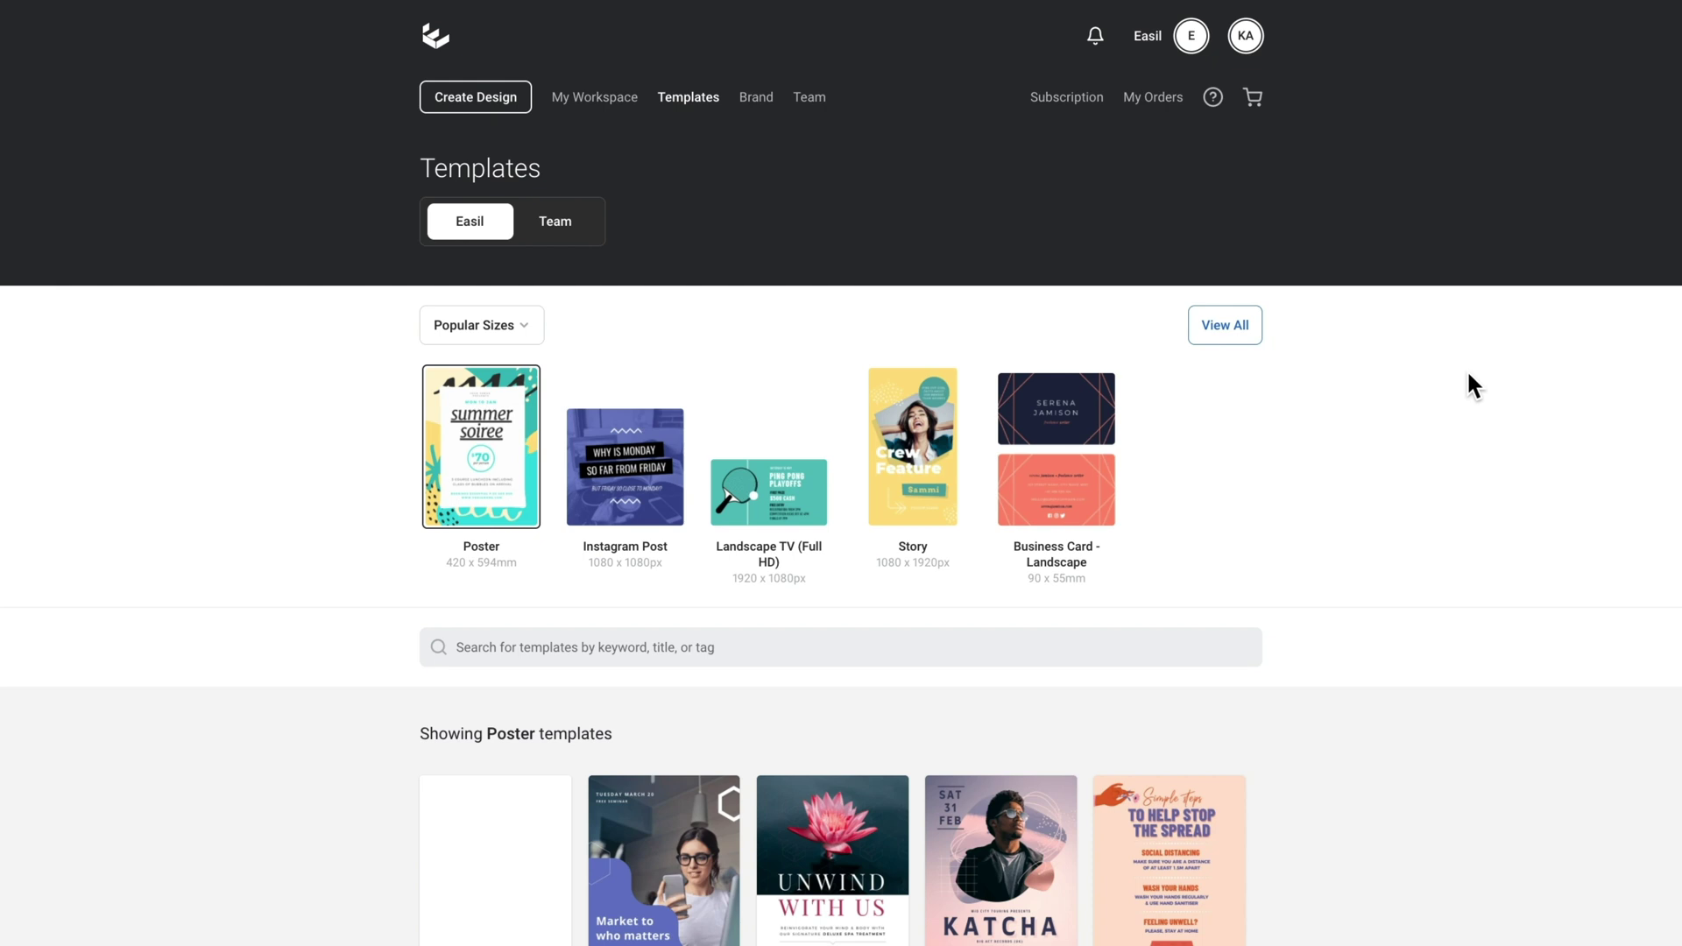
Step: Create a blank 1080 x 1920 px Instagram Story design from the Story size
{"action": "left_click", "coordinate": [919, 494]}
{"action": "scroll", "coordinate": [919, 493], "scroll_direction": "down", "scroll_amount": 2}
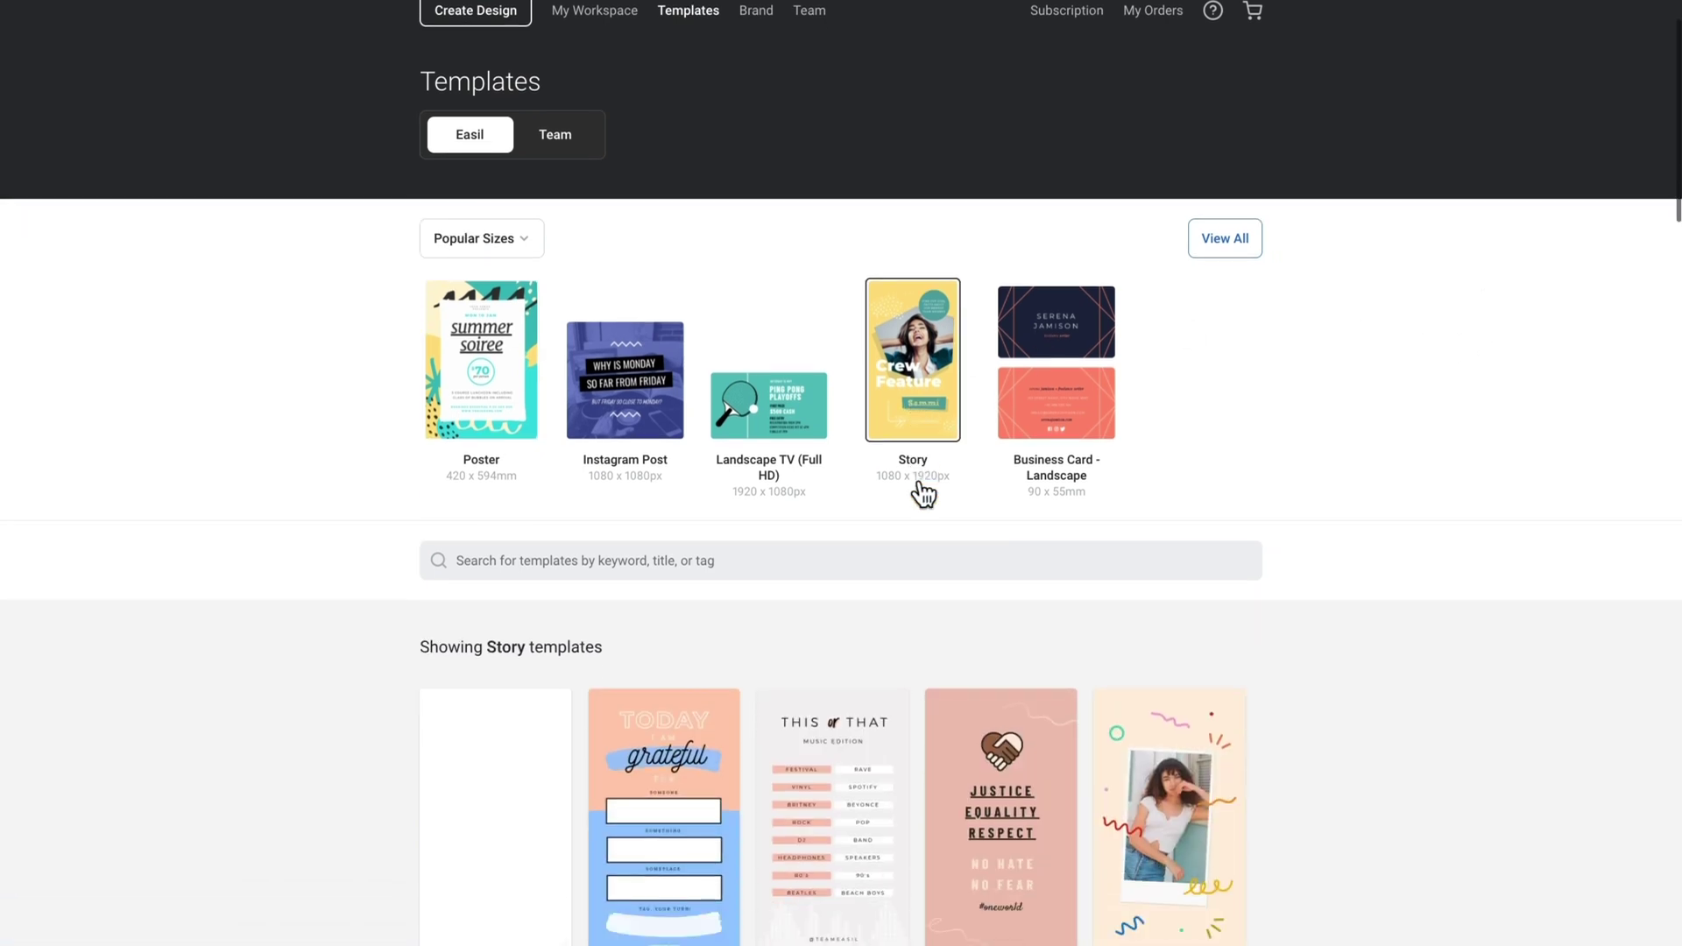
{"action": "left_click", "coordinate": [533, 741]}
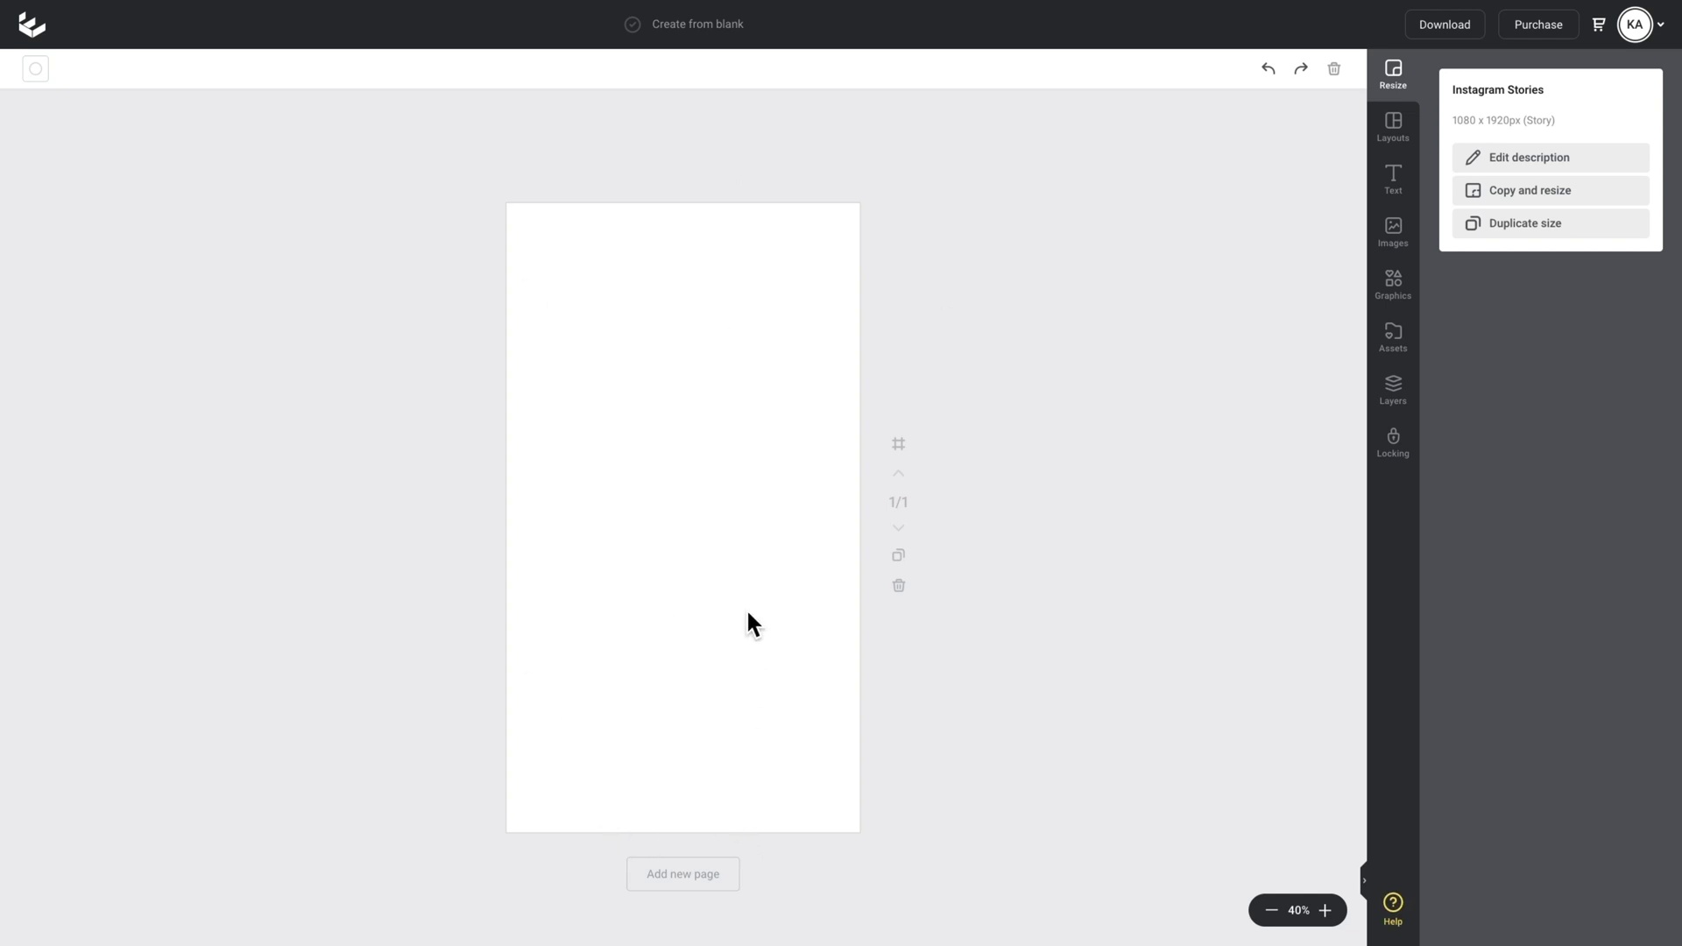
Step: Upload fashion-image-on-pink.jpg from the desktop into the My Images folder
{"action": "left_click", "coordinate": [1413, 247]}
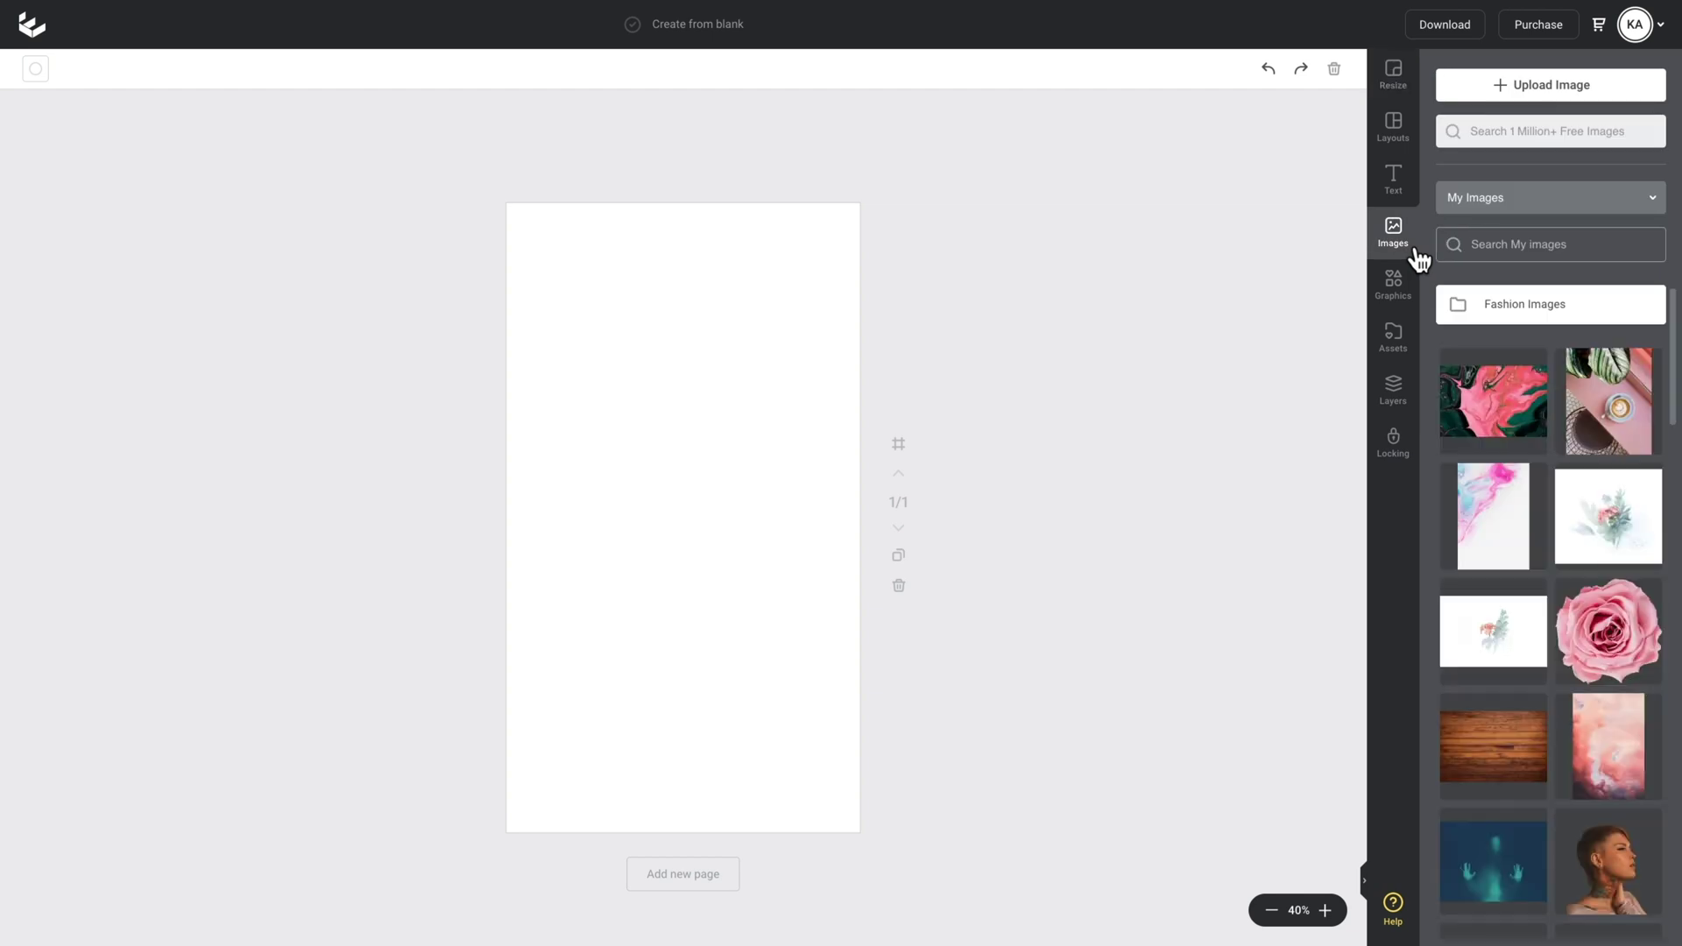
{"action": "left_click", "coordinate": [1584, 87]}
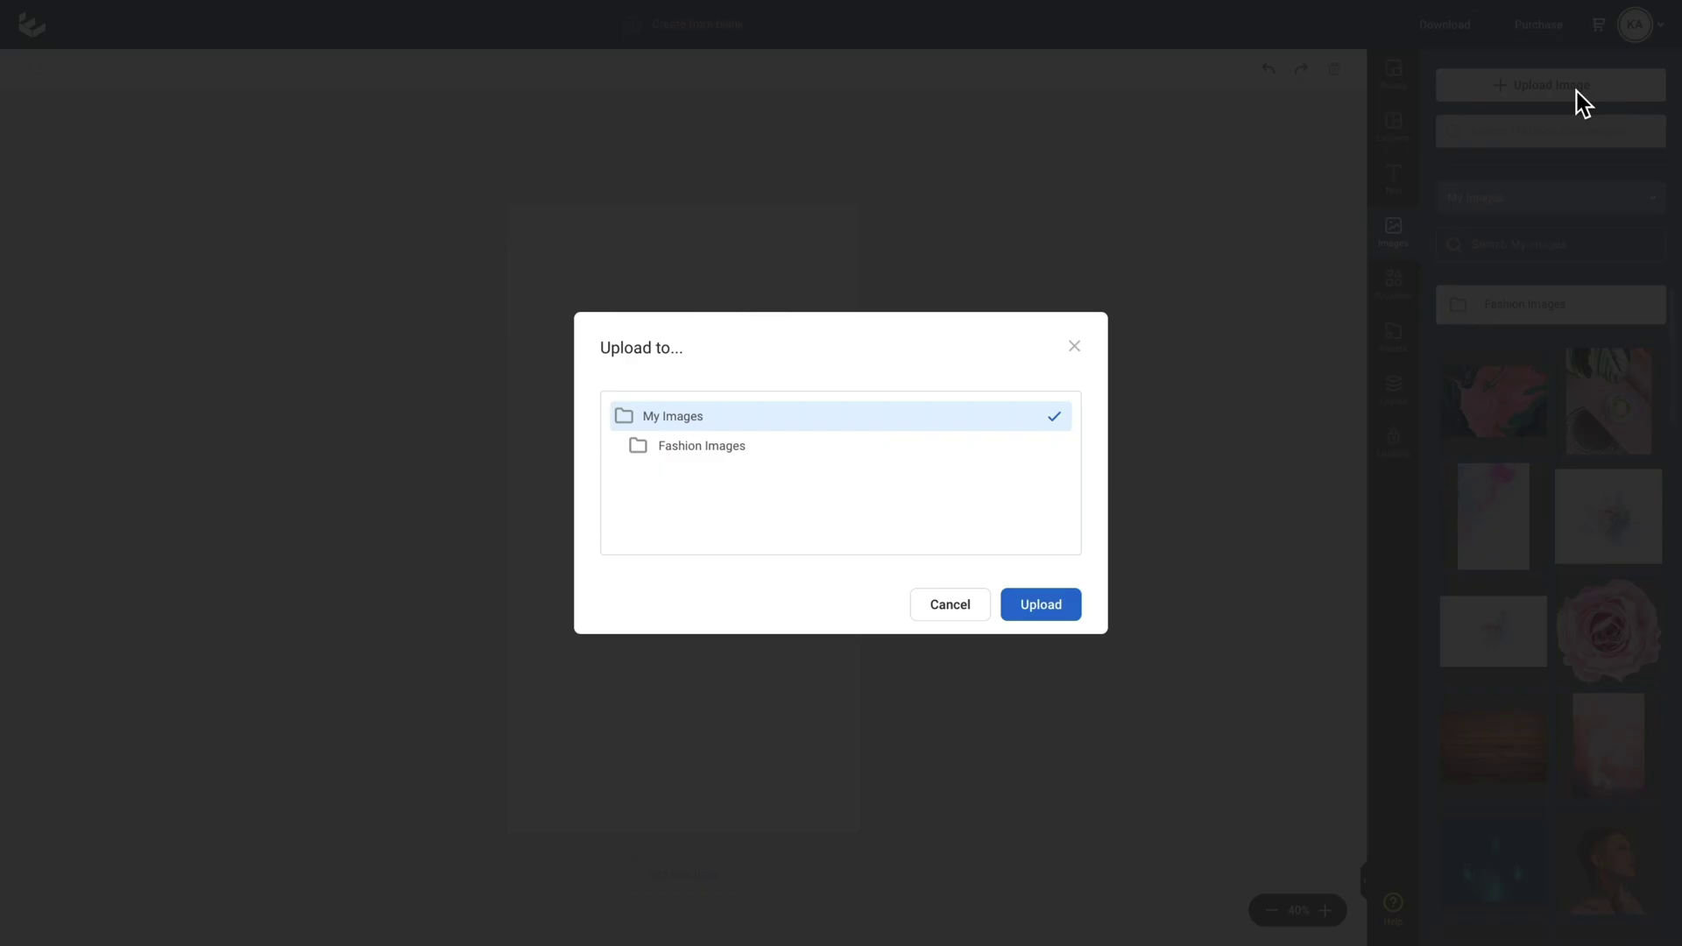
{"action": "left_click", "coordinate": [1080, 613]}
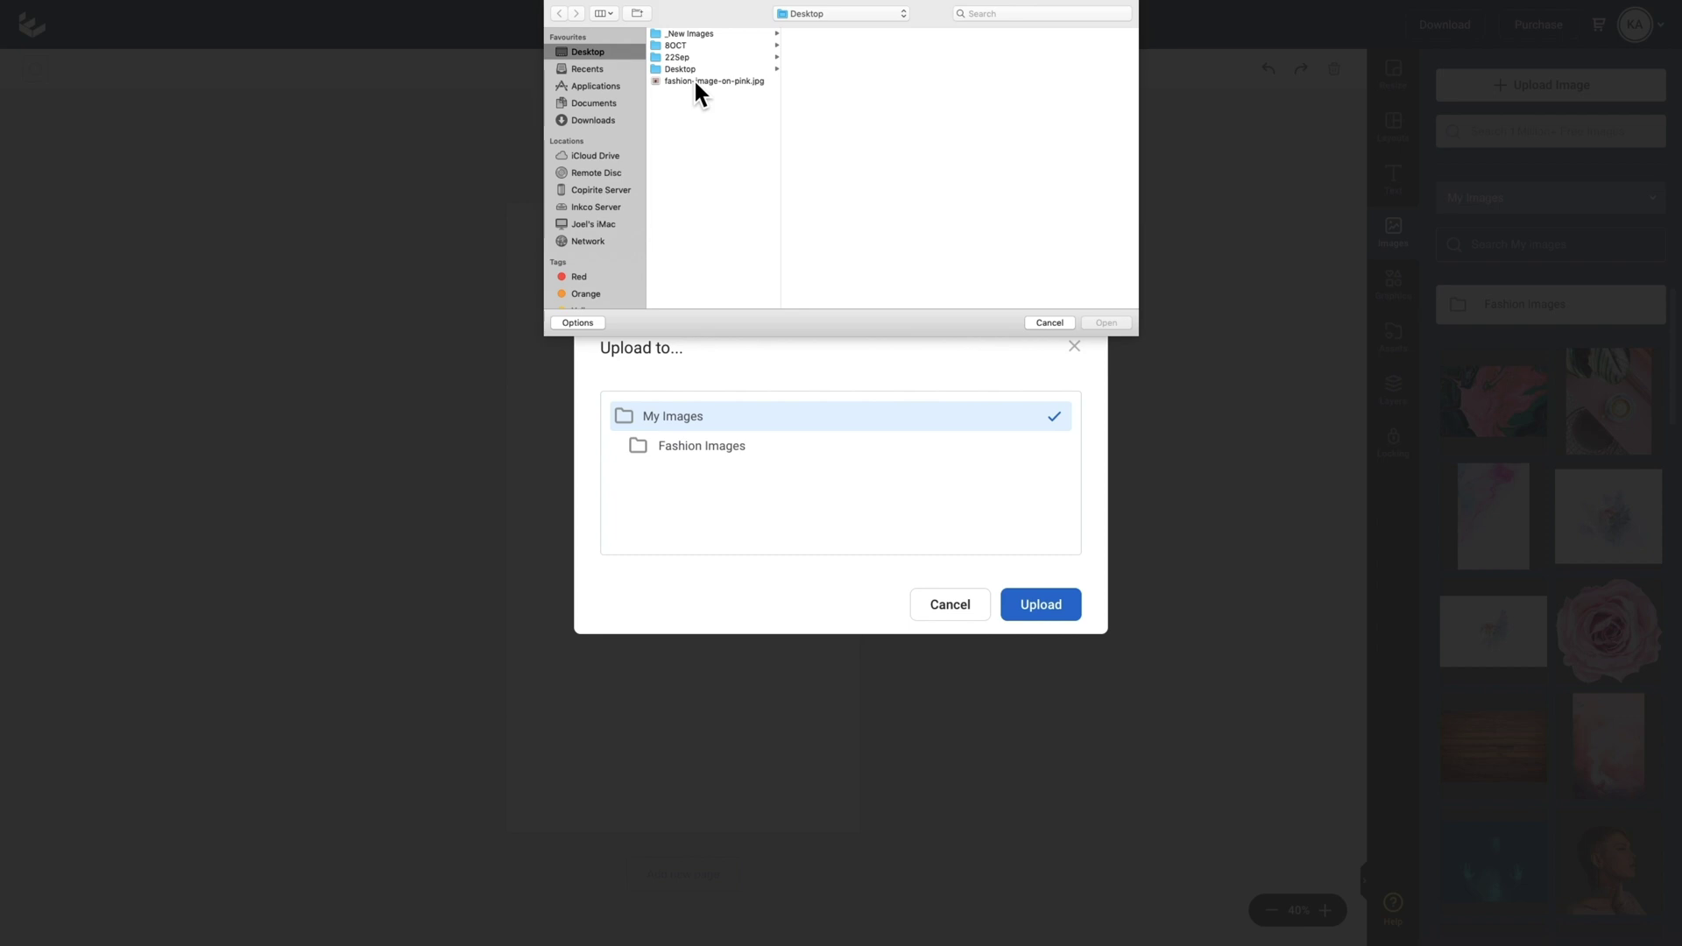
{"action": "left_click", "coordinate": [692, 79]}
{"action": "left_click", "coordinate": [1121, 323]}
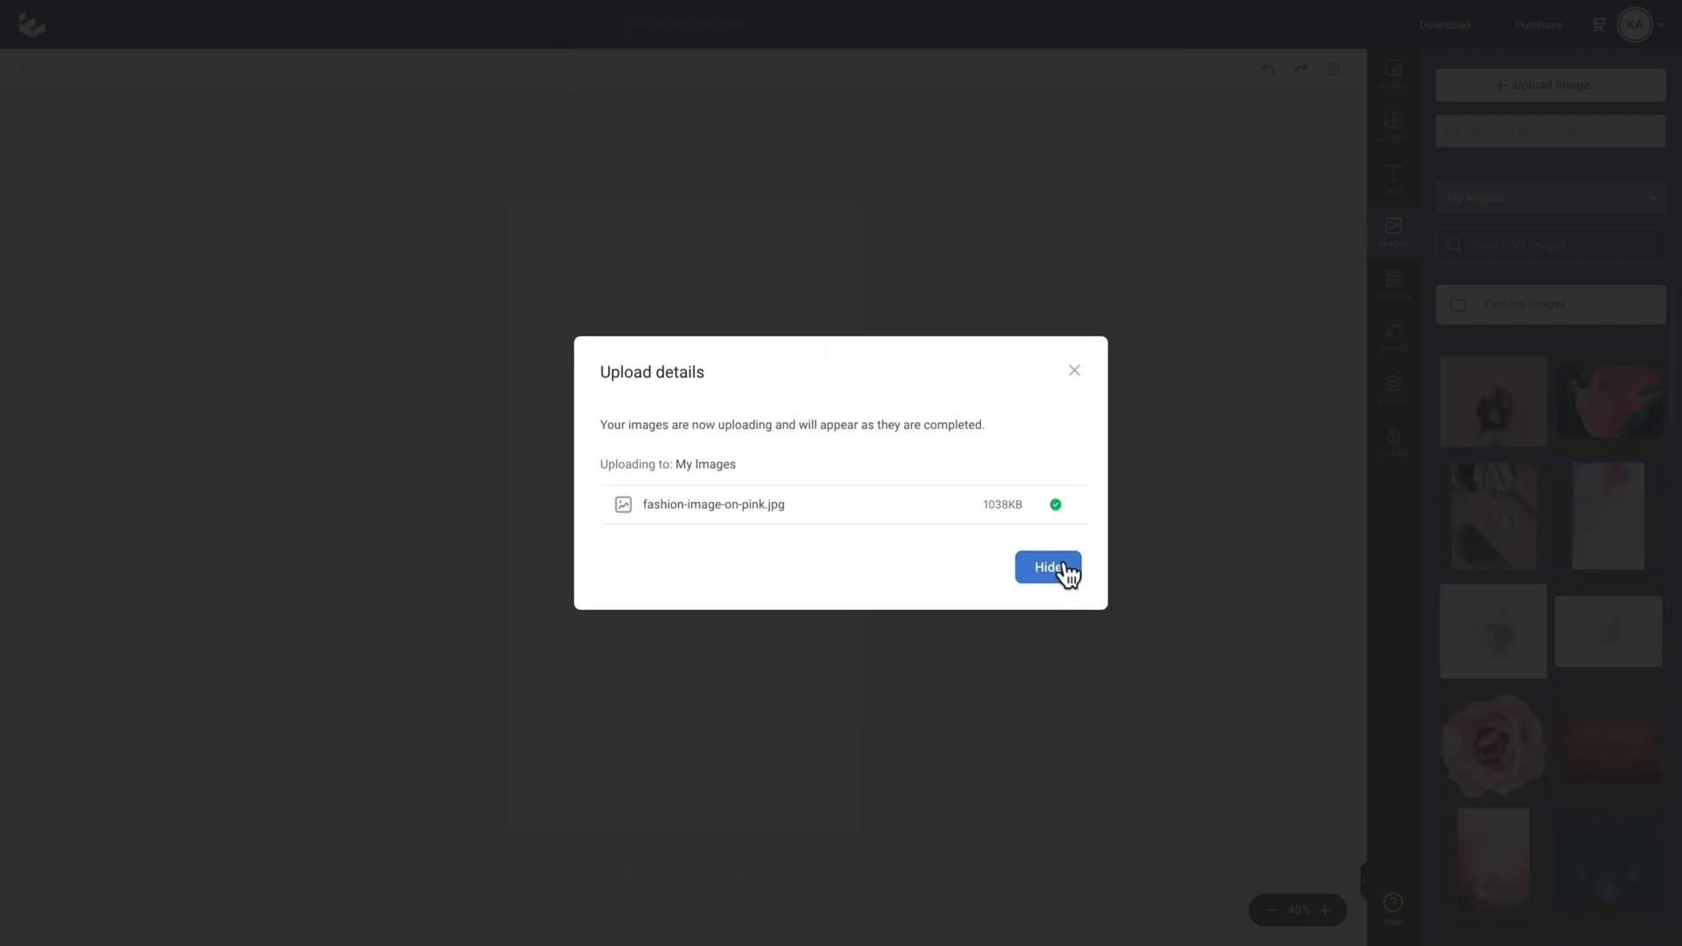
{"action": "left_click", "coordinate": [1055, 570]}
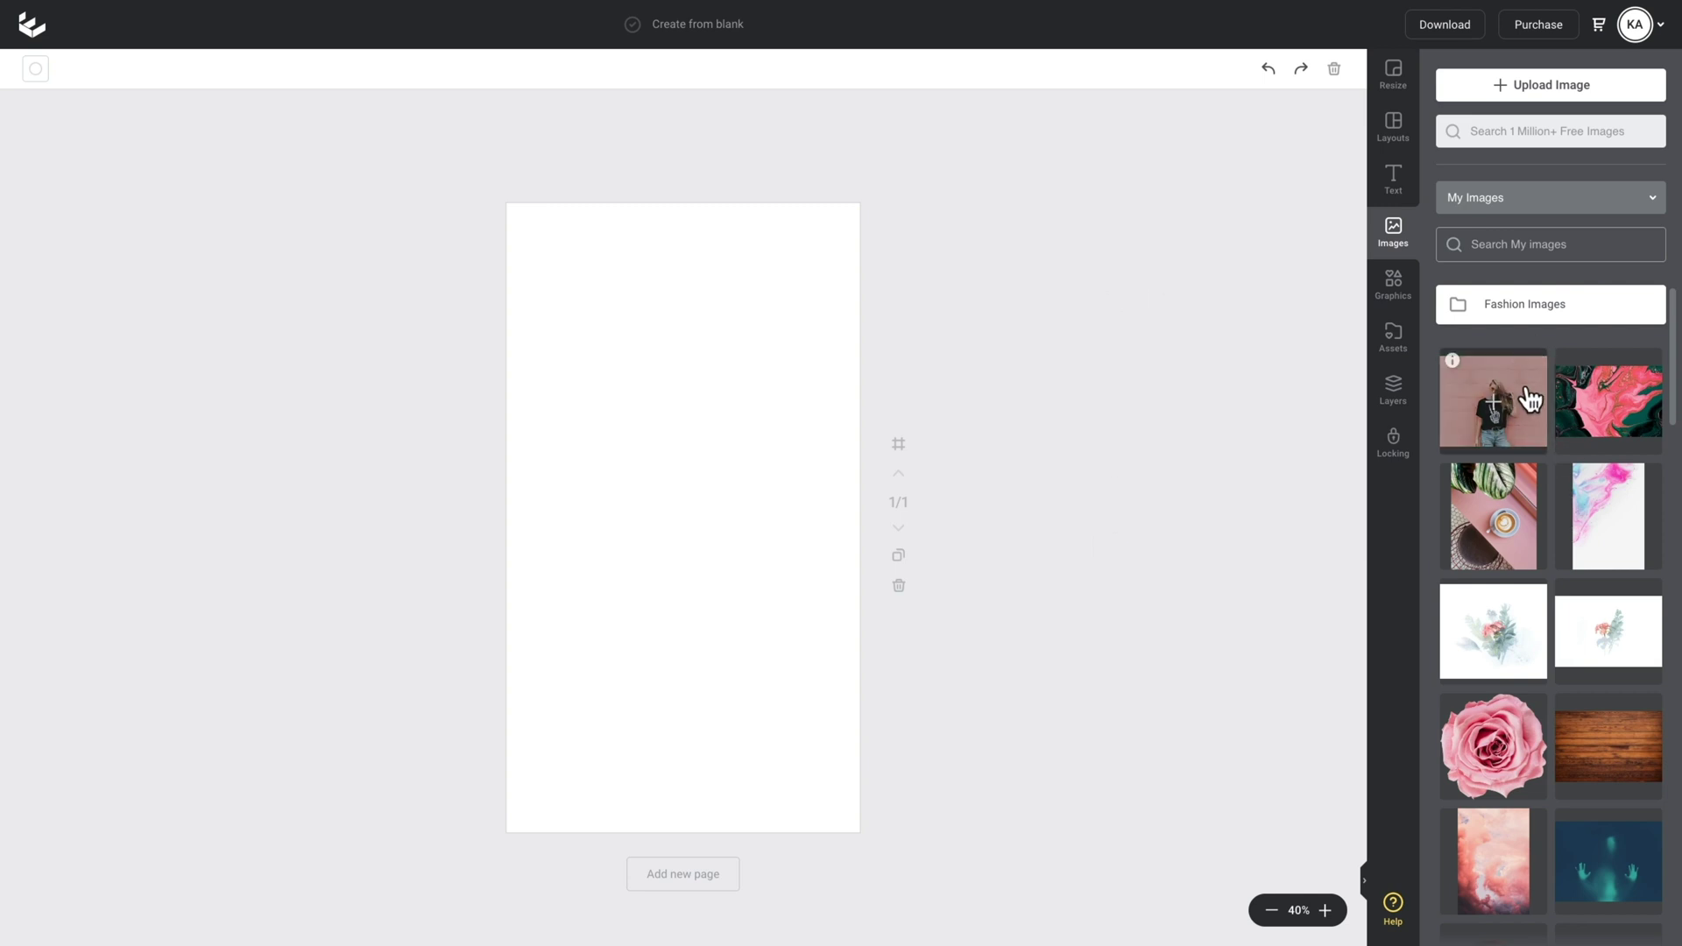
Step: Stretch a single-cell photo grid over the whole page and drop the fashion photo into it
{"action": "left_click", "coordinate": [1411, 302]}
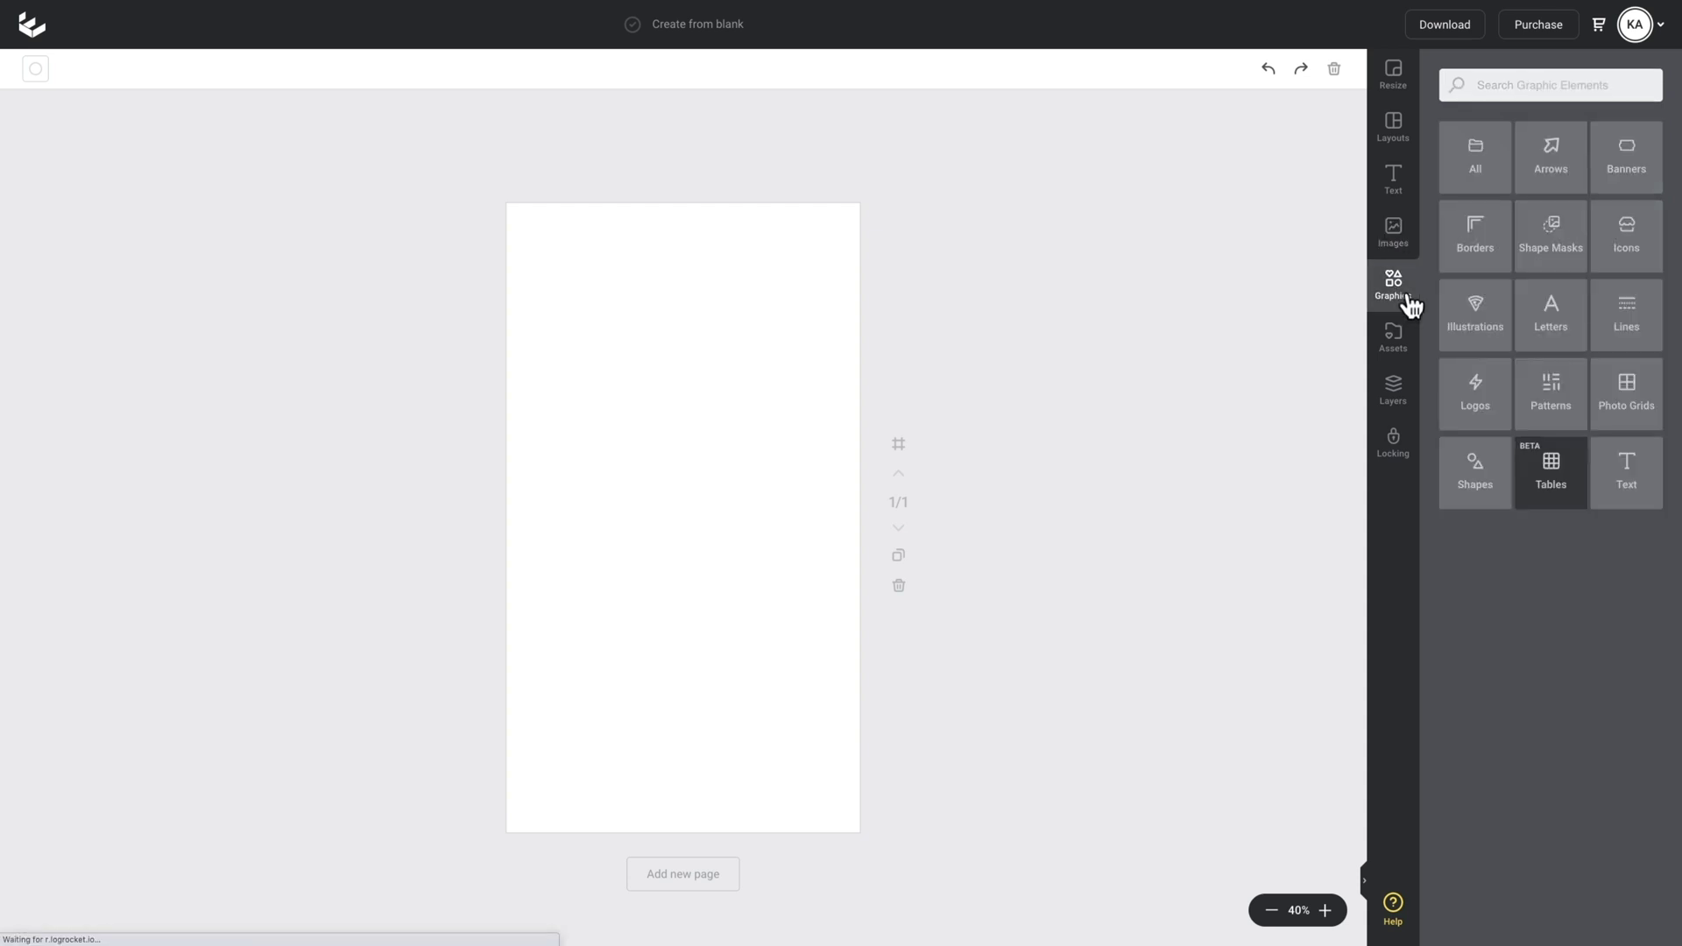
{"action": "left_click", "coordinate": [1631, 425]}
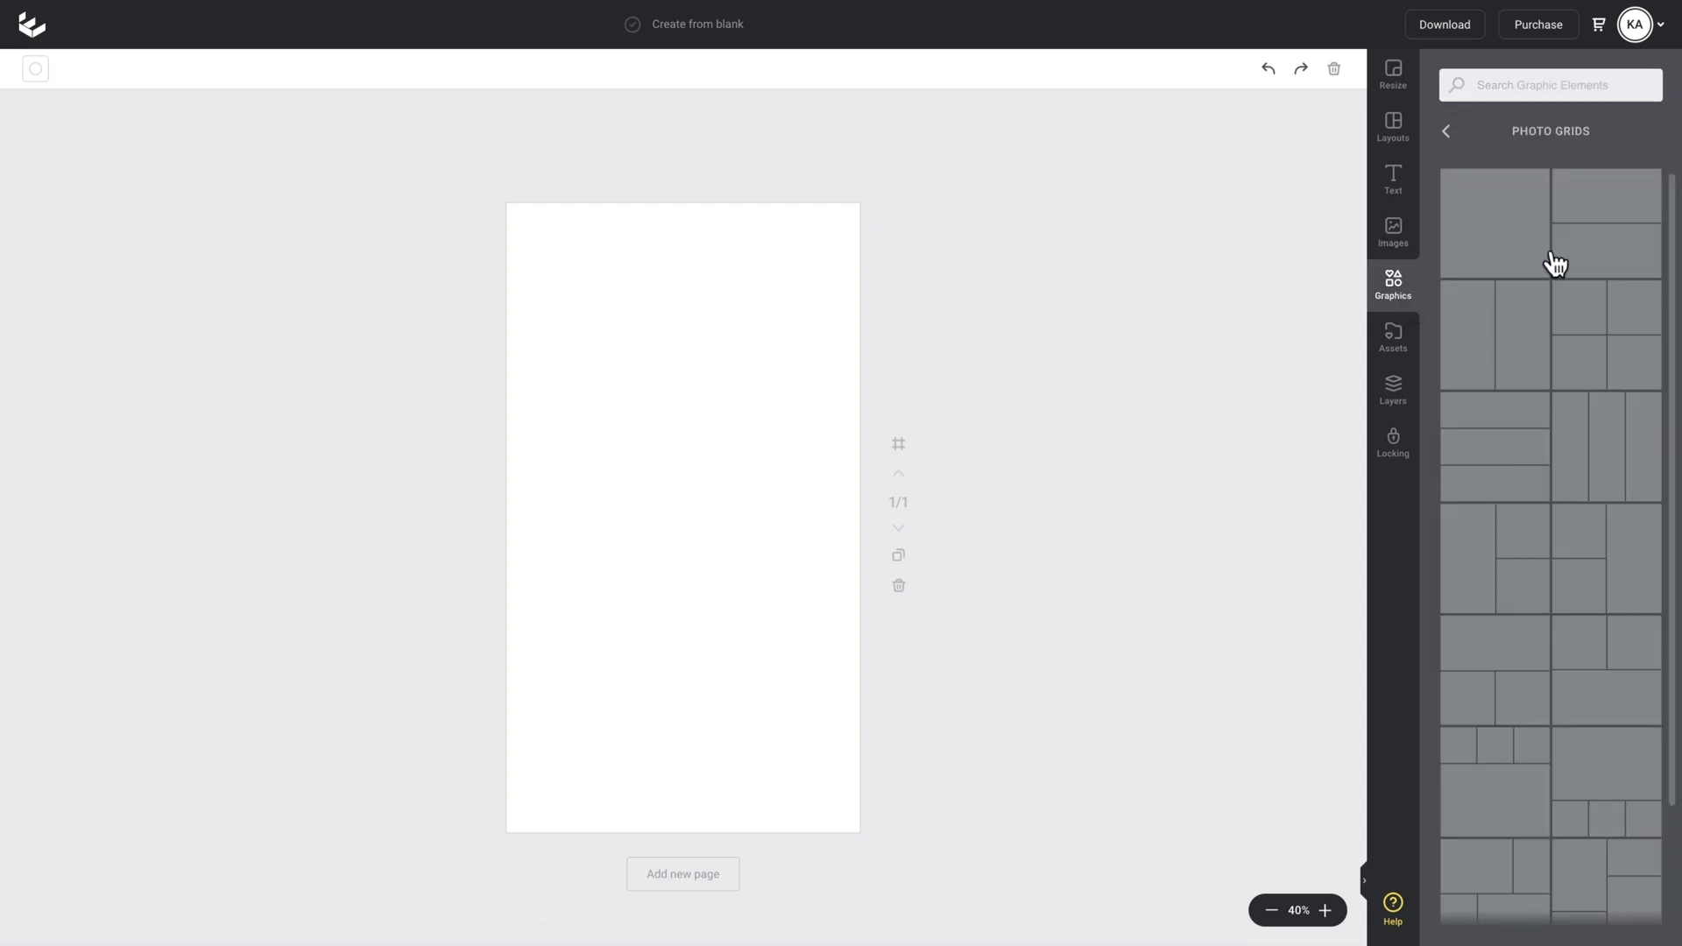
{"action": "left_click", "coordinate": [1507, 210]}
{"action": "left_click_drag", "start_coordinate": [718, 416], "coordinate": [861, 833]}
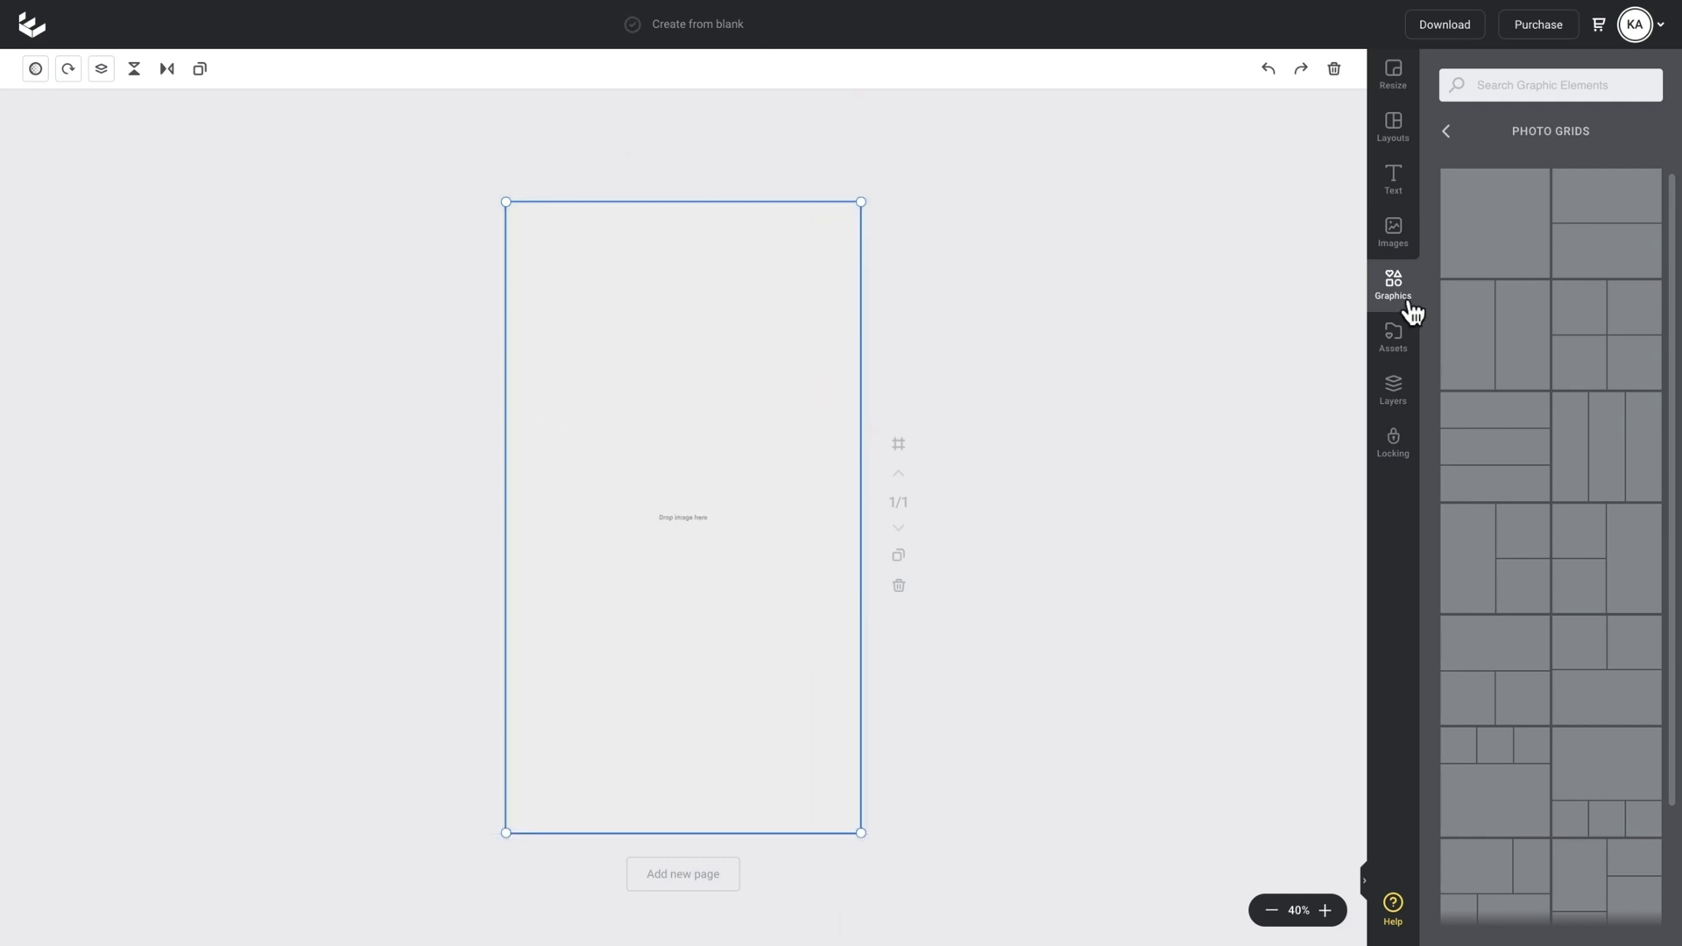
{"action": "left_click", "coordinate": [1396, 238]}
{"action": "left_click_drag", "start_coordinate": [1528, 417], "coordinate": [777, 368]}
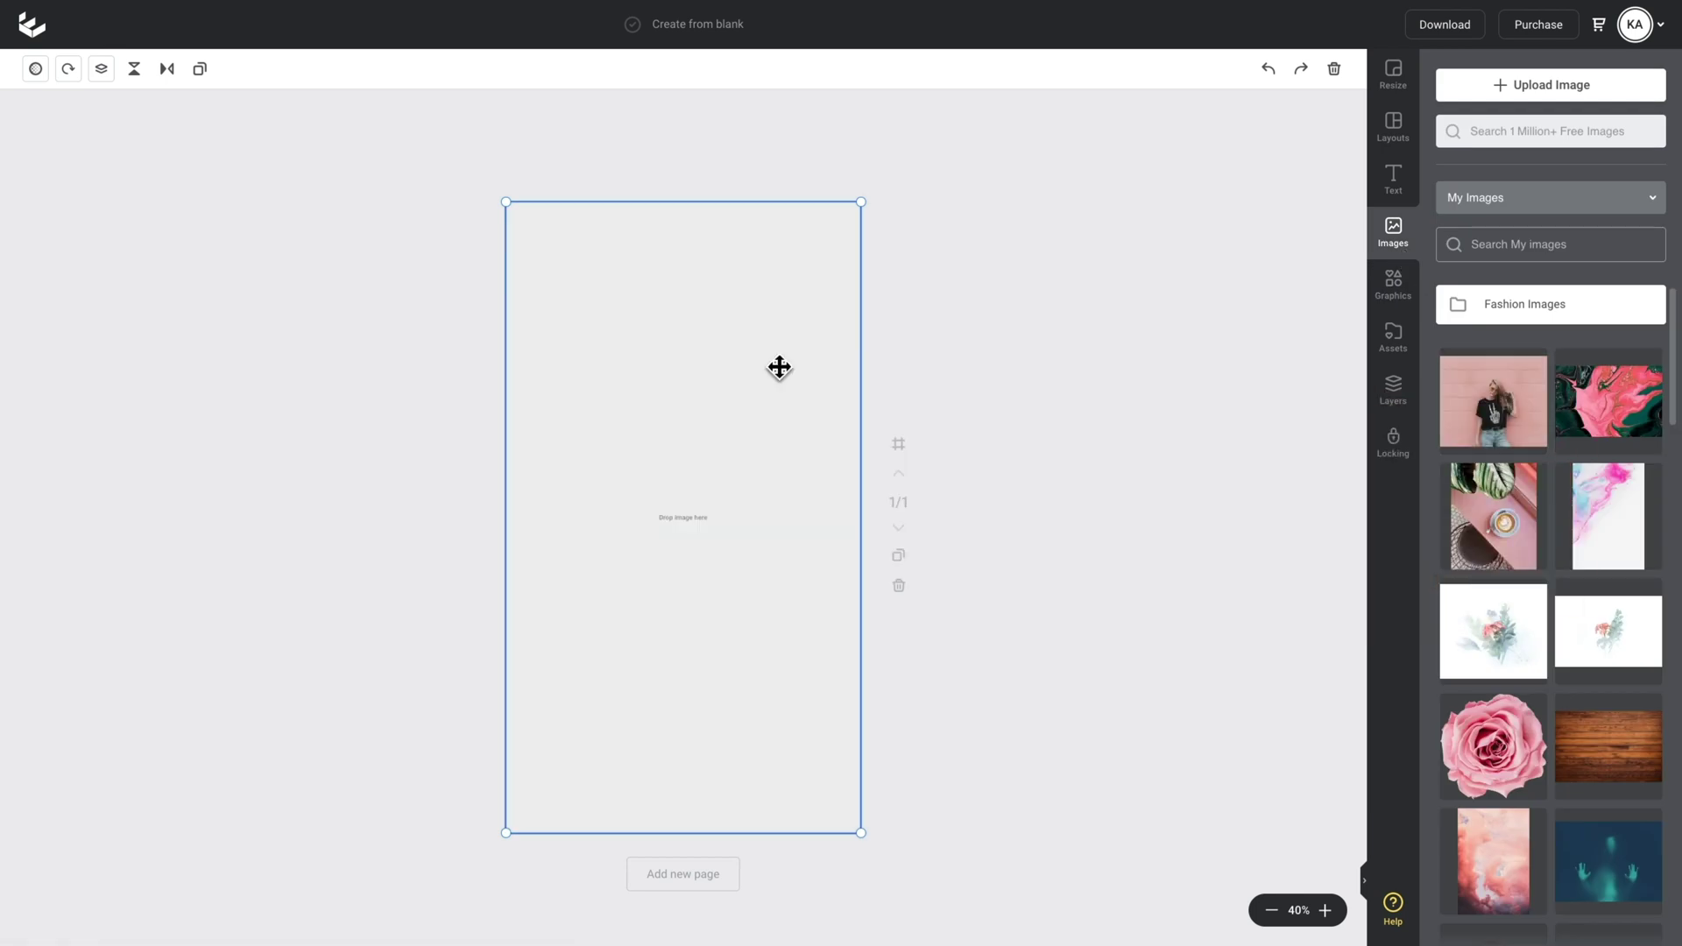
Step: Crop the photo inside the frame, enlarged and shifted so the model stands centred
{"action": "double_click", "coordinate": [787, 358]}
{"action": "left_click_drag", "start_coordinate": [789, 365], "coordinate": [801, 412]}
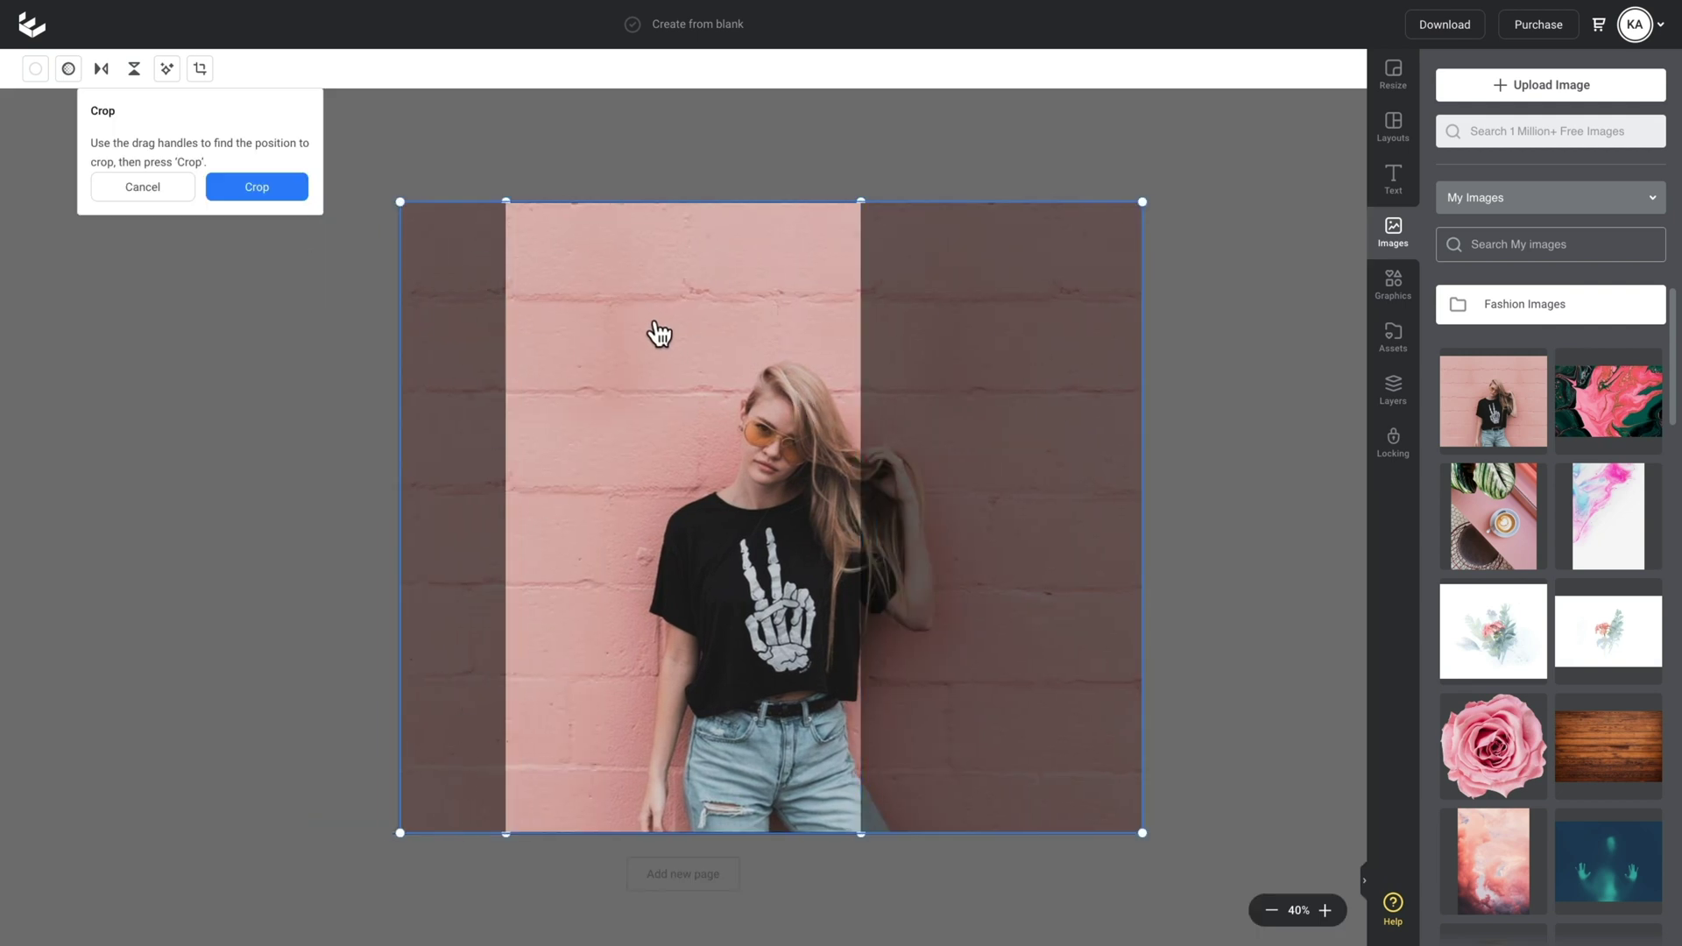
{"action": "left_click_drag", "start_coordinate": [739, 407], "coordinate": [783, 397]}
{"action": "mouse_move", "coordinate": [792, 506]}
{"action": "left_mouse_down"}
{"action": "mouse_move", "coordinate": [676, 481]}
{"action": "mouse_move", "coordinate": [796, 478]}
{"action": "left_mouse_up"}
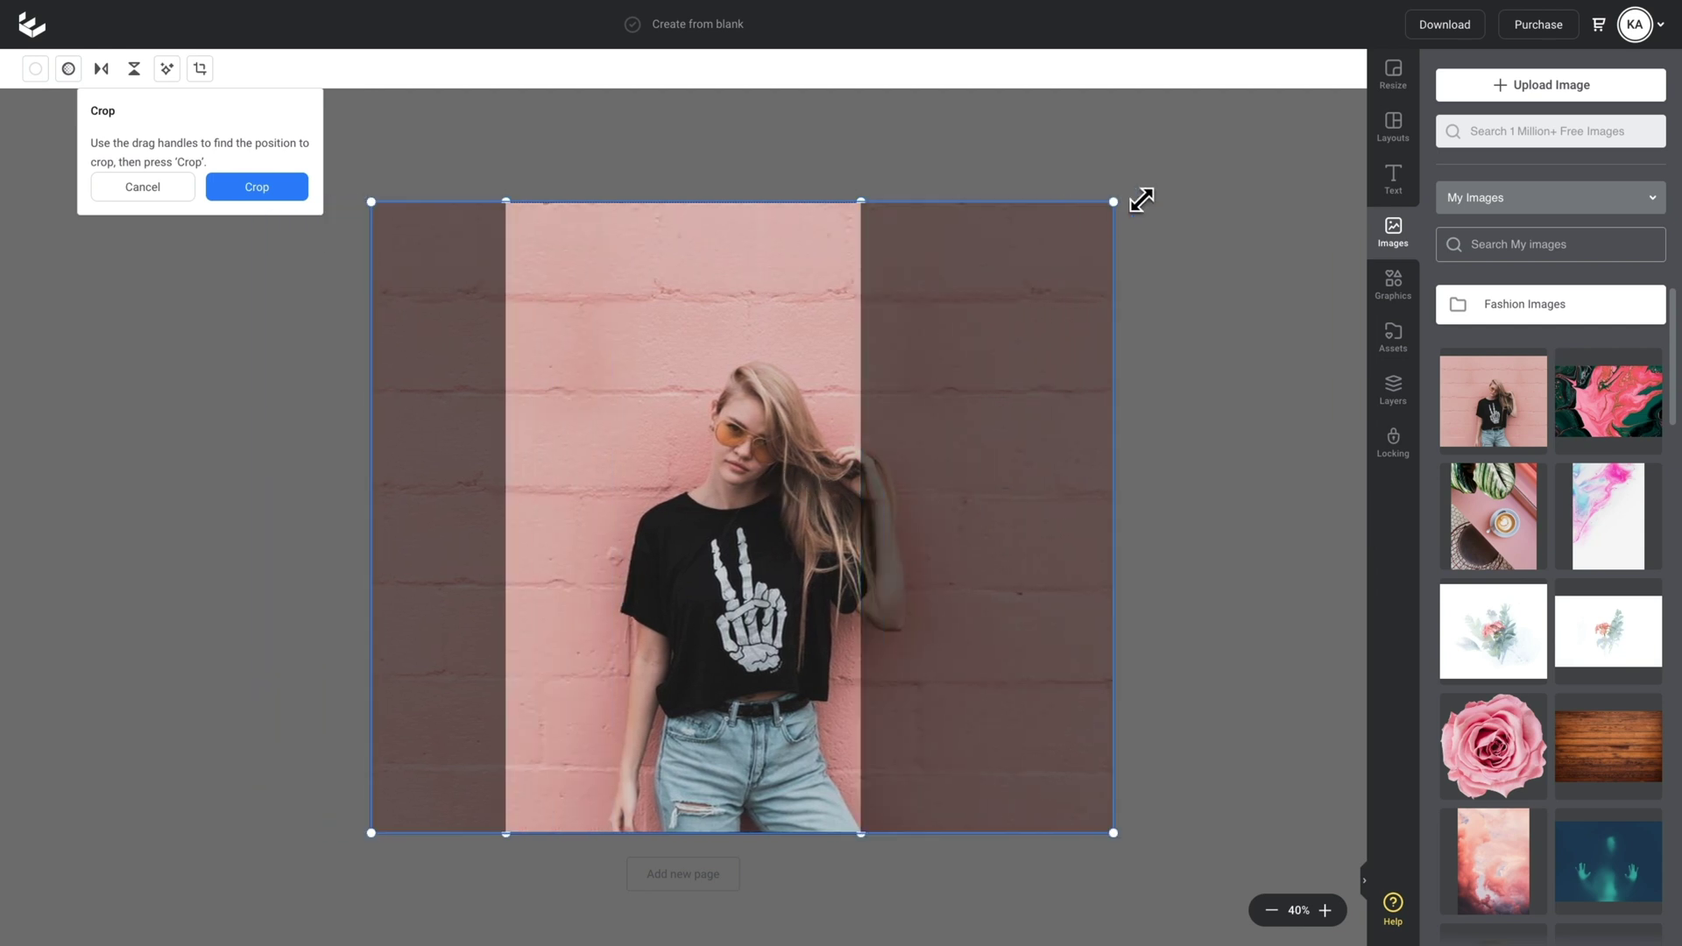
{"action": "left_click_drag", "start_coordinate": [1141, 200], "coordinate": [1153, 184]}
{"action": "left_click_drag", "start_coordinate": [661, 507], "coordinate": [690, 543]}
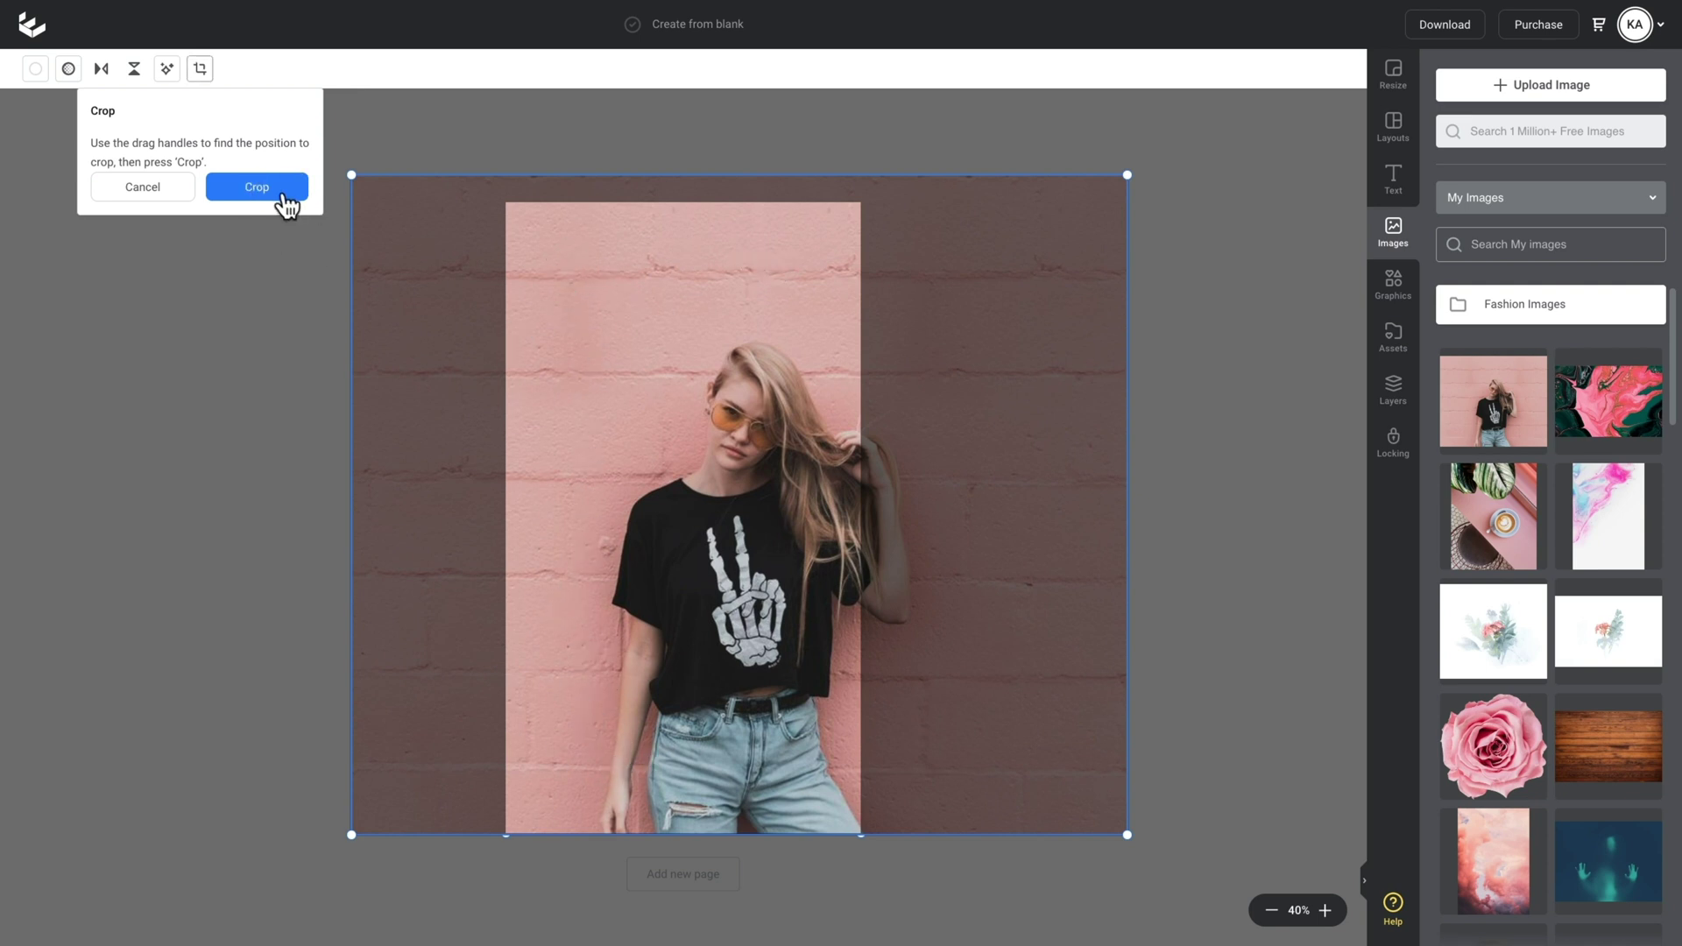
{"action": "left_click", "coordinate": [256, 186]}
{"action": "left_click", "coordinate": [596, 163]}
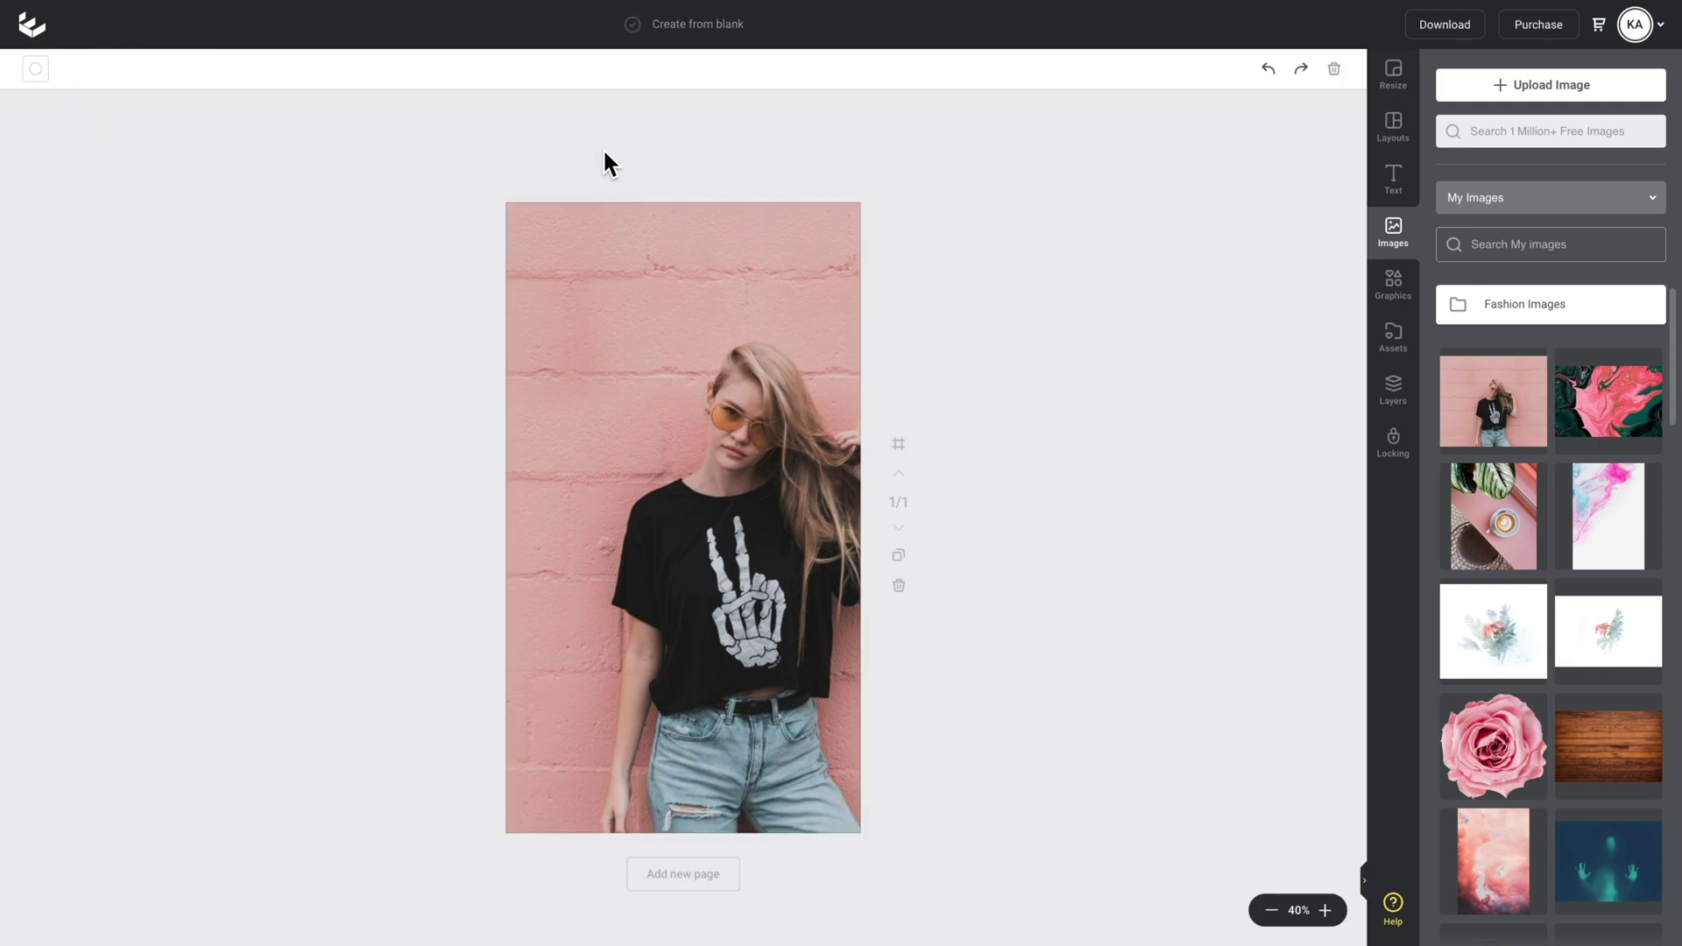
Step: Search Graphics for 'Pattern' and add the green half-circle pattern to the page
{"action": "left_click", "coordinate": [1400, 301]}
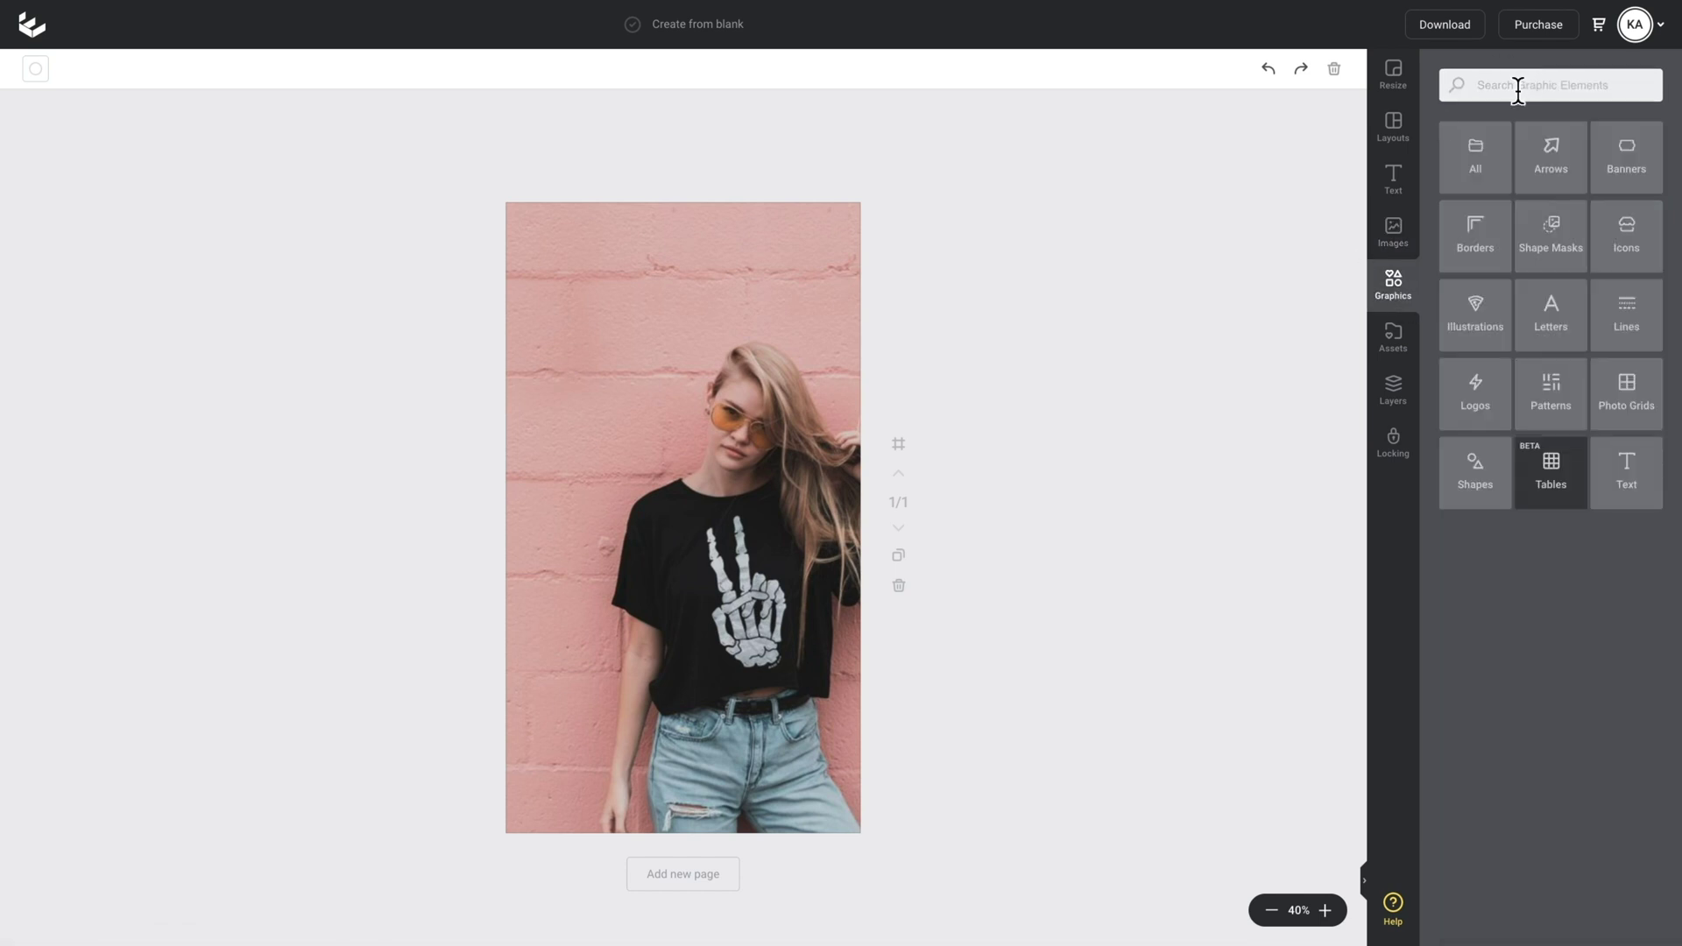
{"action": "type", "text": "Pattern"}
{"action": "left_click_drag", "start_coordinate": [1518, 85], "coordinate": [1365, 86]}
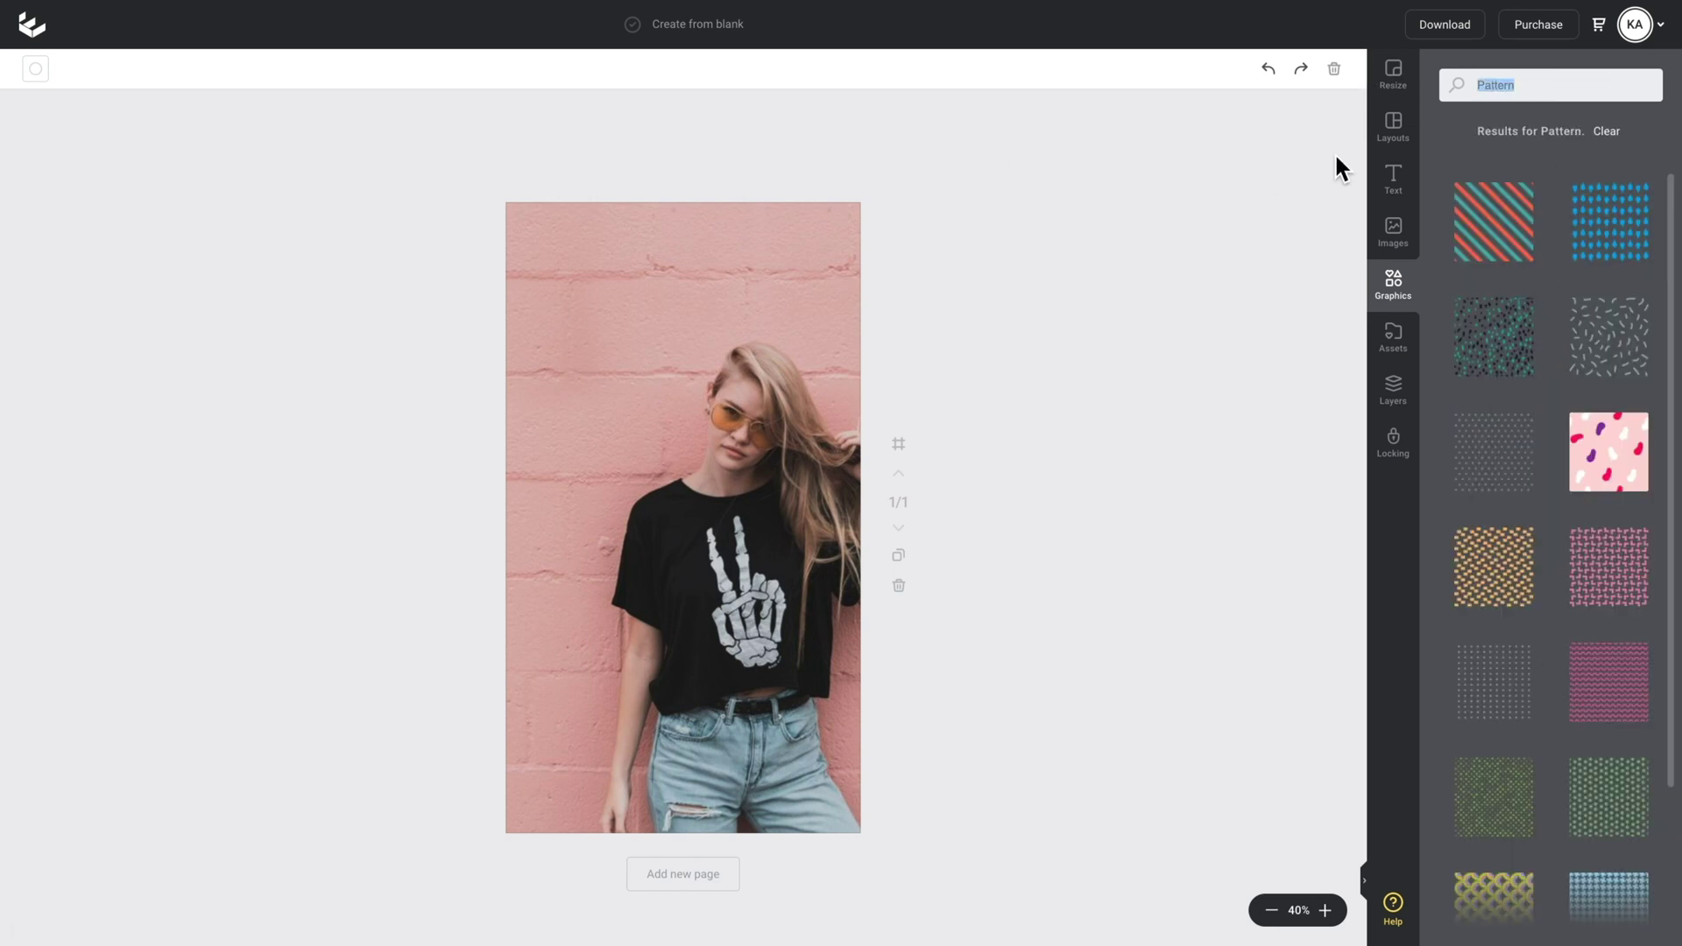
{"action": "scroll", "coordinate": [1548, 175], "scroll_direction": "down", "scroll_amount": 2}
{"action": "scroll", "coordinate": [1548, 181], "scroll_direction": "down", "scroll_amount": 10}
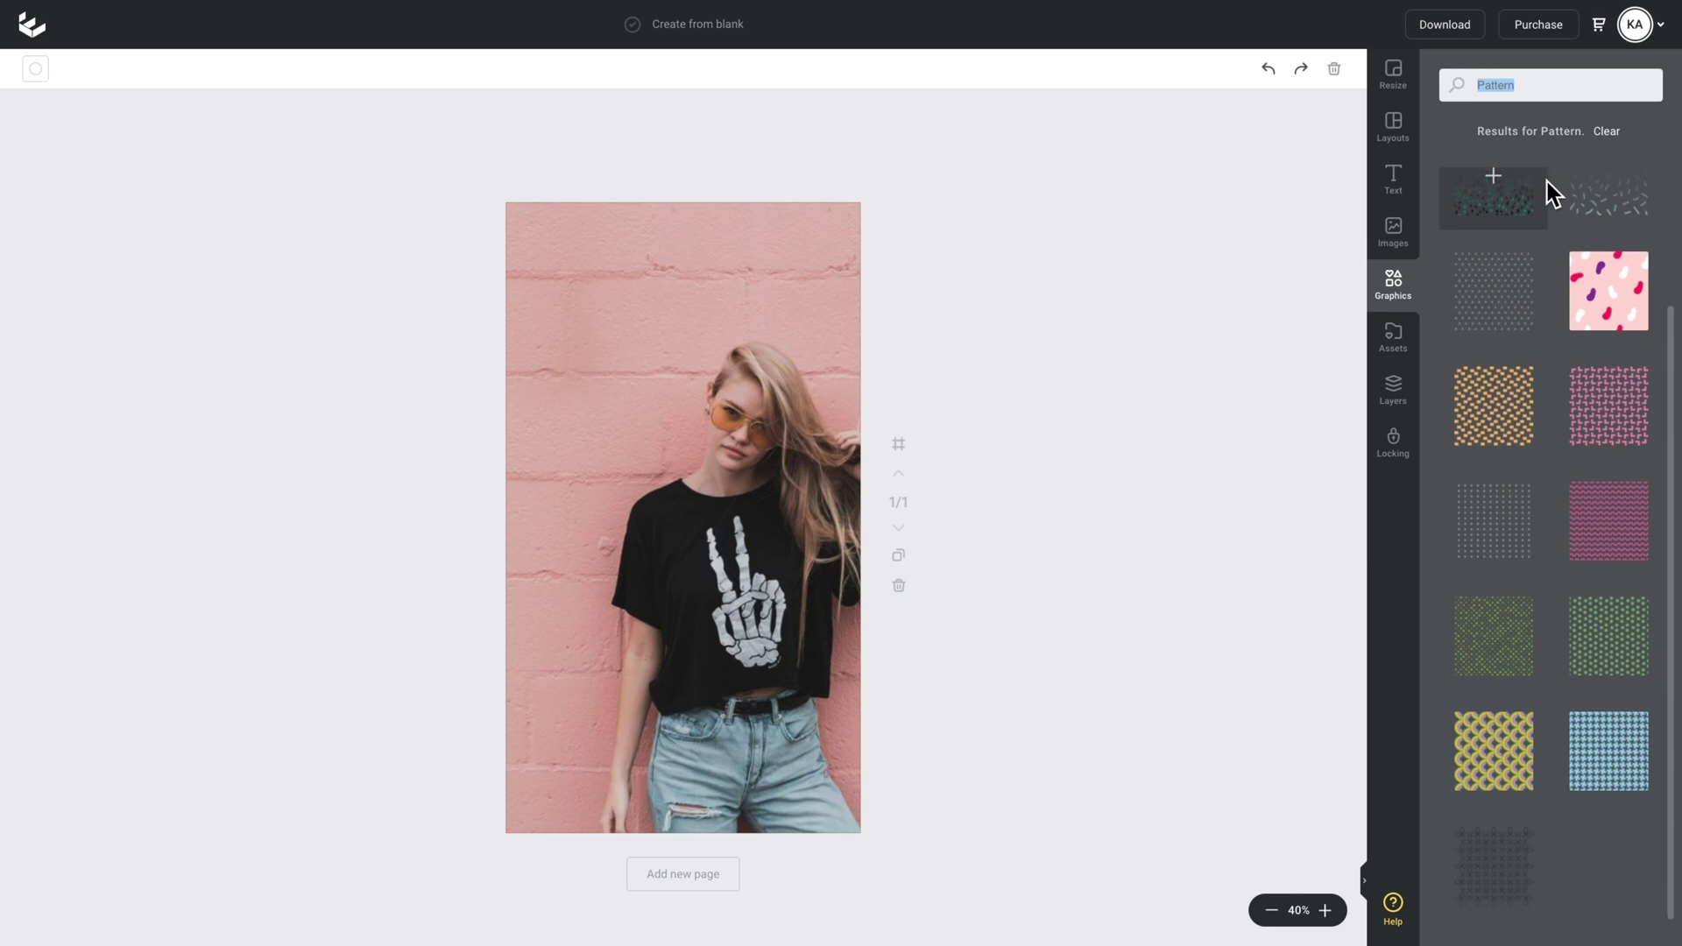
{"action": "scroll", "coordinate": [1569, 357], "scroll_direction": "down", "scroll_amount": 12}
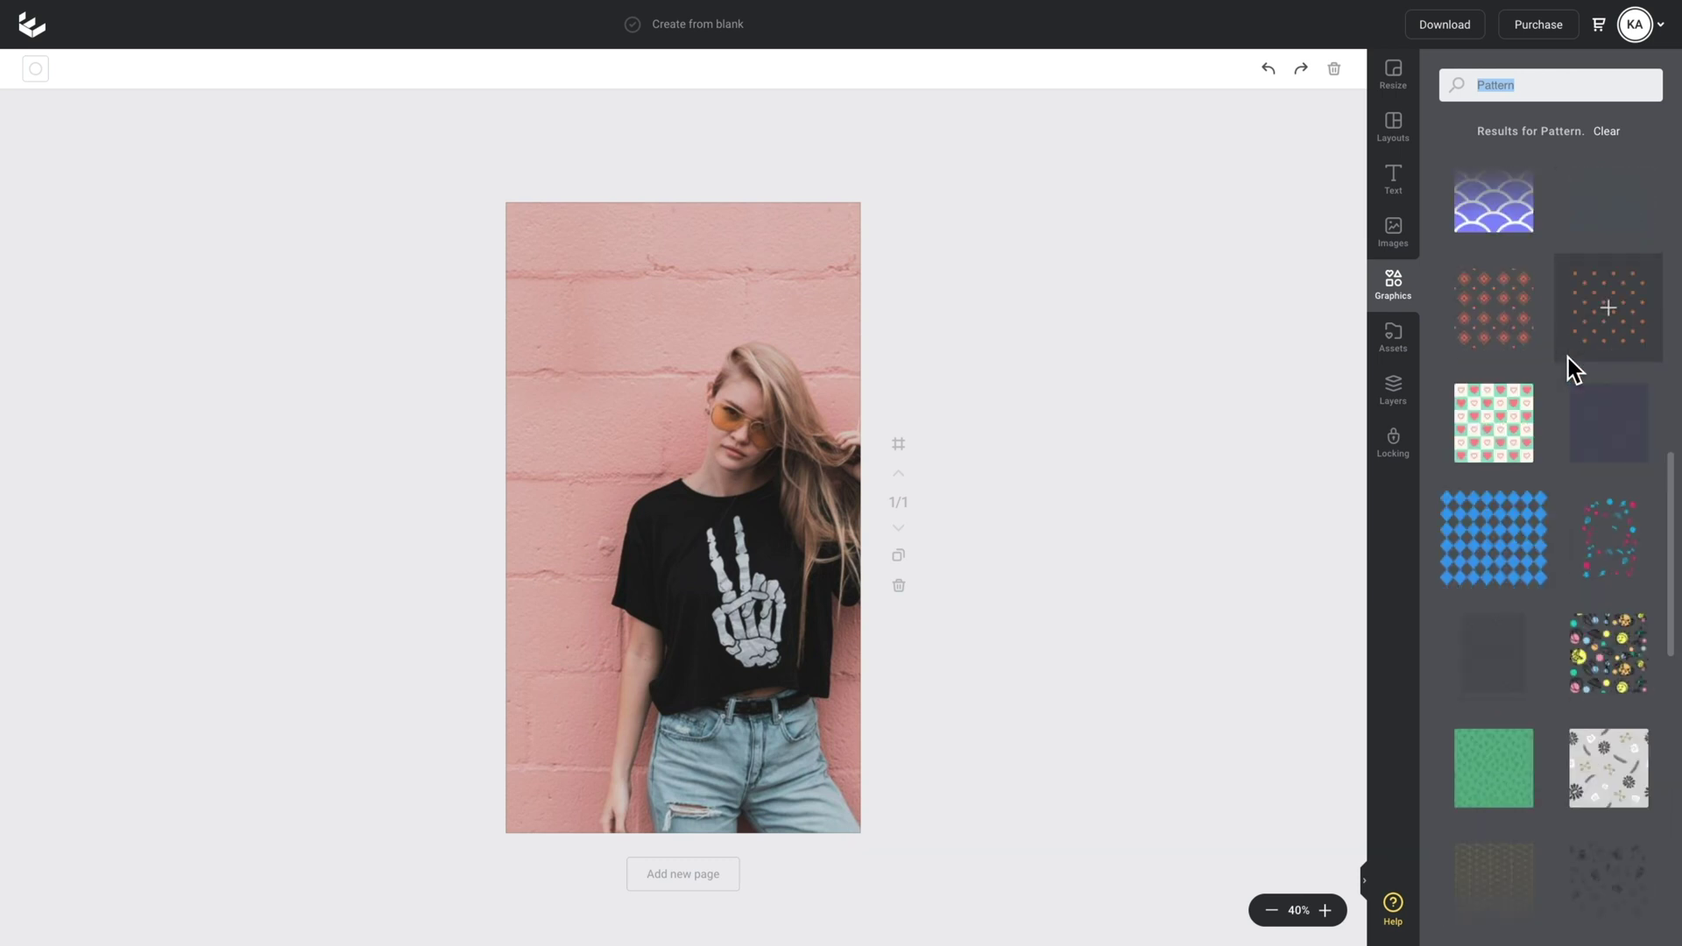
{"action": "scroll", "coordinate": [1568, 357], "scroll_direction": "down", "scroll_amount": 12}
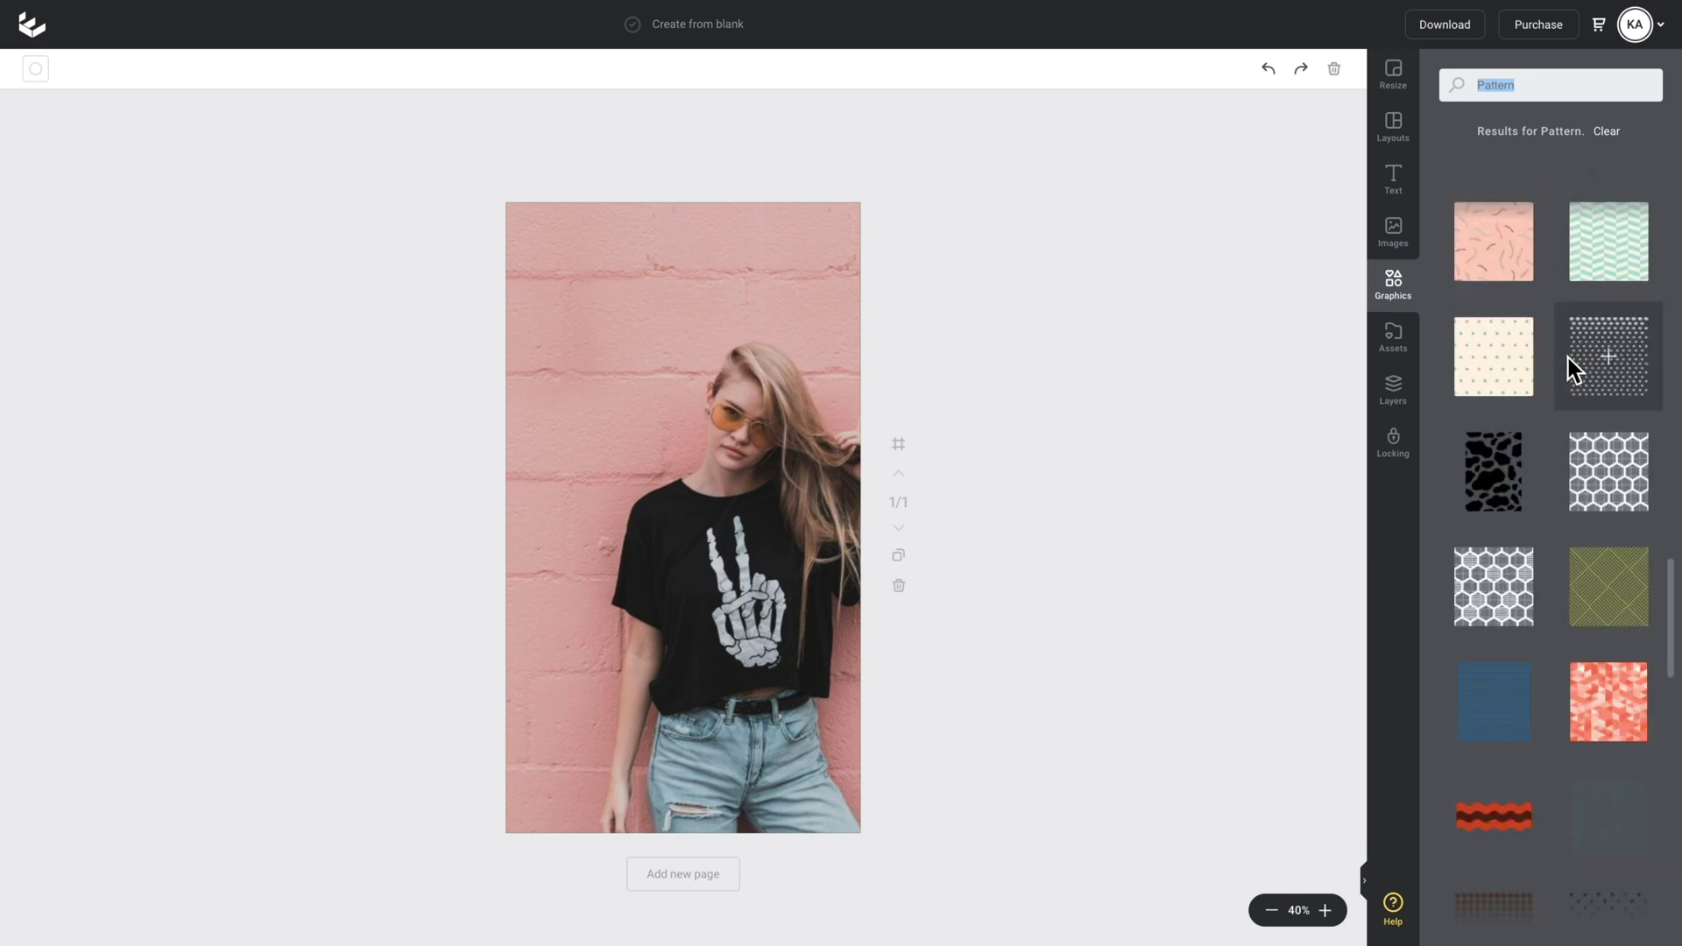
{"action": "scroll", "coordinate": [1569, 358], "scroll_direction": "down", "scroll_amount": 8}
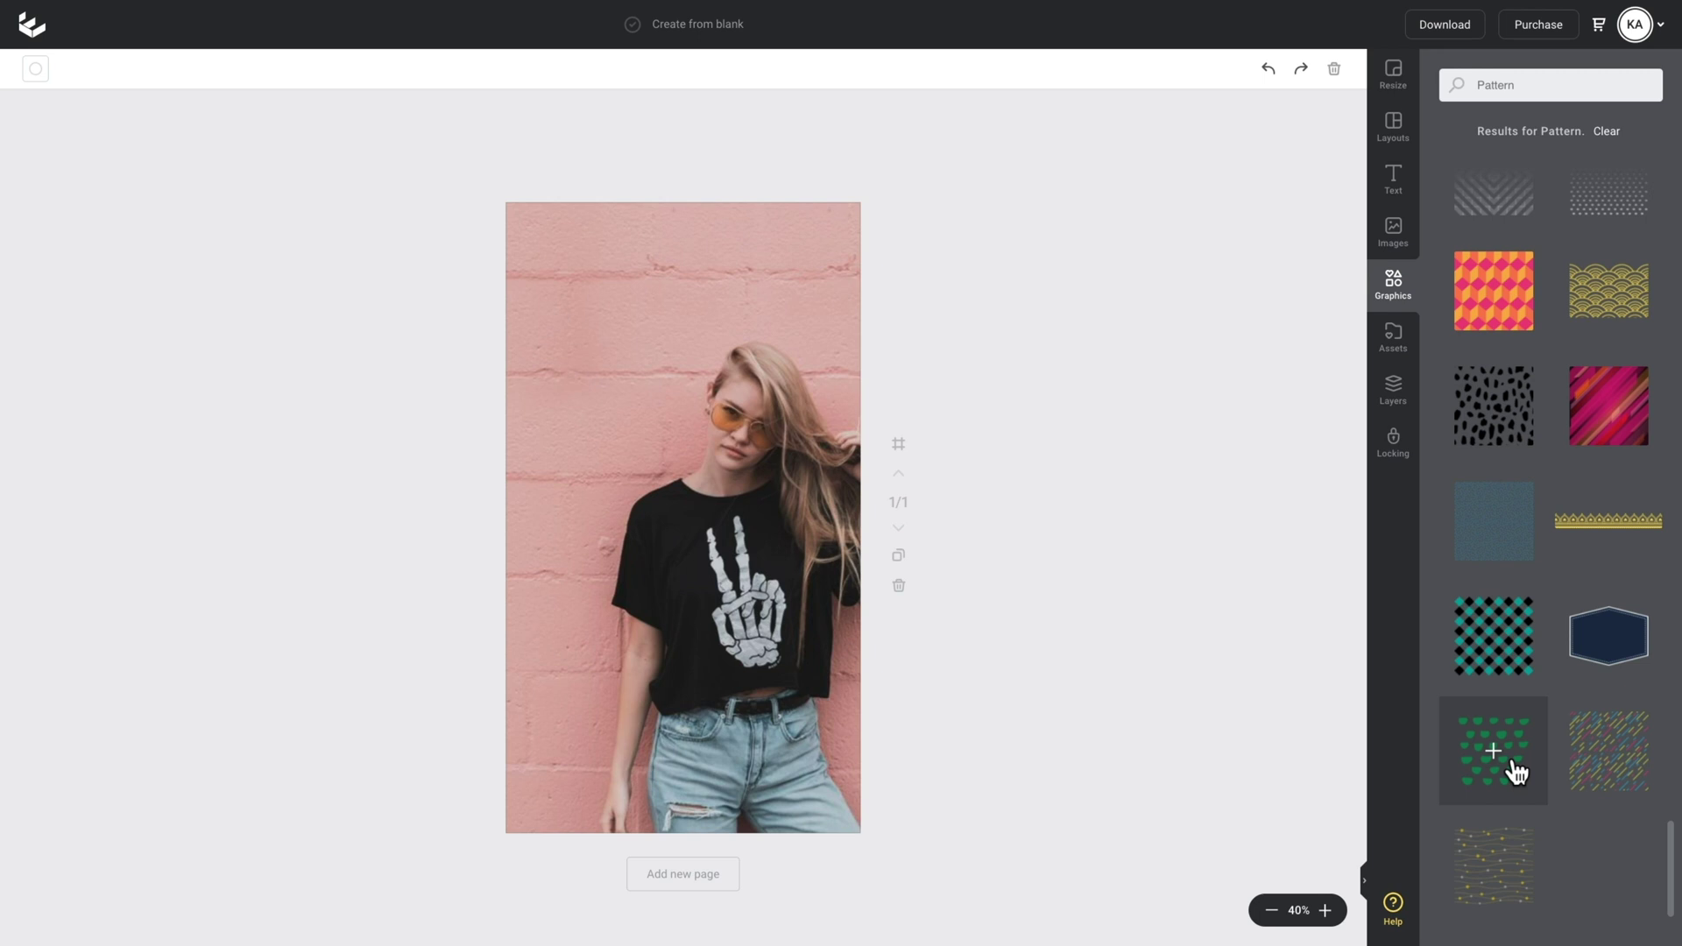
{"action": "left_click", "coordinate": [1511, 764]}
Step: Enlarge the pattern, place it on the page's left edge and recolour it white
{"action": "left_click_drag", "start_coordinate": [687, 506], "coordinate": [544, 439]}
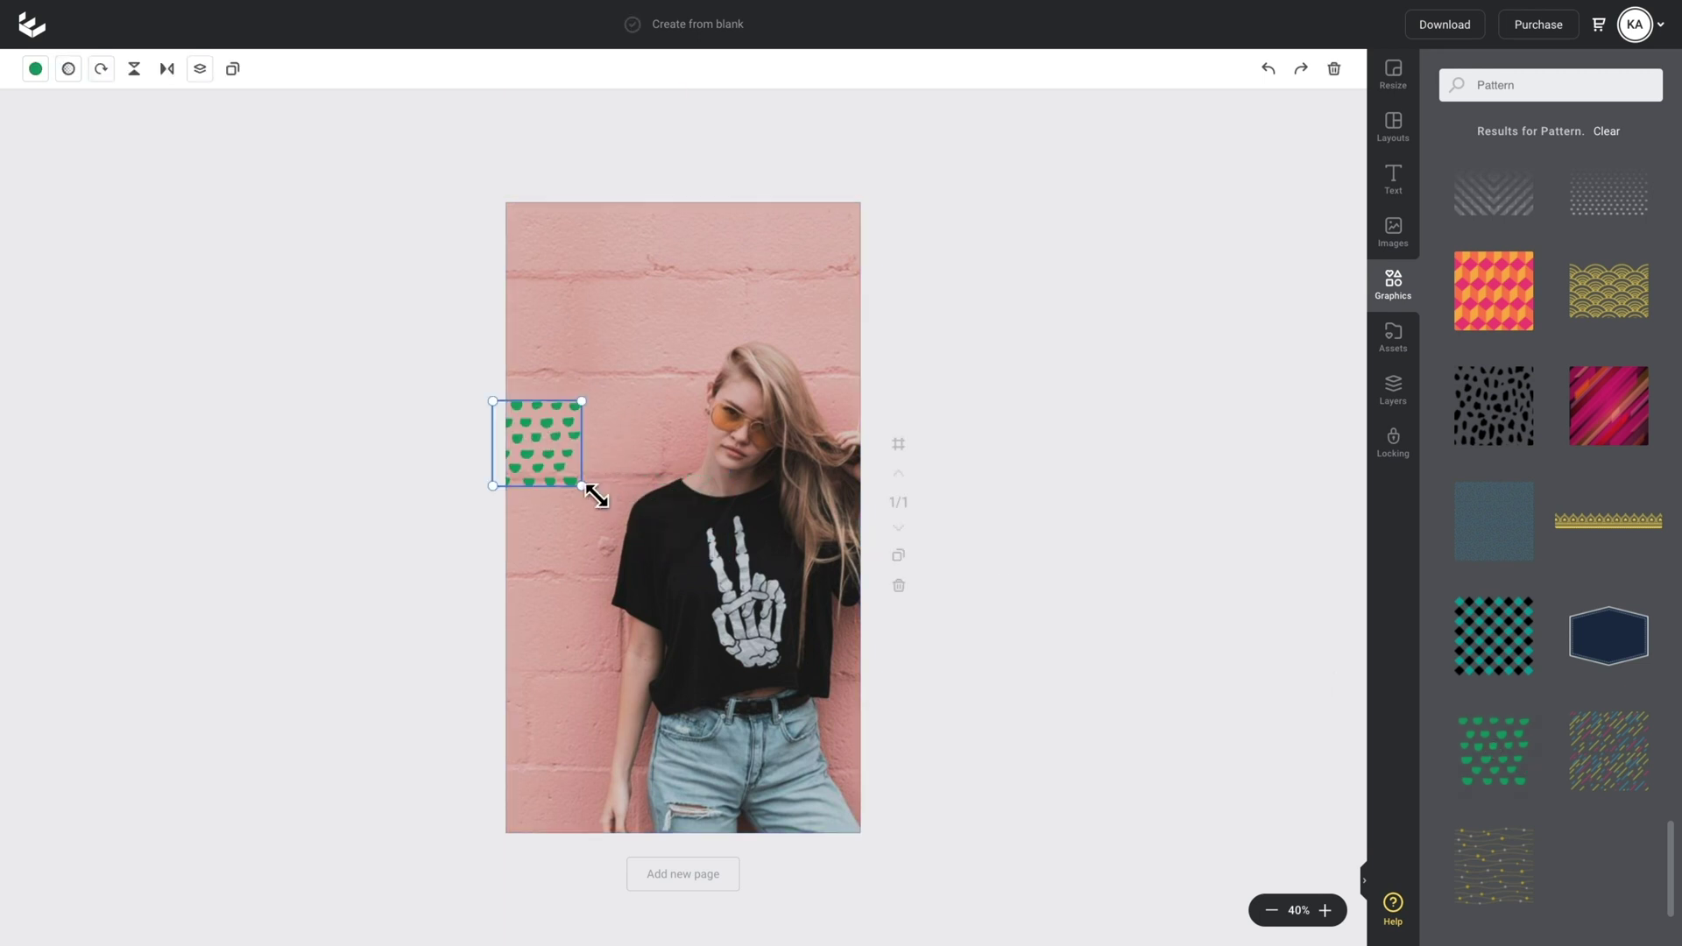
{"action": "left_click_drag", "start_coordinate": [592, 492], "coordinate": [610, 513]}
{"action": "left_click_drag", "start_coordinate": [573, 431], "coordinate": [552, 424]}
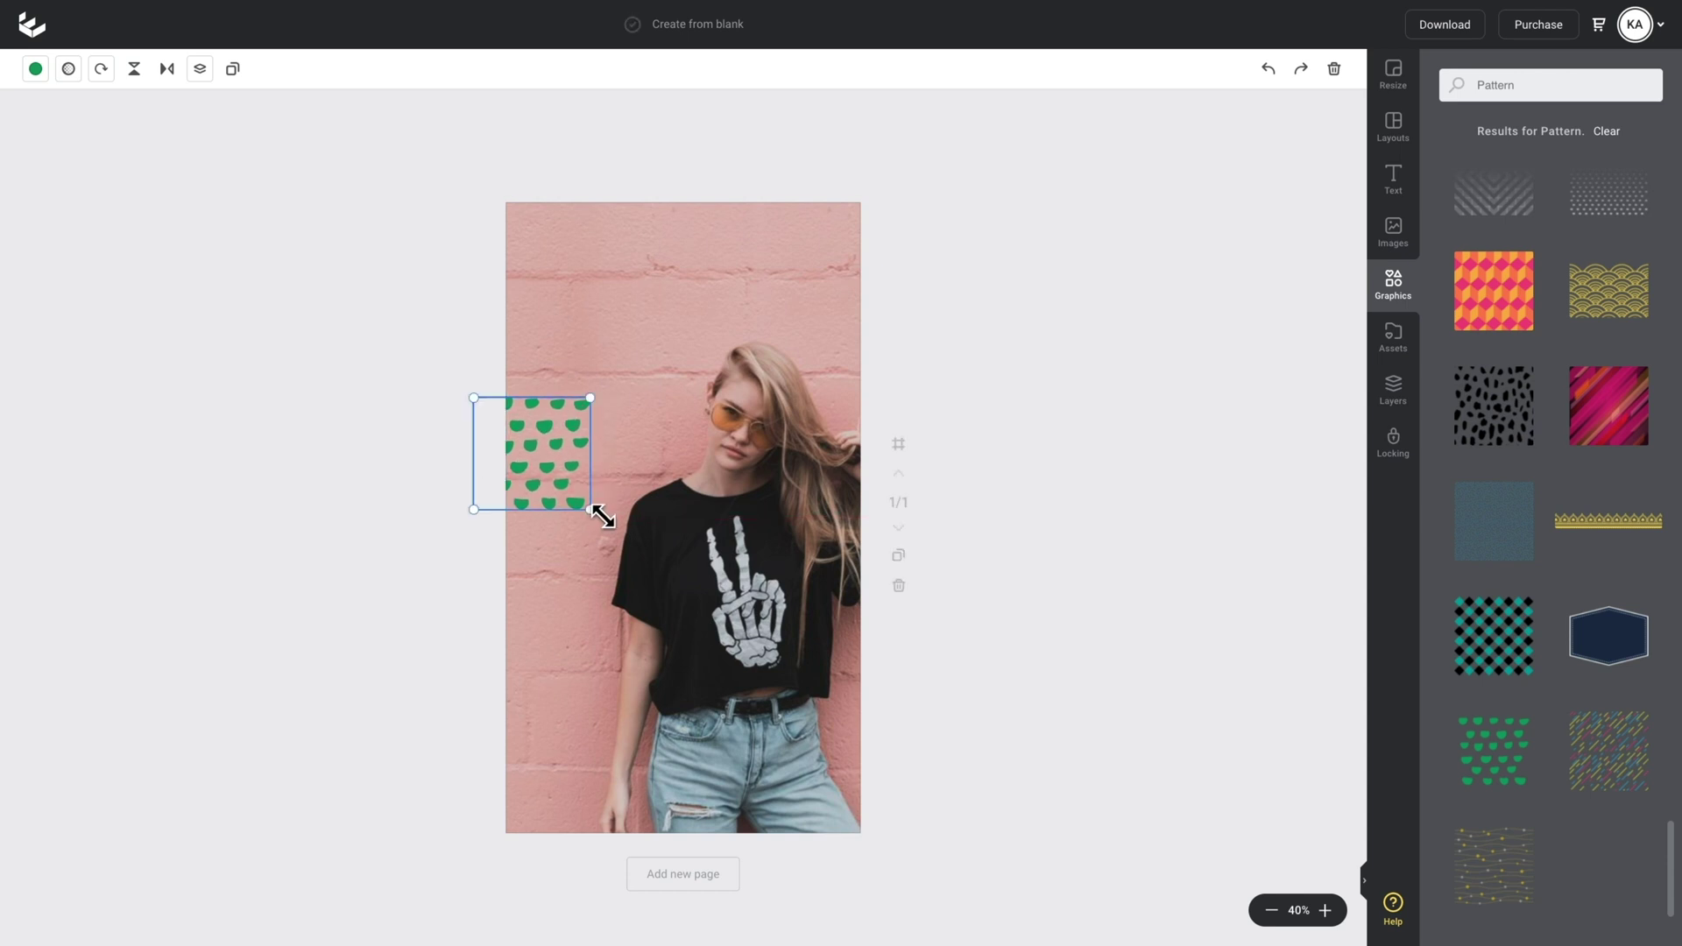
{"action": "left_click", "coordinate": [53, 78]}
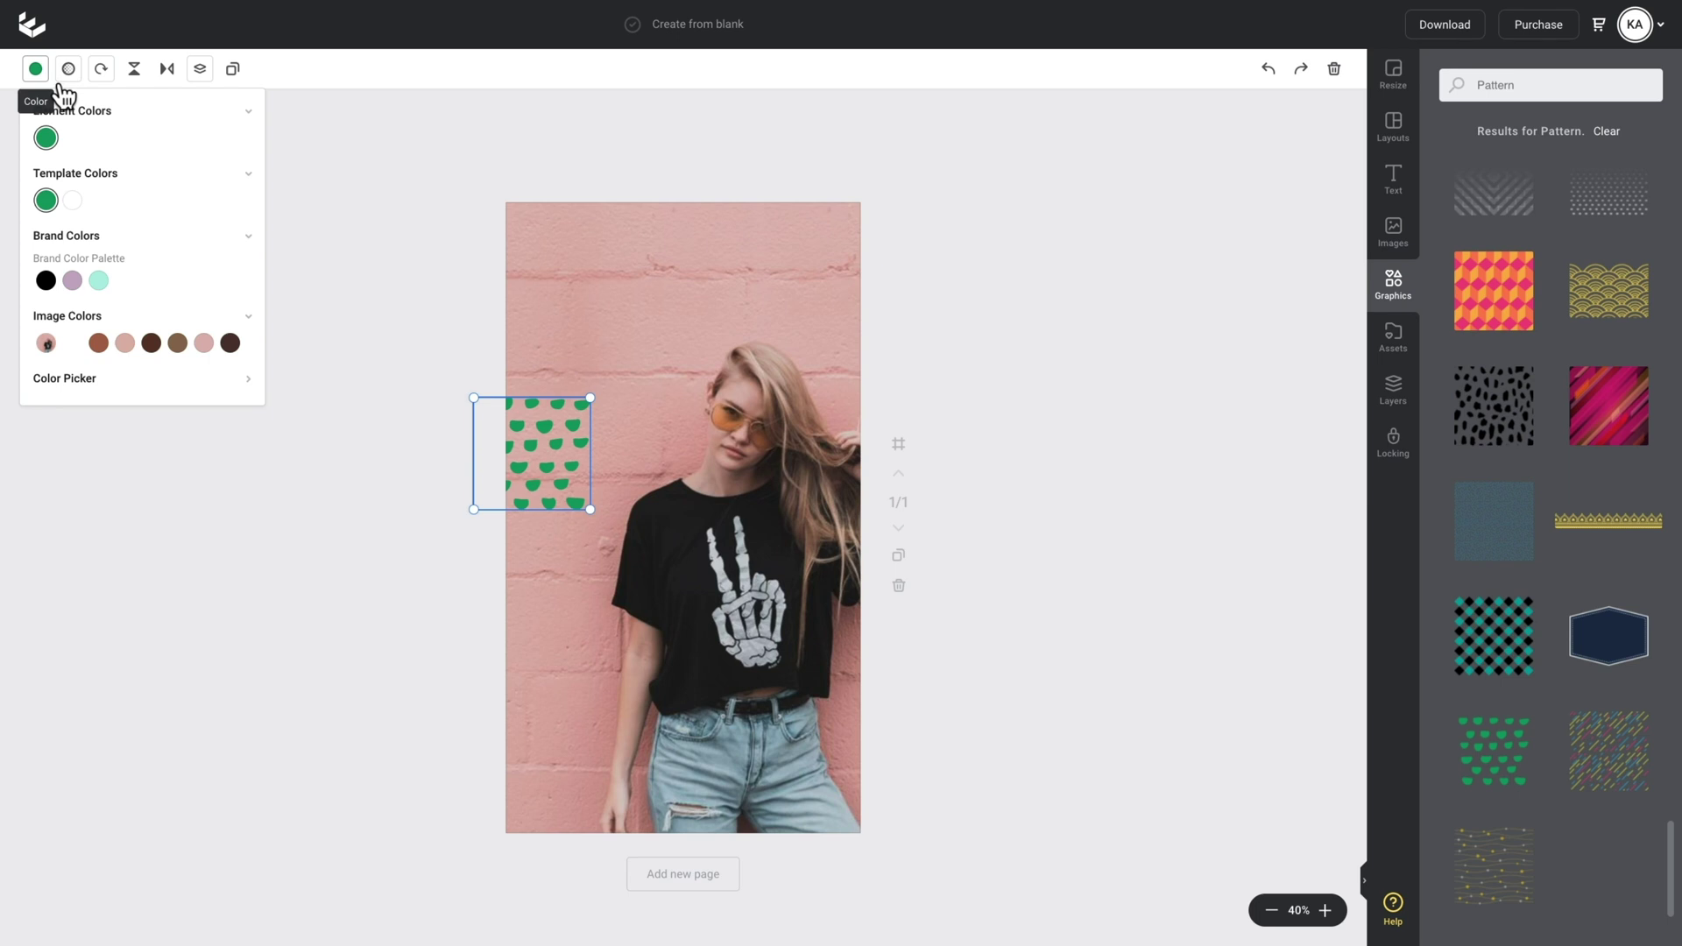
{"action": "left_click", "coordinate": [74, 201]}
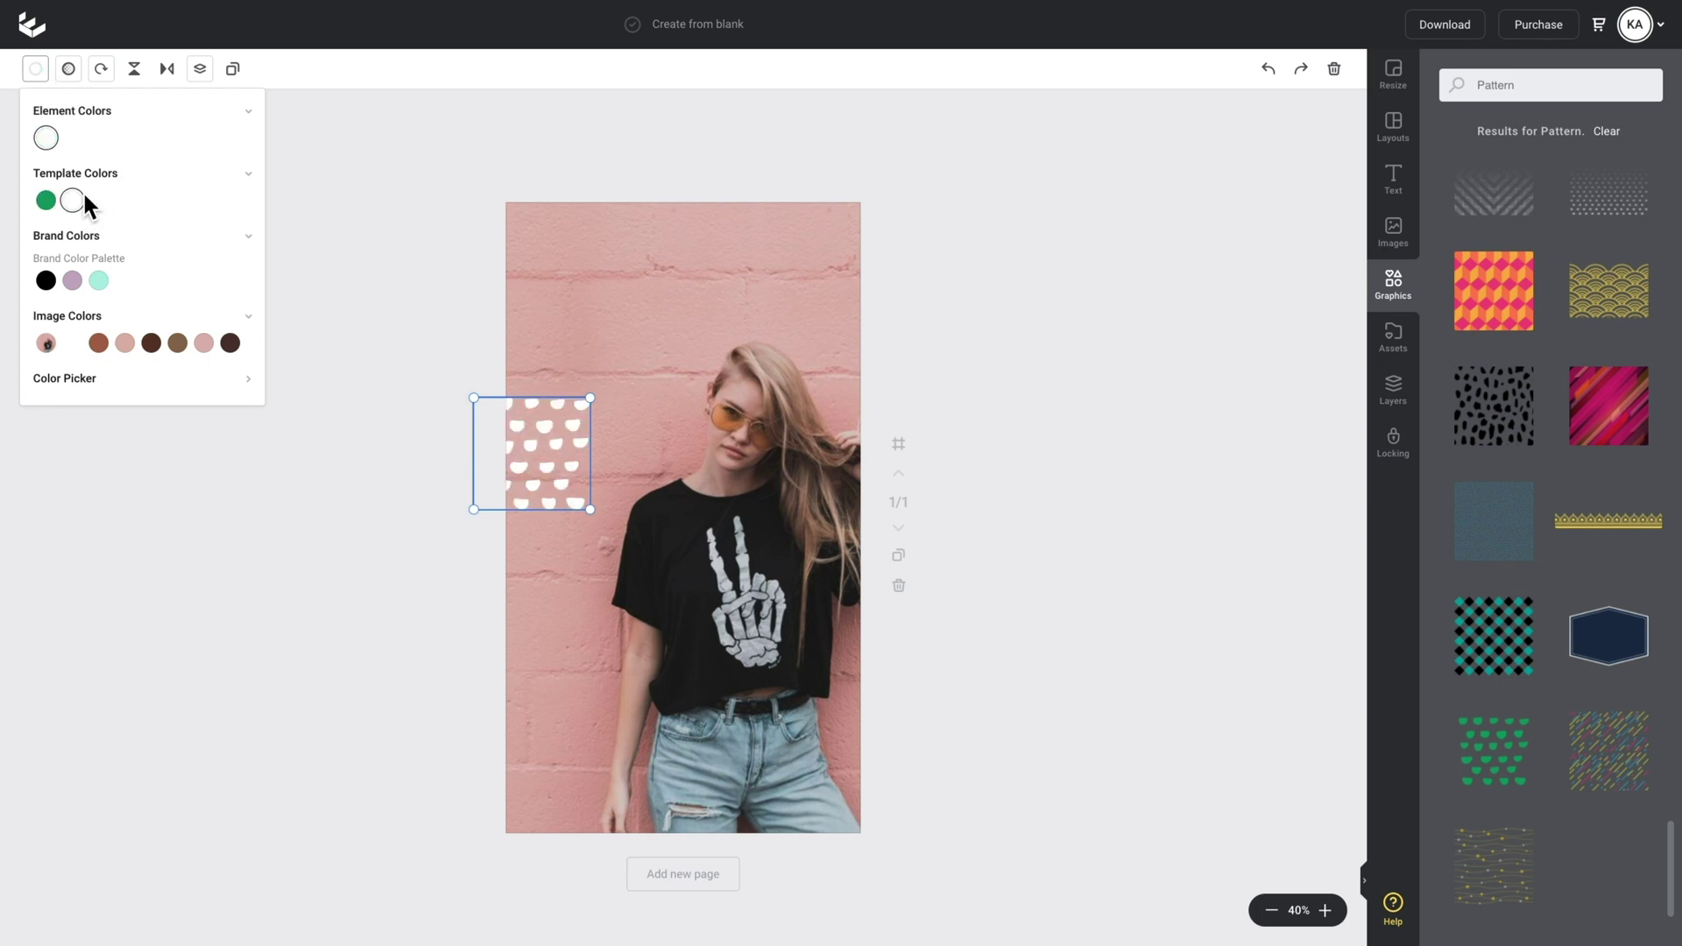
{"action": "left_click", "coordinate": [364, 302]}
{"action": "left_click_drag", "start_coordinate": [542, 436], "coordinate": [547, 456]}
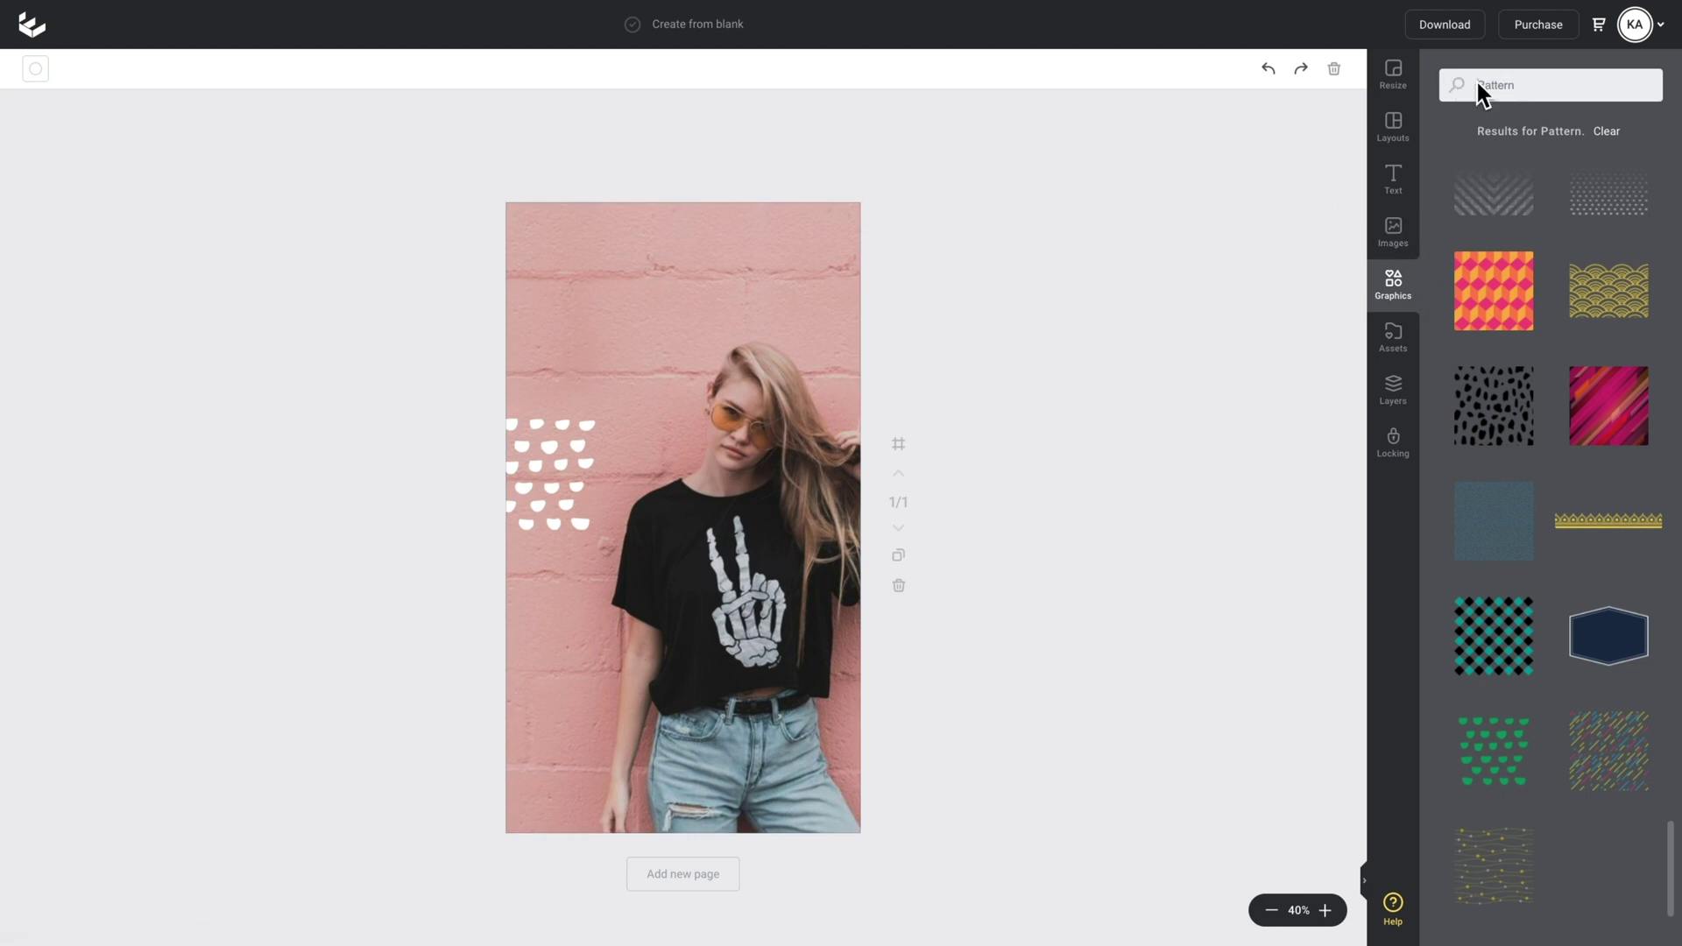
{"action": "type", "text": "brush"}
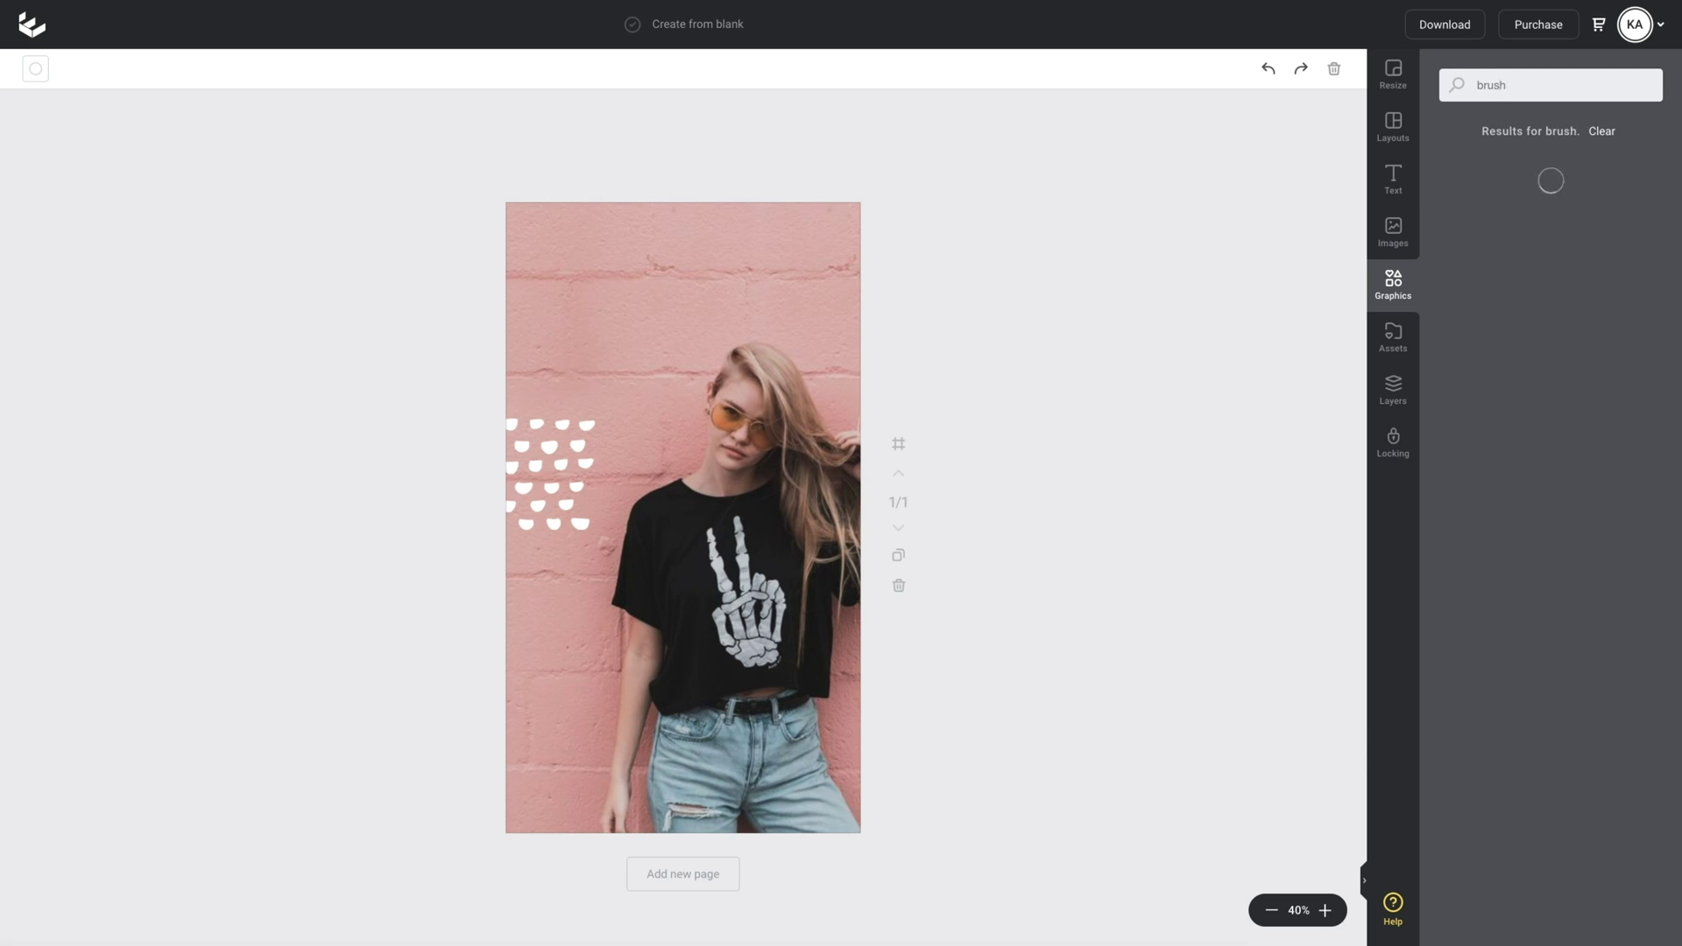
Step: Add the pink brush scribble, enlarged and placed over the jeans at lower left
{"action": "scroll", "coordinate": [1566, 316], "scroll_direction": "down", "scroll_amount": 3}
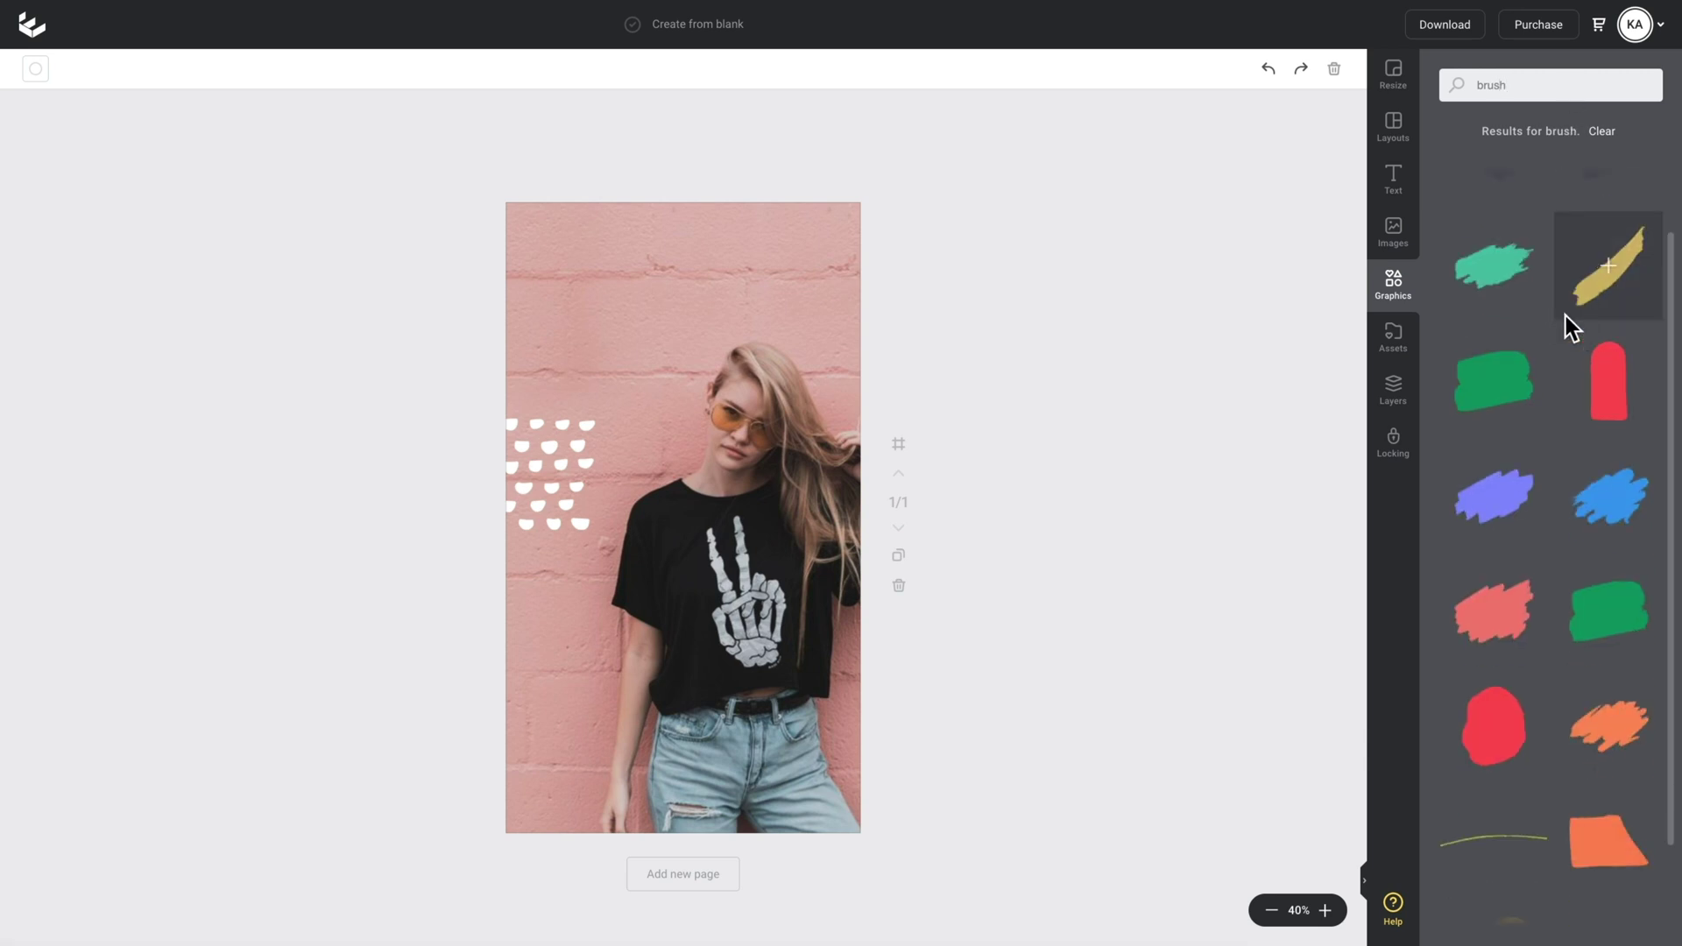
{"action": "scroll", "coordinate": [1564, 314], "scroll_direction": "down", "scroll_amount": 8}
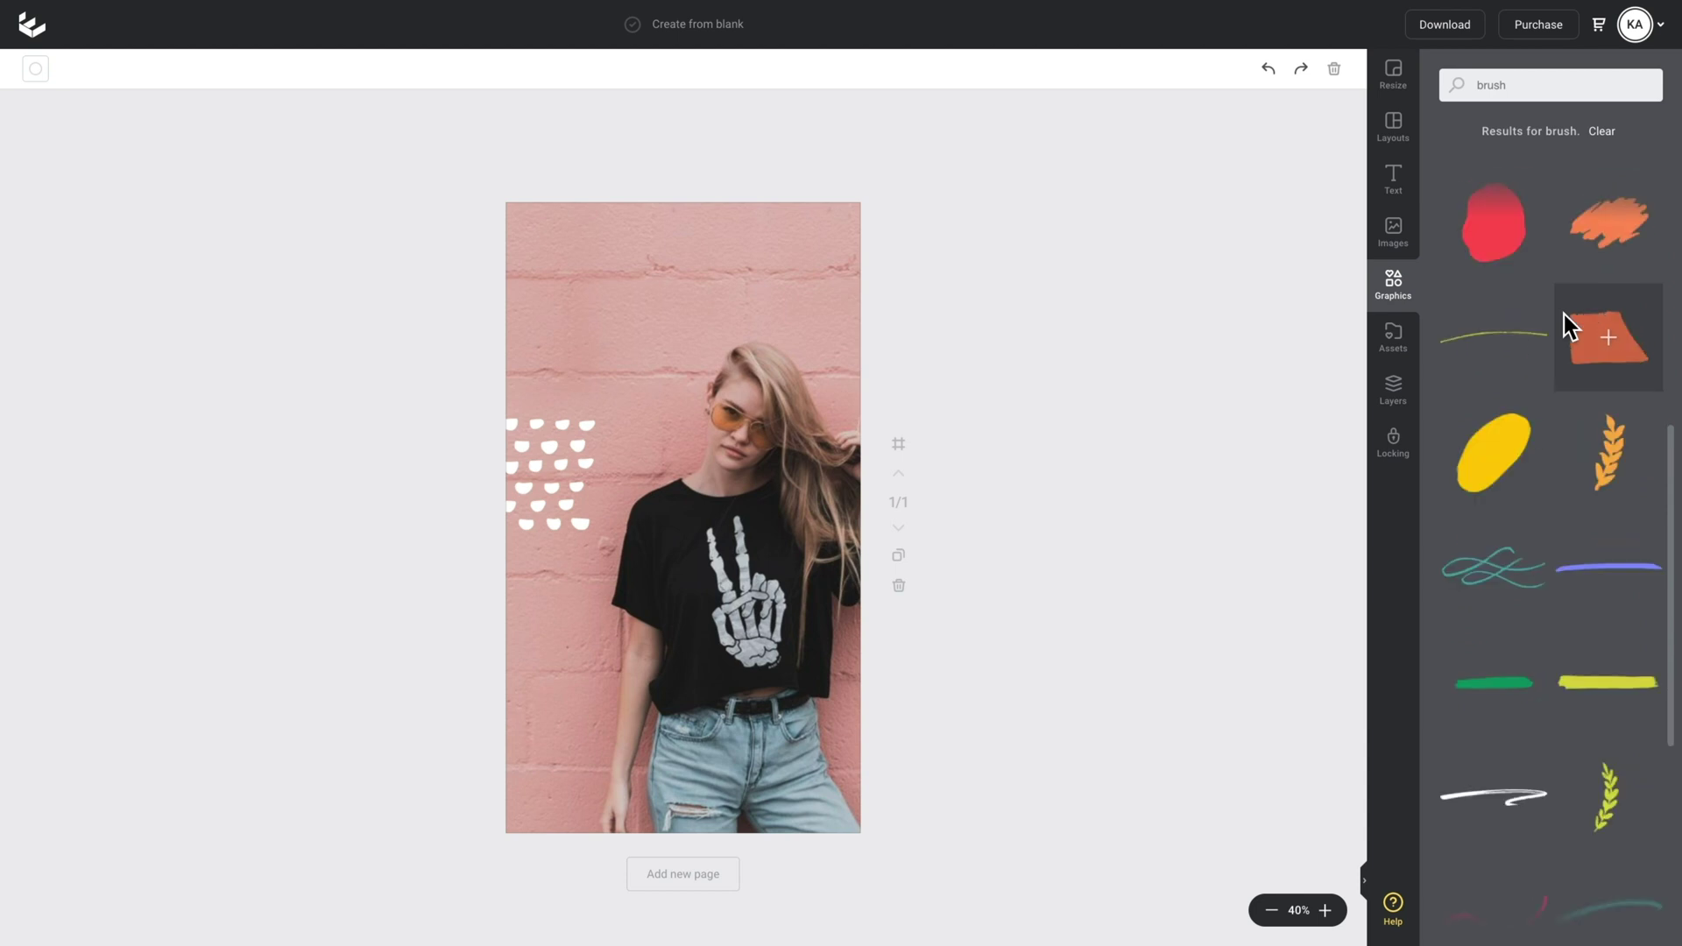
{"action": "scroll", "coordinate": [1564, 314], "scroll_direction": "down", "scroll_amount": 15}
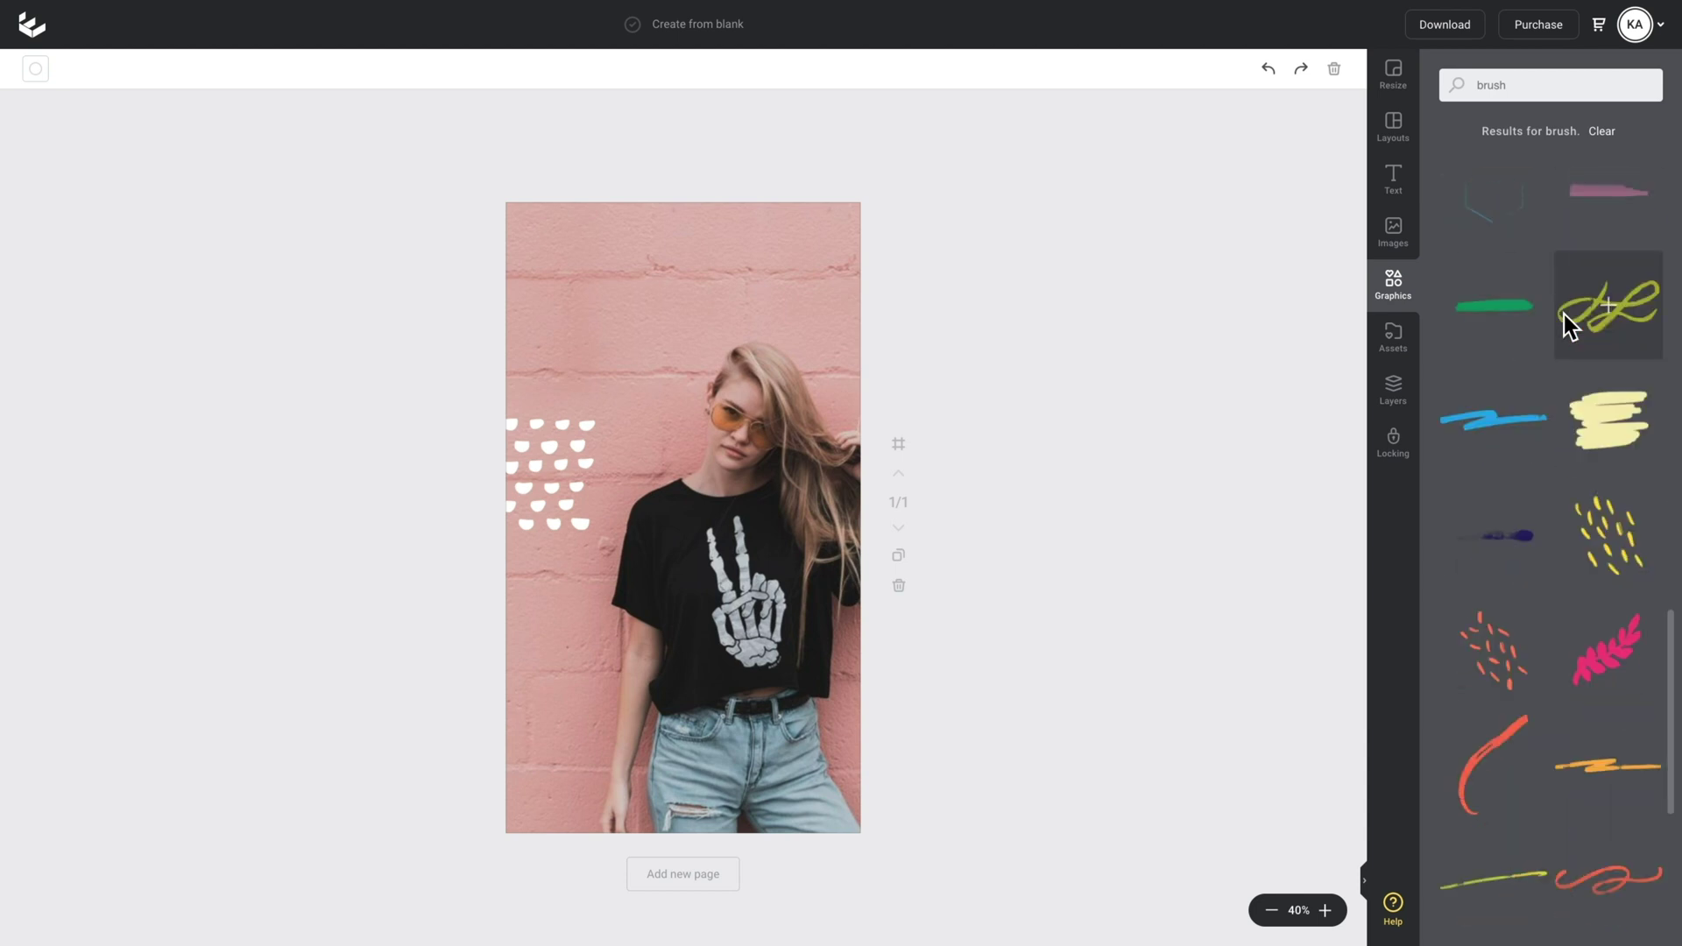
{"action": "scroll", "coordinate": [1573, 312], "scroll_direction": "down", "scroll_amount": 15}
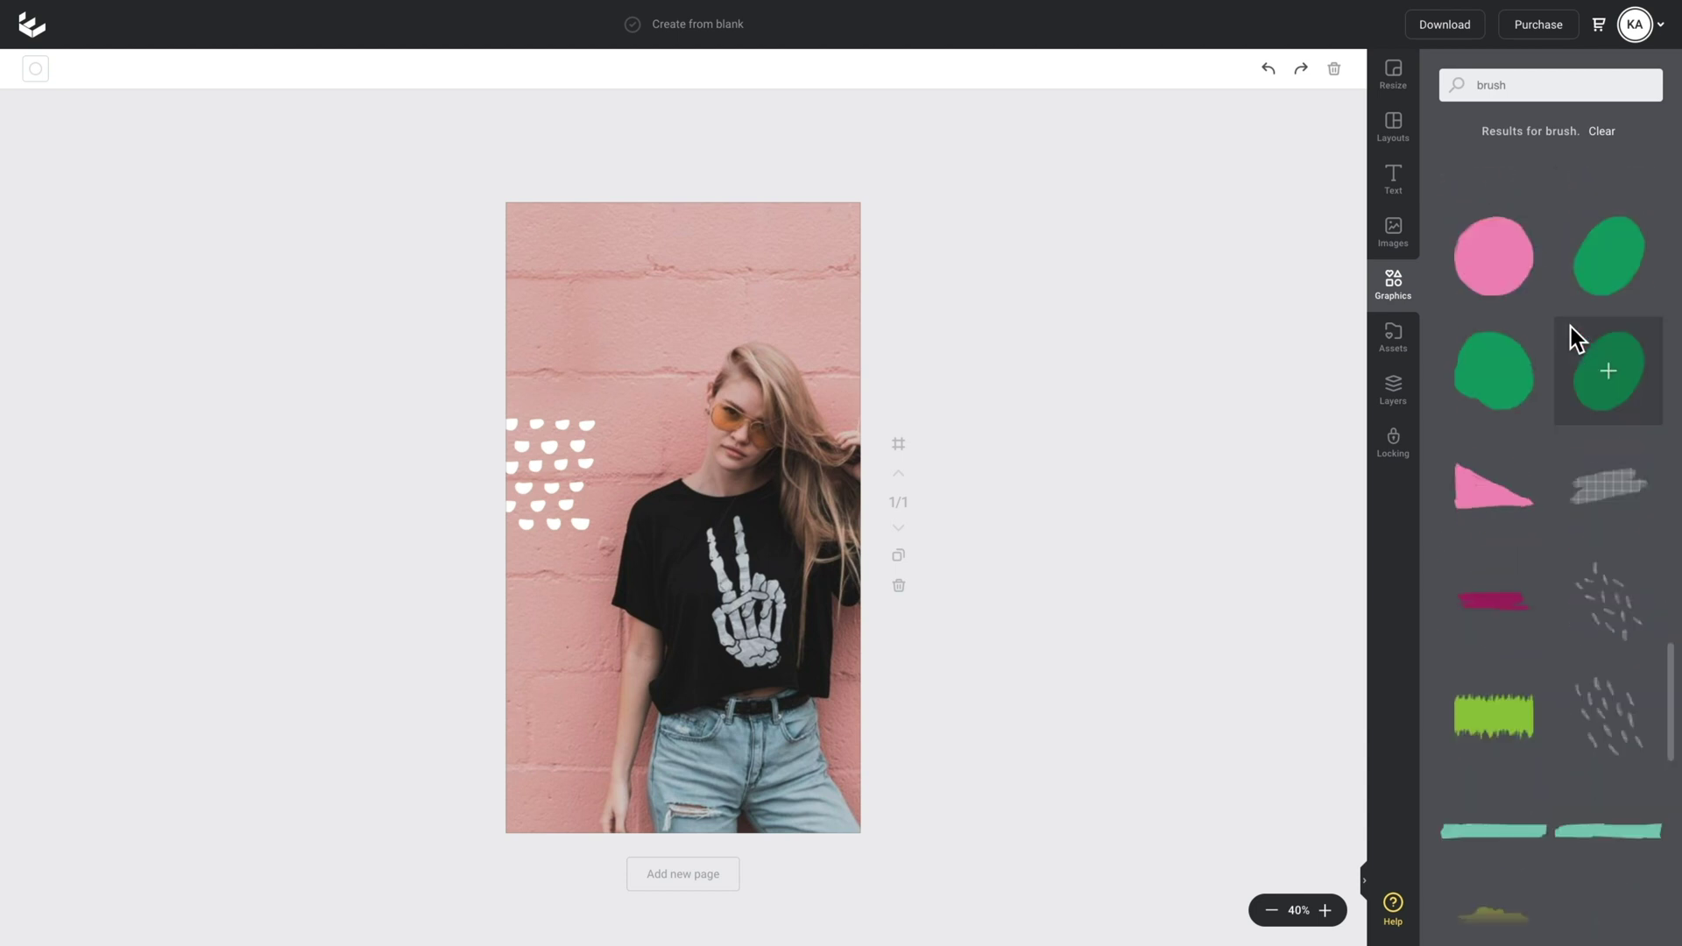
{"action": "scroll", "coordinate": [1570, 328], "scroll_direction": "down", "scroll_amount": 15}
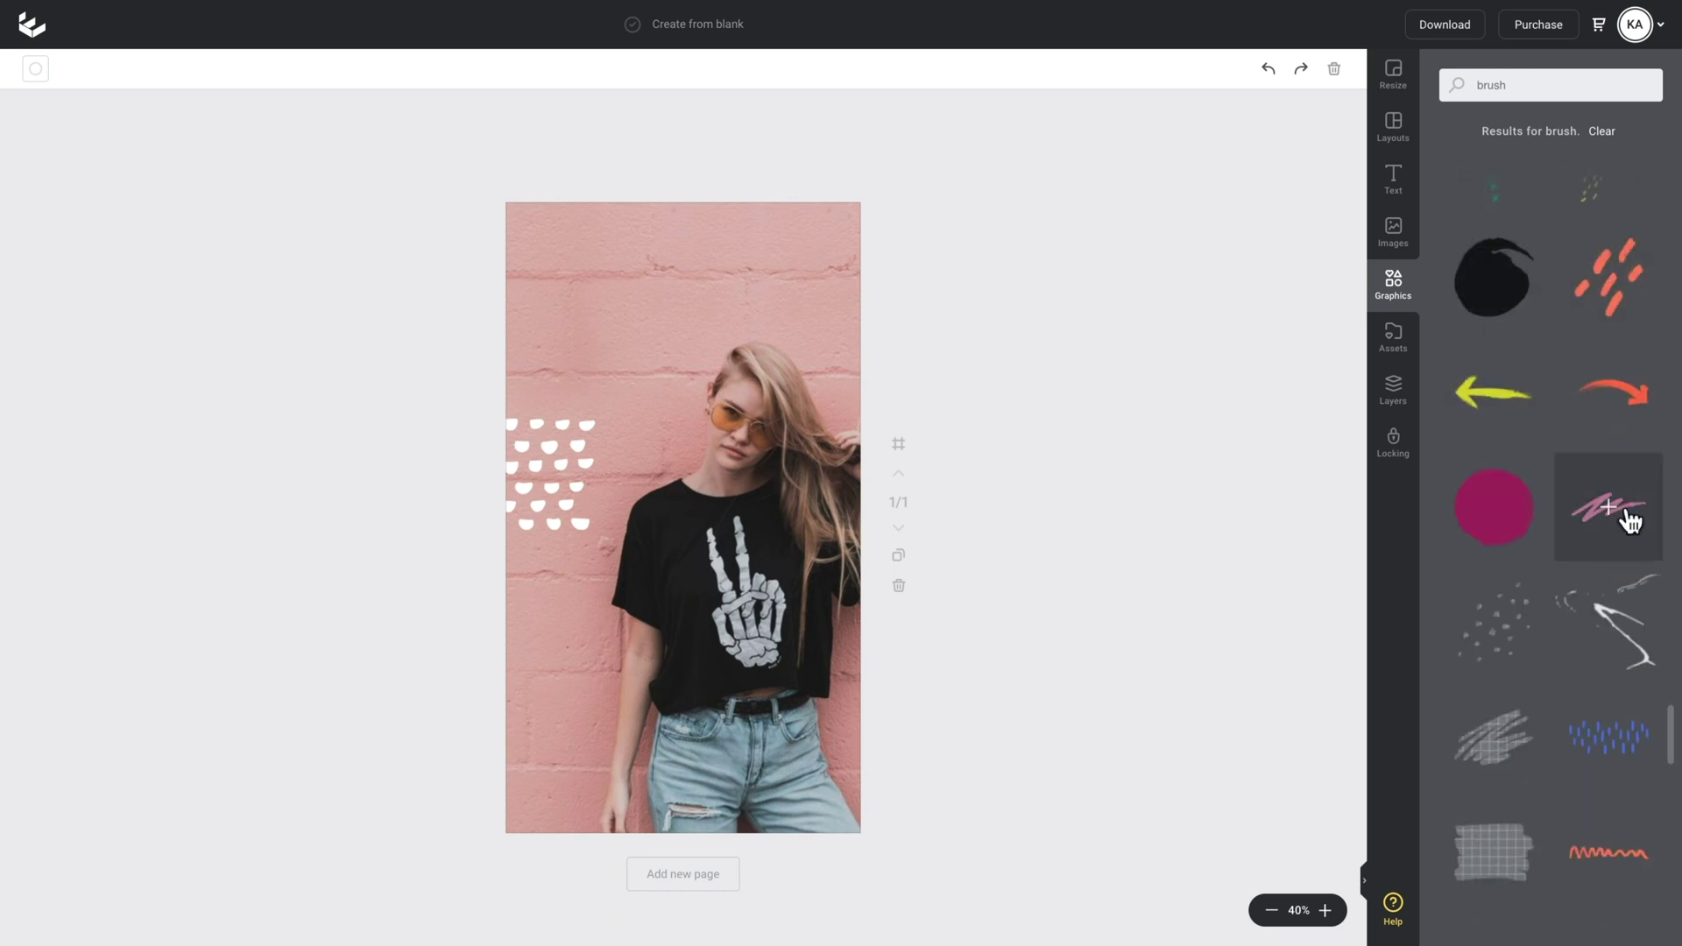
{"action": "left_click", "coordinate": [1632, 506]}
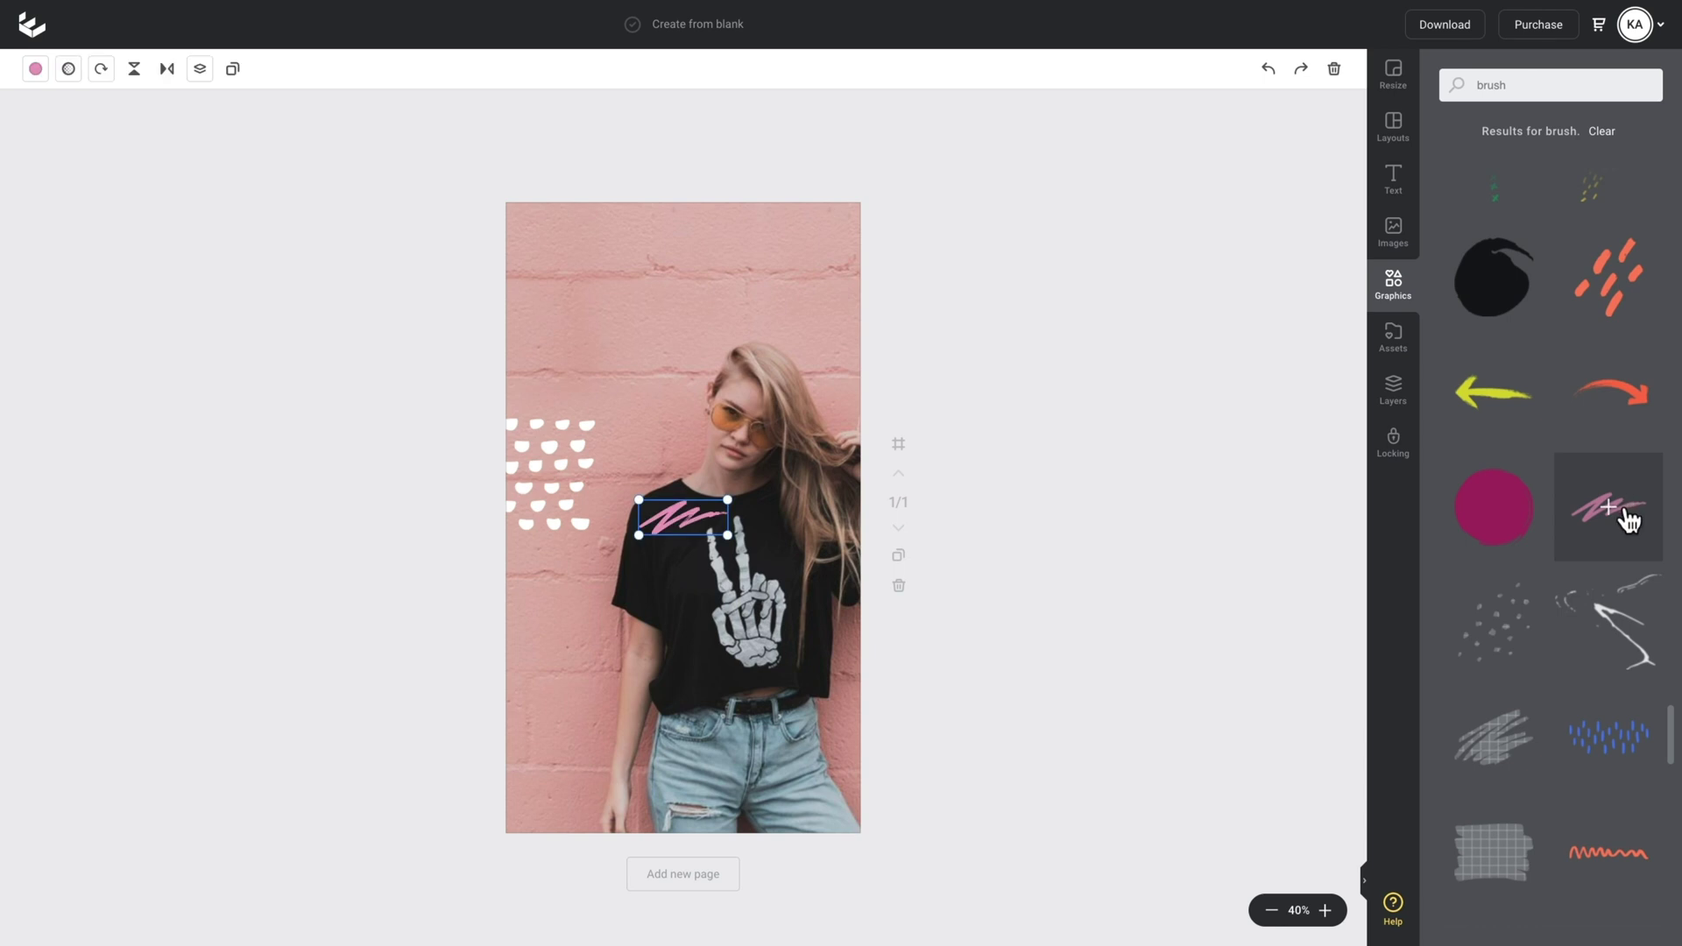
{"action": "left_click_drag", "start_coordinate": [755, 505], "coordinate": [854, 408]}
{"action": "mouse_move", "coordinate": [766, 509]}
{"action": "left_mouse_down"}
{"action": "mouse_move", "coordinate": [664, 732]}
{"action": "mouse_move", "coordinate": [588, 738]}
{"action": "left_mouse_up"}
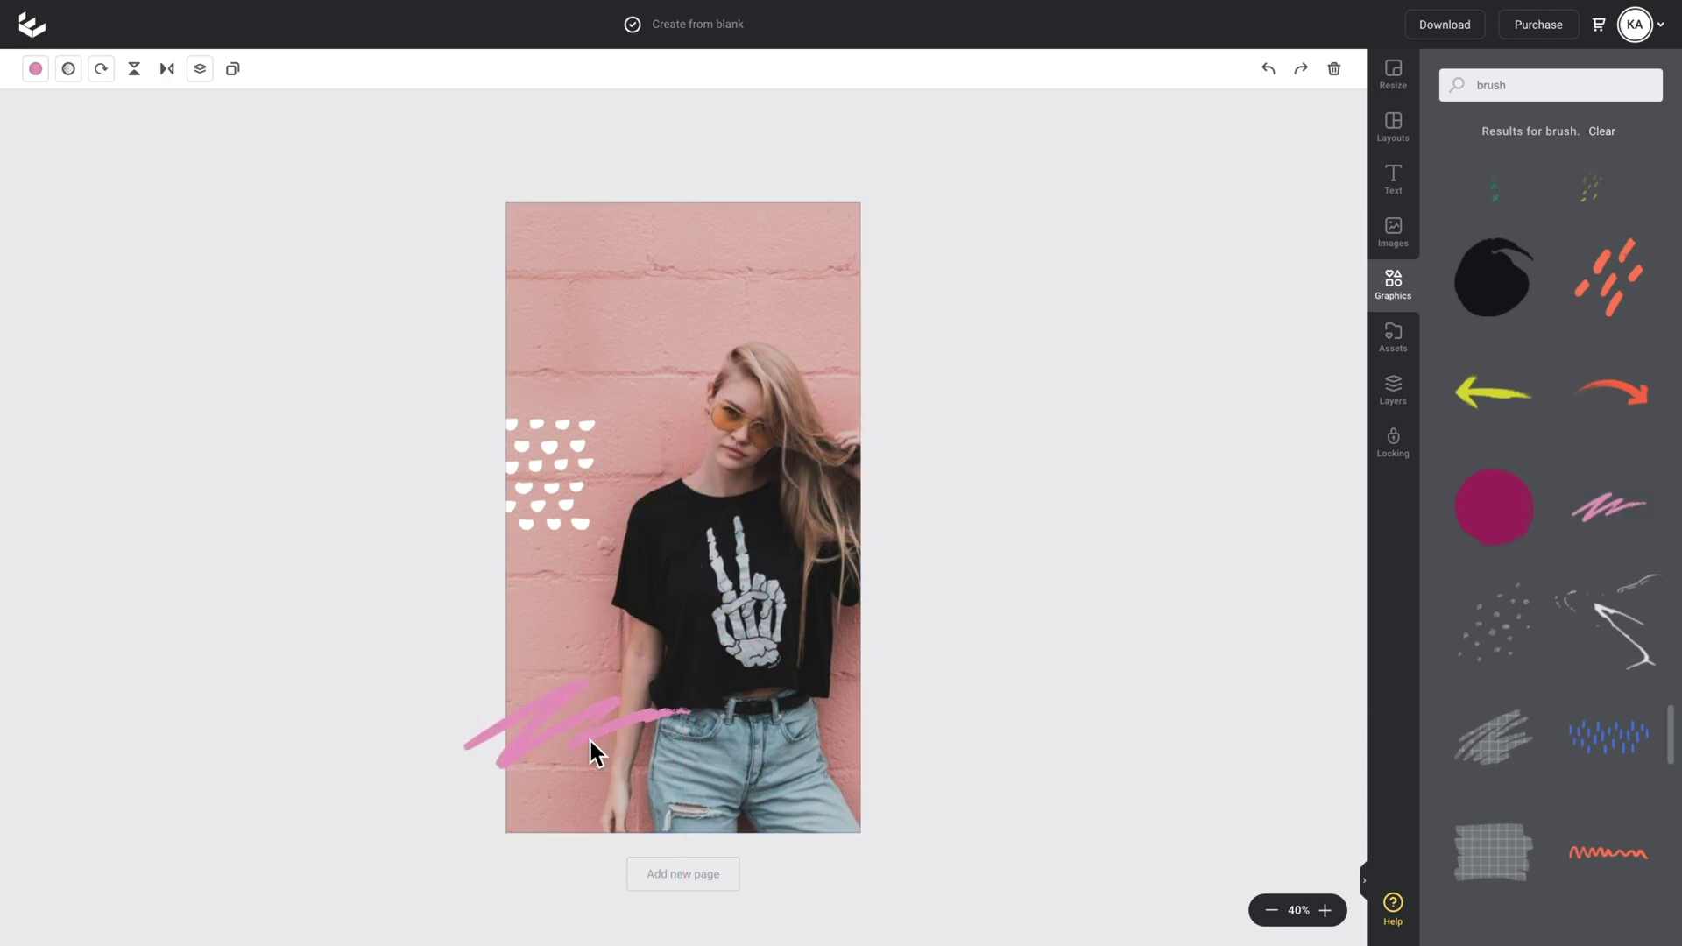
{"action": "left_click_drag", "start_coordinate": [690, 678], "coordinate": [744, 659]}
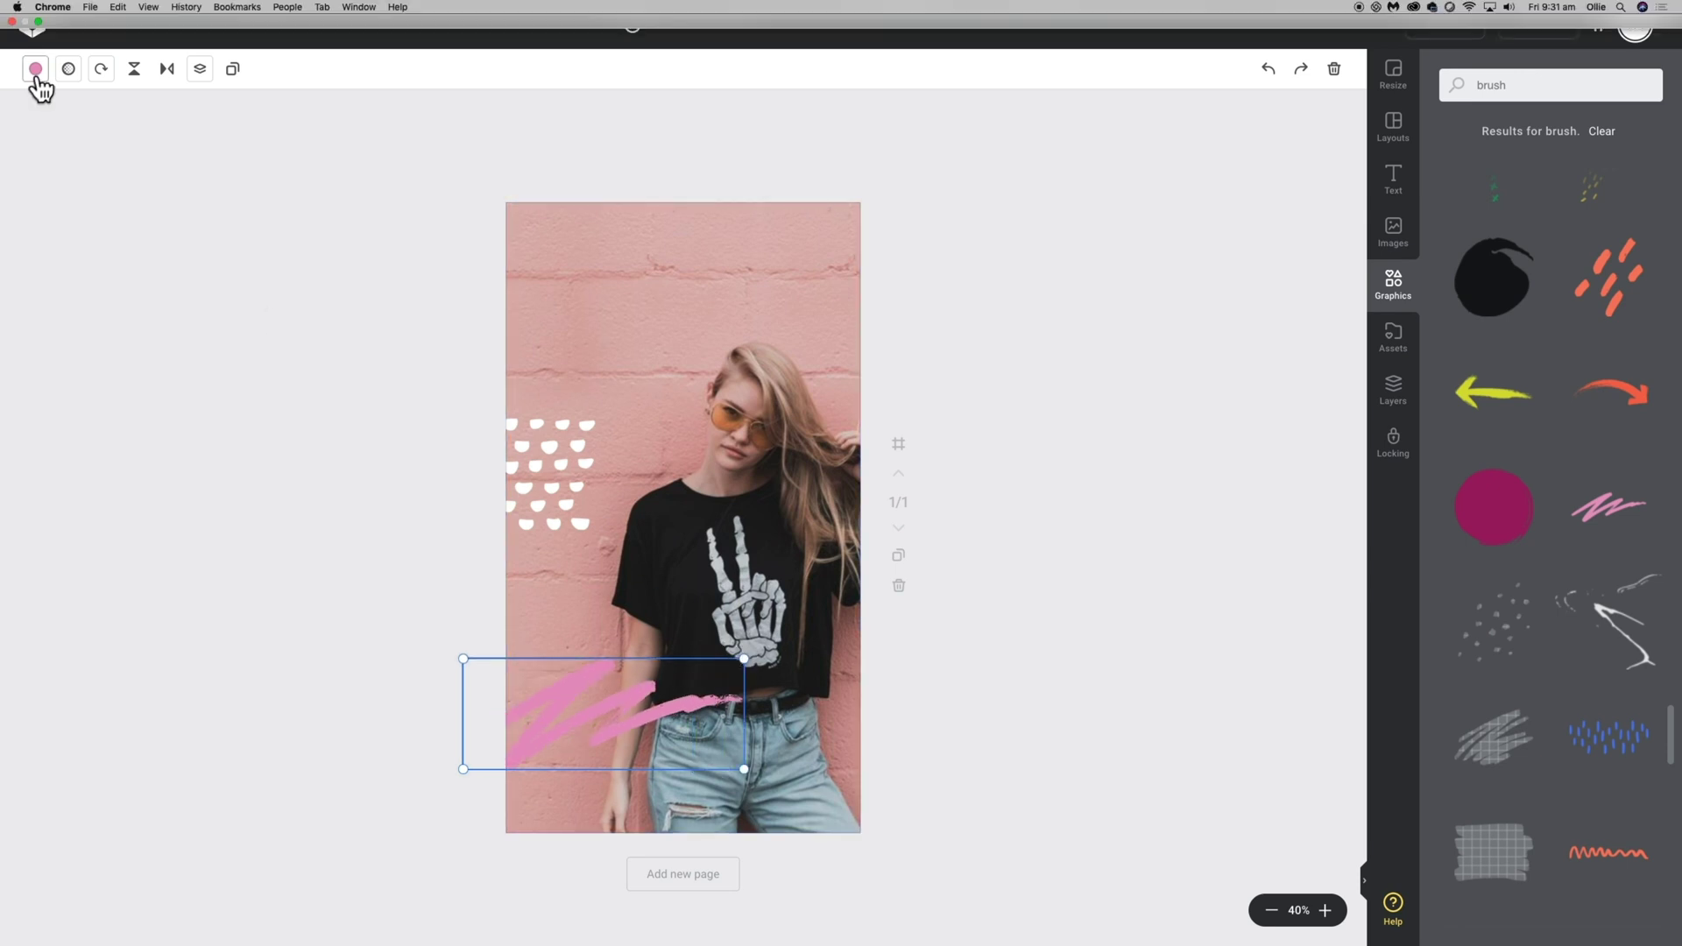
Step: Recolour the scribble to the white swatch and nudge it slightly lower
{"action": "left_click", "coordinate": [35, 69]}
{"action": "left_click", "coordinate": [73, 200]}
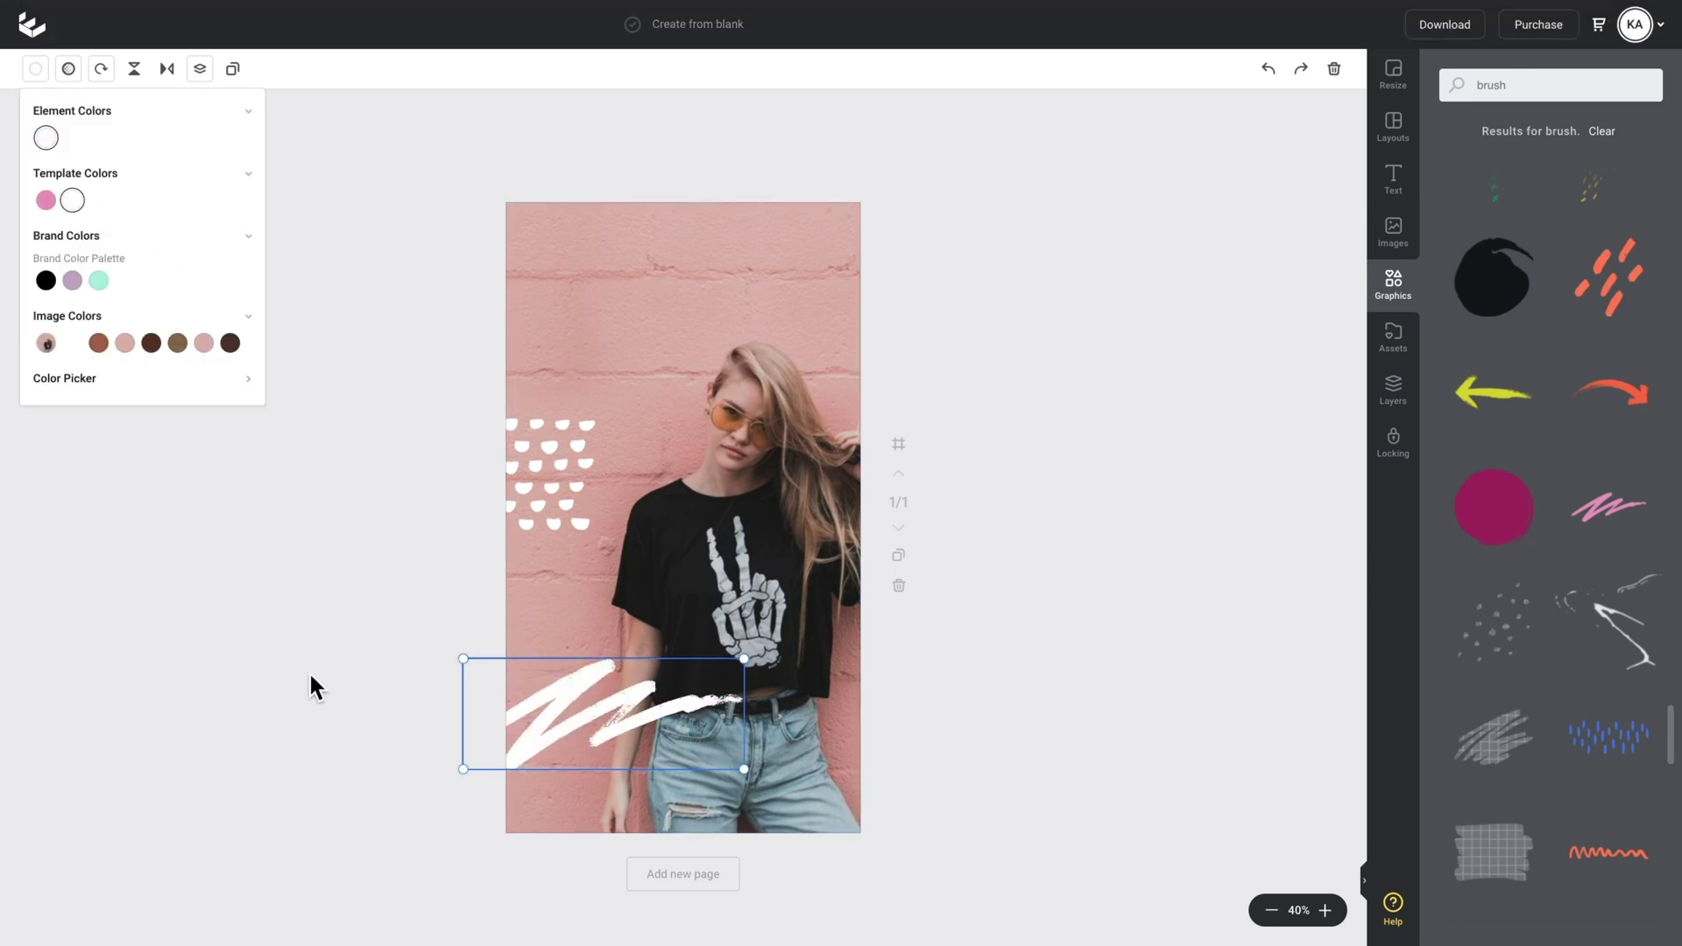
{"action": "key", "text": "Escape"}
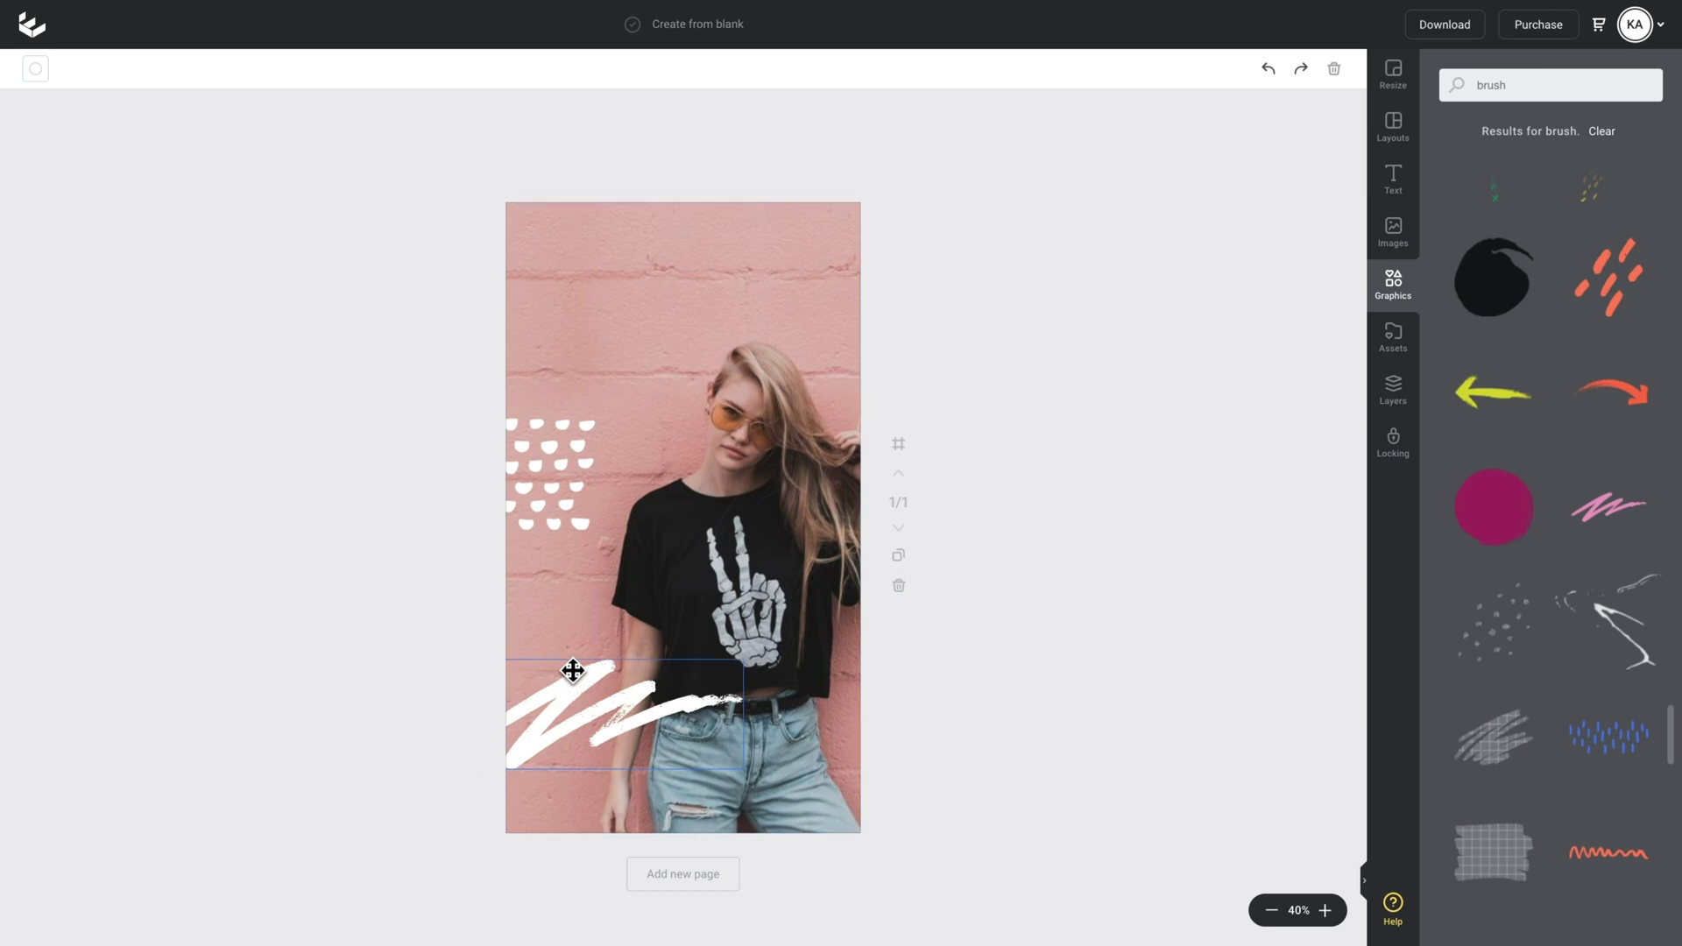
{"action": "left_click_drag", "start_coordinate": [606, 728], "coordinate": [612, 751]}
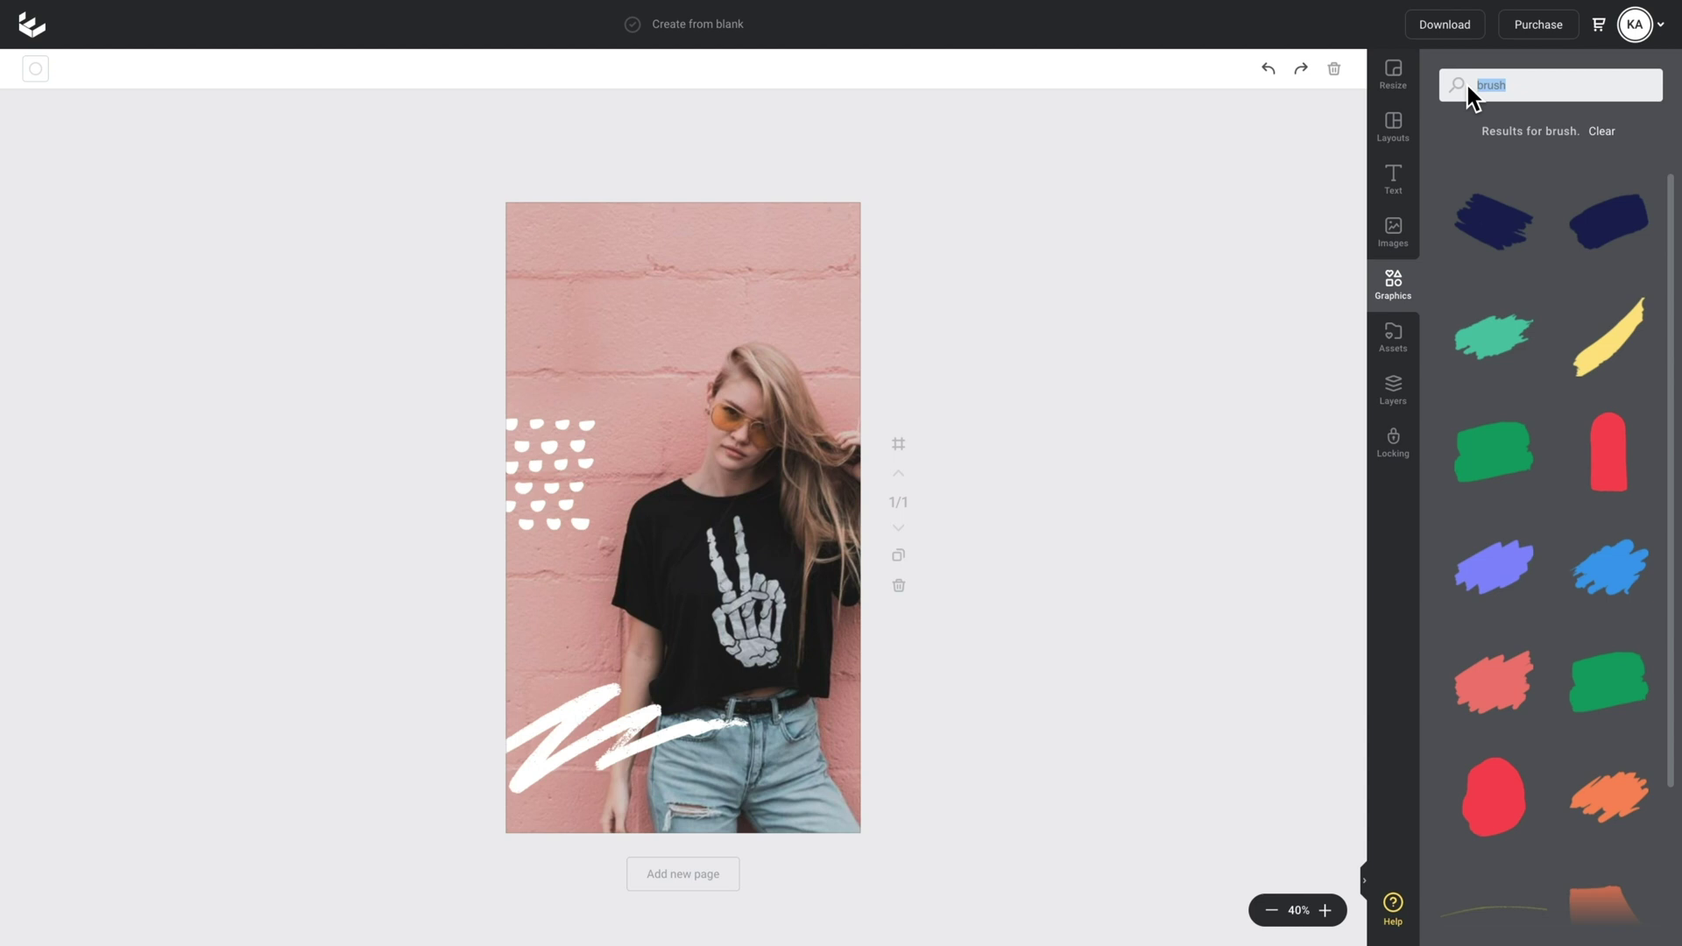
Step: Add the 'ring' graphic, recolour it white and centre it on the photo's right edge
{"action": "type", "text": "ring"}
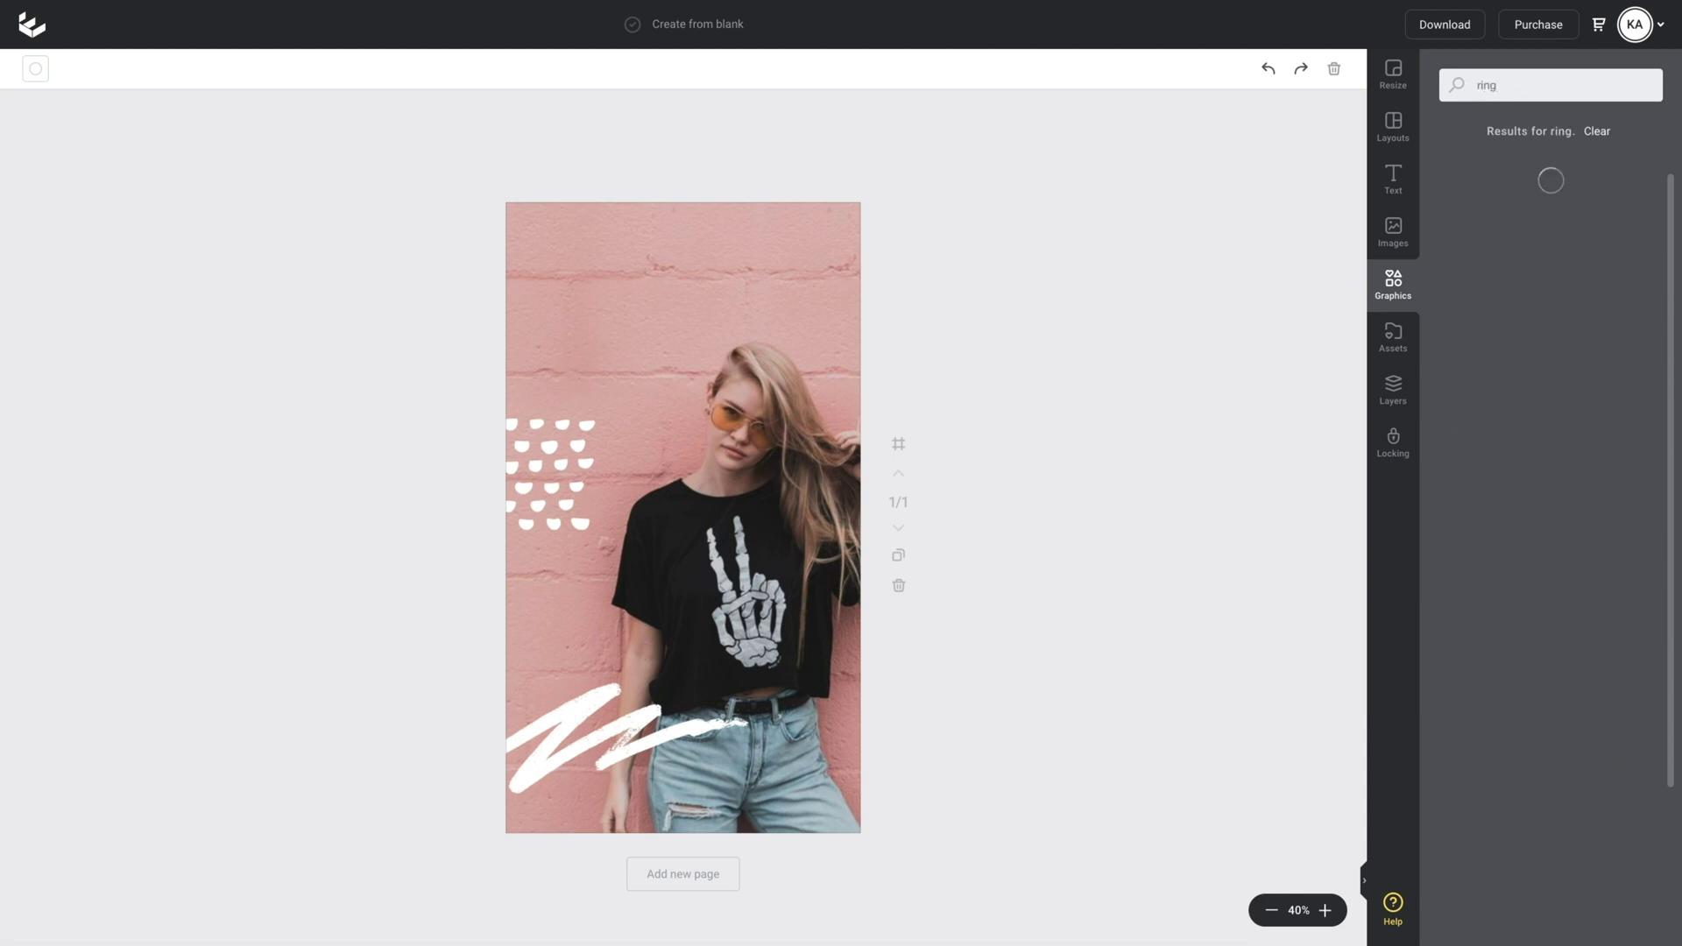
{"action": "scroll", "coordinate": [1594, 407], "scroll_direction": "down", "scroll_amount": 2}
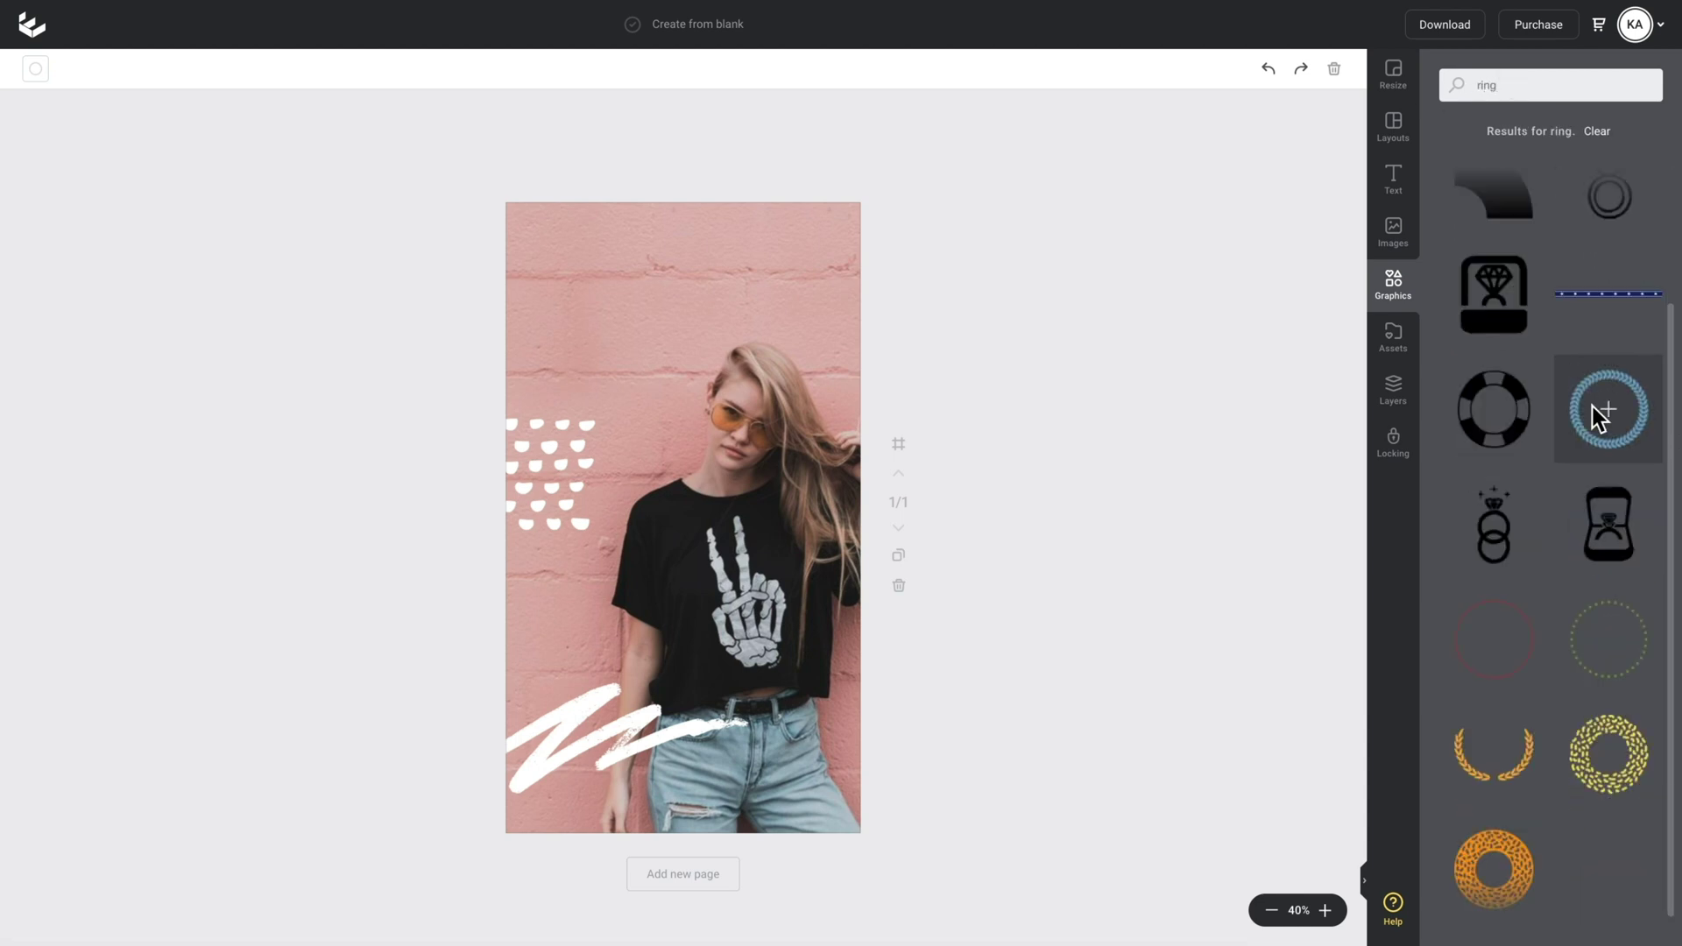
{"action": "scroll", "coordinate": [1575, 406], "scroll_direction": "down", "scroll_amount": 5}
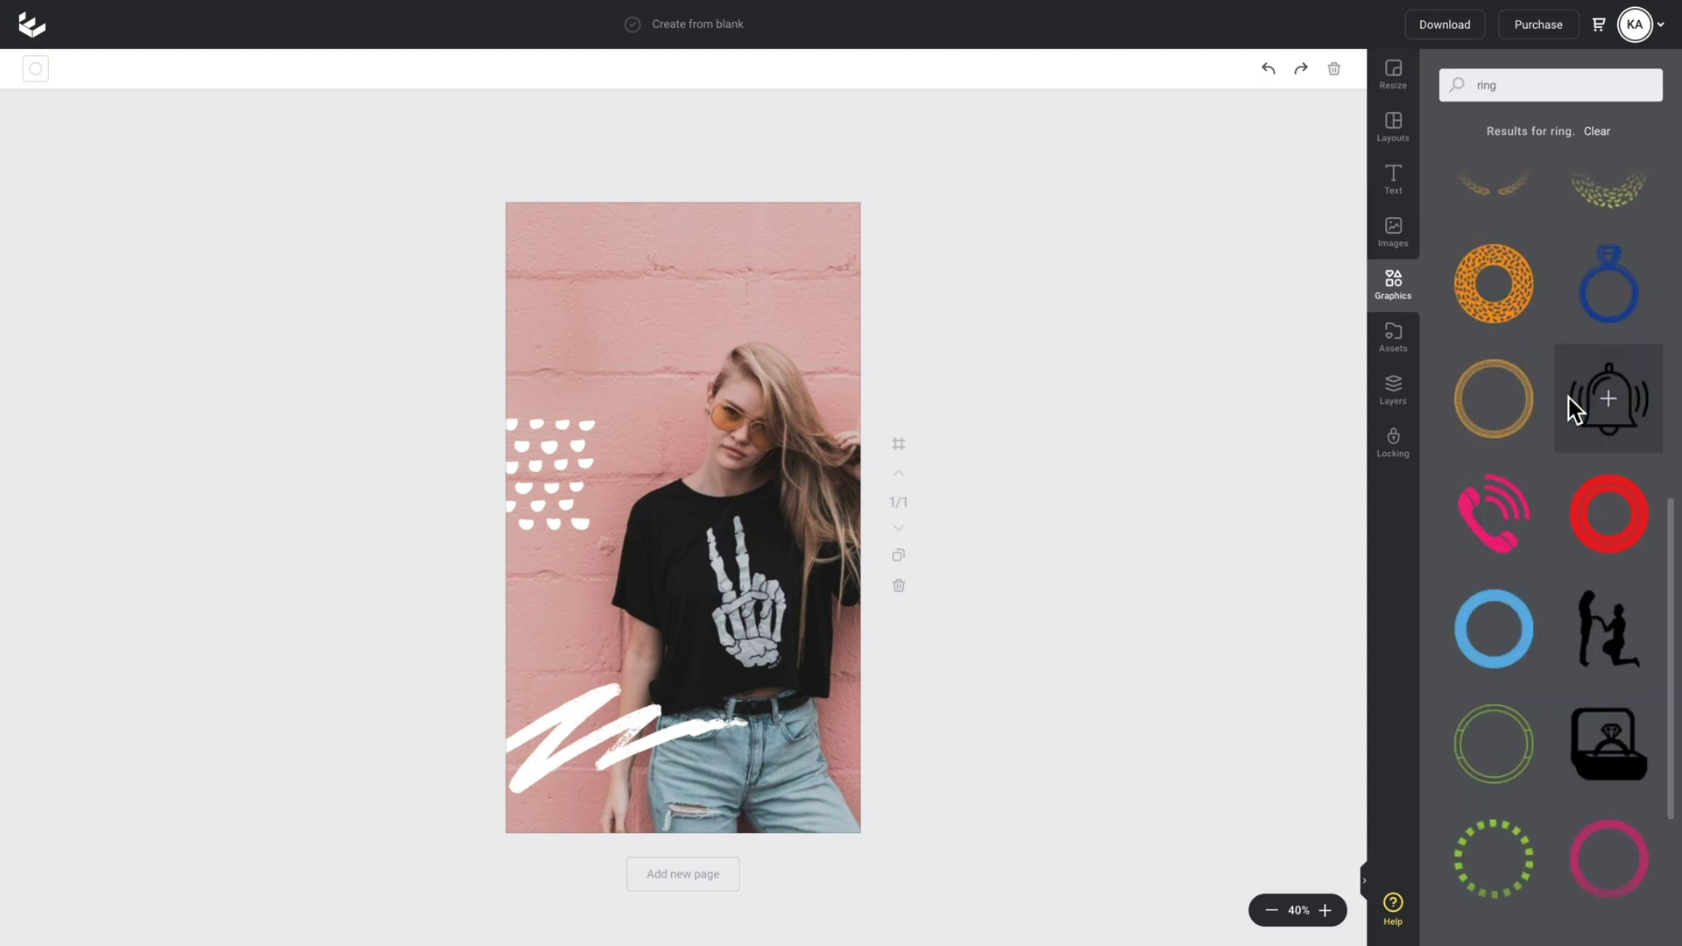
{"action": "left_click", "coordinate": [1493, 621]}
{"action": "left_click_drag", "start_coordinate": [727, 504], "coordinate": [871, 475]}
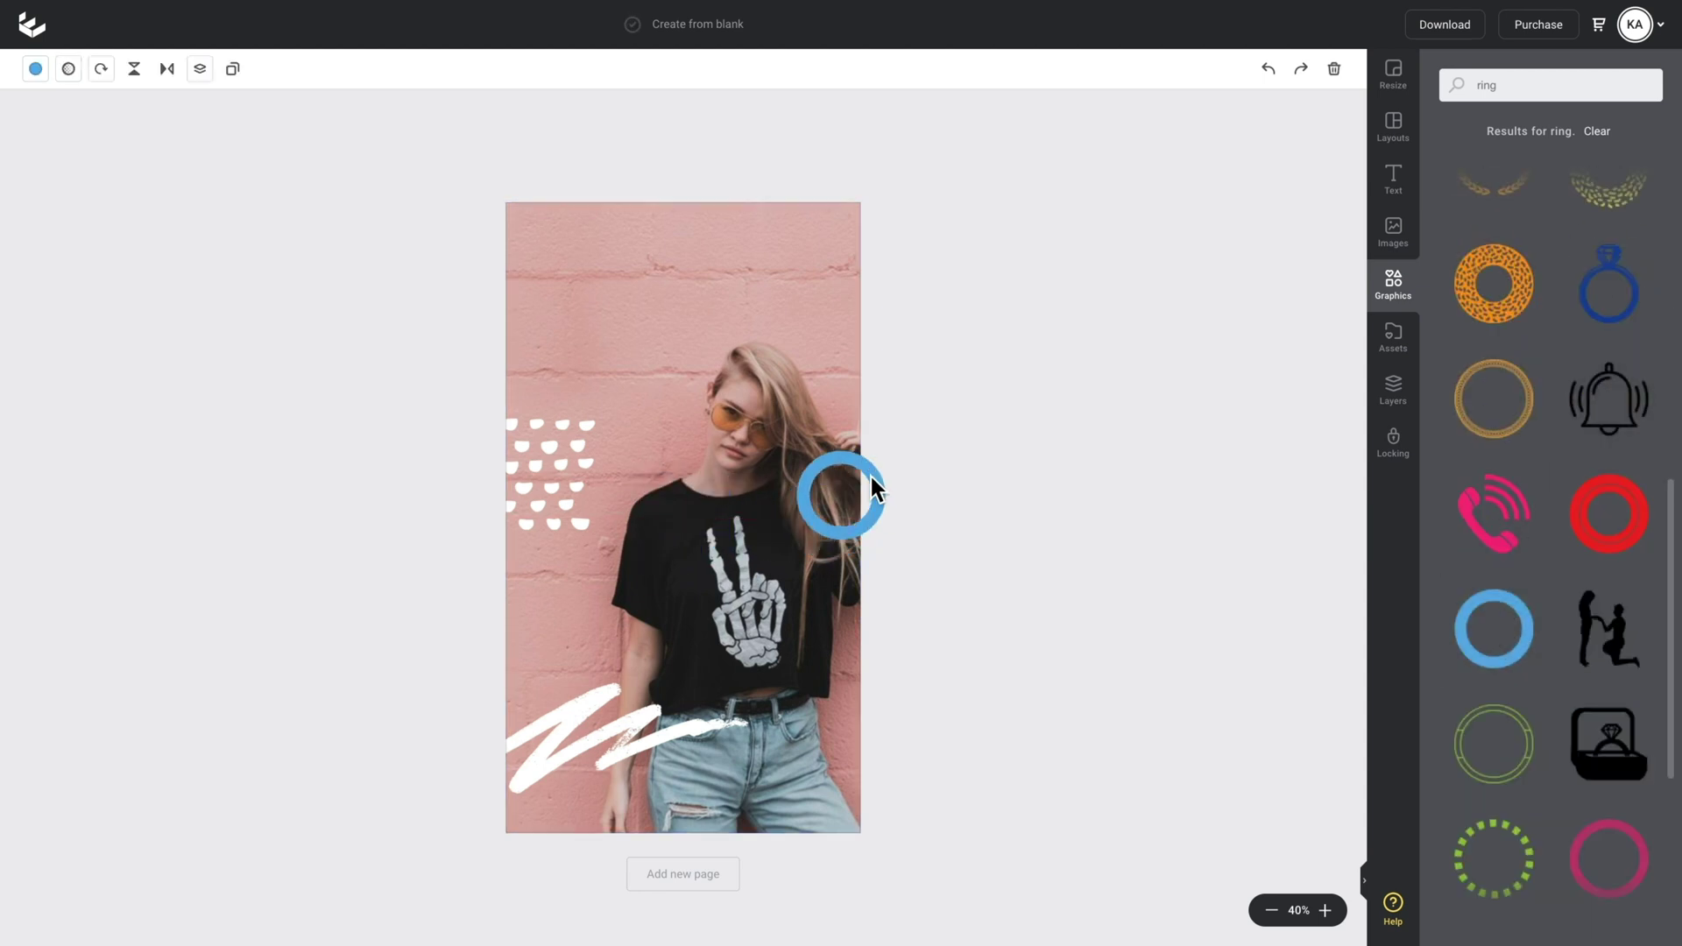
{"action": "left_click", "coordinate": [35, 68]}
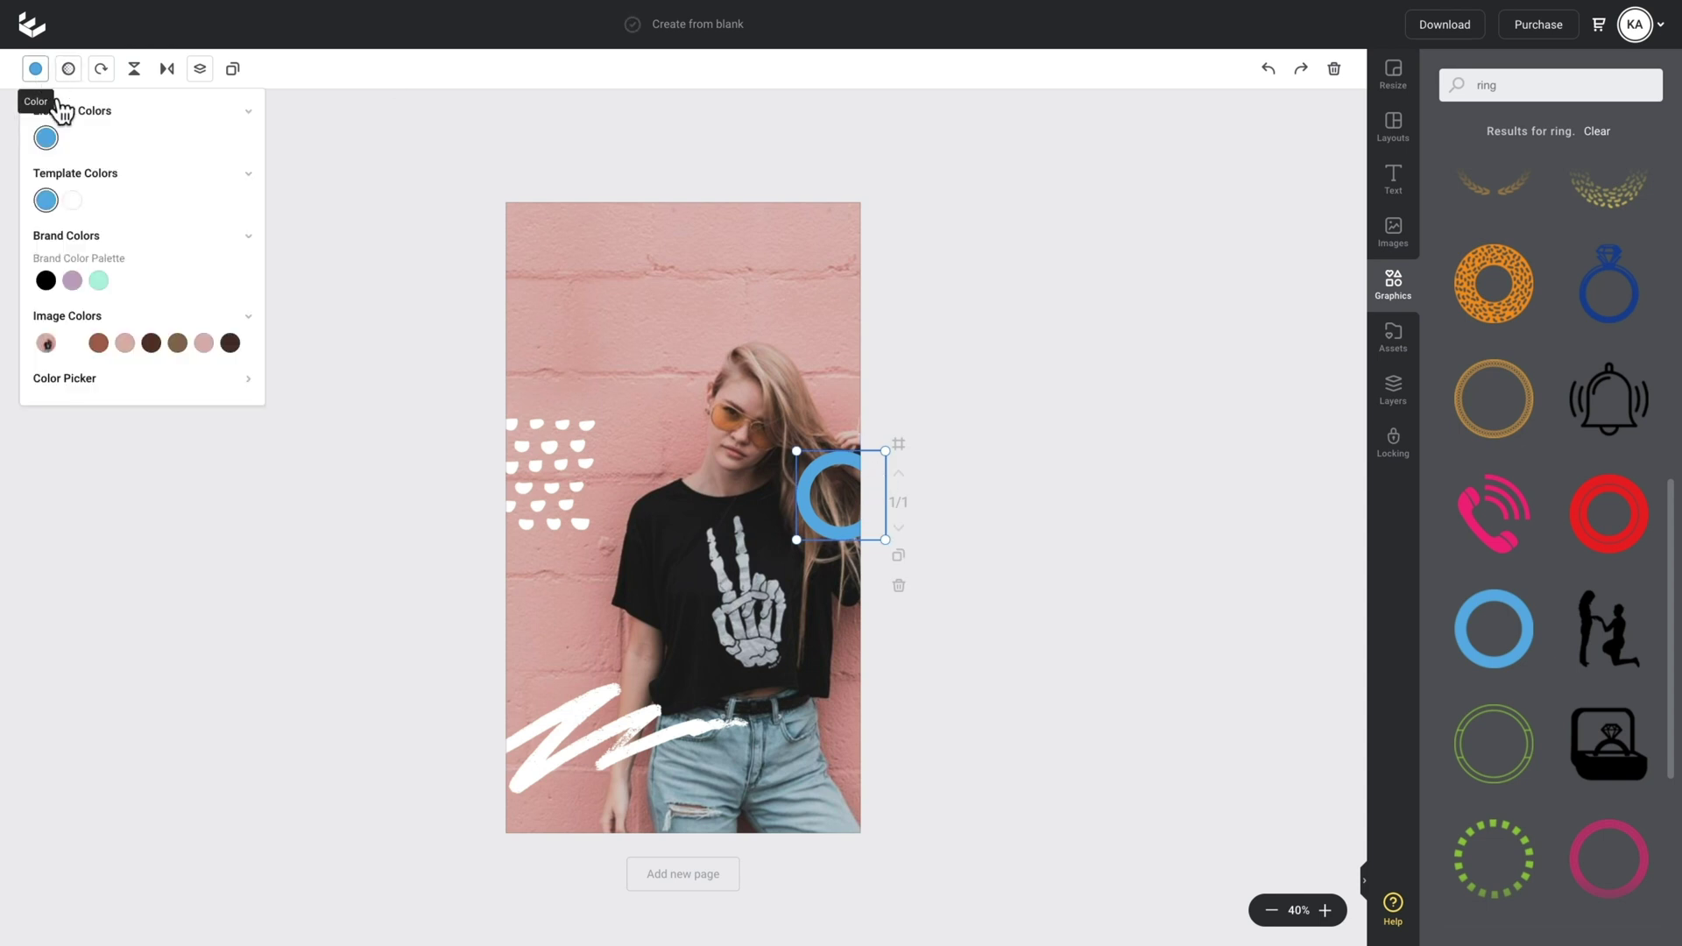
{"action": "left_click", "coordinate": [73, 201]}
{"action": "left_click_drag", "start_coordinate": [847, 471], "coordinate": [858, 495]}
Step: Add a new placeholder text box to the story
{"action": "left_click", "coordinate": [1043, 368]}
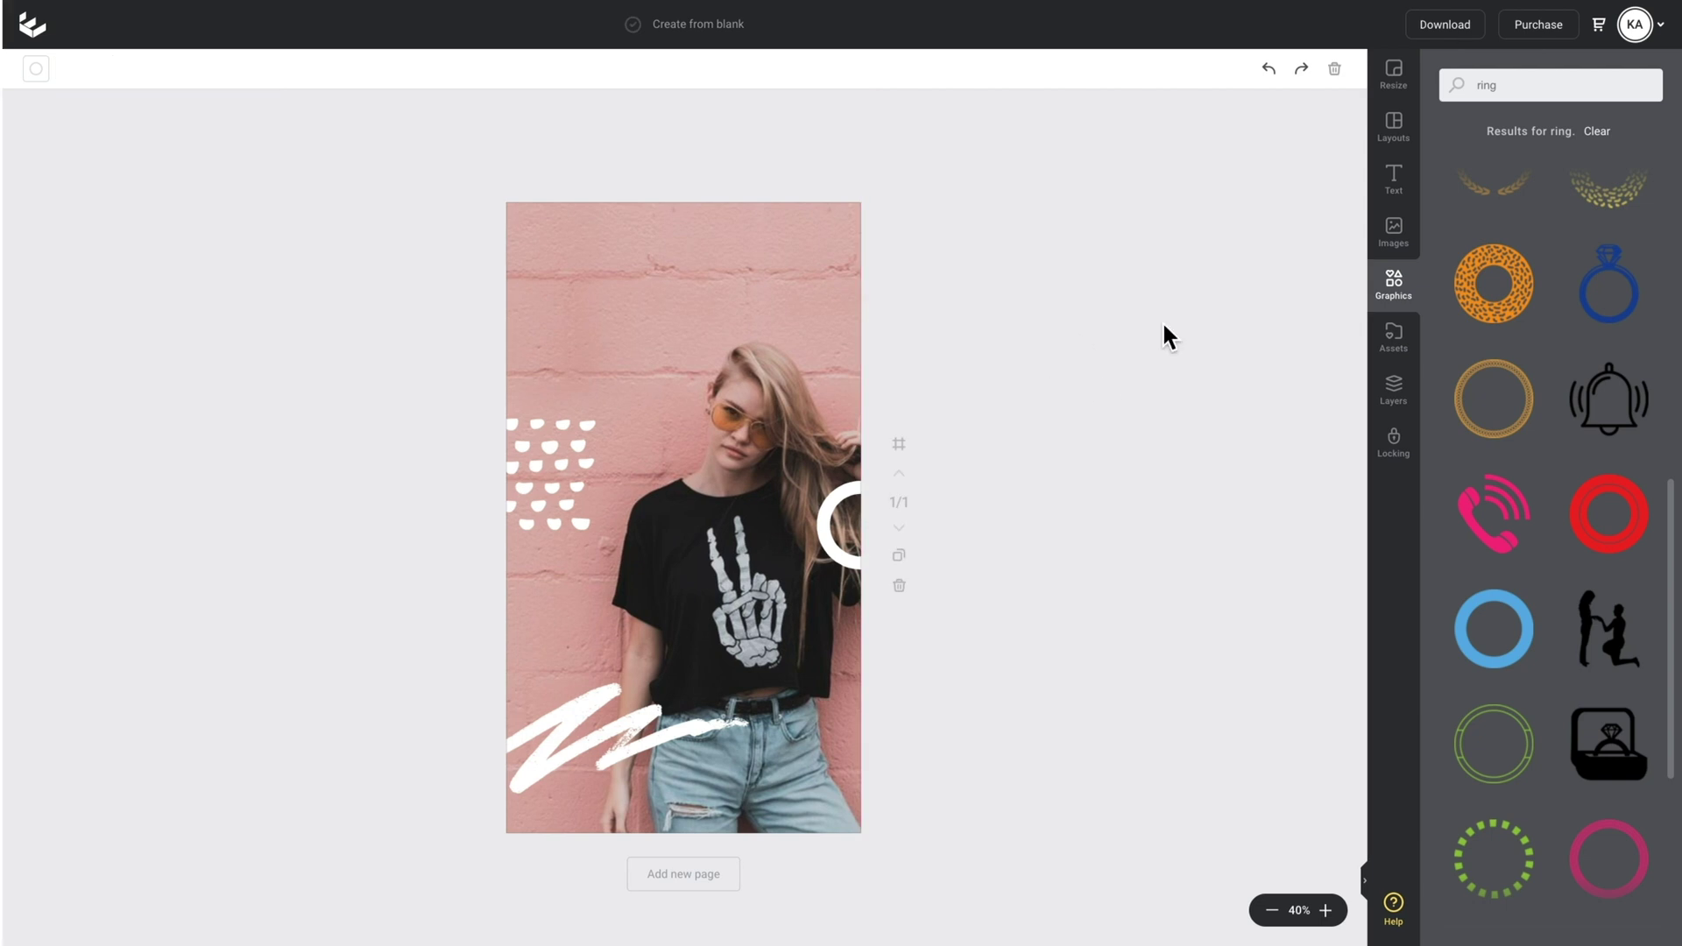
{"action": "left_click", "coordinate": [1412, 201]}
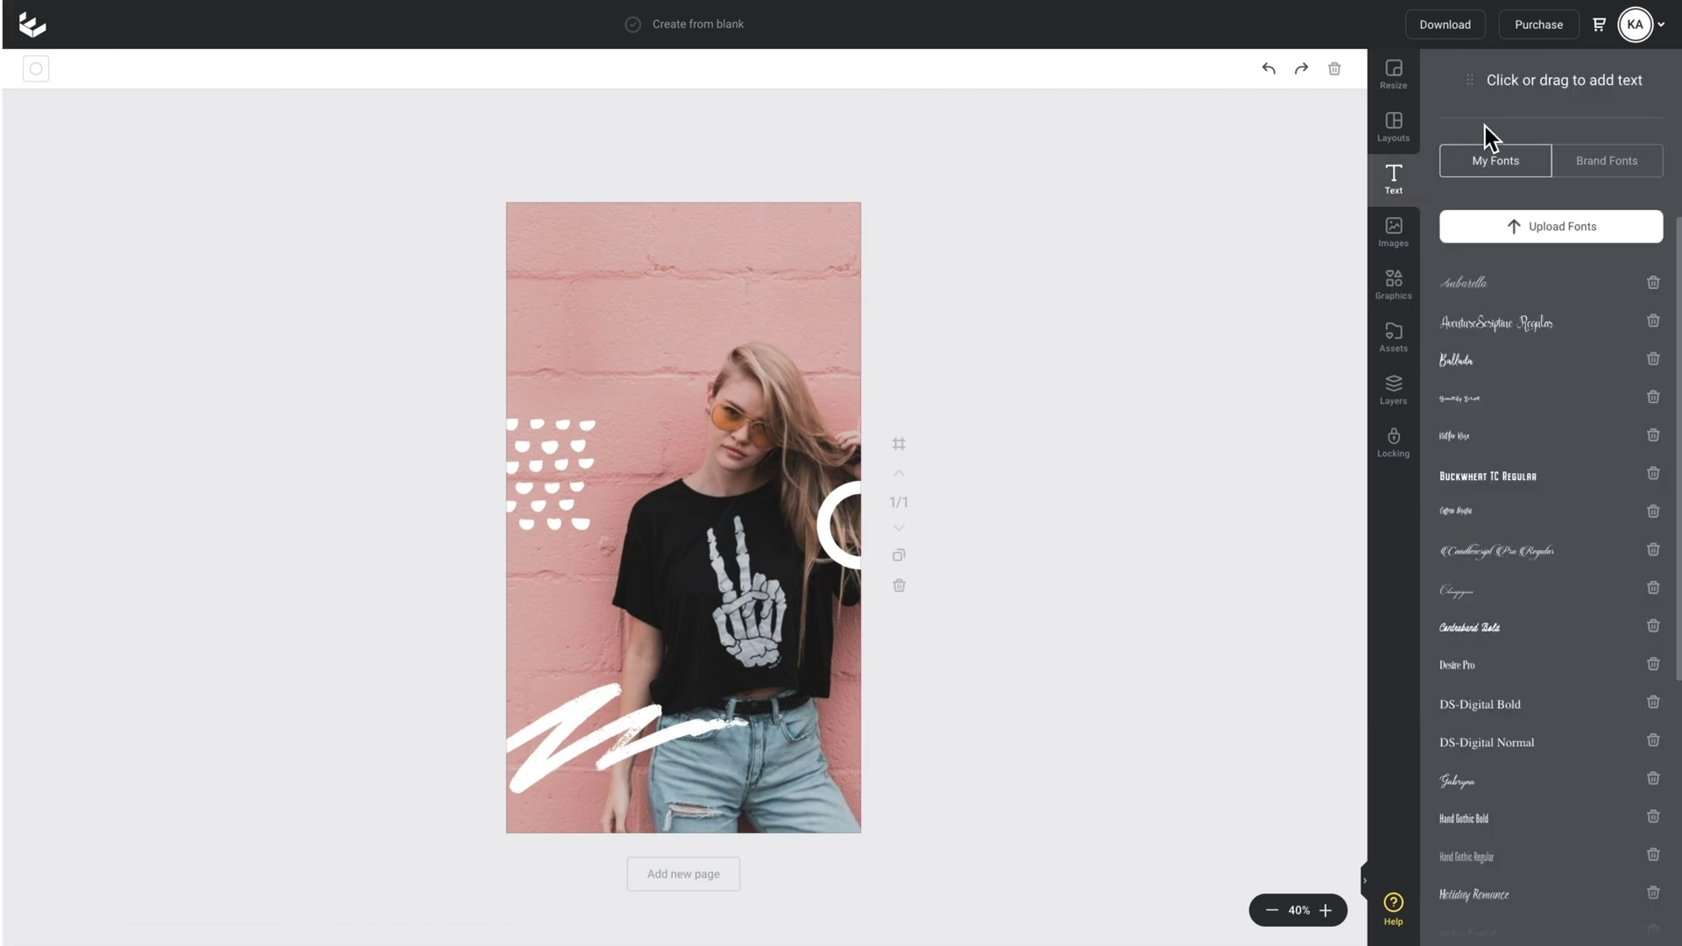
{"action": "left_click", "coordinate": [1565, 81]}
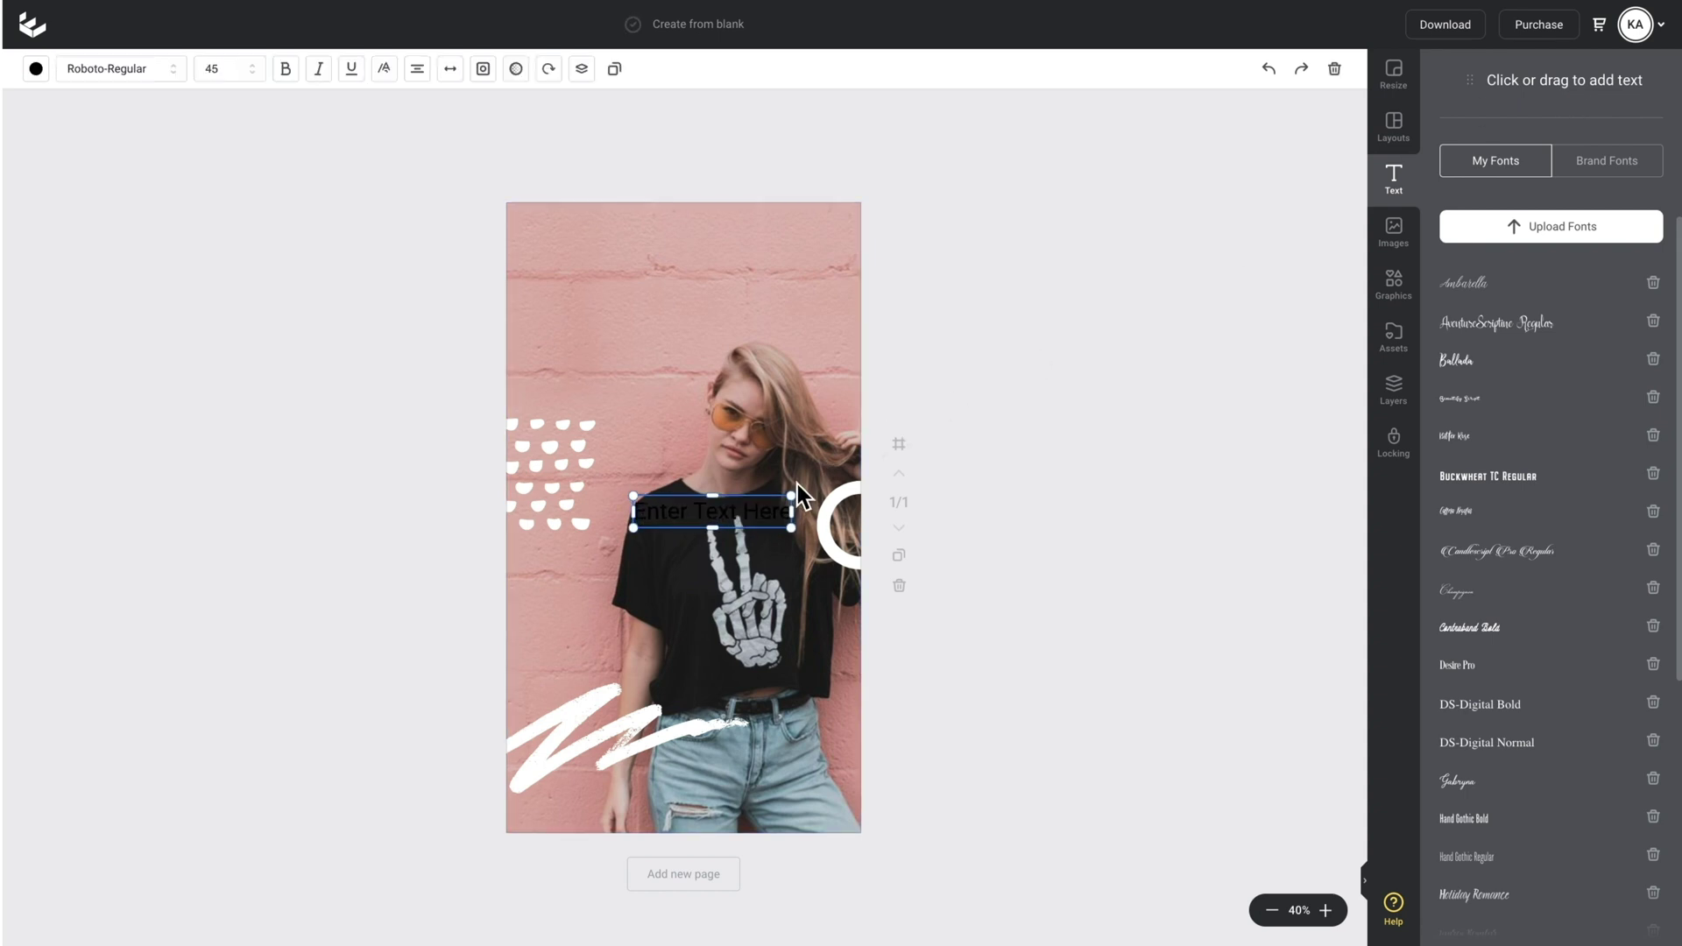
Step: Move the text box to the top and change its text to '40% OFF'
{"action": "left_click_drag", "start_coordinate": [796, 481], "coordinate": [750, 272]}
{"action": "double_click", "coordinate": [746, 273]}
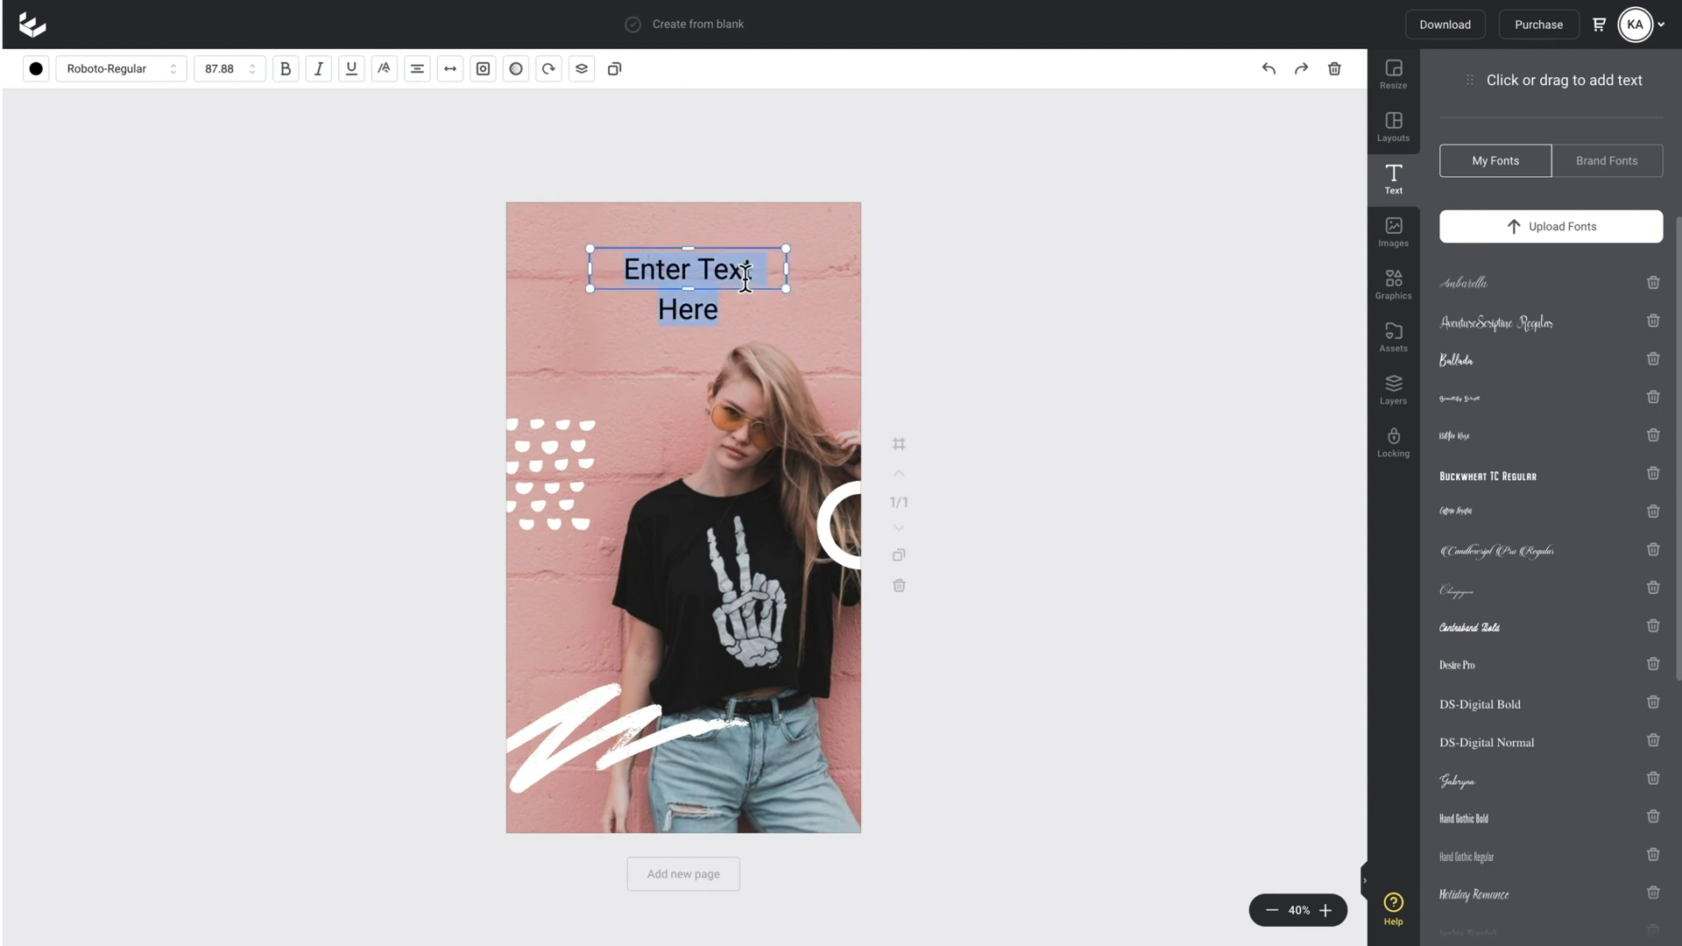
{"action": "type", "text": "40%"}
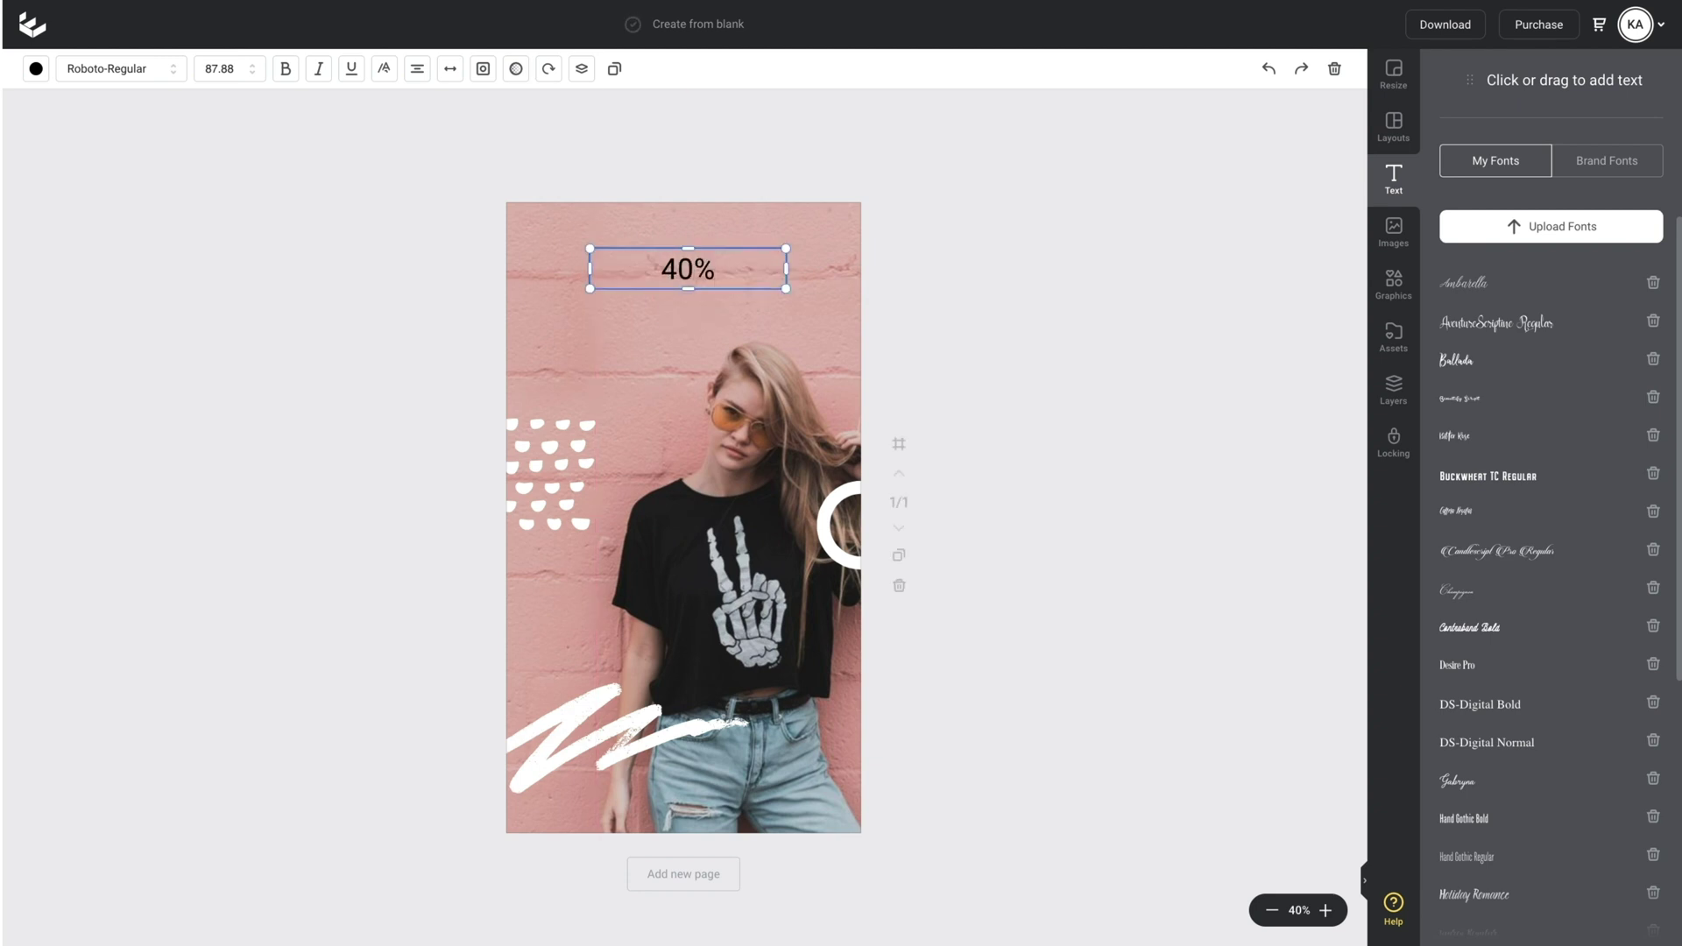
{"action": "type", "text": "OFF"}
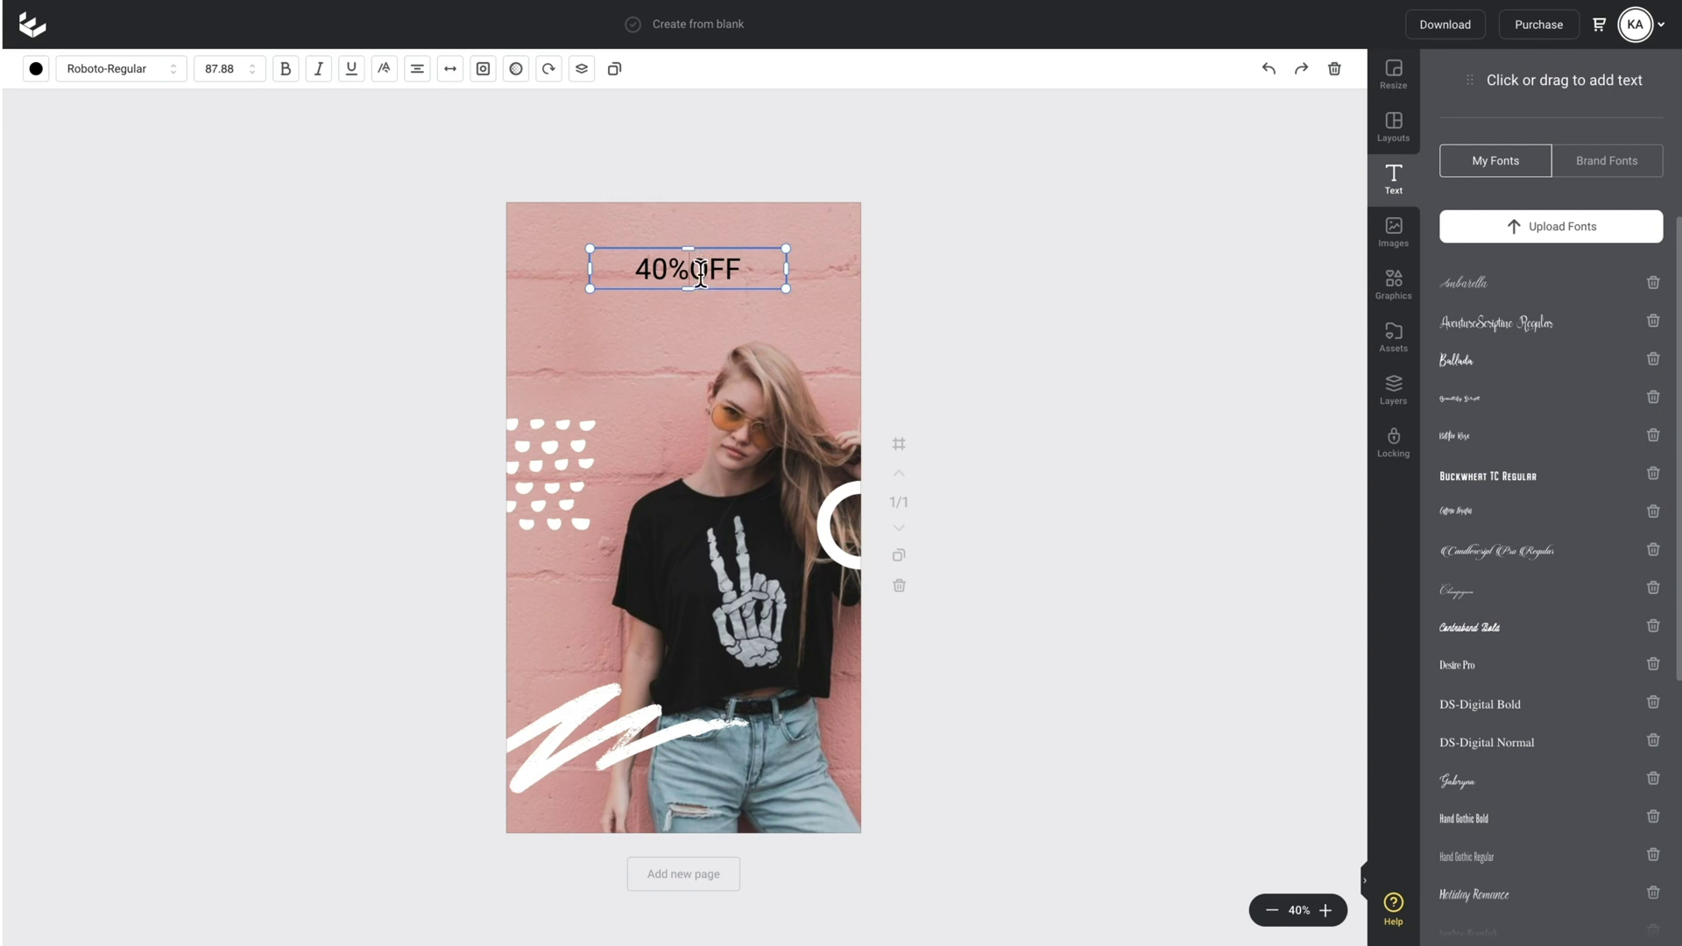
{"action": "left_click", "coordinate": [799, 289]}
{"action": "left_click", "coordinate": [691, 273]}
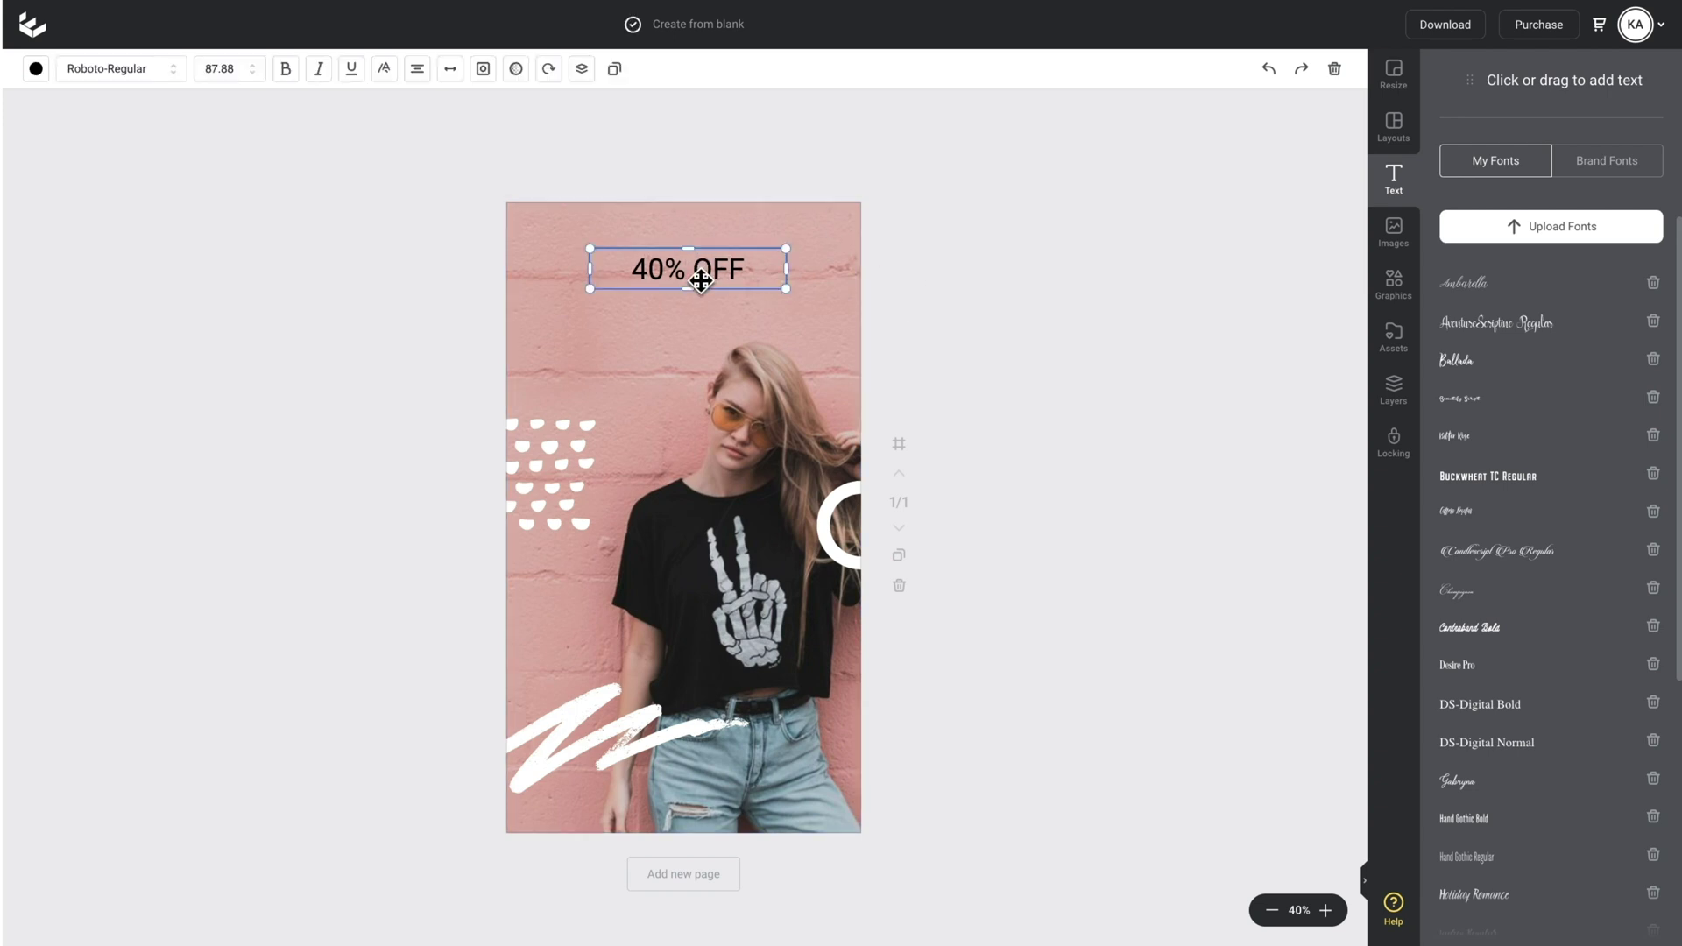
Step: Set the 40% OFF text to Jost, Bold, size 120
{"action": "left_click", "coordinate": [93, 71]}
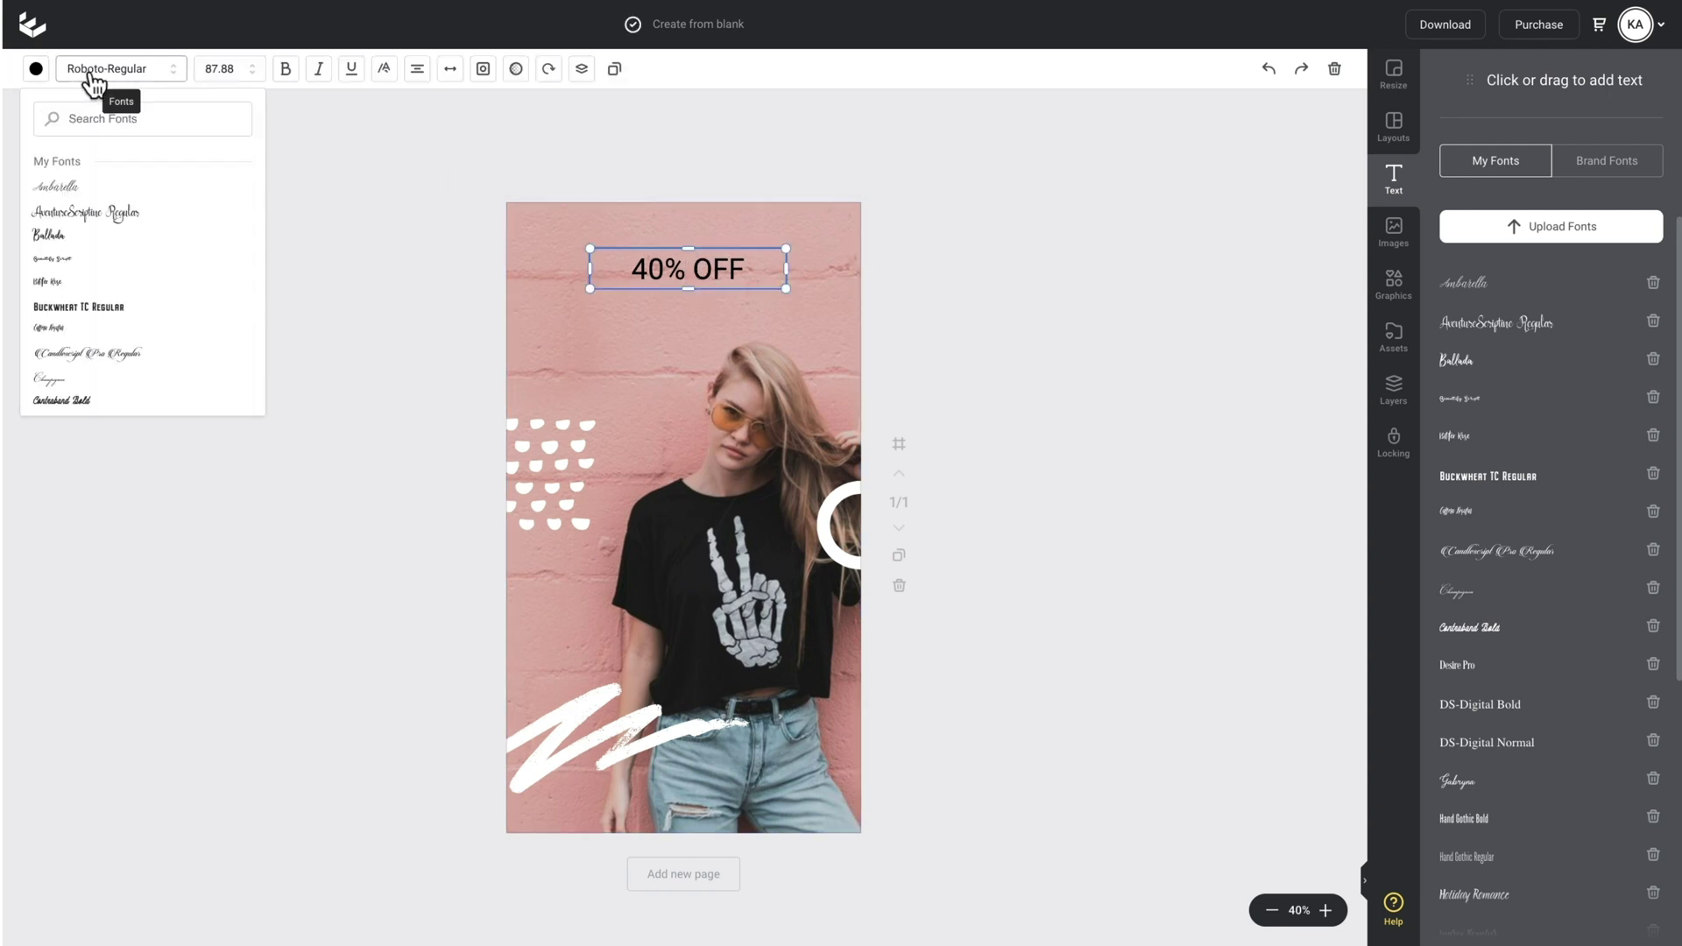
{"action": "left_click", "coordinate": [198, 124]}
{"action": "type", "text": "jost"}
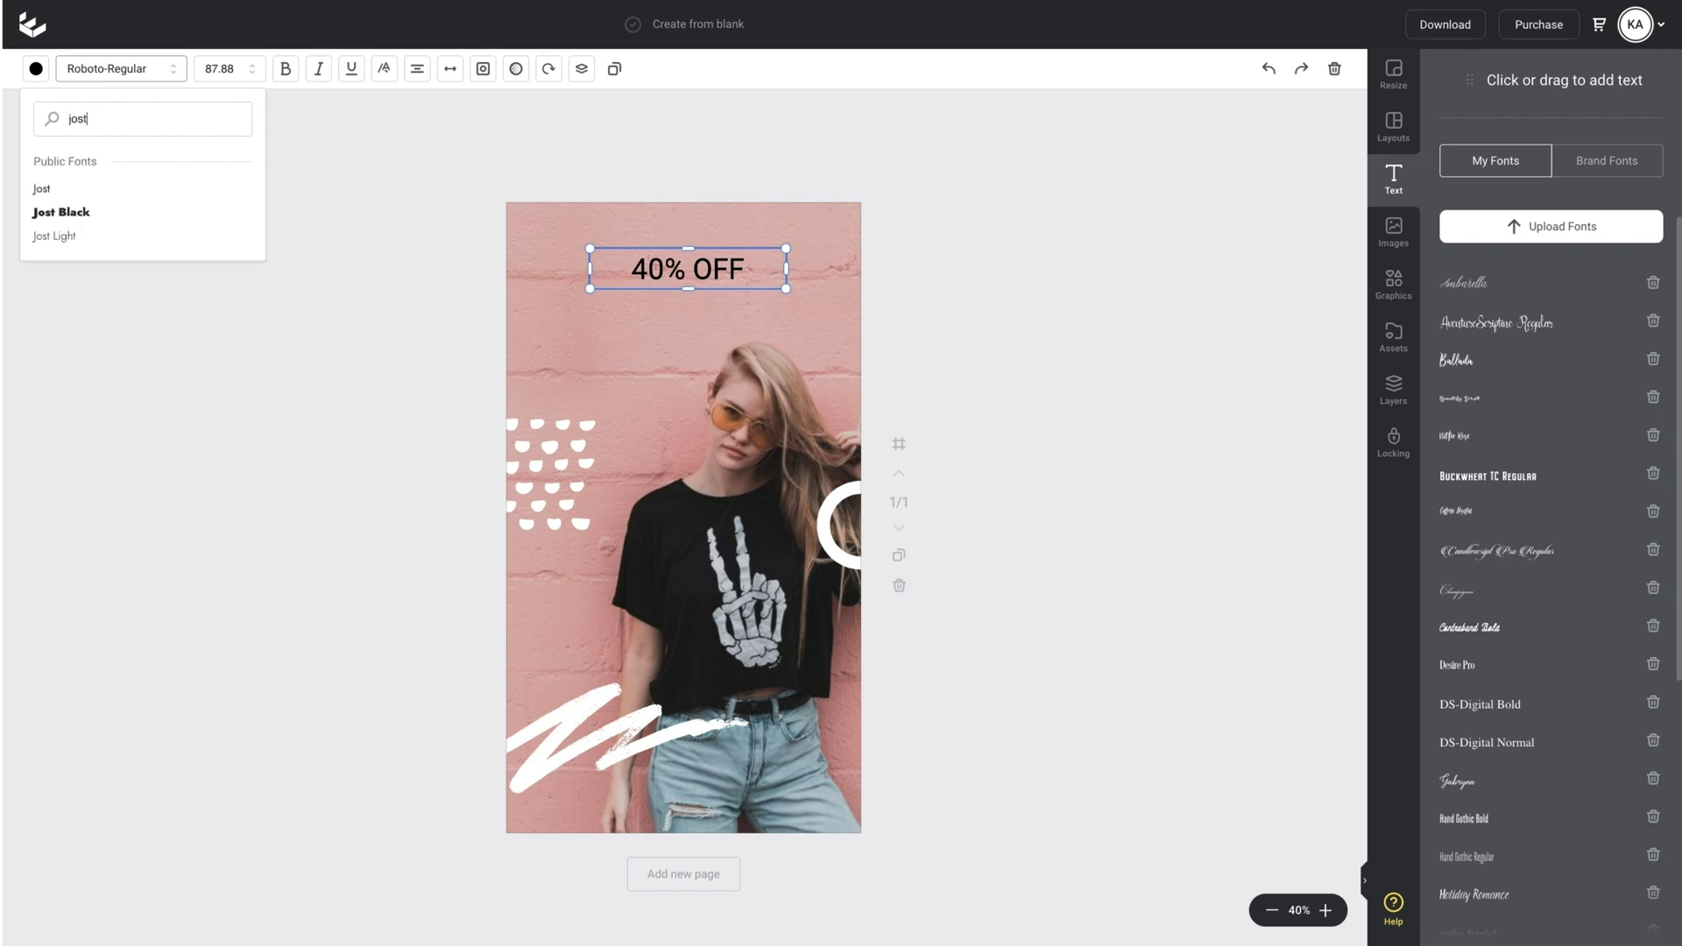
{"action": "left_click", "coordinate": [163, 188]}
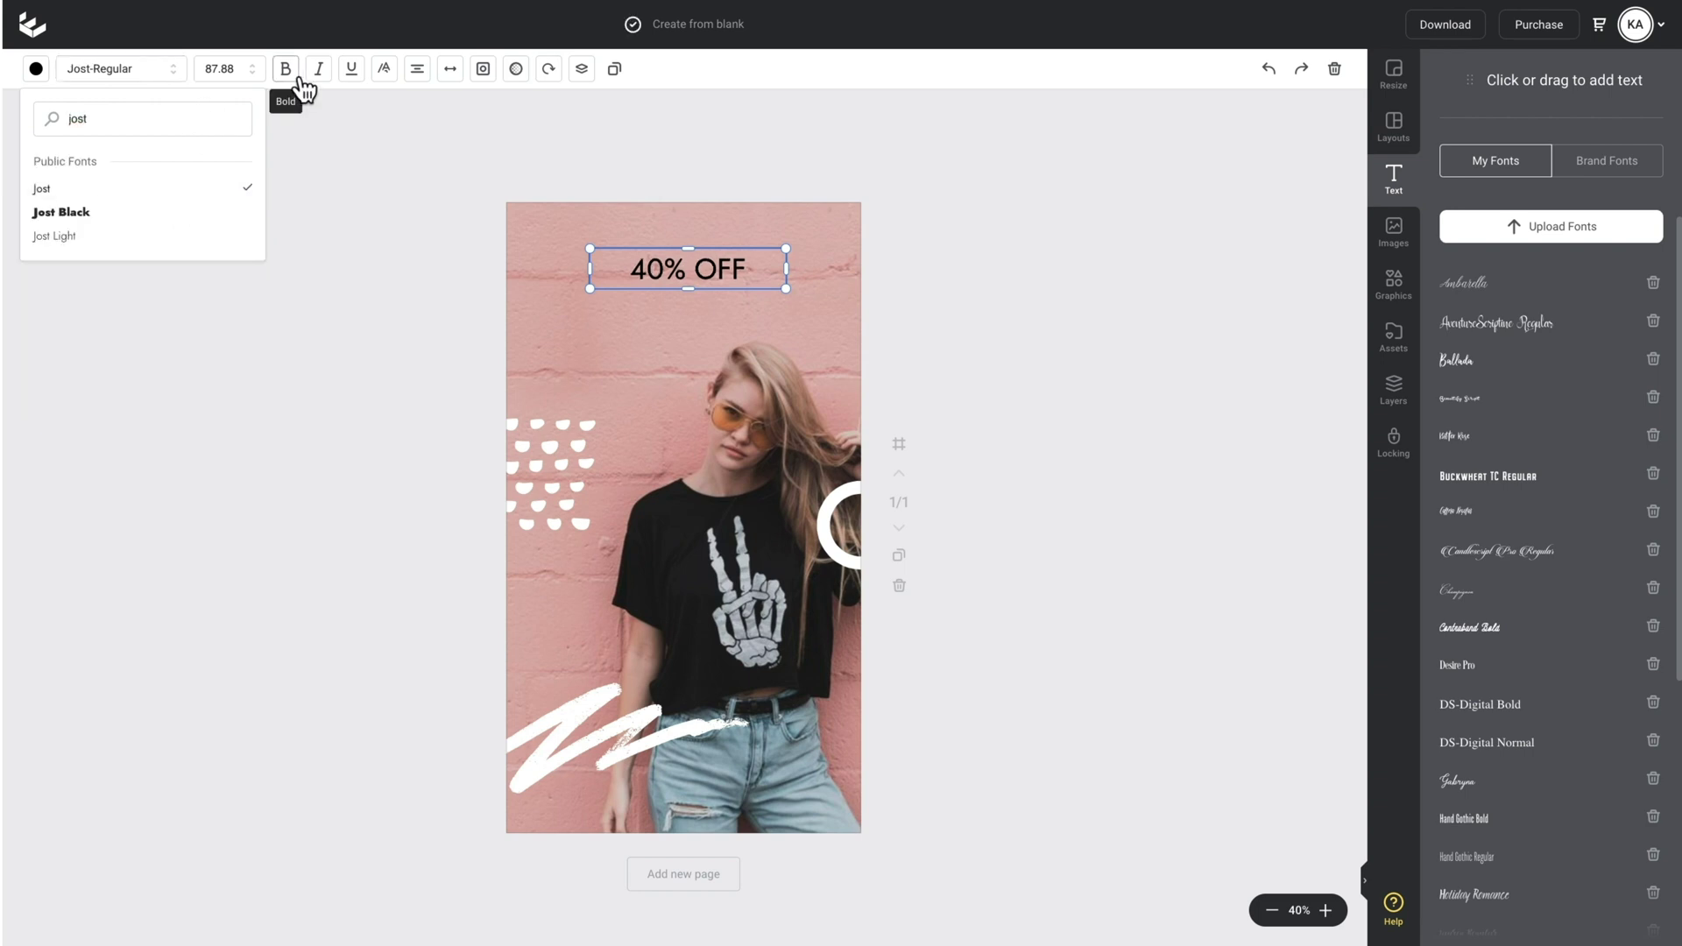
{"action": "left_click", "coordinate": [296, 77]}
{"action": "double_click", "coordinate": [218, 78]}
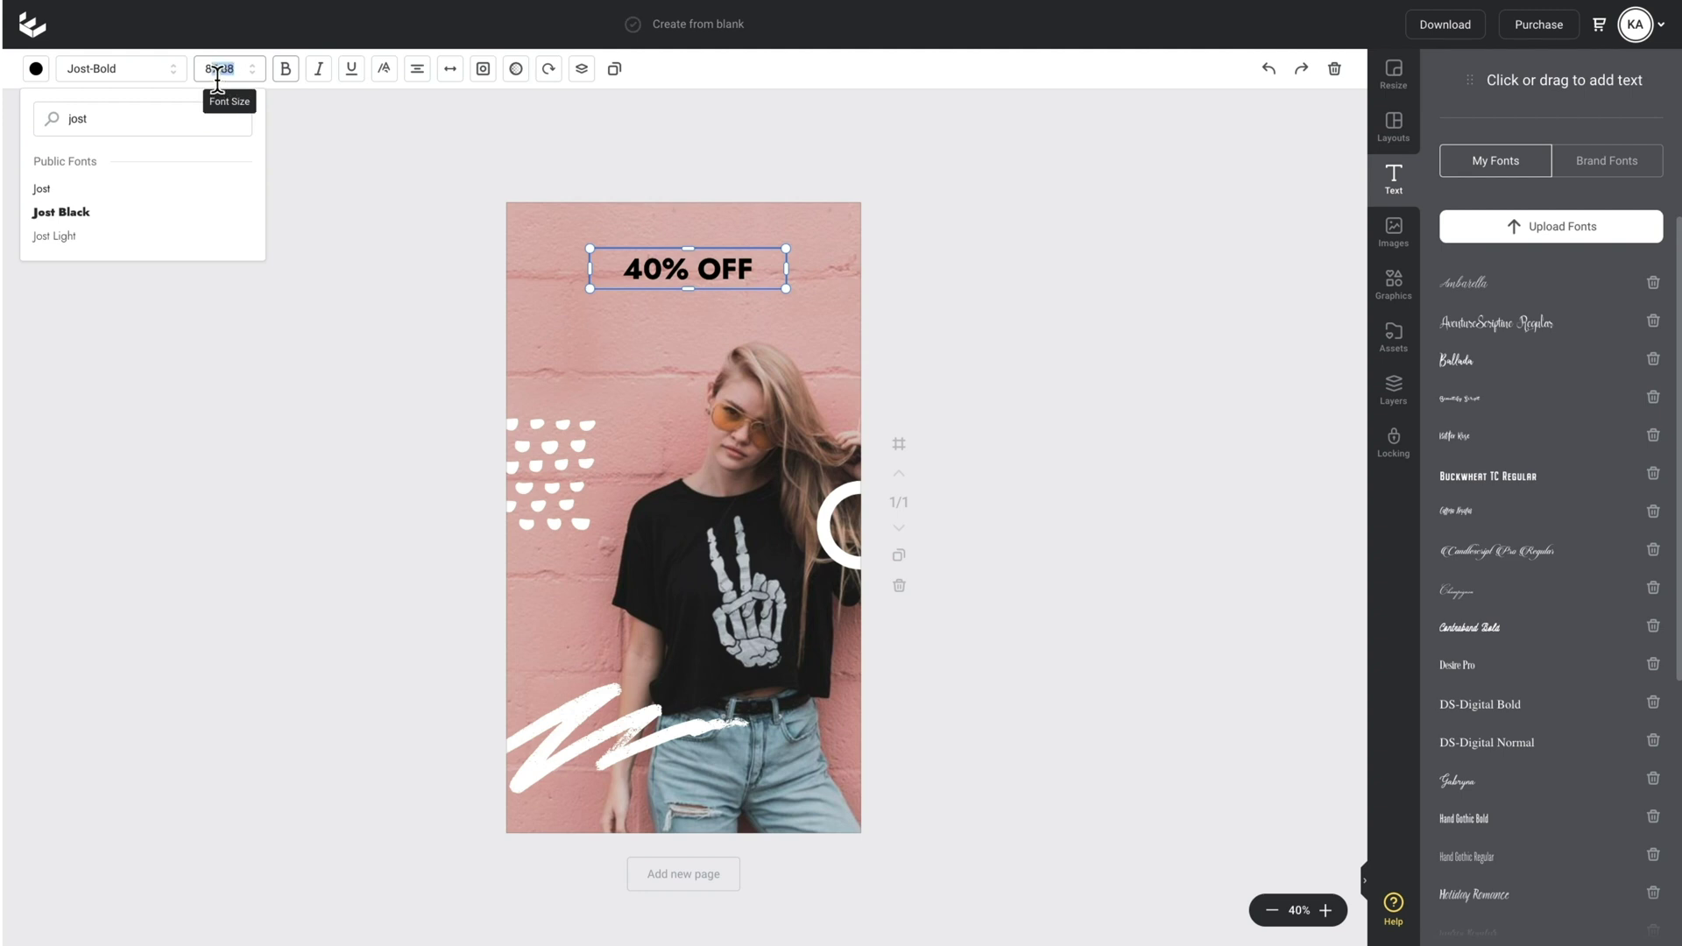
{"action": "type", "text": "120"}
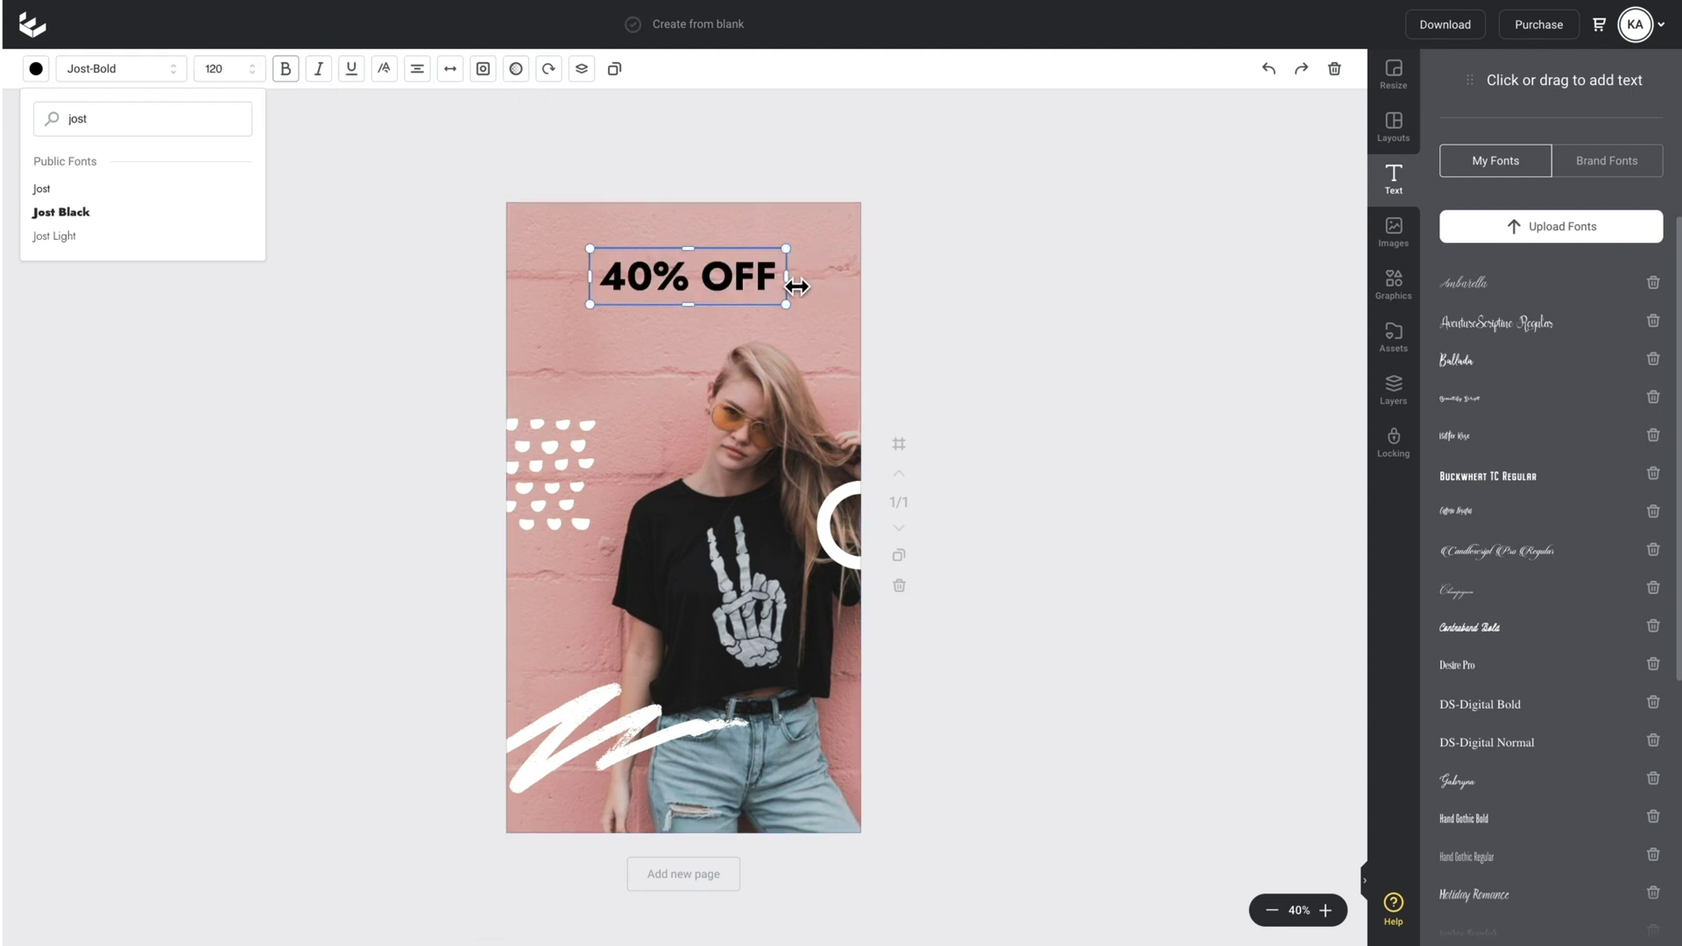
Step: Widen the headline box, increase letter spacing to about 128, and nudge it up-left
{"action": "left_click_drag", "start_coordinate": [798, 286], "coordinate": [830, 282]}
{"action": "left_click", "coordinate": [457, 72]}
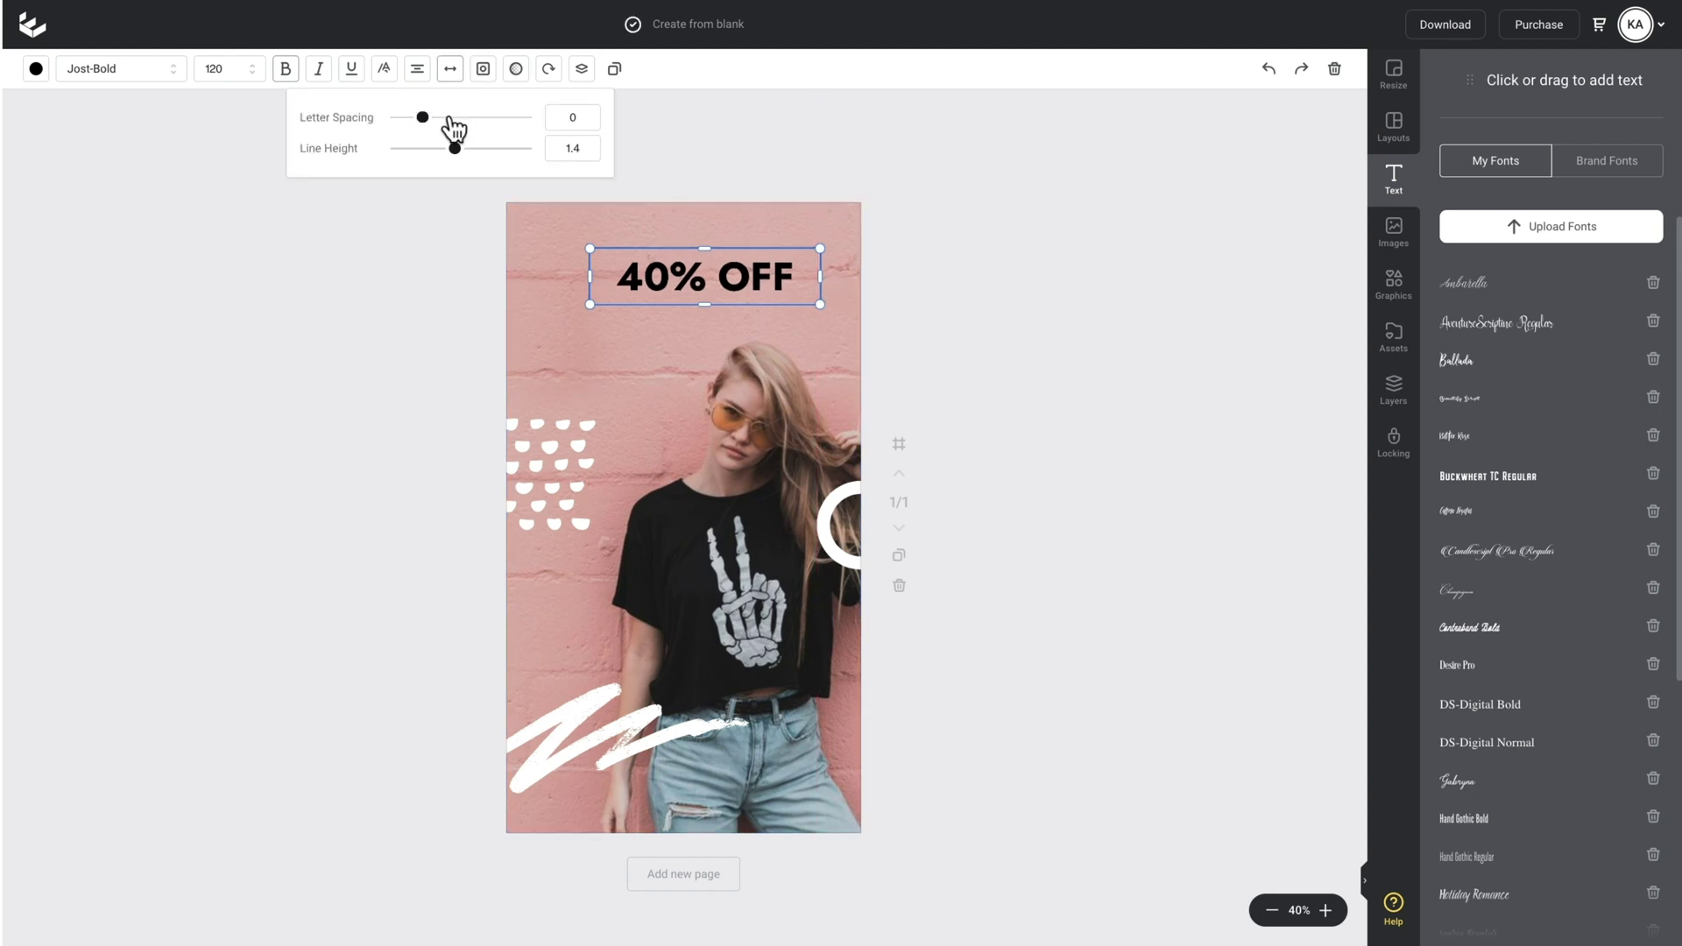
{"action": "left_click_drag", "start_coordinate": [426, 117], "coordinate": [460, 135]}
{"action": "left_click_drag", "start_coordinate": [787, 291], "coordinate": [775, 288]}
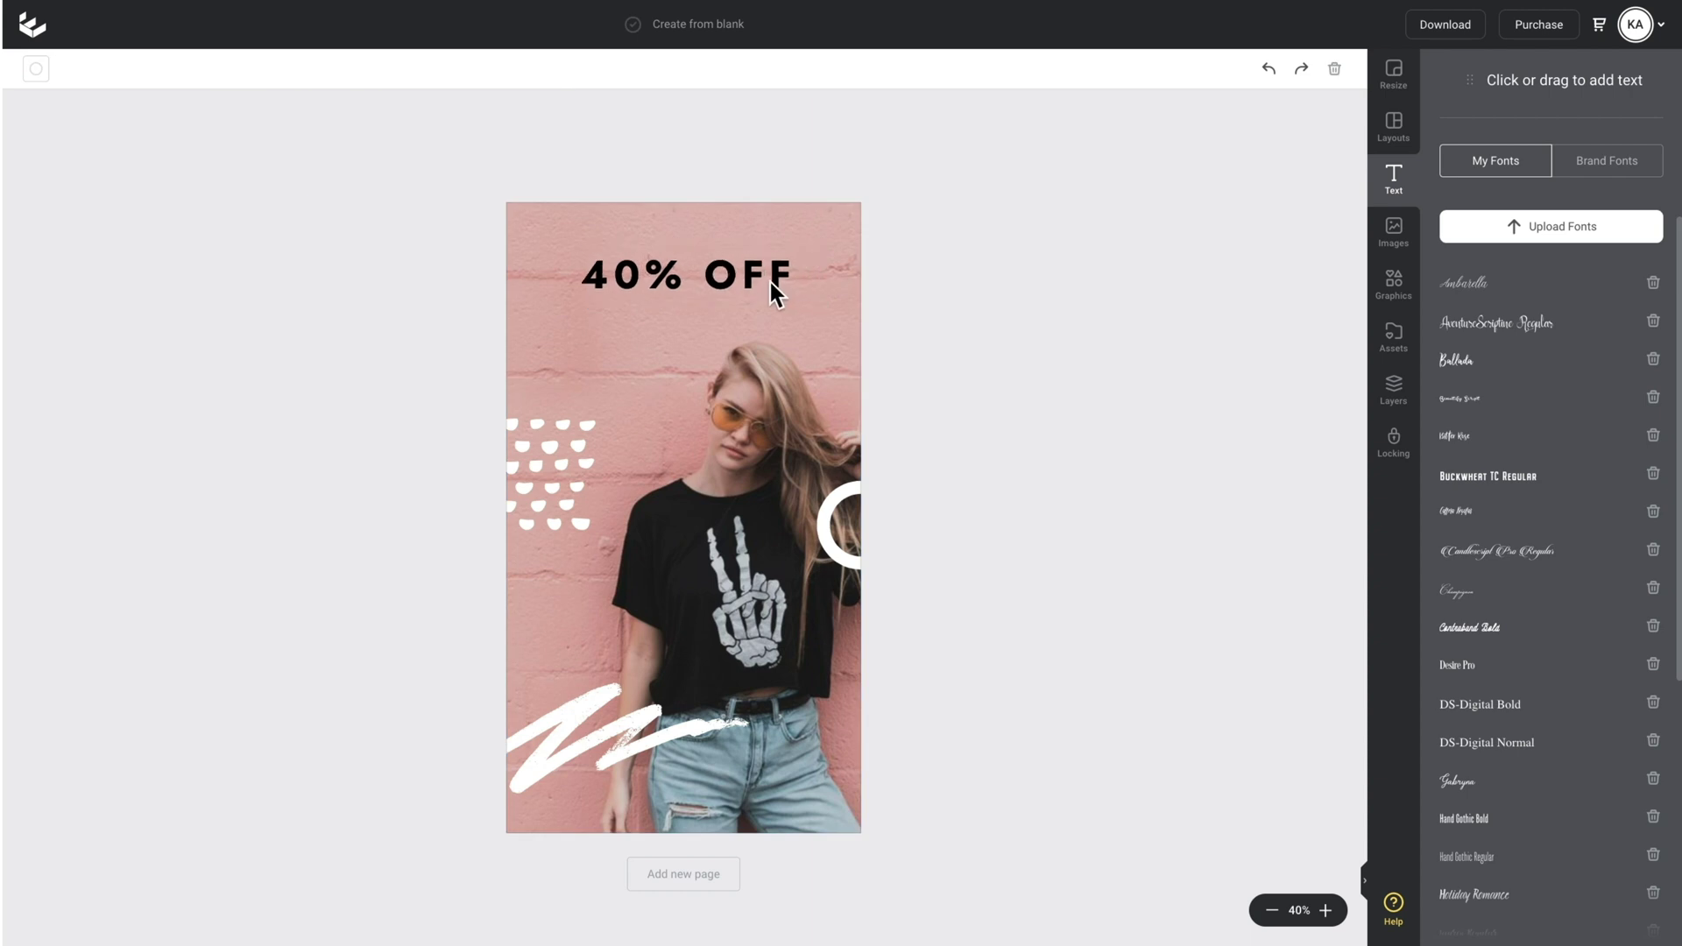
Step: Duplicate the headline below itself and change the copy to 'TODAY' / 'ONLY' on two lines
{"action": "left_click", "coordinate": [820, 287]}
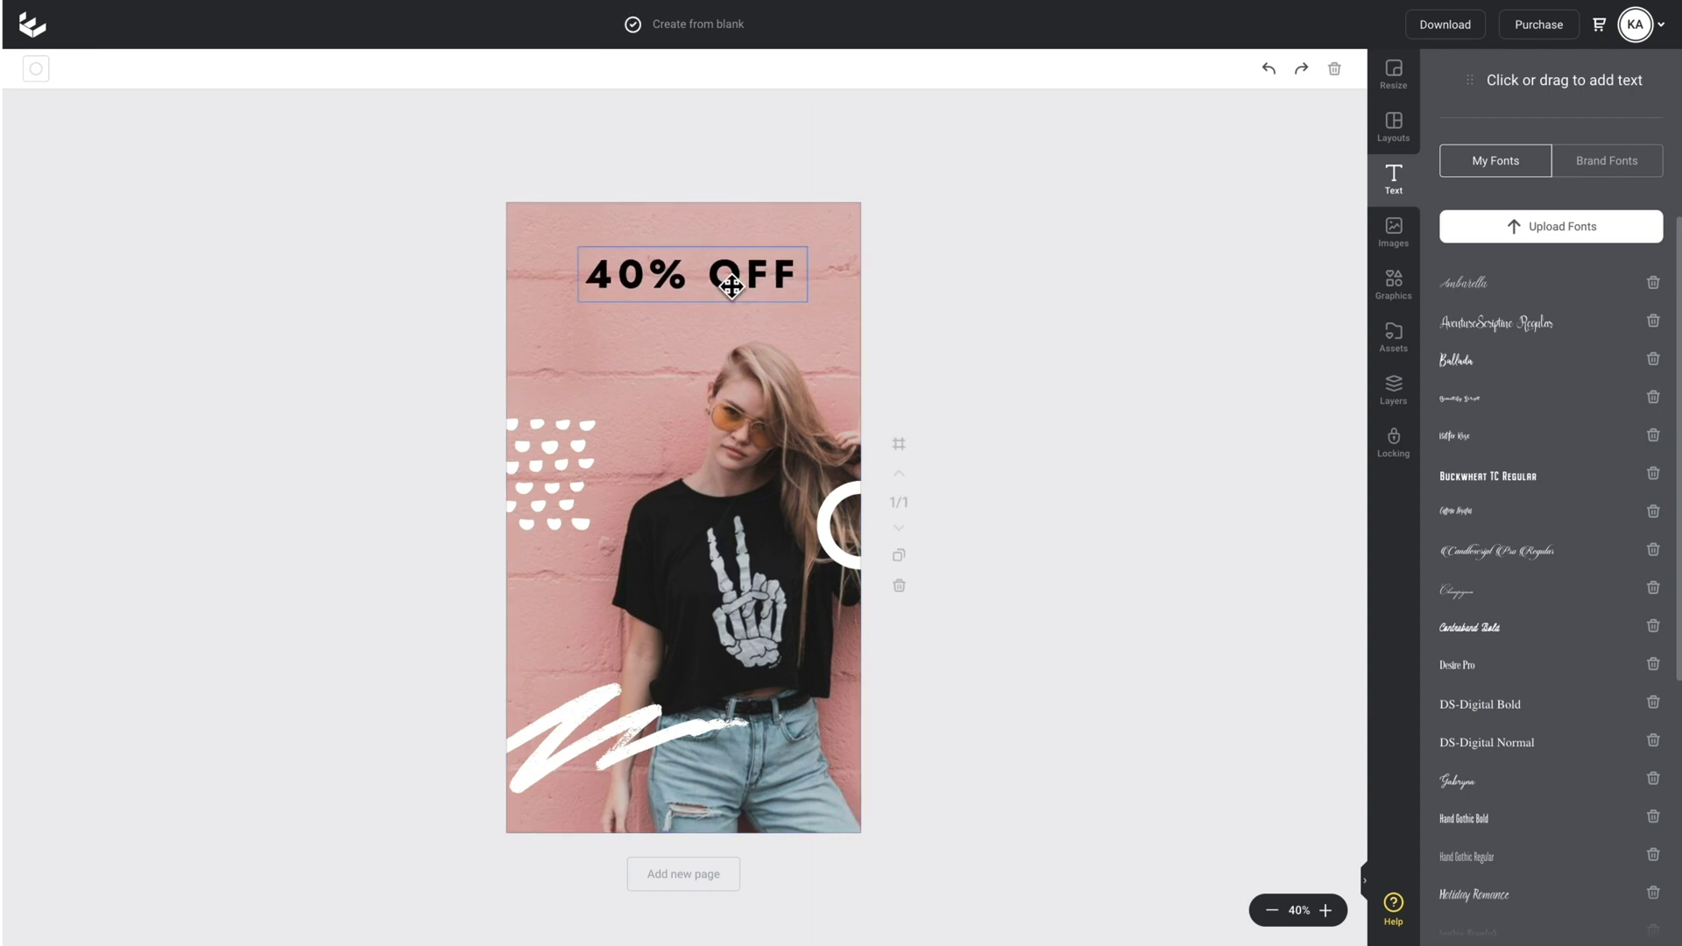
{"action": "left_click", "coordinate": [614, 68]}
{"action": "left_click_drag", "start_coordinate": [779, 252], "coordinate": [750, 314]}
{"action": "double_click", "coordinate": [757, 320]}
{"action": "type", "text": "TODAY"}
{"action": "key", "text": "Return"}
{"action": "type", "text": "ONLY"}
Step: Make TODAY ONLY size 50, not bold, and move it slightly lower
{"action": "key", "text": "ctrl+a"}
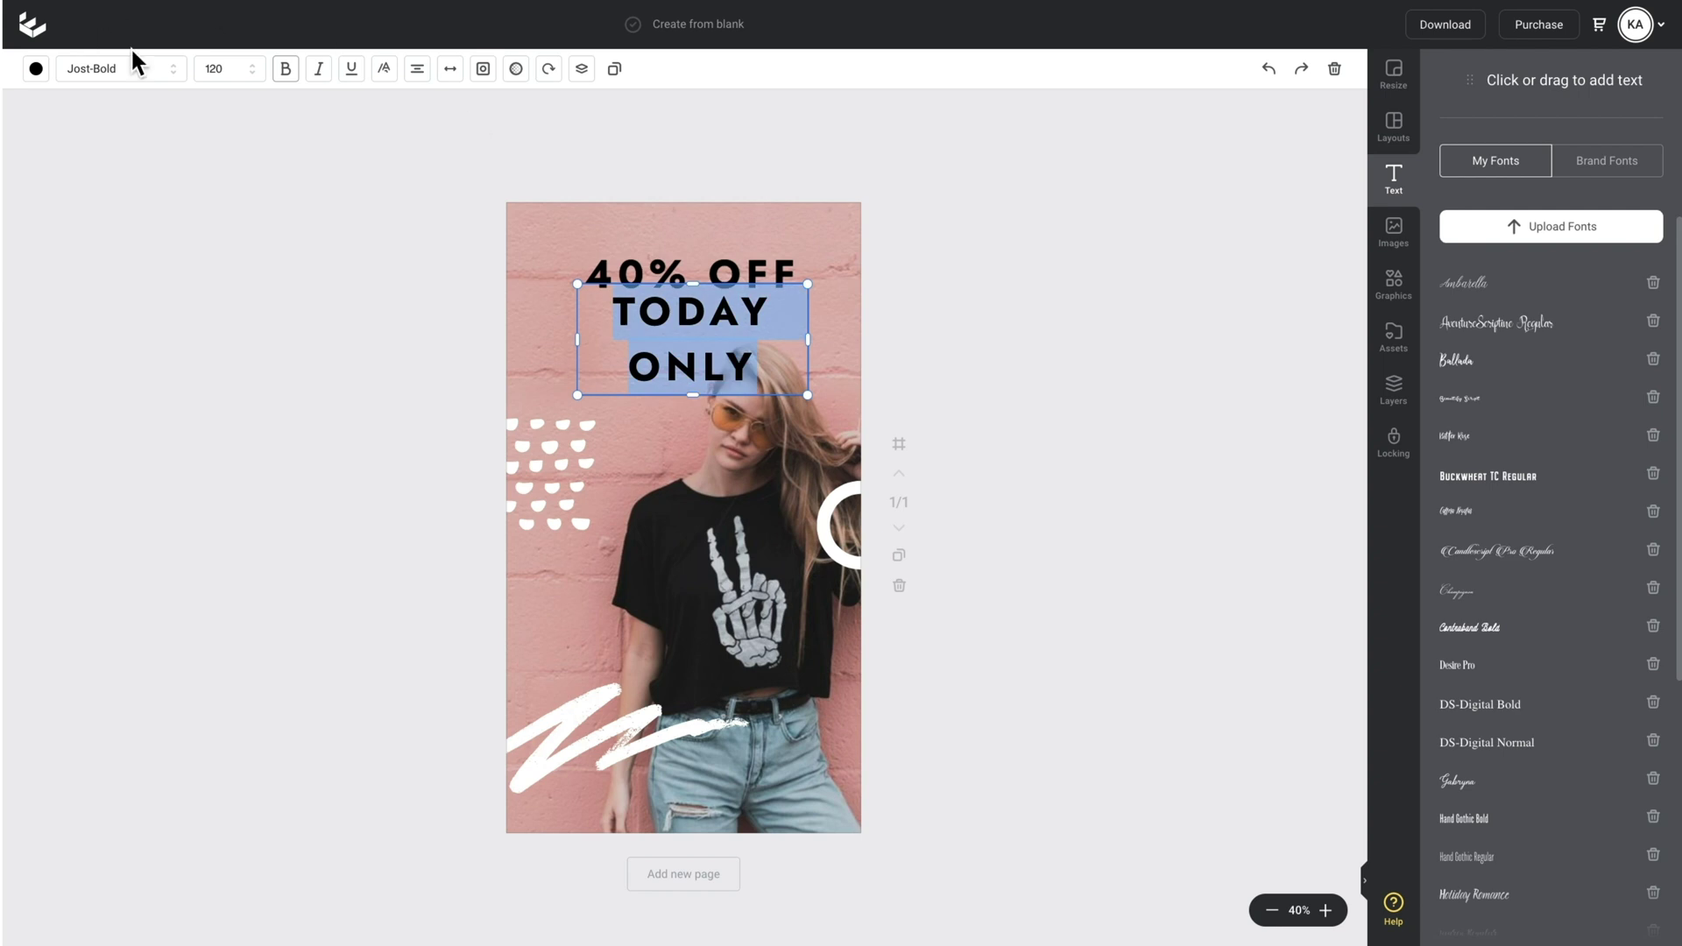
{"action": "left_click_drag", "start_coordinate": [229, 74], "coordinate": [194, 68]}
{"action": "type", "text": "50"}
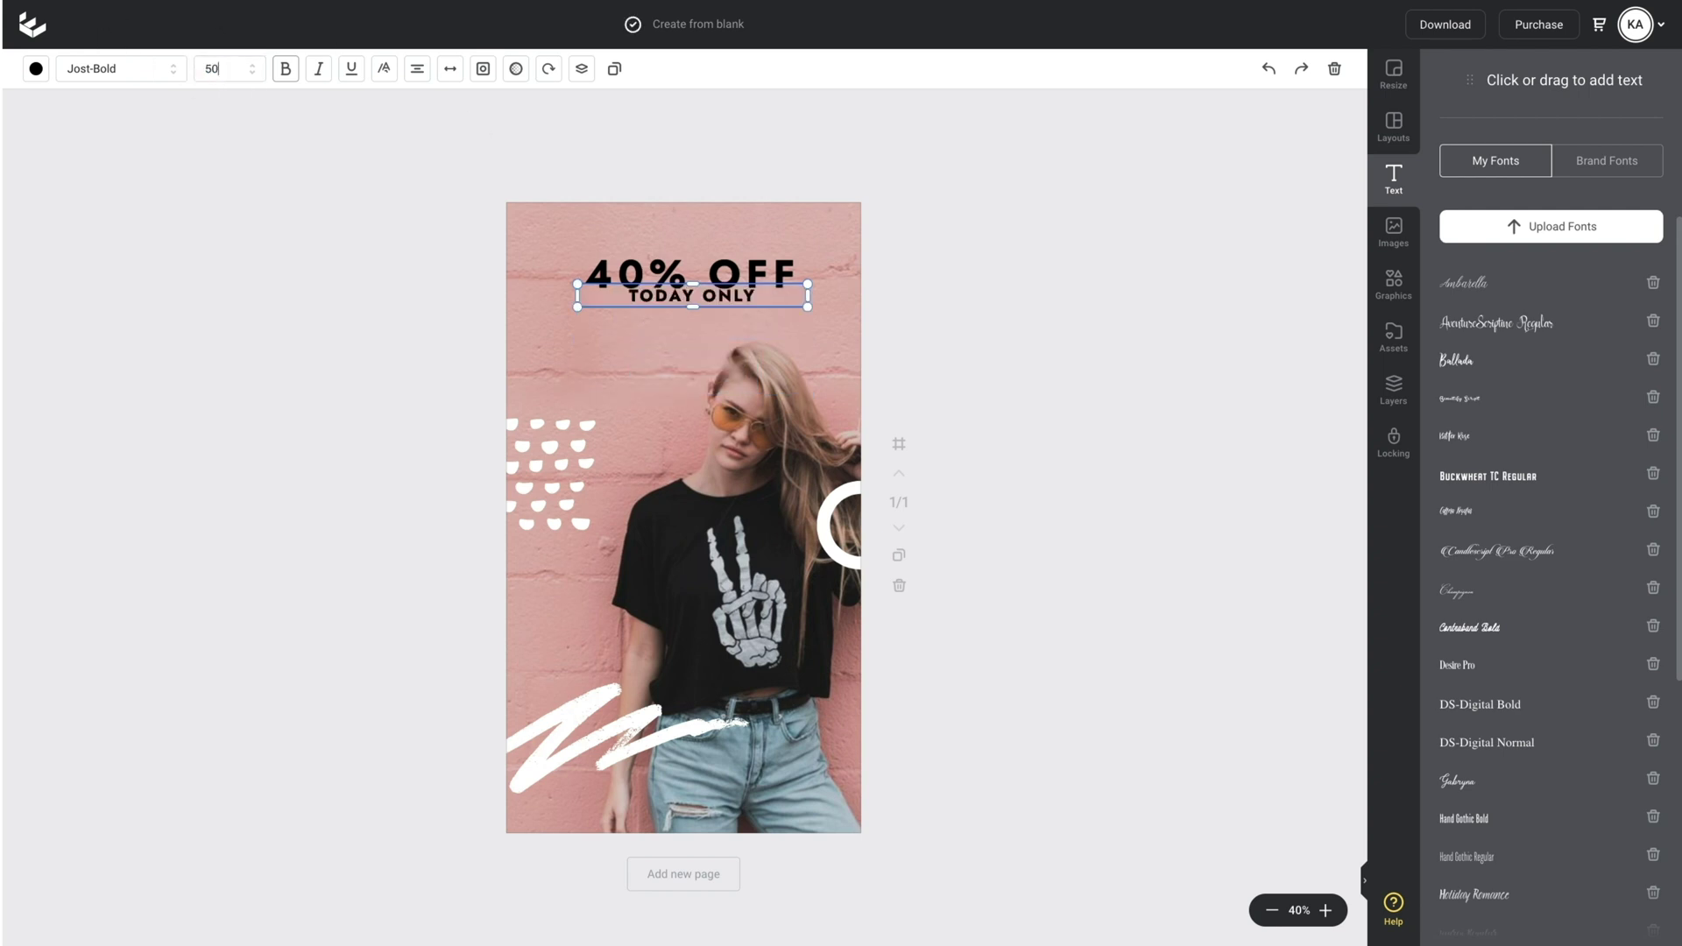
{"action": "left_click", "coordinate": [288, 74]}
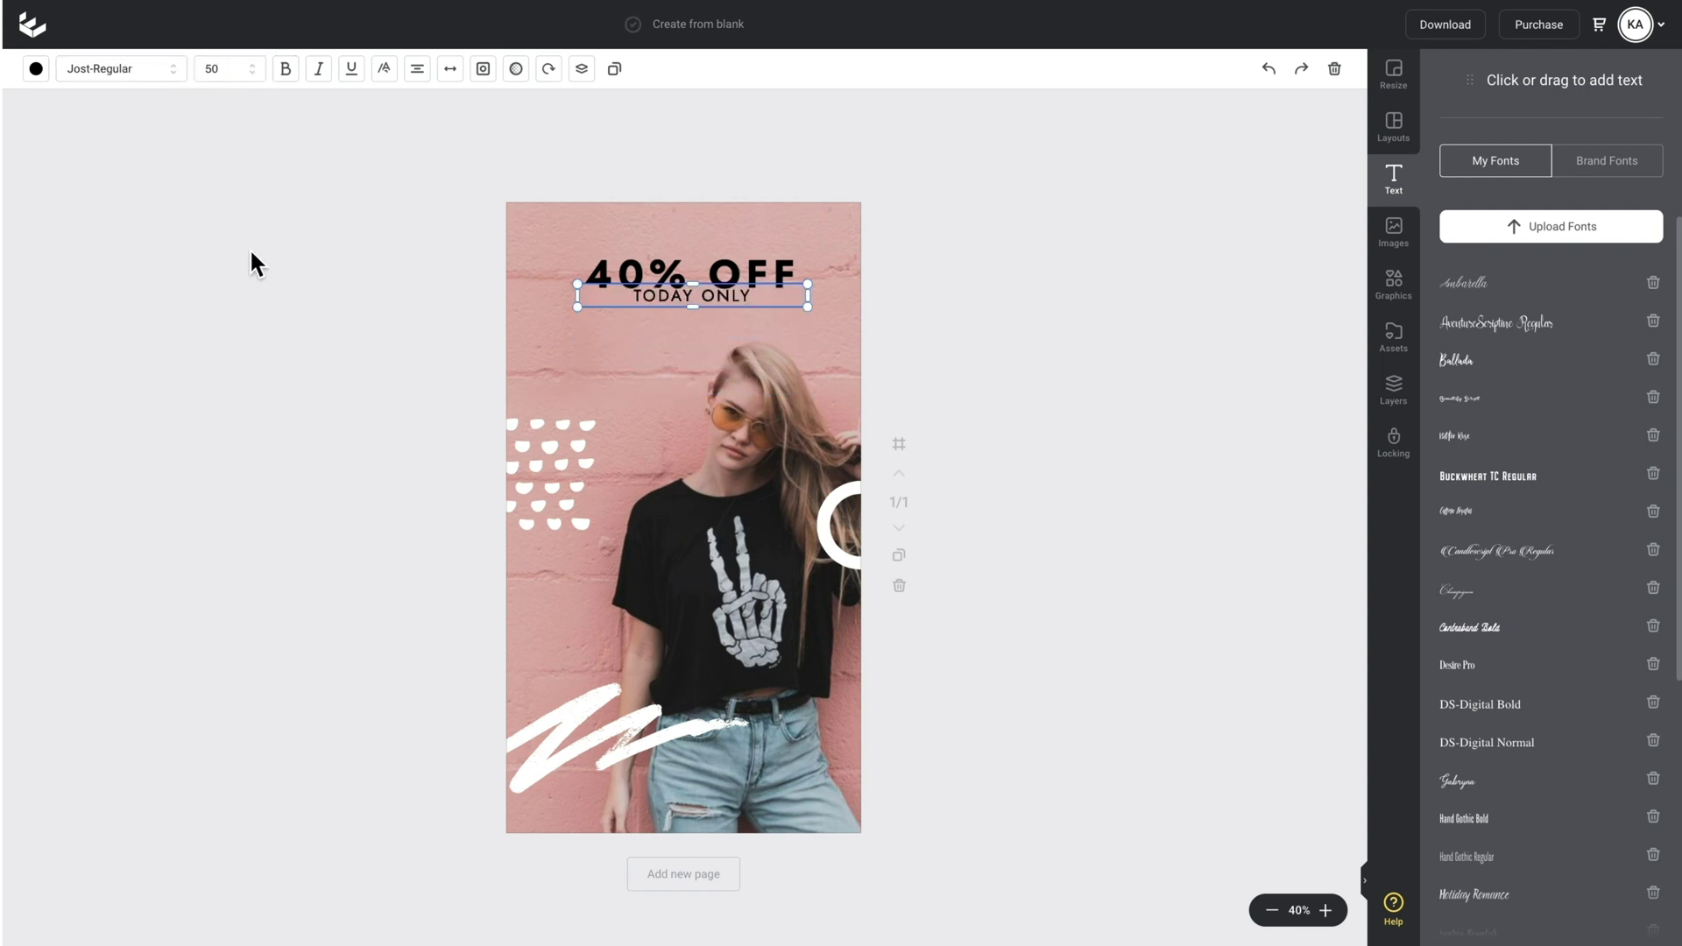
{"action": "left_click", "coordinate": [252, 263]}
{"action": "left_click_drag", "start_coordinate": [719, 306], "coordinate": [715, 306]}
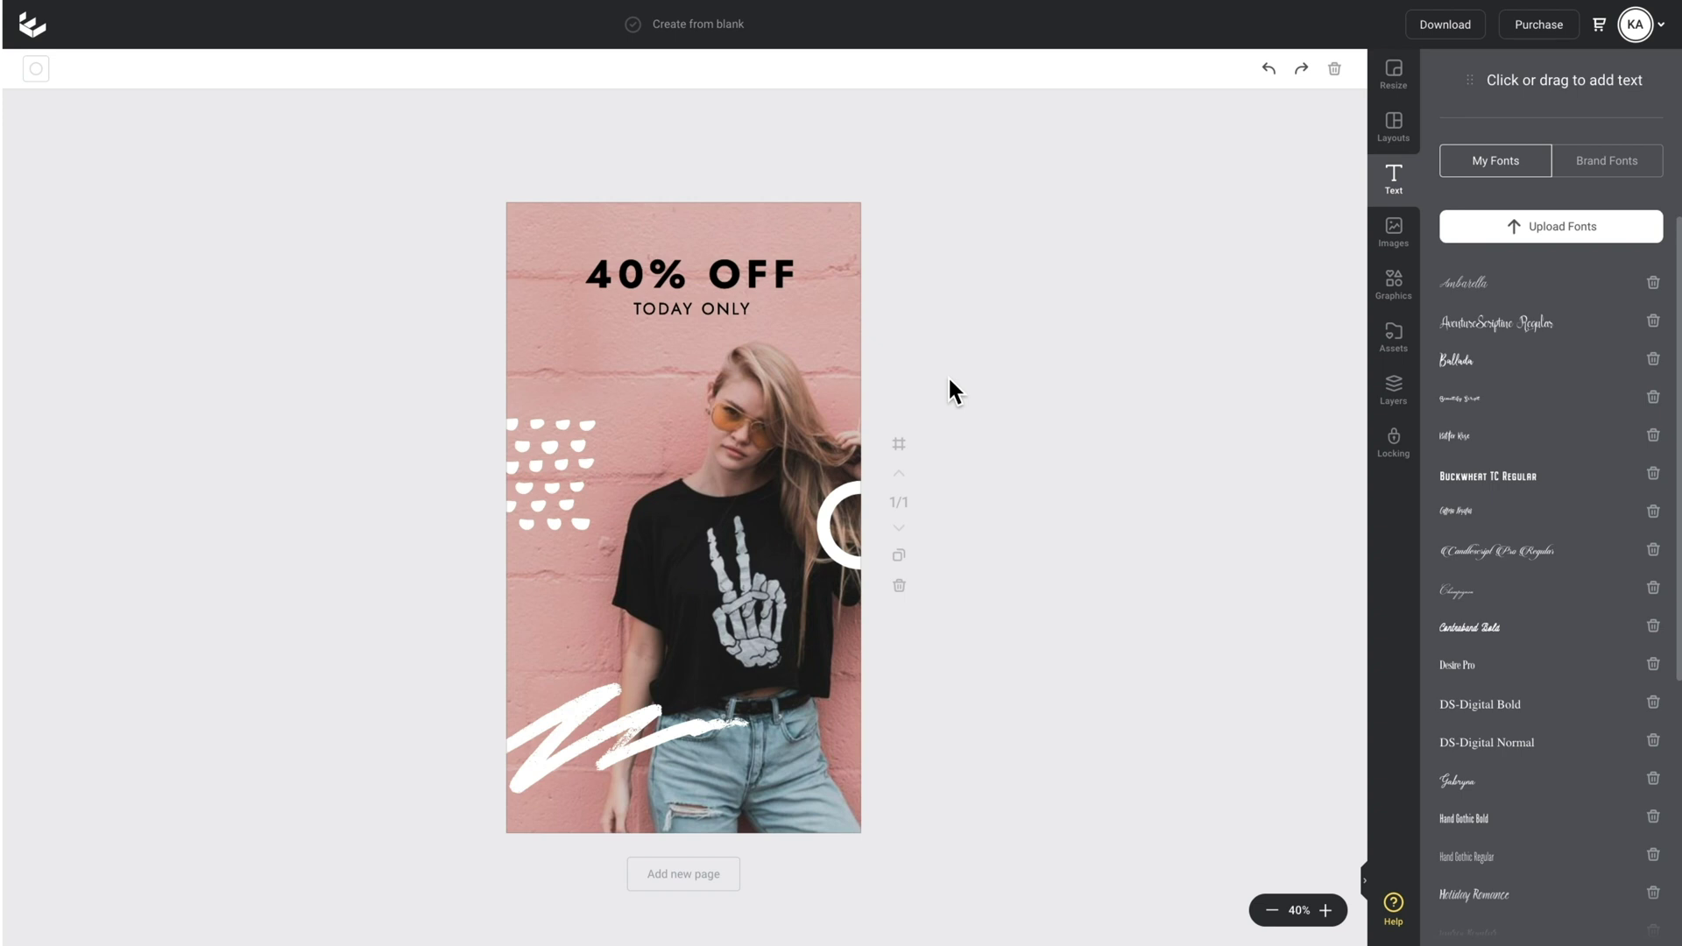
Step: Add the round circle mask from Graphics > Shape Masks
{"action": "left_click", "coordinate": [1403, 303]}
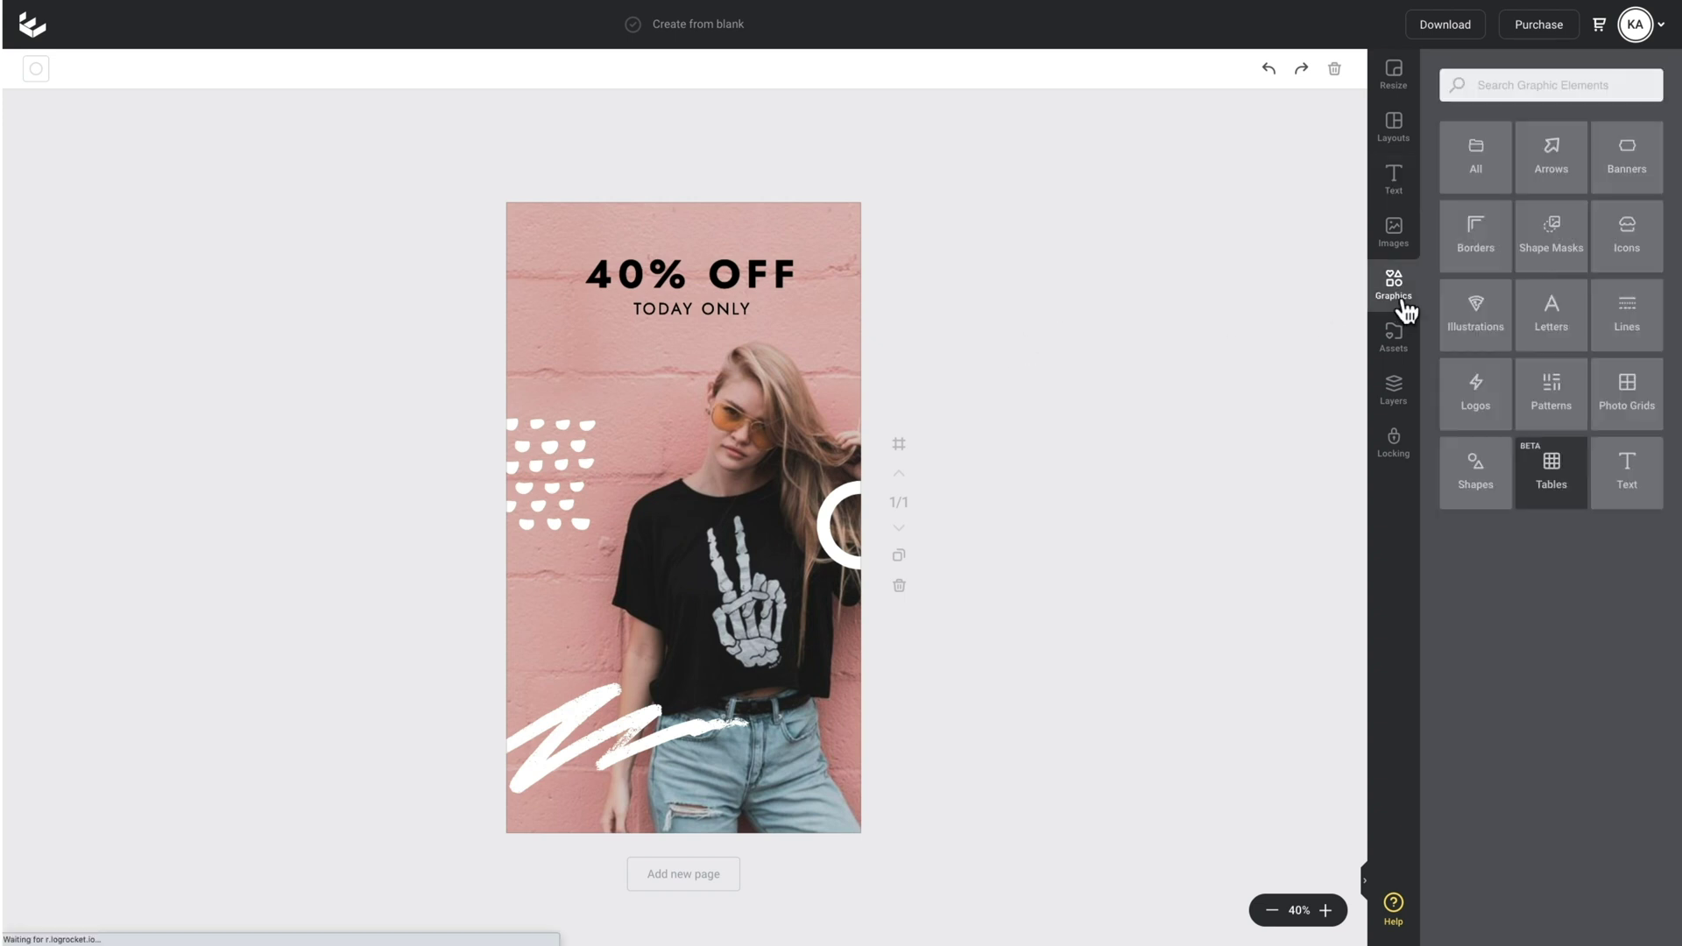
{"action": "left_click", "coordinate": [1565, 259]}
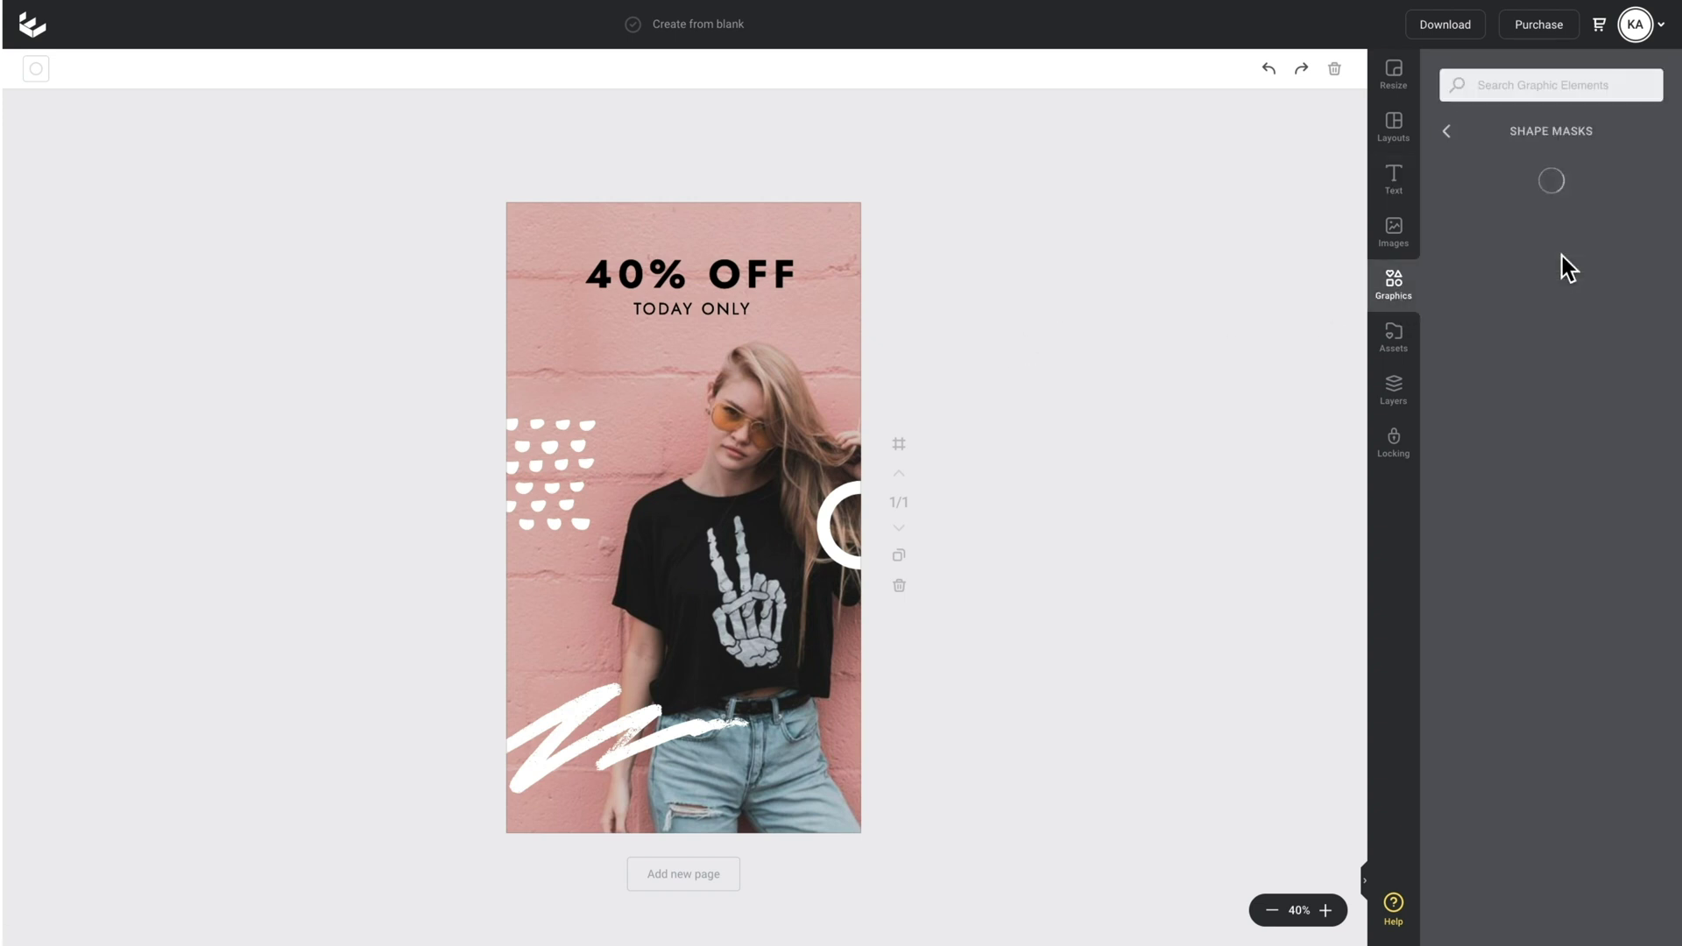
{"action": "scroll", "coordinate": [1542, 304], "scroll_direction": "down", "scroll_amount": 4}
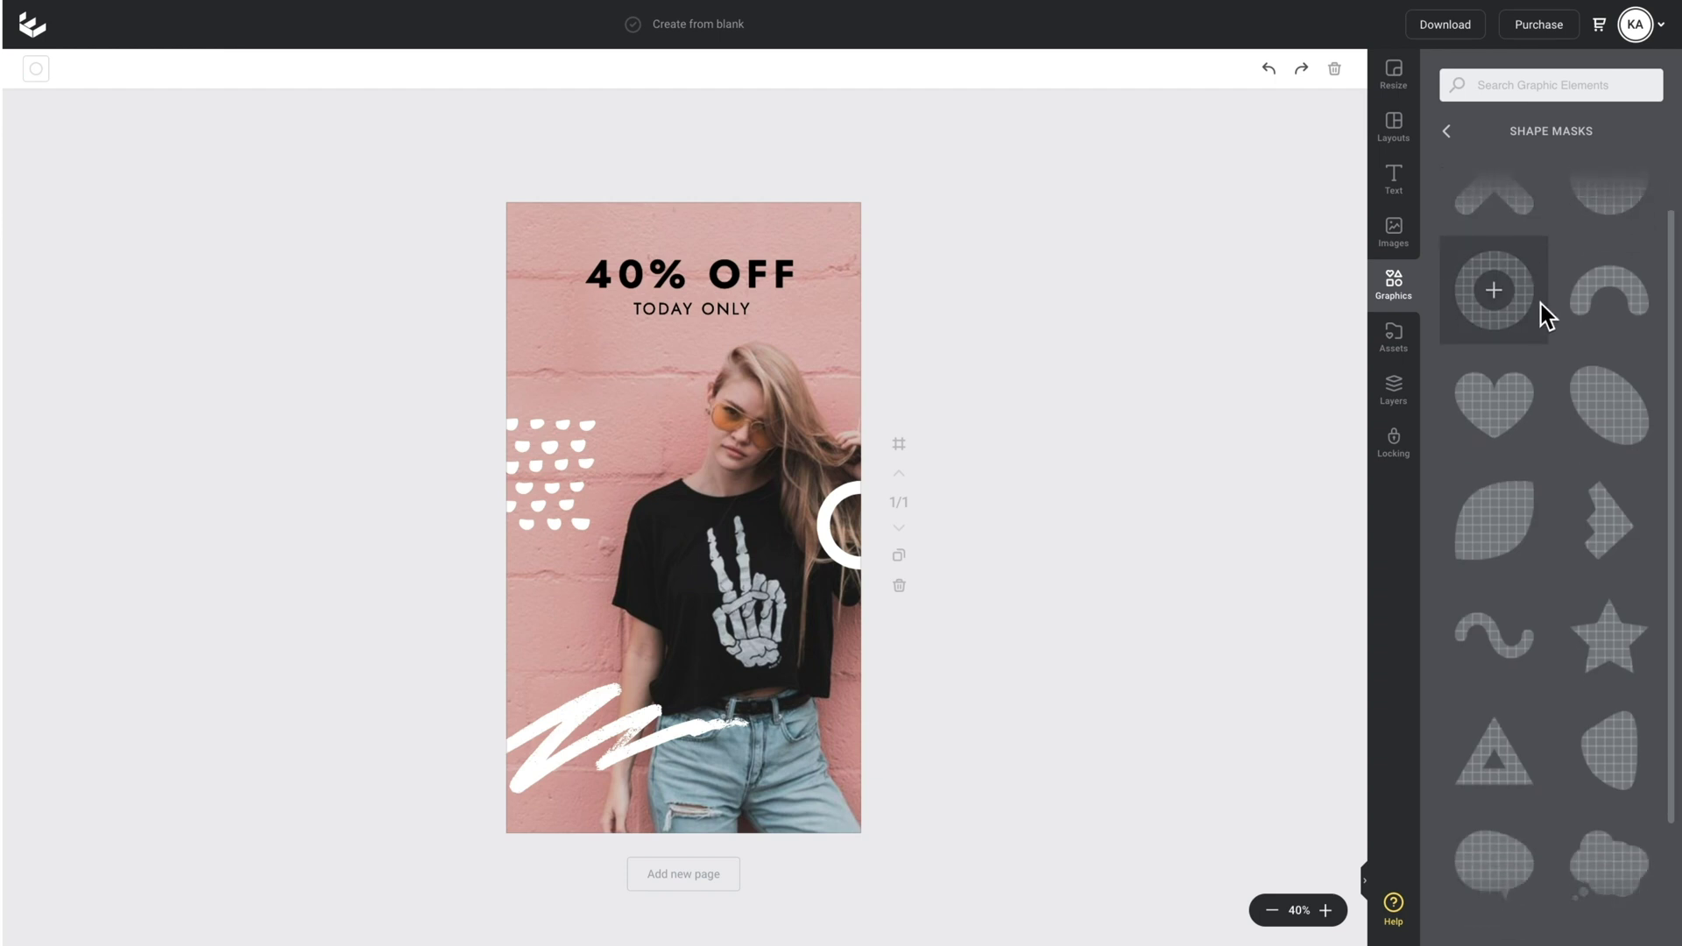
{"action": "scroll", "coordinate": [1542, 303], "scroll_direction": "down", "scroll_amount": 6}
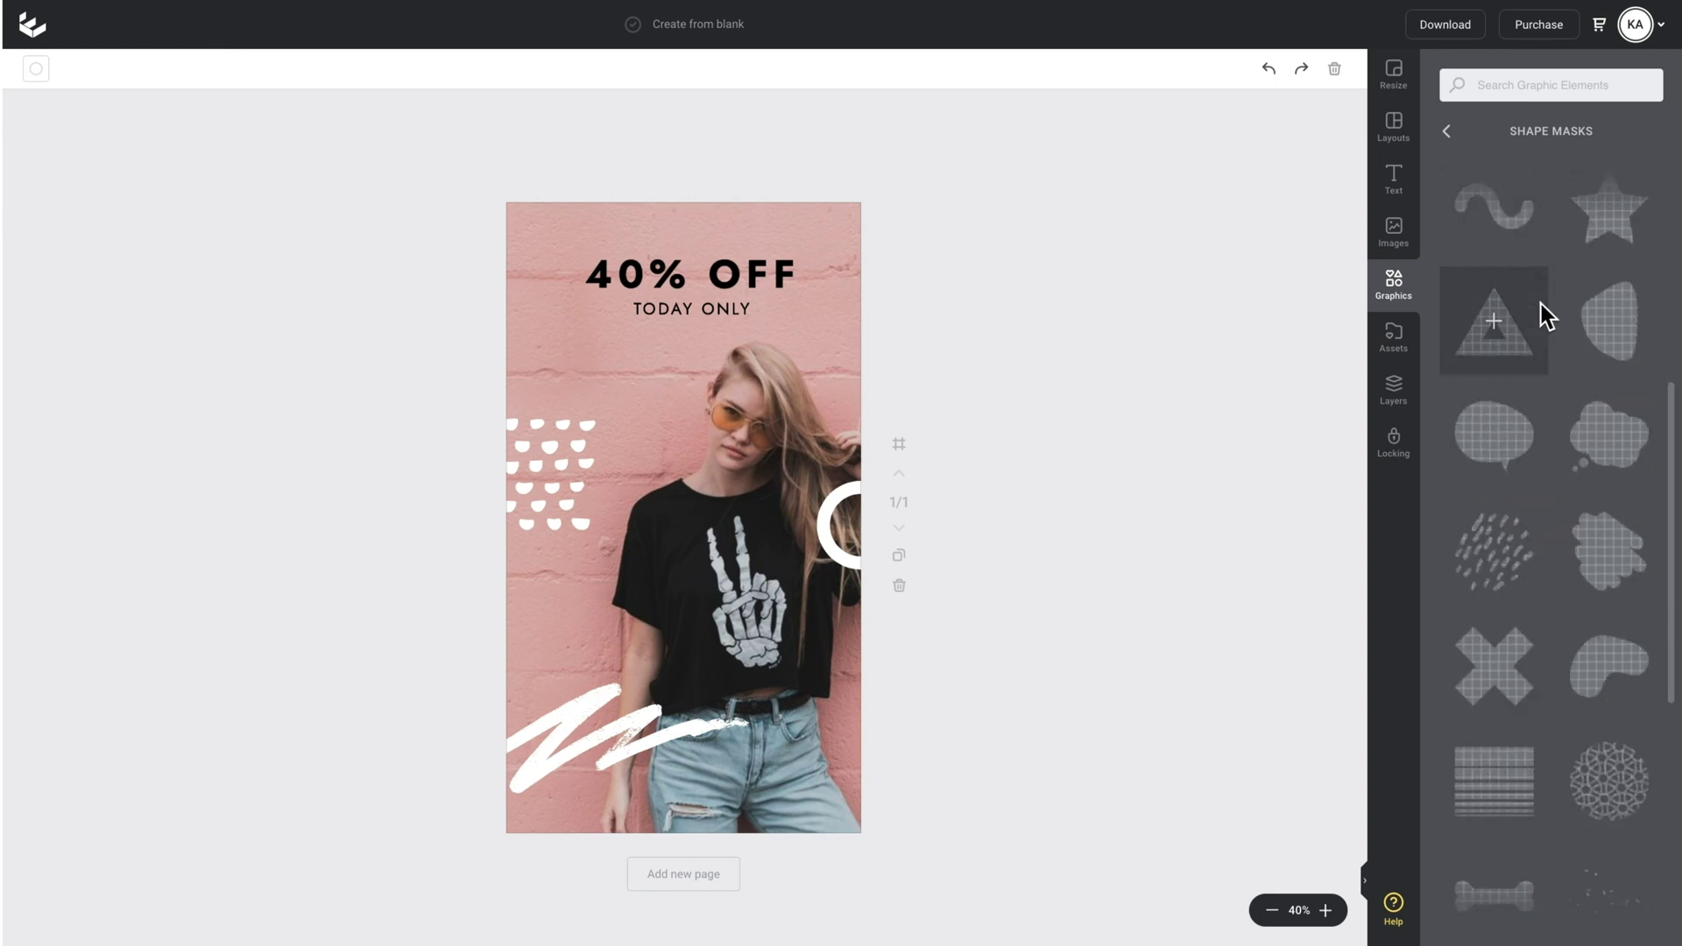
{"action": "scroll", "coordinate": [1542, 304], "scroll_direction": "down", "scroll_amount": 9}
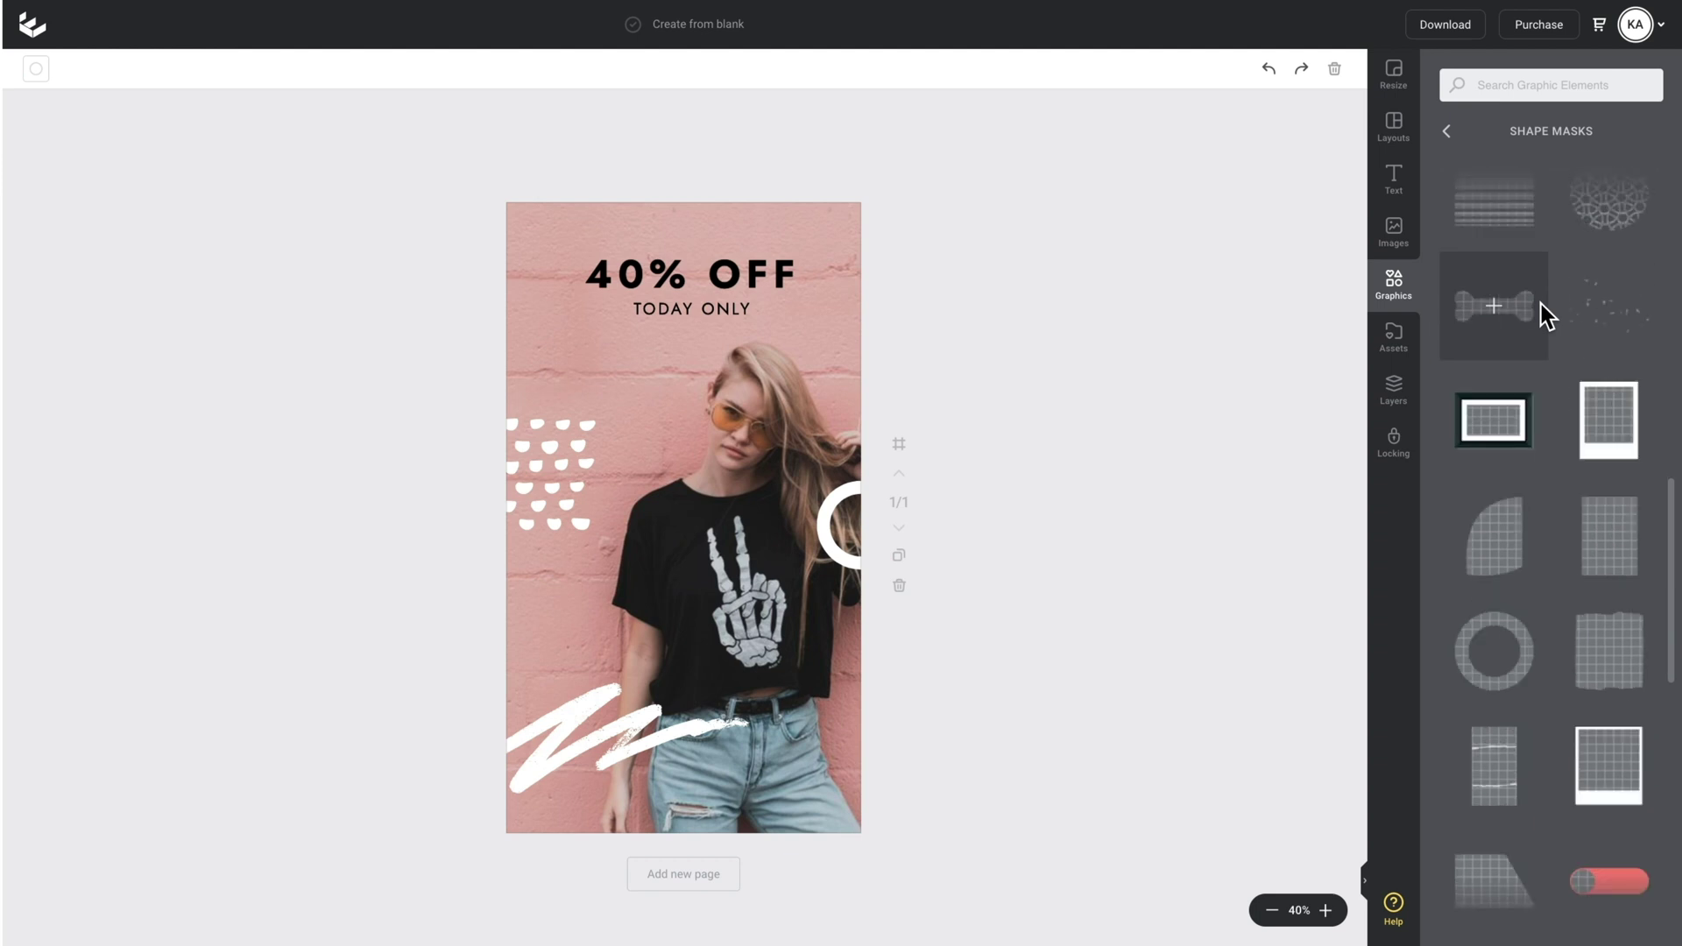
{"action": "scroll", "coordinate": [1542, 303], "scroll_direction": "down", "scroll_amount": 9}
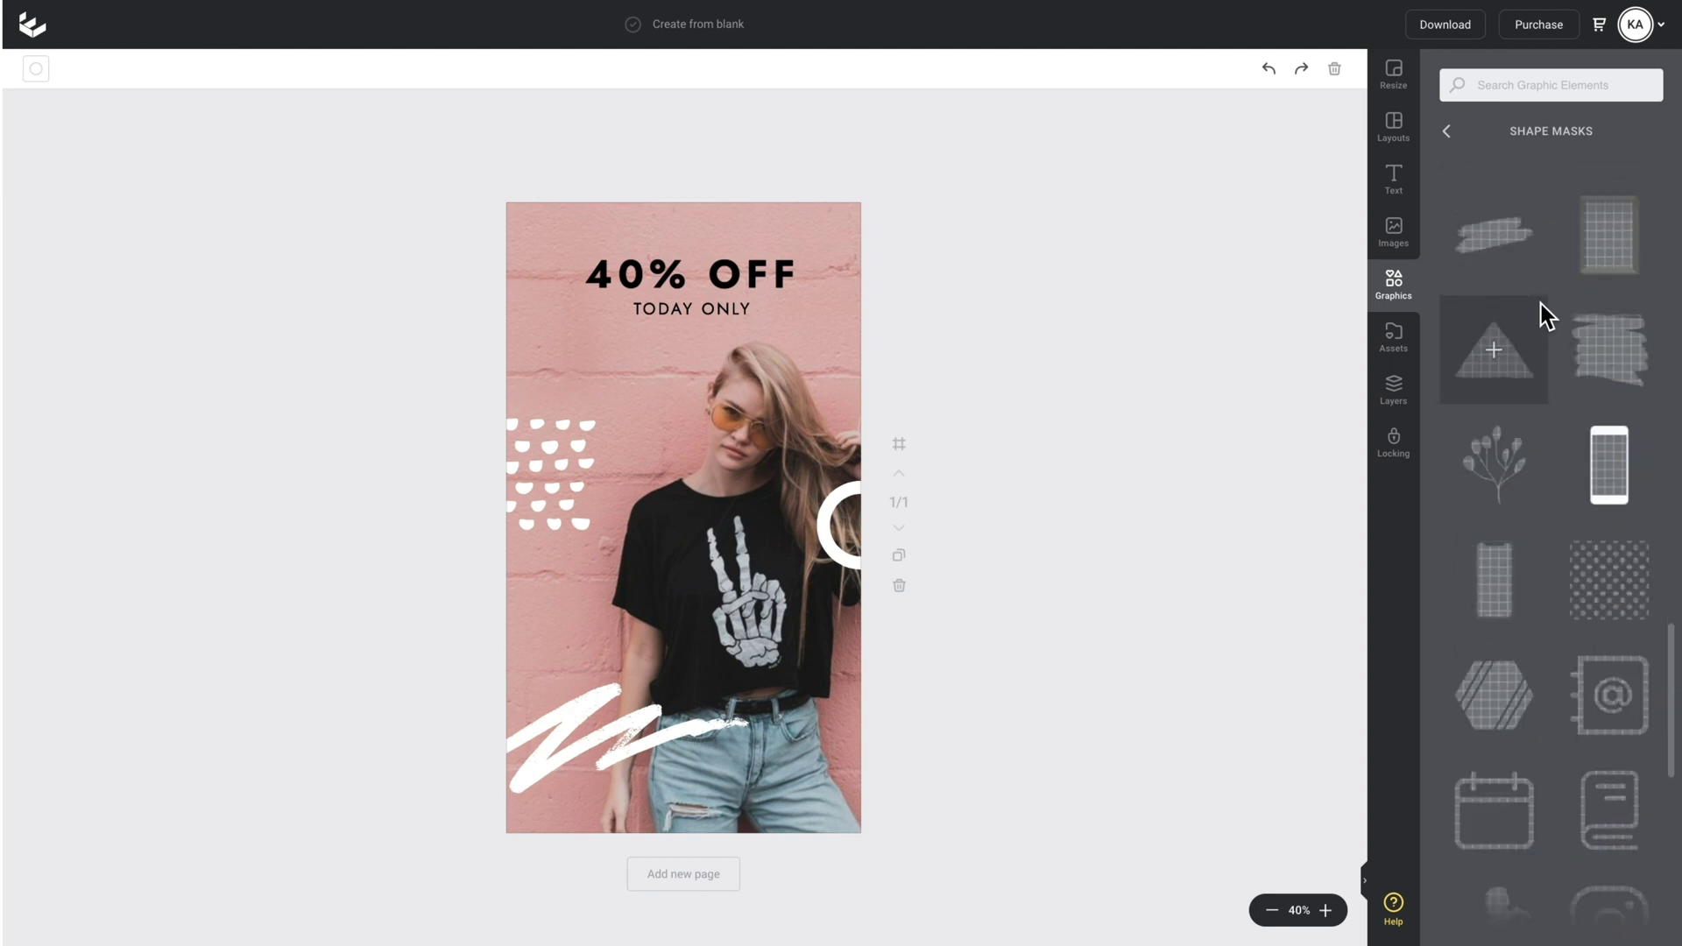
{"action": "scroll", "coordinate": [1542, 303], "scroll_direction": "down", "scroll_amount": 10}
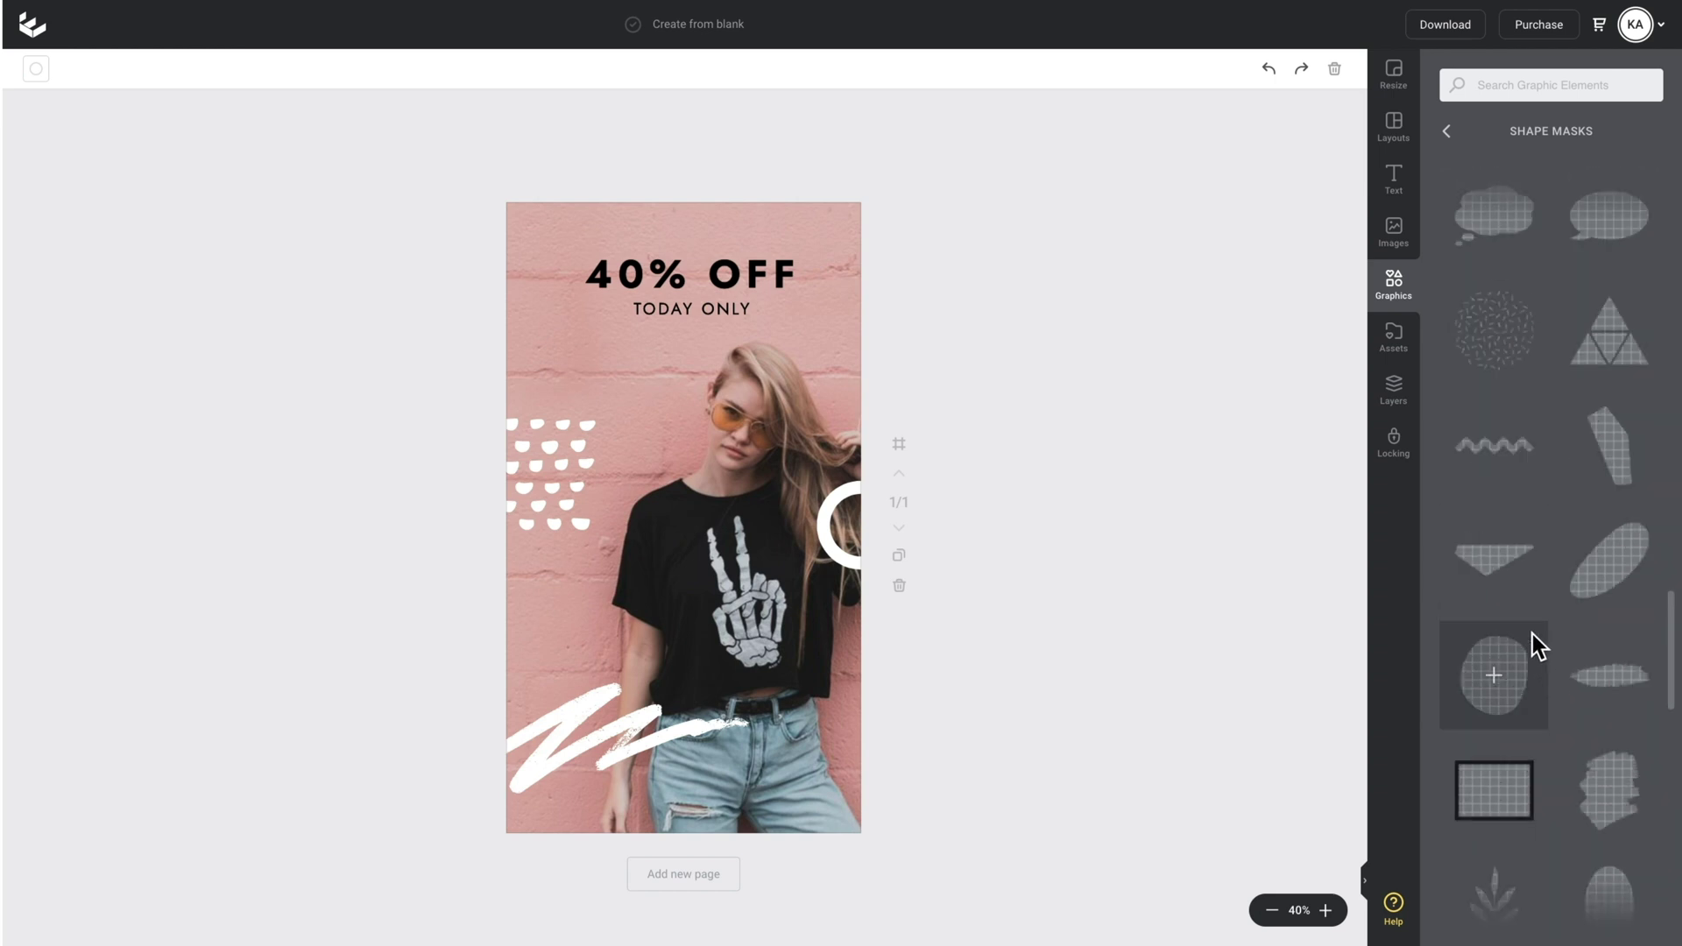
{"action": "scroll", "coordinate": [1534, 644], "scroll_direction": "down", "scroll_amount": 3}
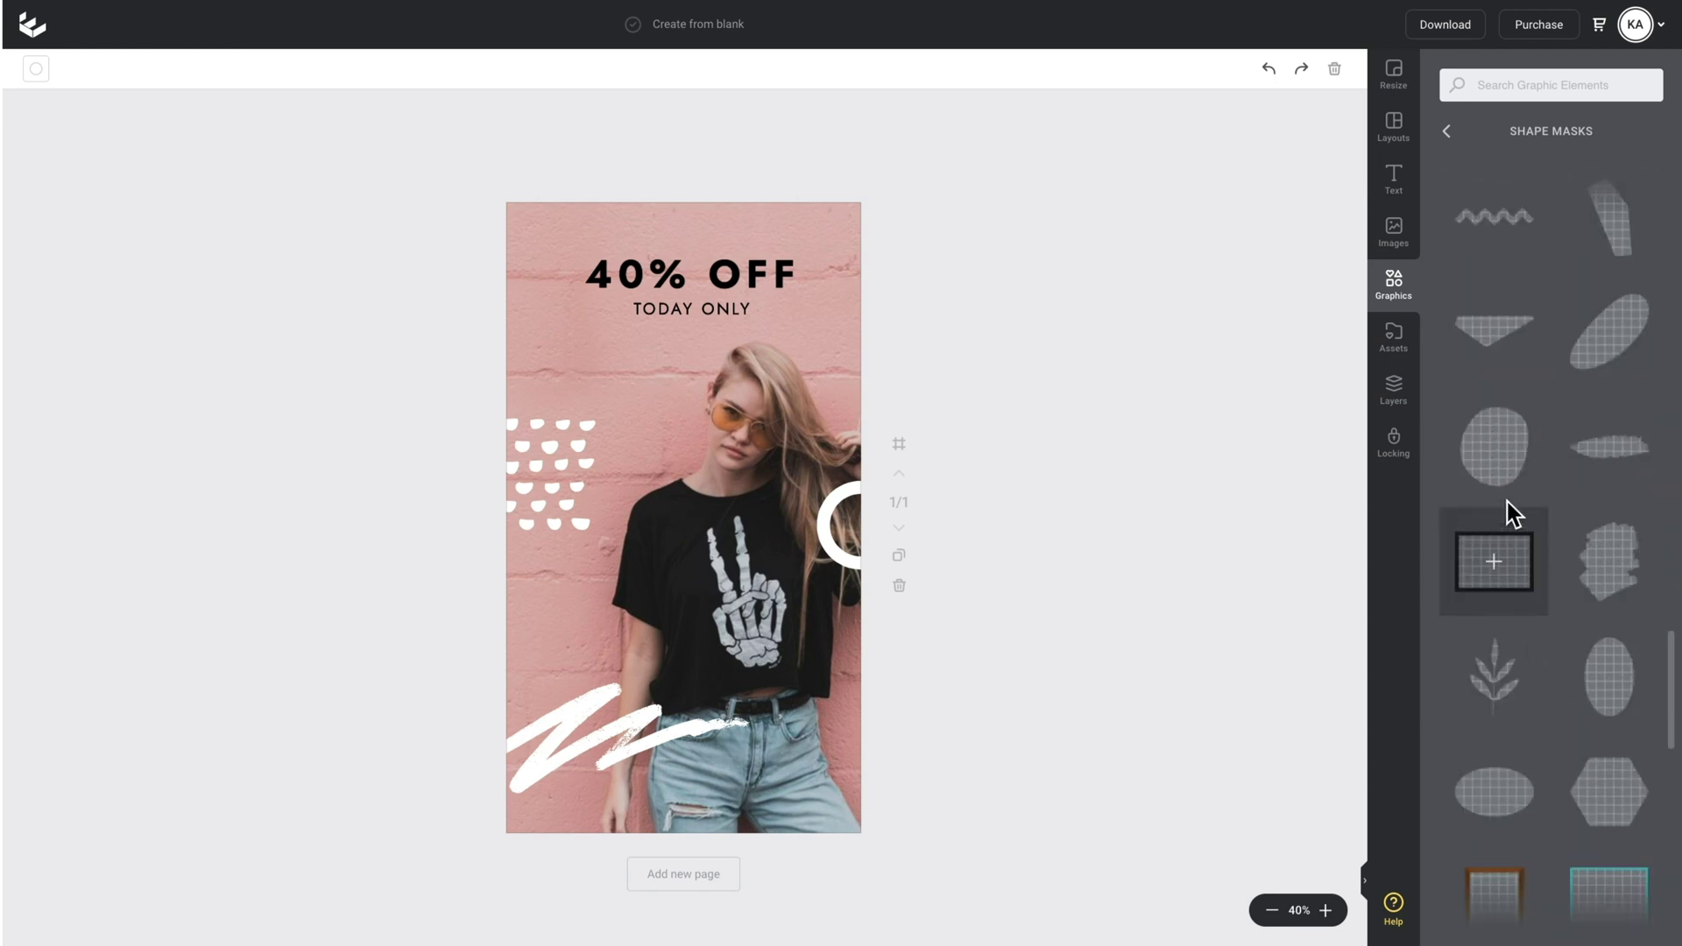
{"action": "left_click", "coordinate": [1494, 447]}
Step: Enlarge the circle mask and place it over the model's torso toward the right
{"action": "left_click_drag", "start_coordinate": [734, 468], "coordinate": [929, 308]}
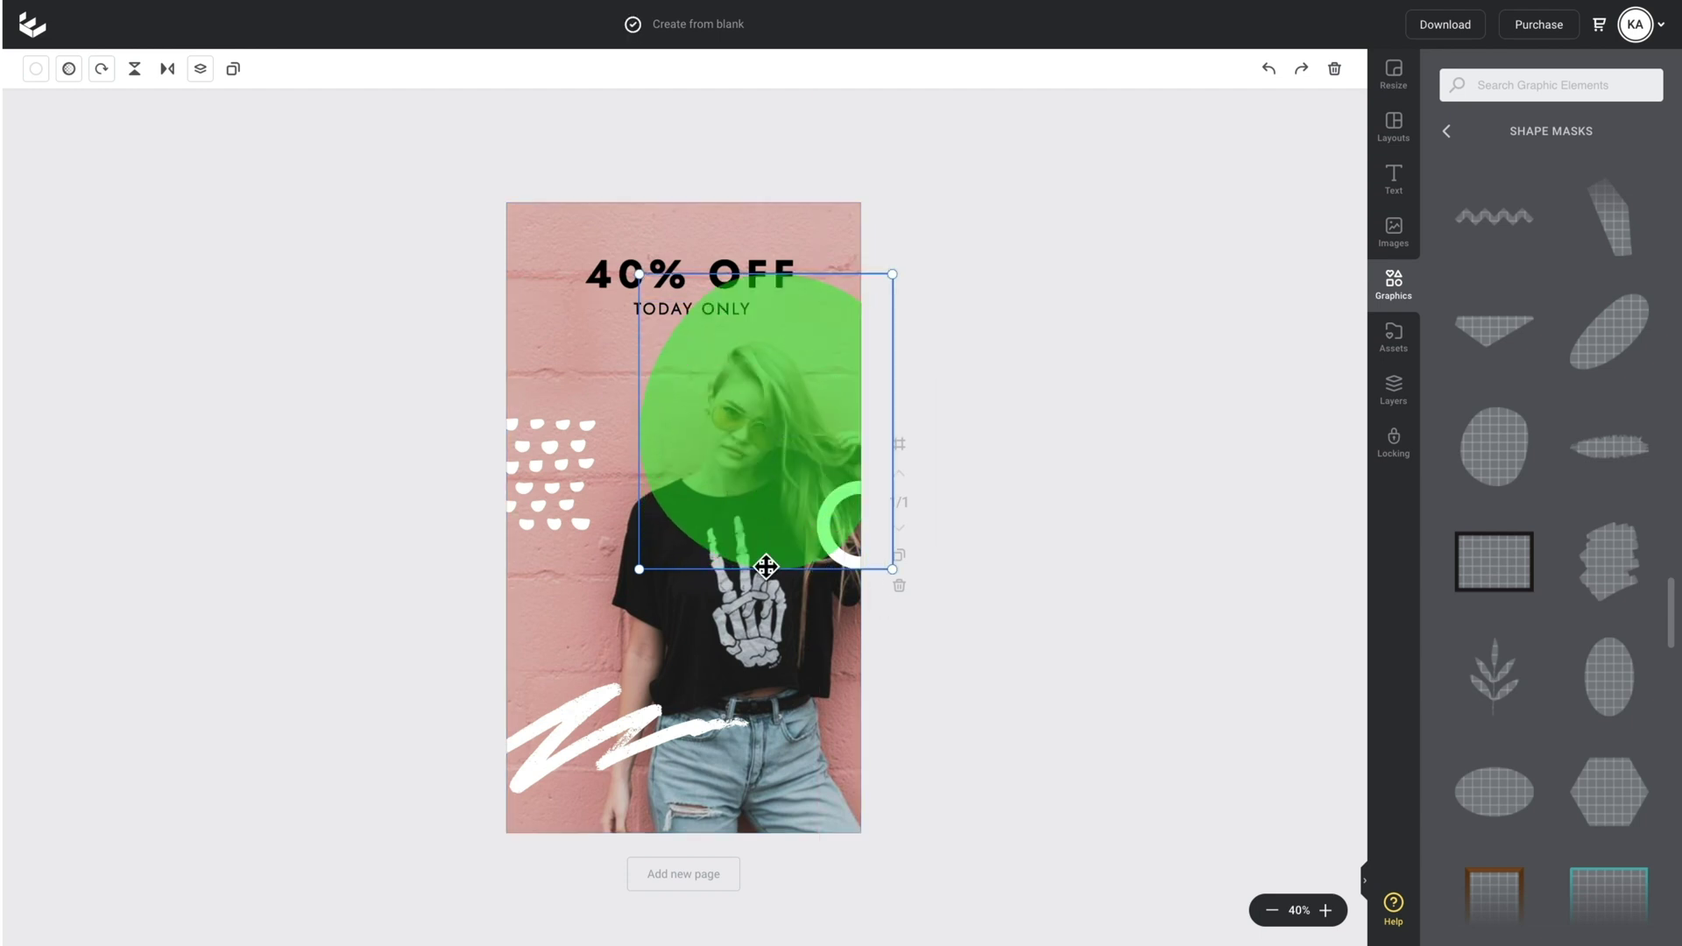
{"action": "left_click_drag", "start_coordinate": [737, 469], "coordinate": [722, 627]}
{"action": "left_click_drag", "start_coordinate": [881, 469], "coordinate": [946, 354]}
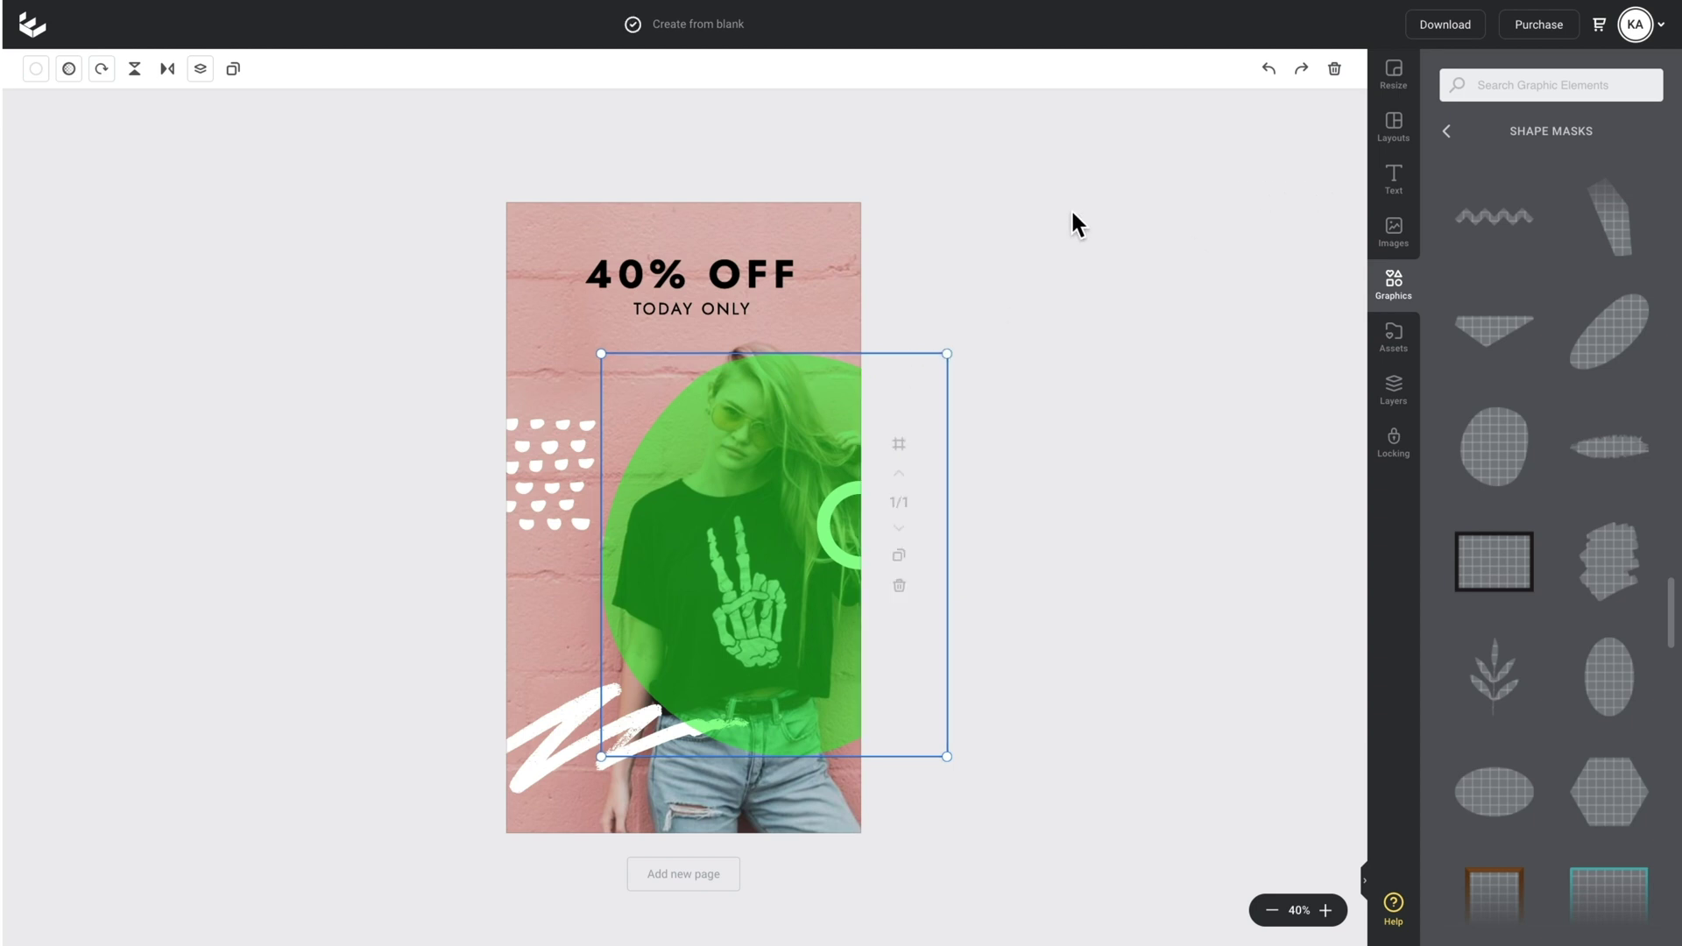
Step: Drop the pink-wall photo into the circle mask, crop it enlarged, and extend the mask past the right edge
{"action": "left_click", "coordinate": [1411, 247]}
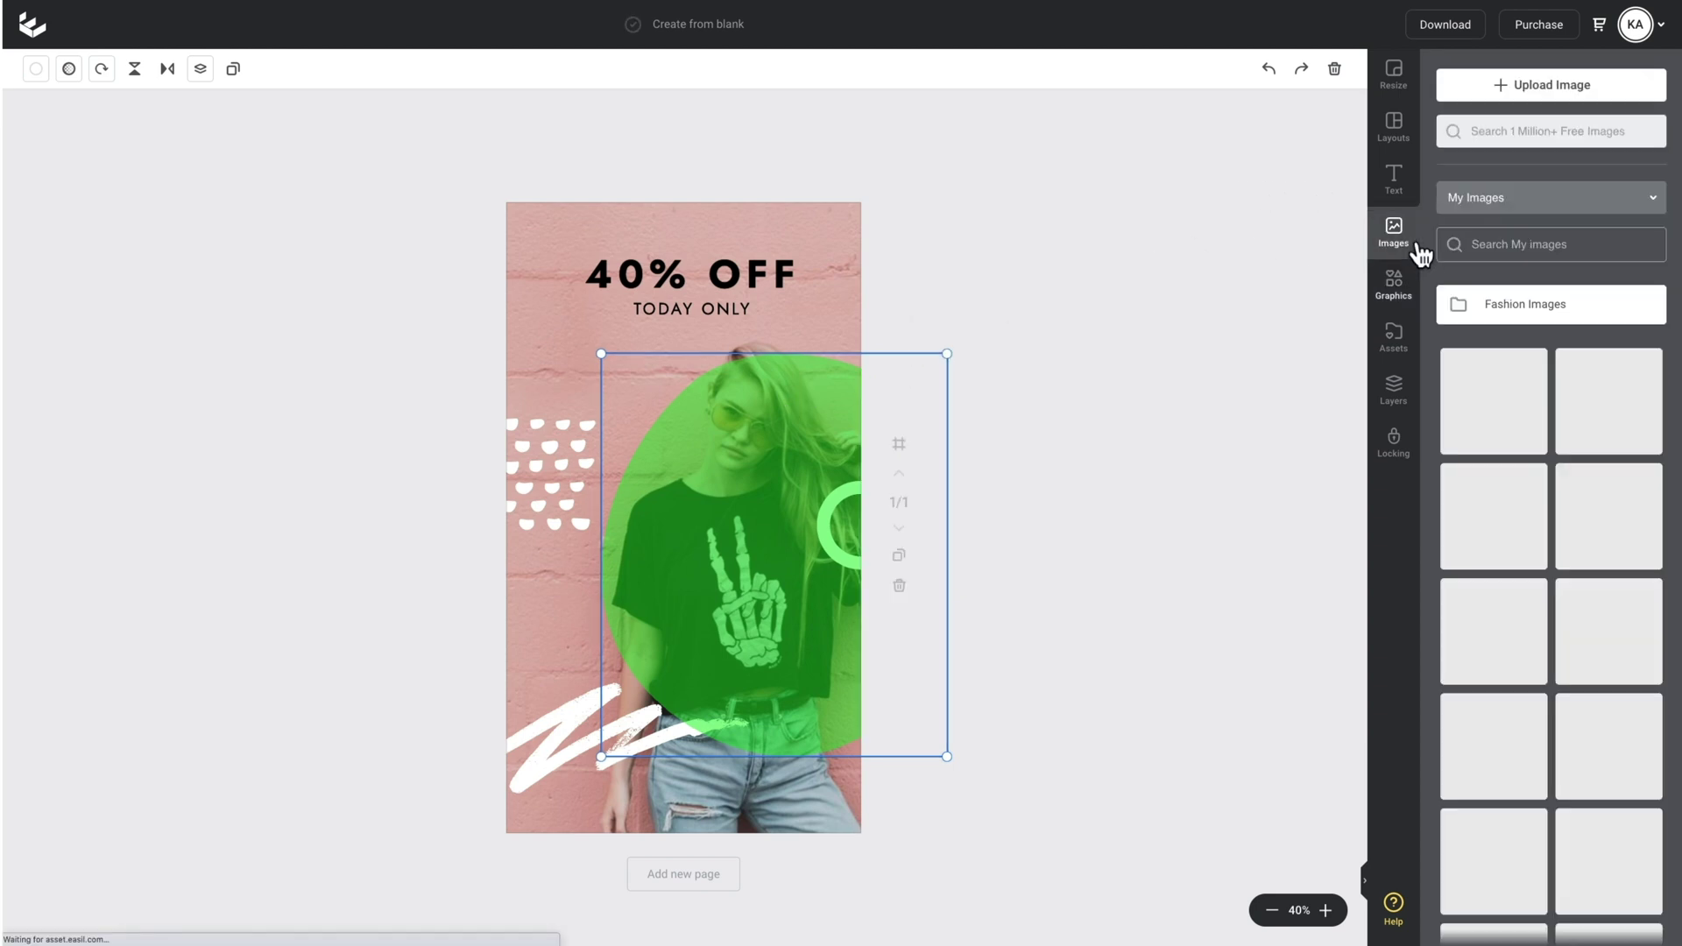
{"action": "left_click_drag", "start_coordinate": [1494, 399], "coordinate": [807, 443]}
{"action": "double_click", "coordinate": [793, 447]}
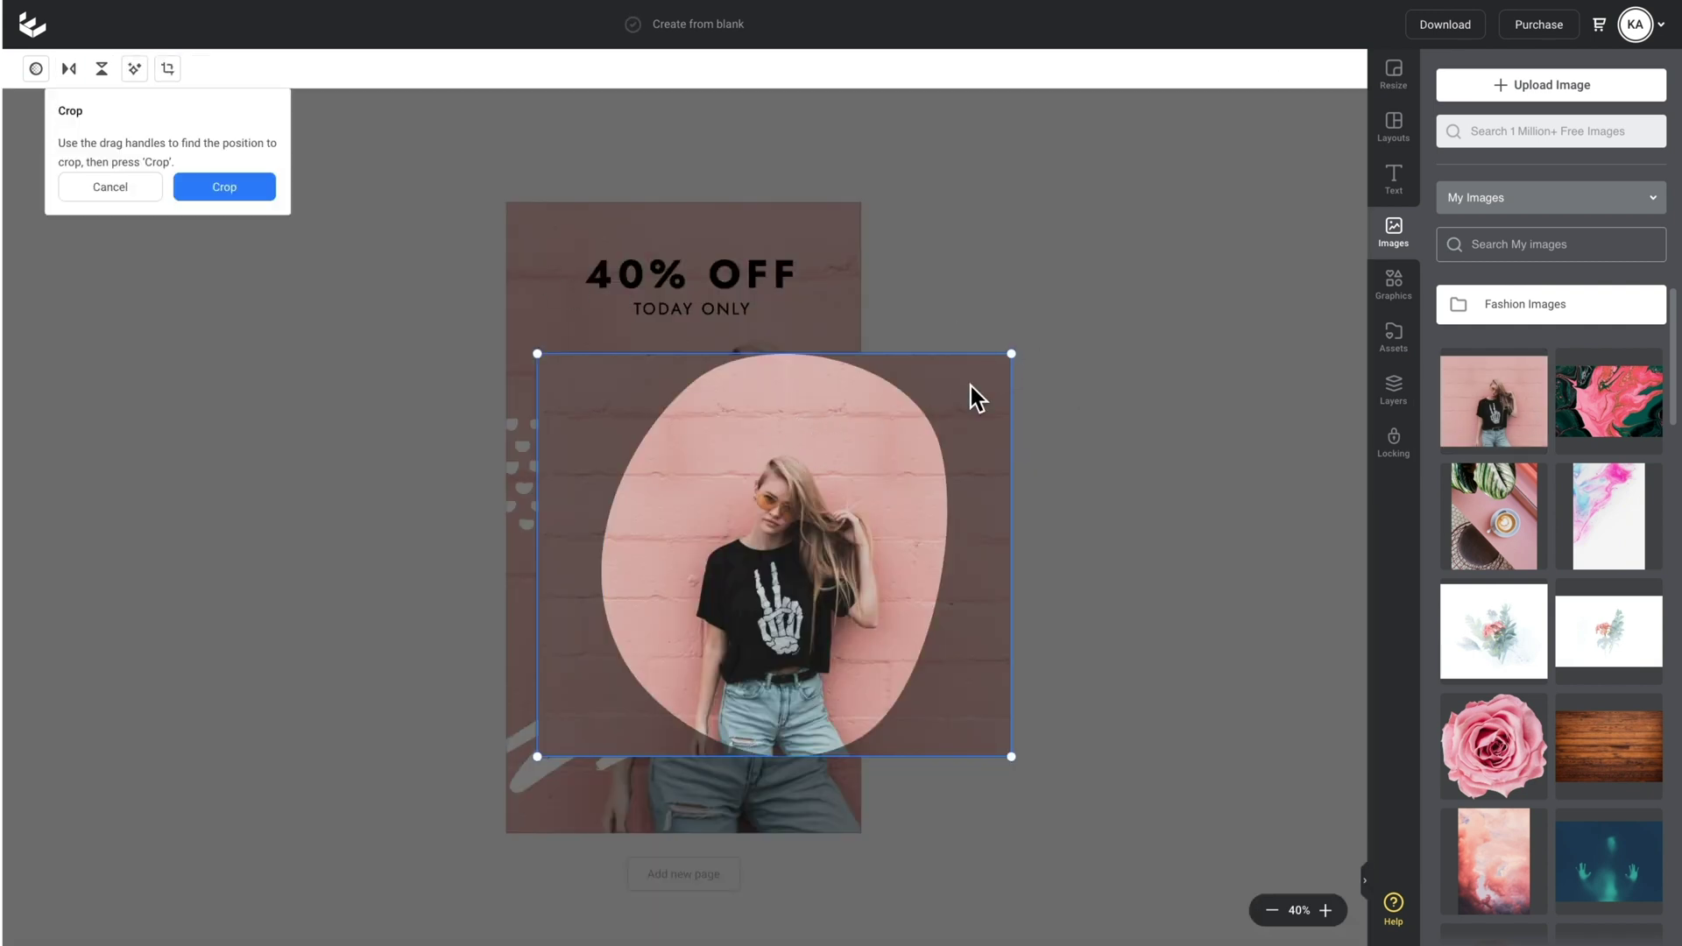
{"action": "left_click_drag", "start_coordinate": [1013, 355], "coordinate": [1162, 237]}
{"action": "left_click_drag", "start_coordinate": [892, 531], "coordinate": [829, 536]}
{"action": "left_click_drag", "start_coordinate": [1102, 769], "coordinate": [1150, 811]}
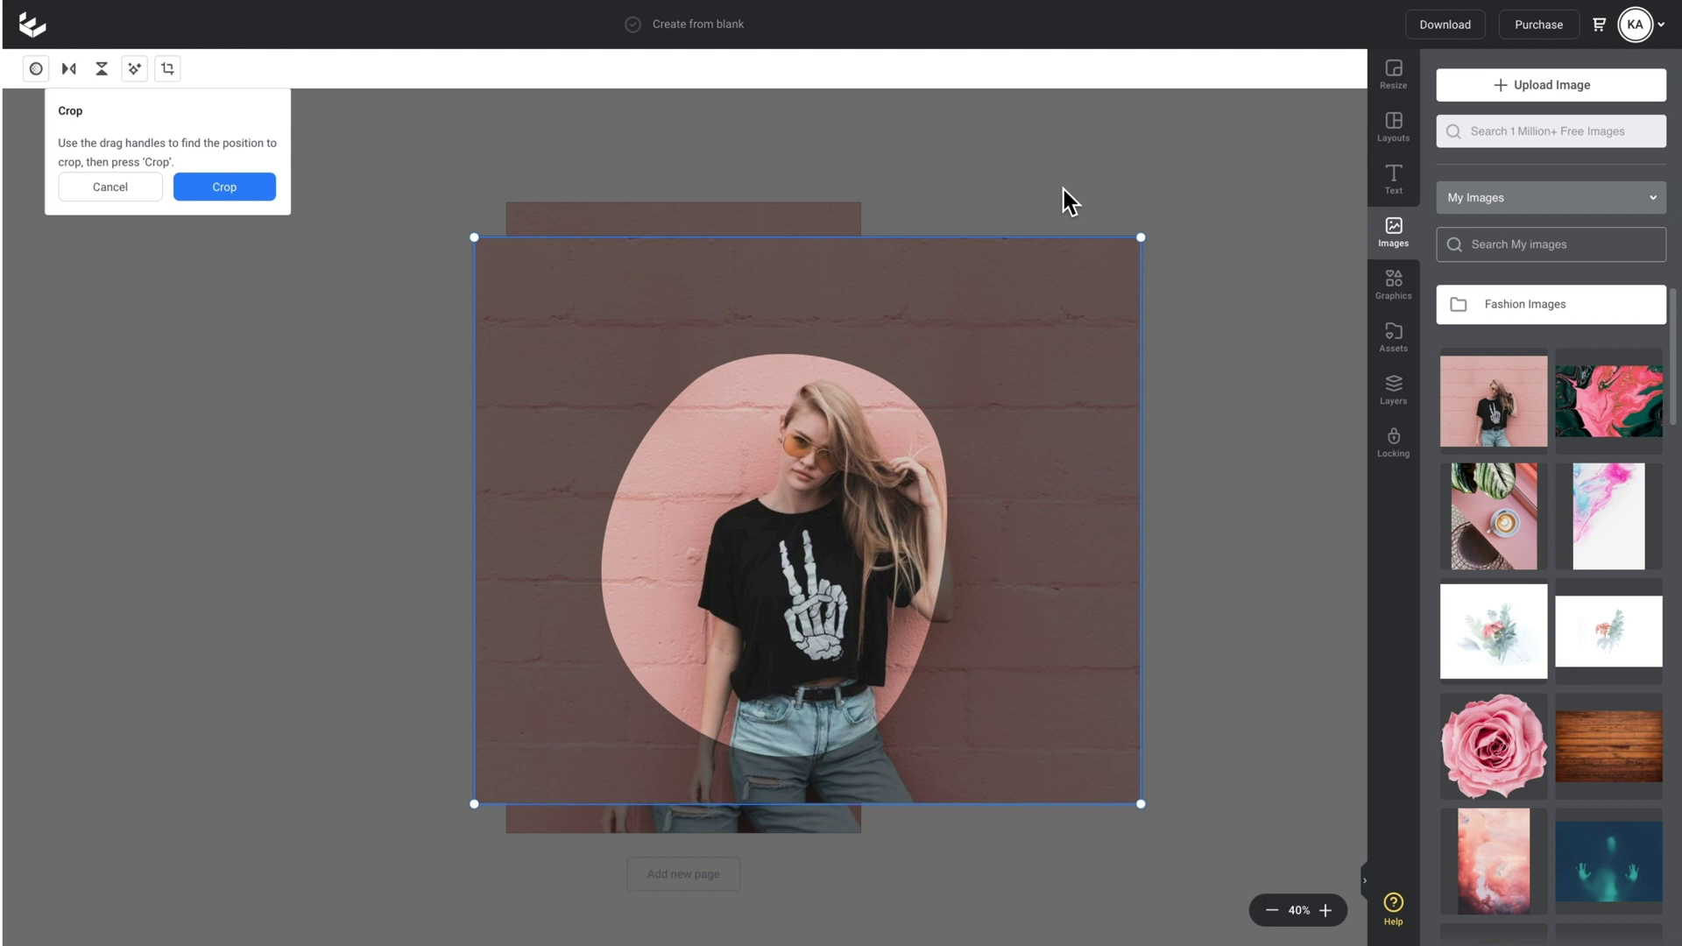
{"action": "left_click", "coordinate": [214, 195]}
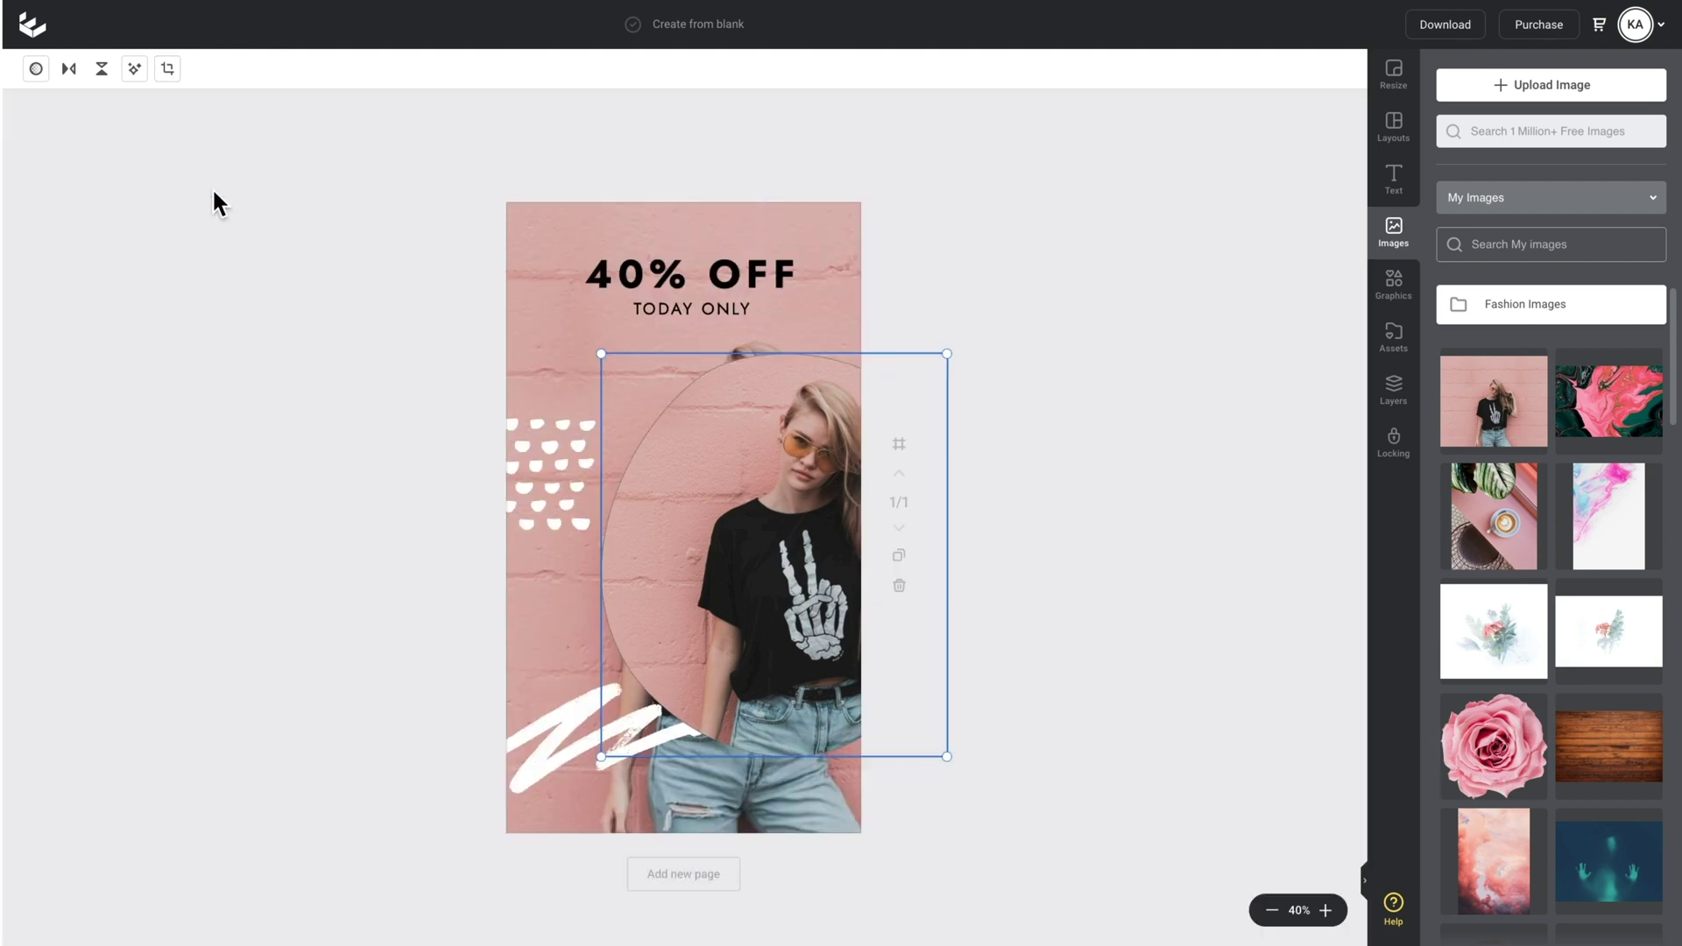
{"action": "left_click_drag", "start_coordinate": [946, 354], "coordinate": [995, 301]}
{"action": "left_click", "coordinate": [887, 260]}
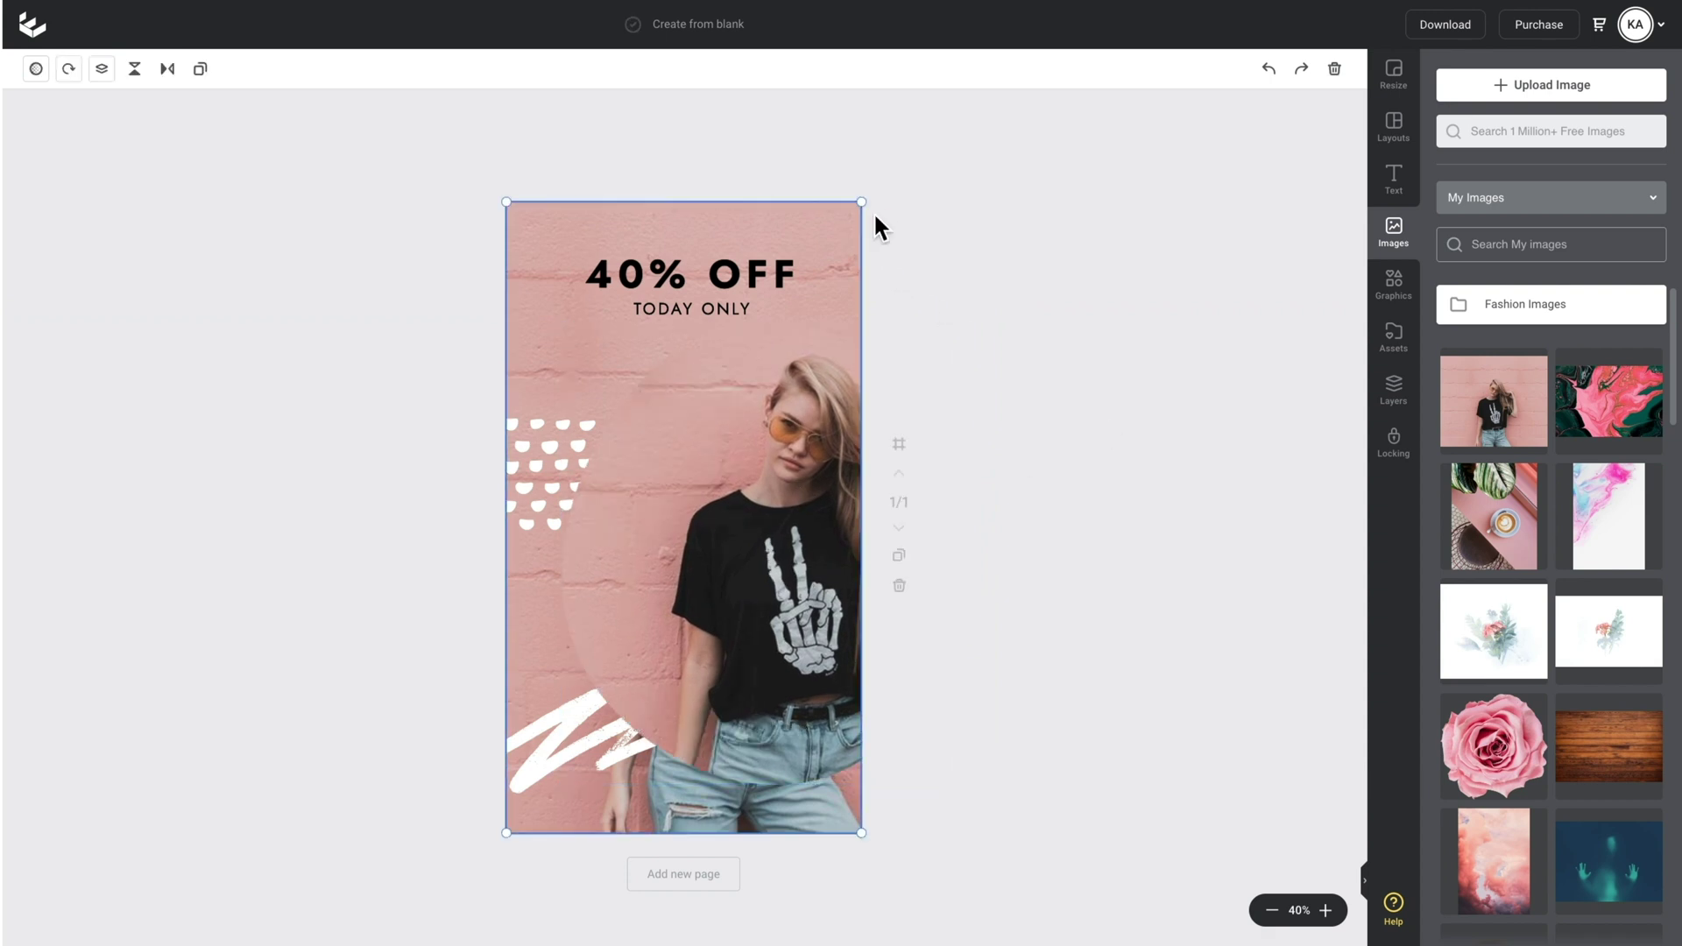
Step: Move the Blob Shape Mask photo to the bottom of the layer stack
{"action": "left_click", "coordinate": [835, 456]}
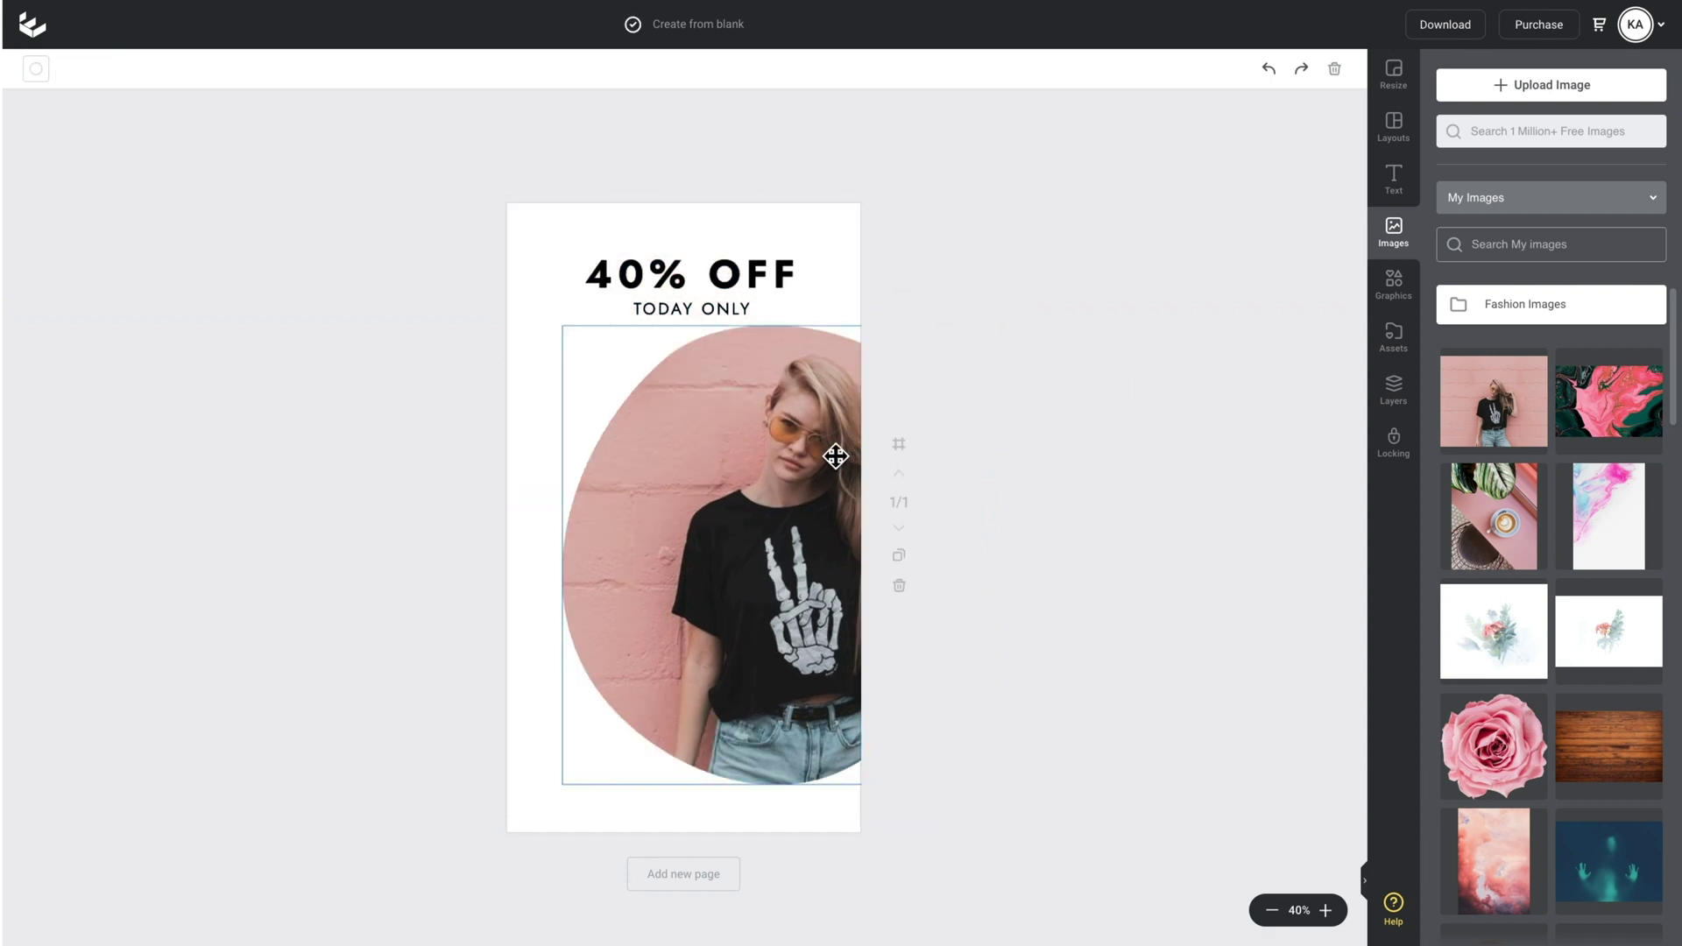
{"action": "left_click", "coordinate": [835, 456]}
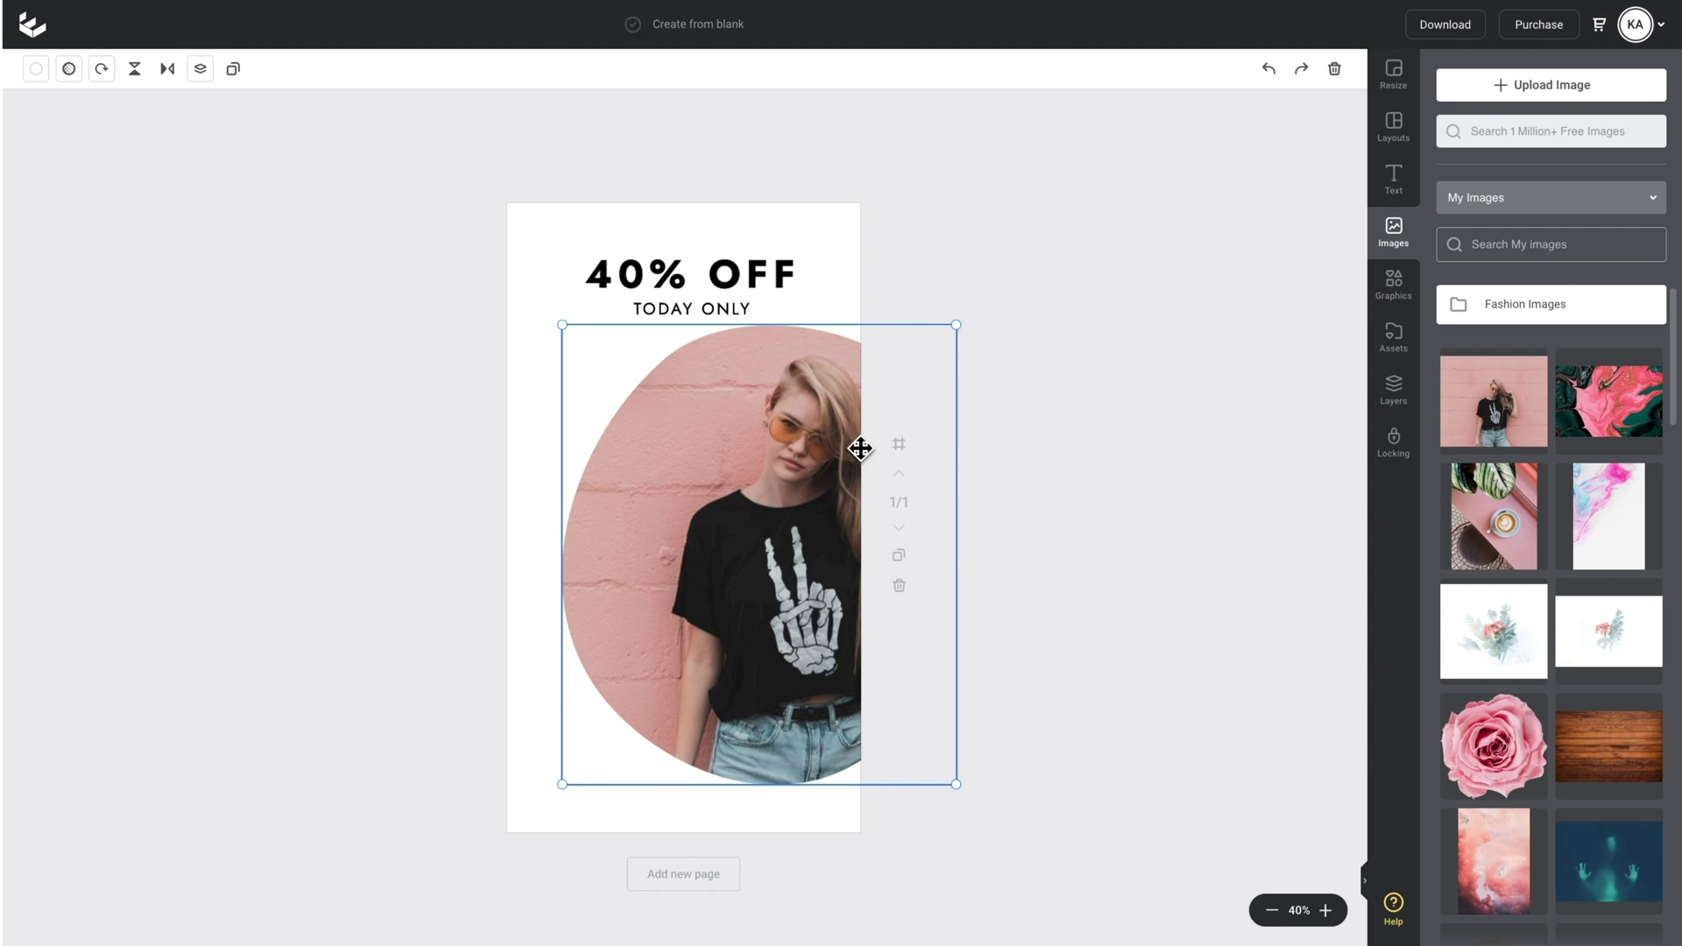
{"action": "left_click", "coordinate": [1412, 394]}
{"action": "left_click_drag", "start_coordinate": [1540, 133], "coordinate": [1576, 289]}
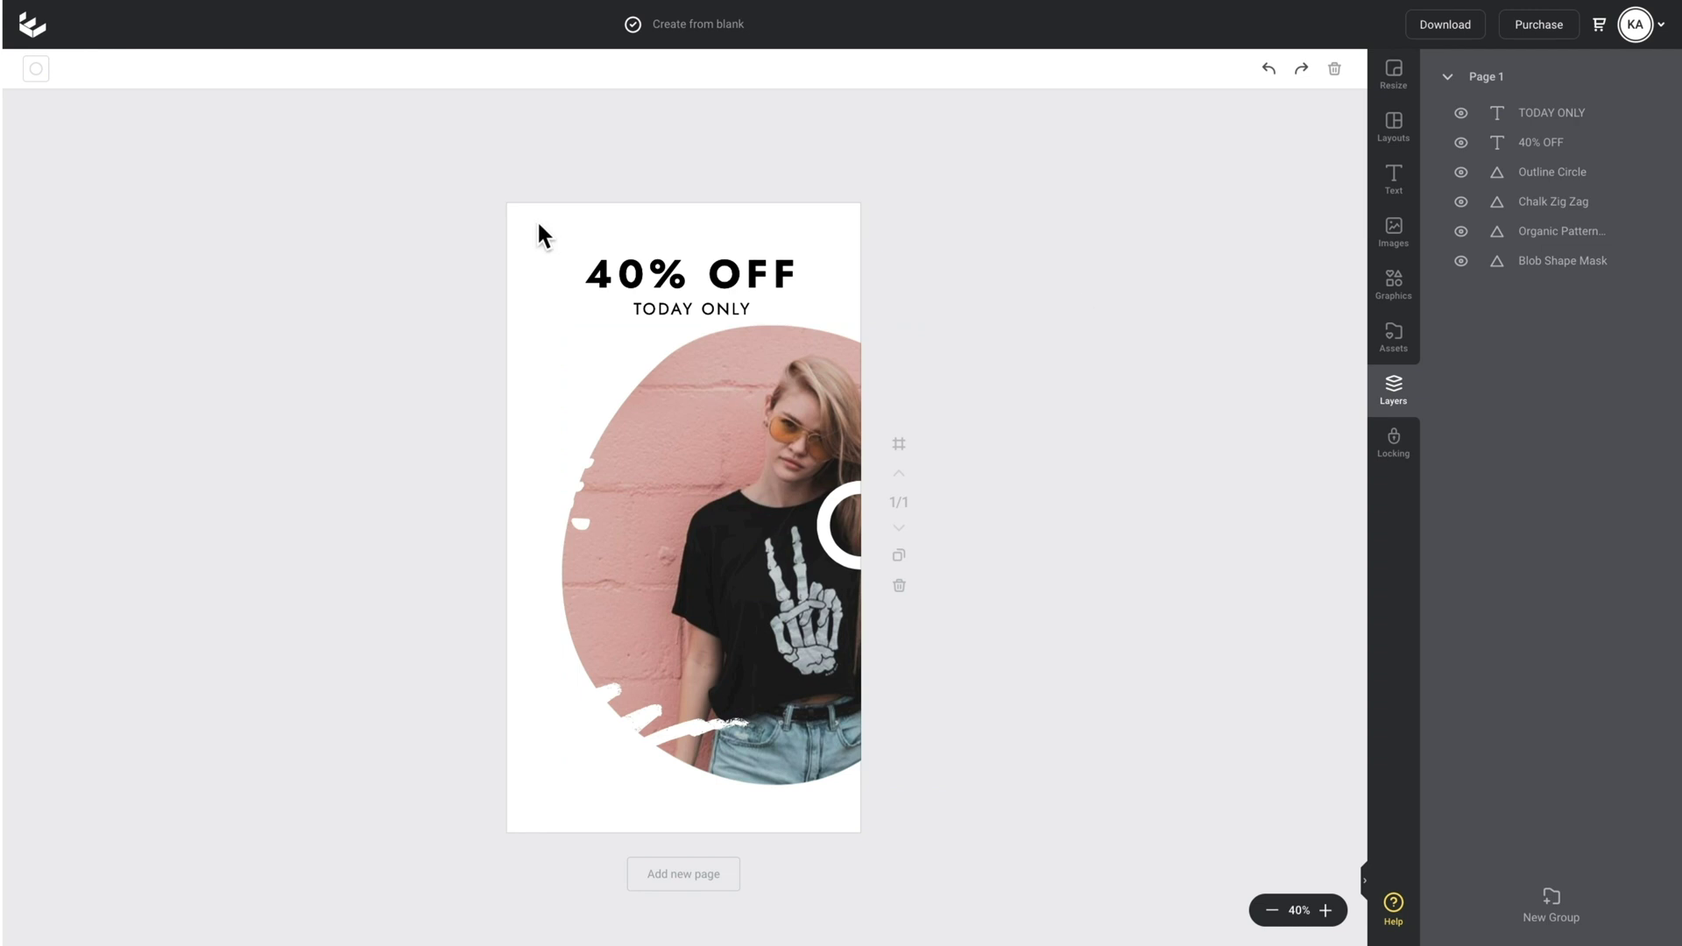
Step: Make the page background a light pink, E5BCBC, starting from the photo's colours
{"action": "left_click", "coordinate": [36, 69]}
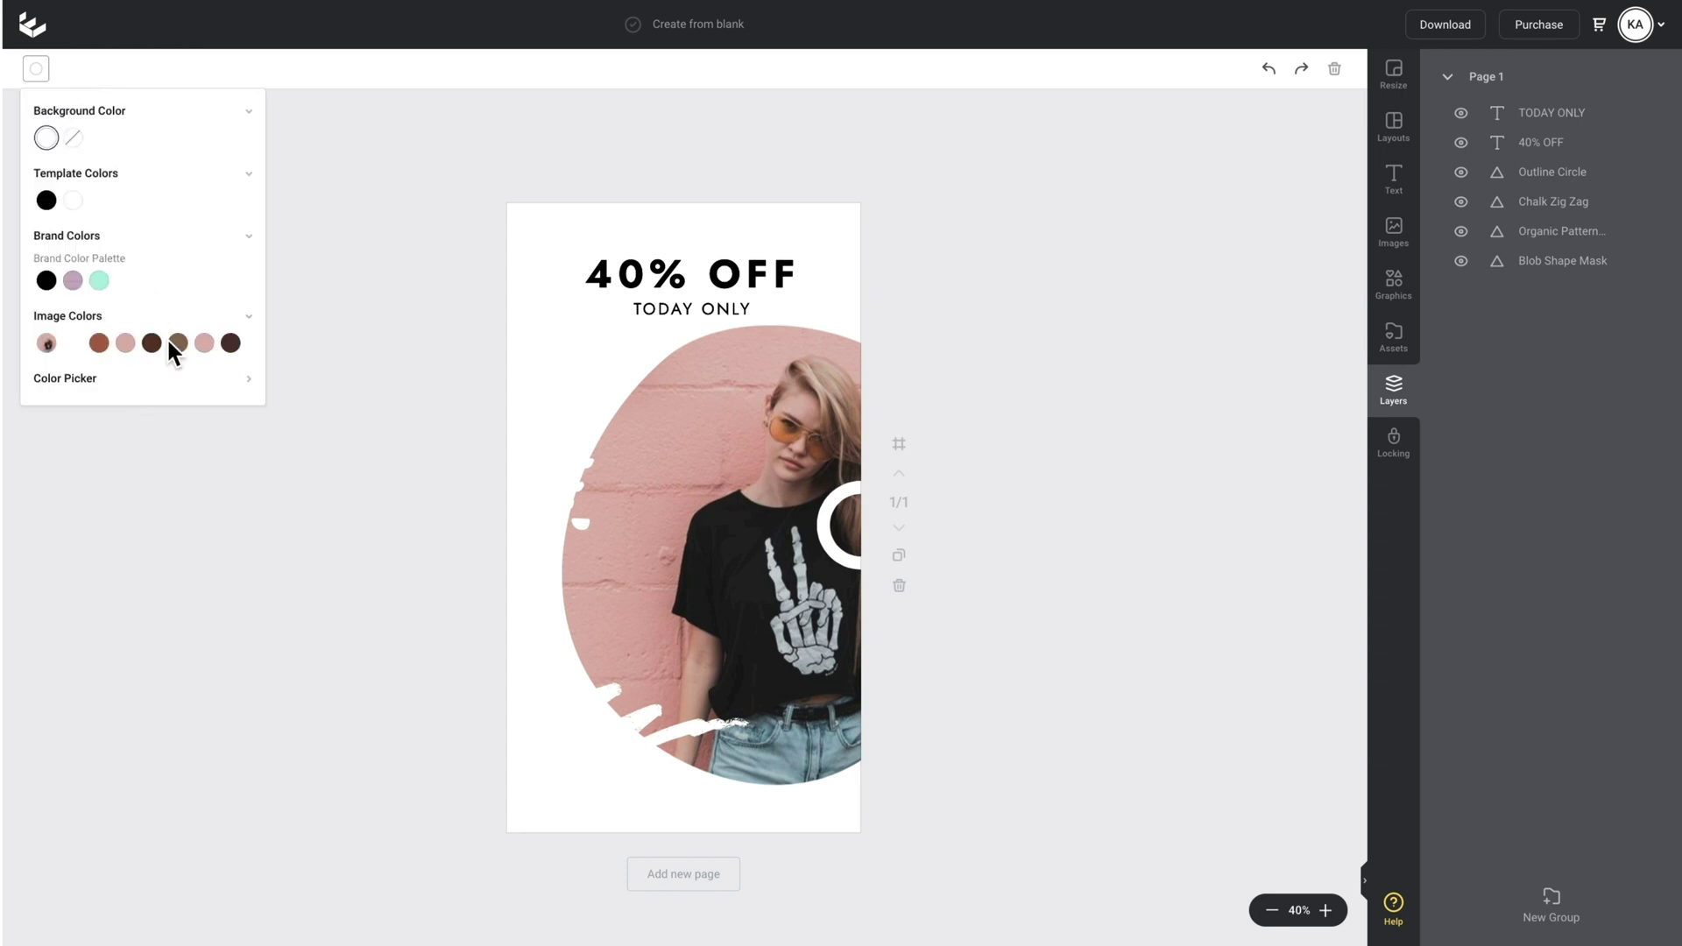
{"action": "left_click", "coordinate": [207, 345]}
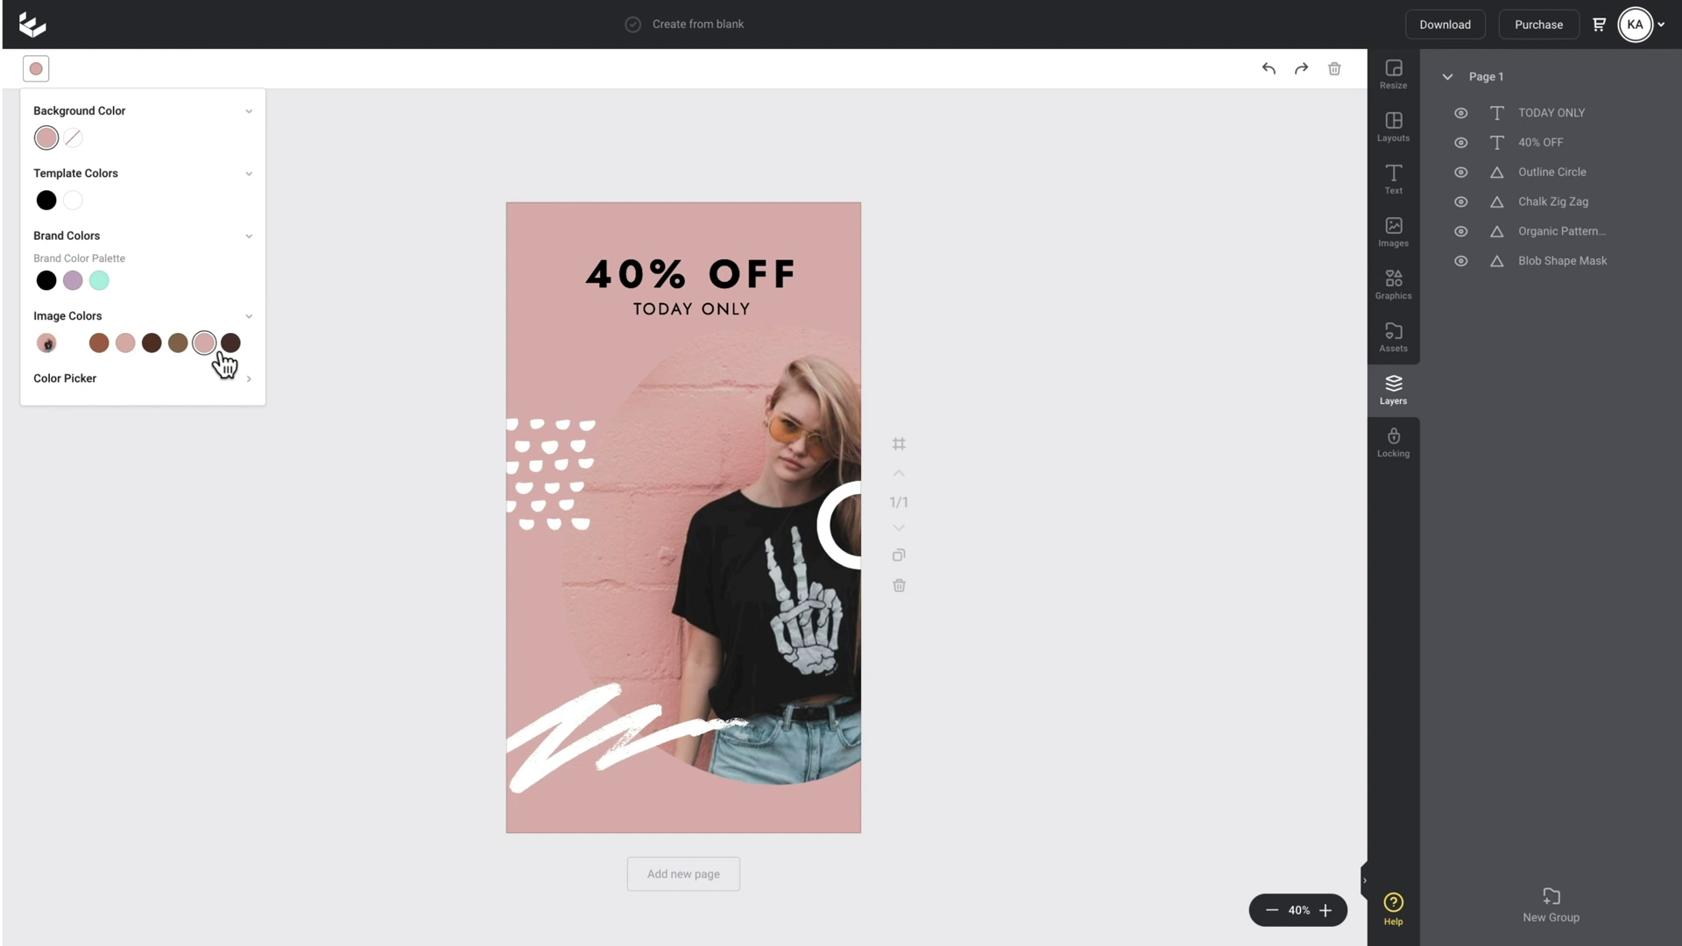
{"action": "left_click", "coordinate": [116, 386]}
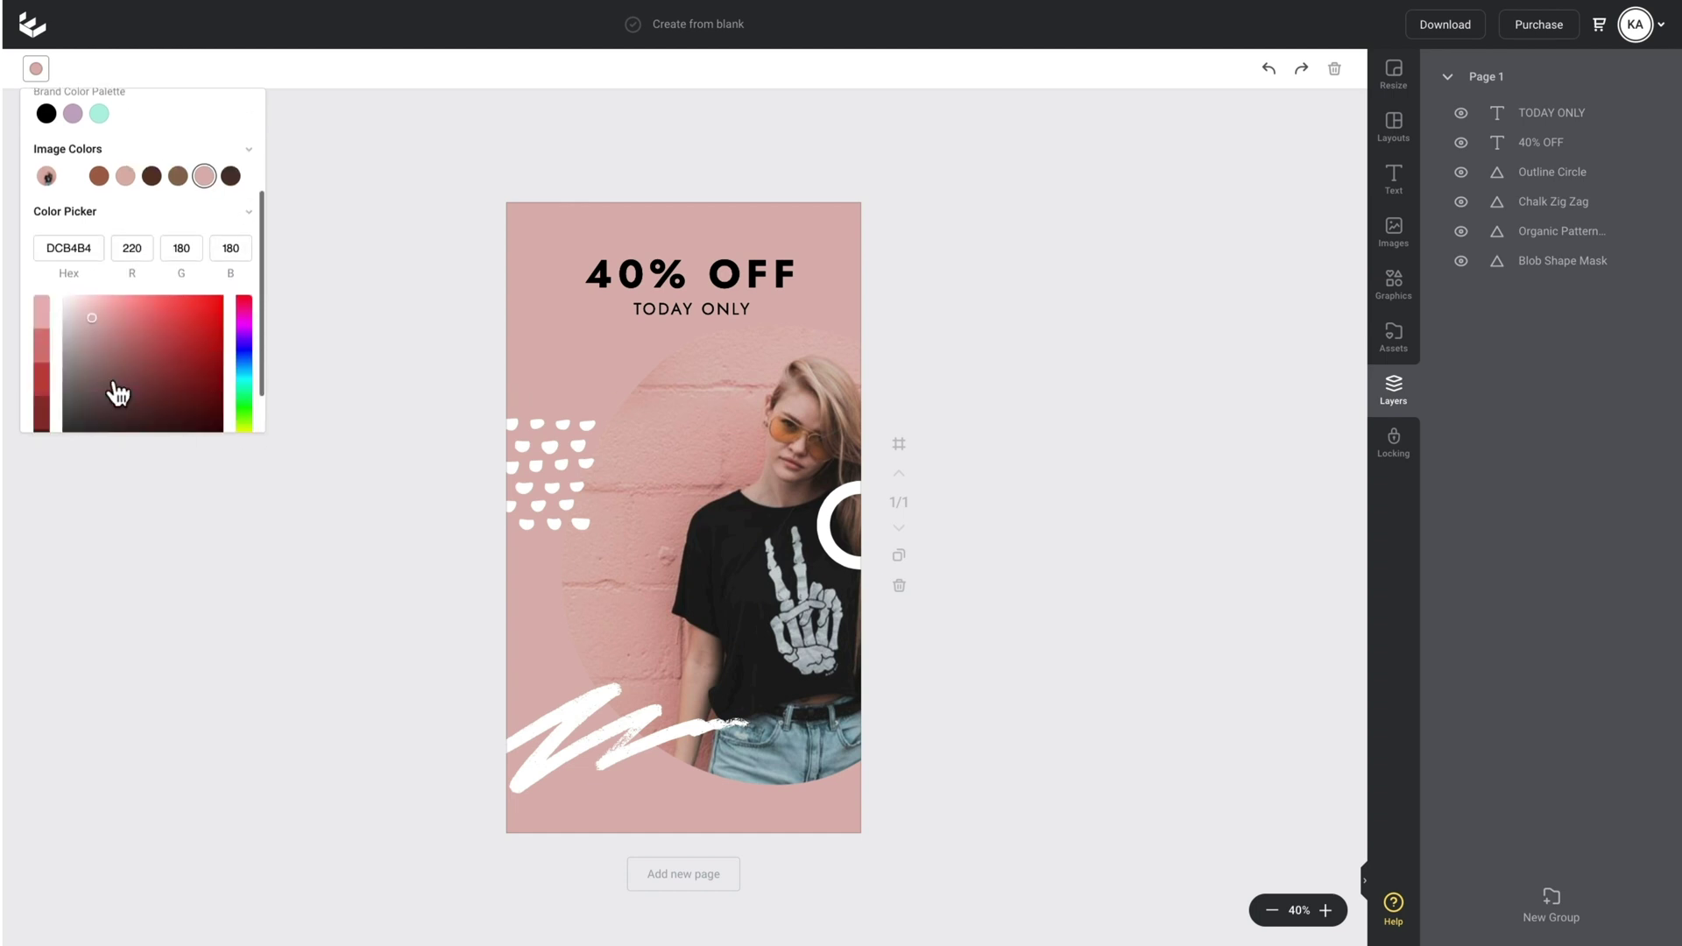
{"action": "left_click_drag", "start_coordinate": [111, 277], "coordinate": [108, 276]}
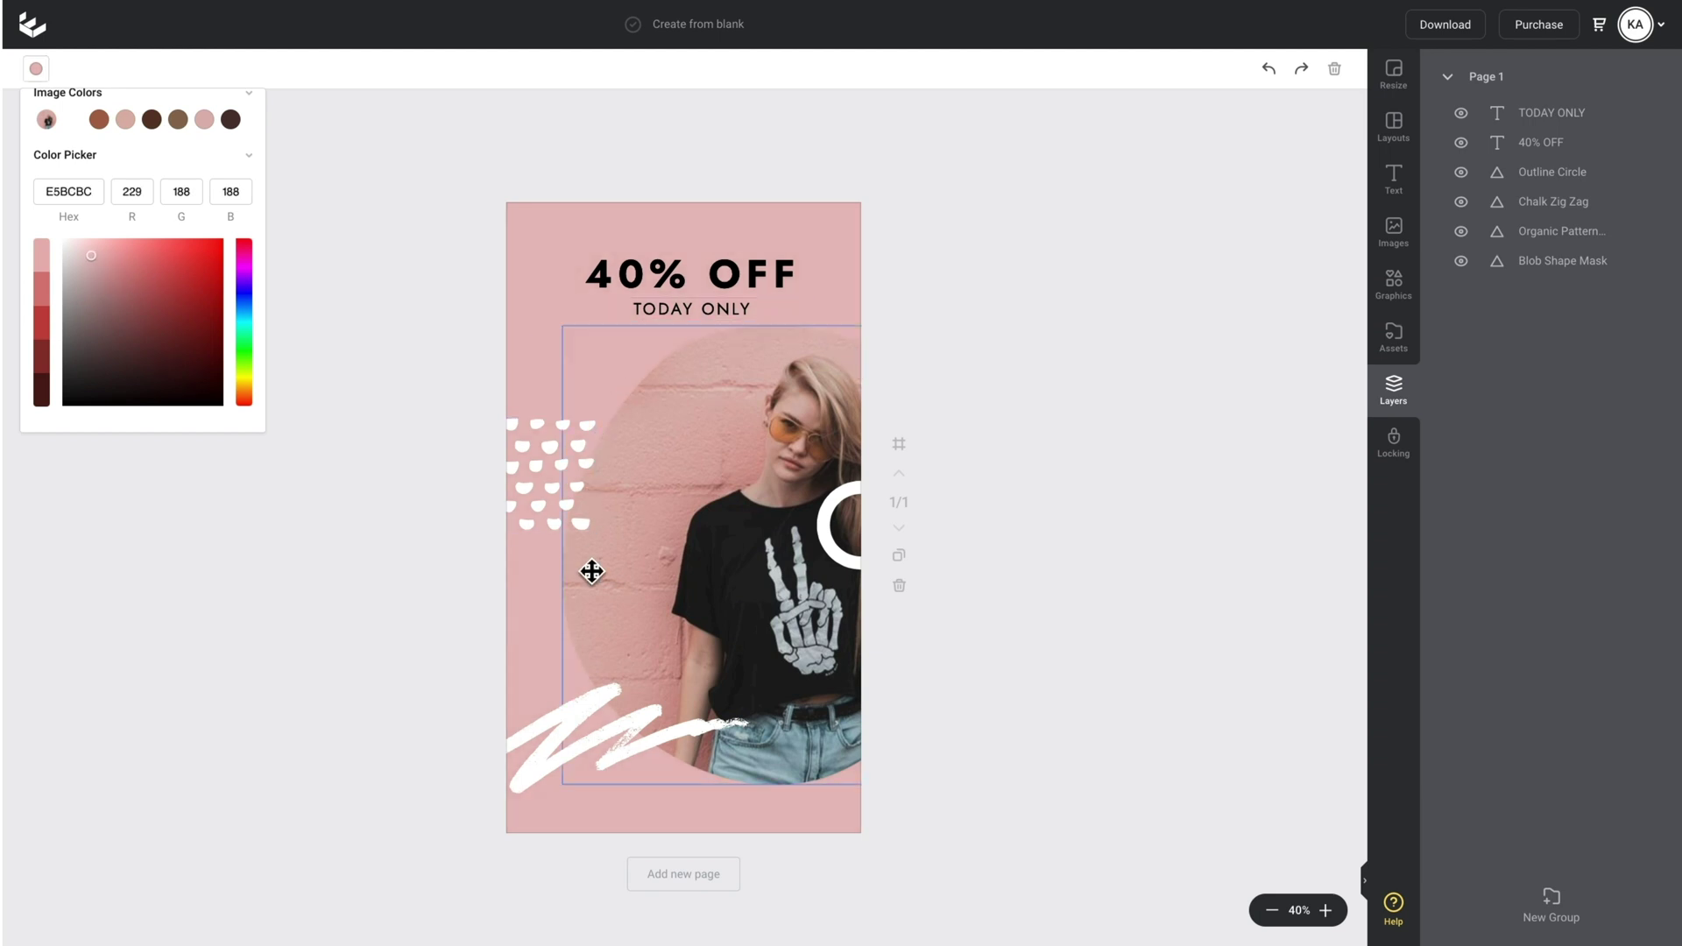
Step: Recrop the masked photo so the model shifts slightly left within the blob
{"action": "left_click", "coordinate": [774, 382]}
{"action": "double_click", "coordinate": [747, 394]}
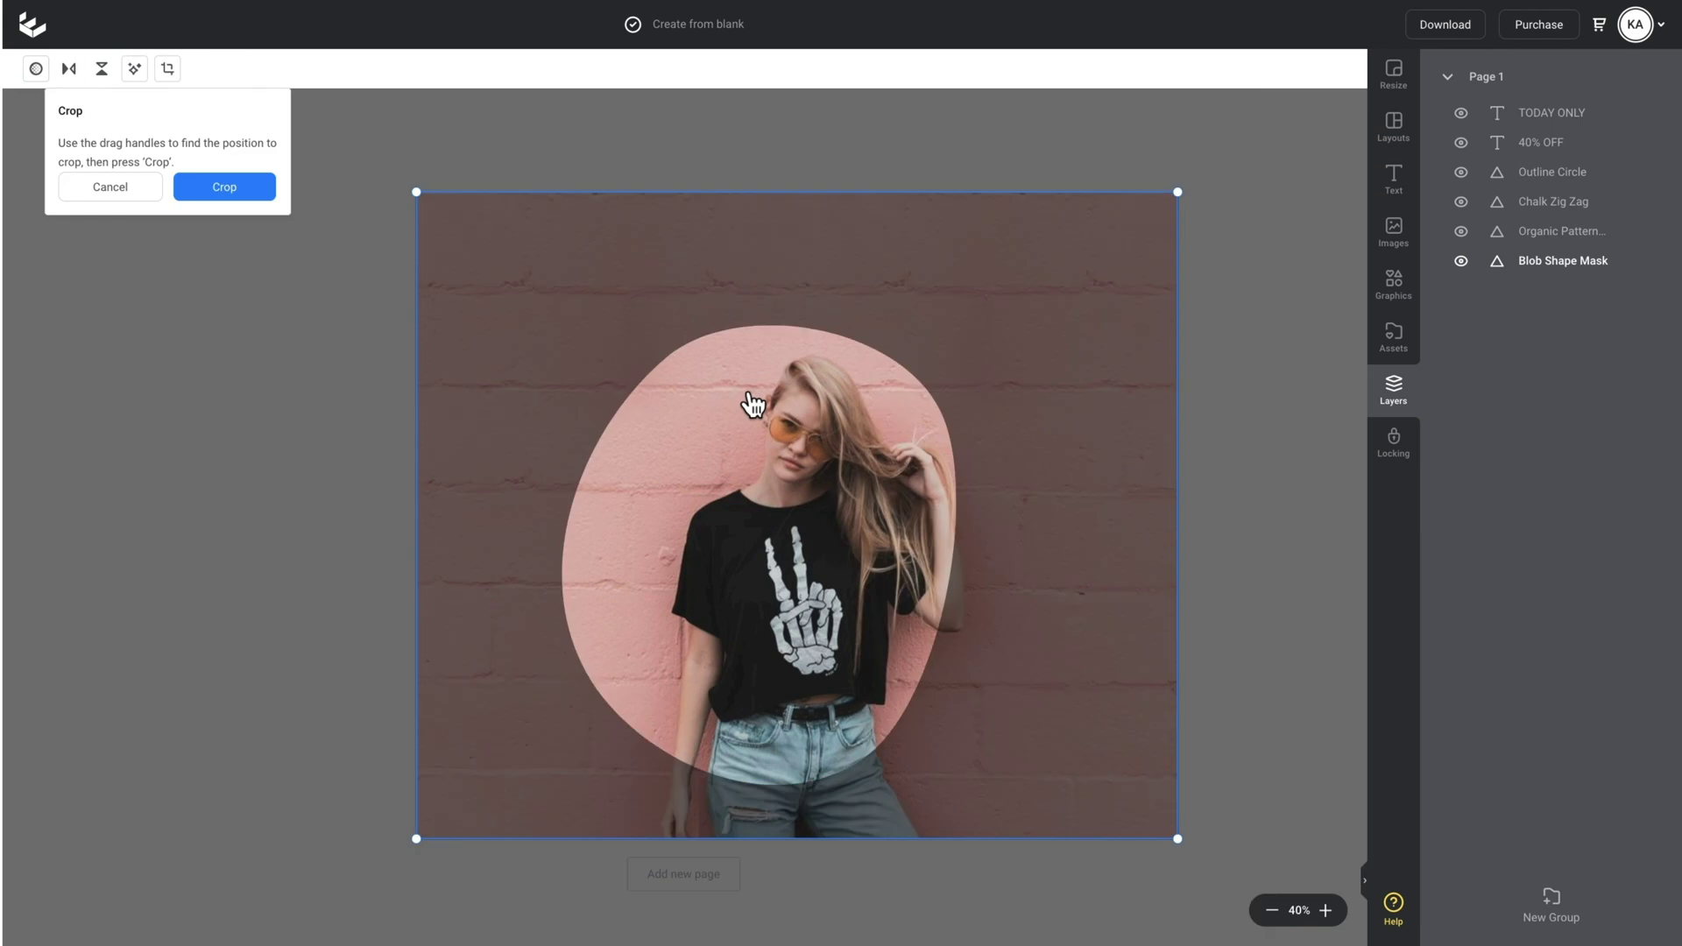
{"action": "left_click_drag", "start_coordinate": [785, 412], "coordinate": [739, 395]}
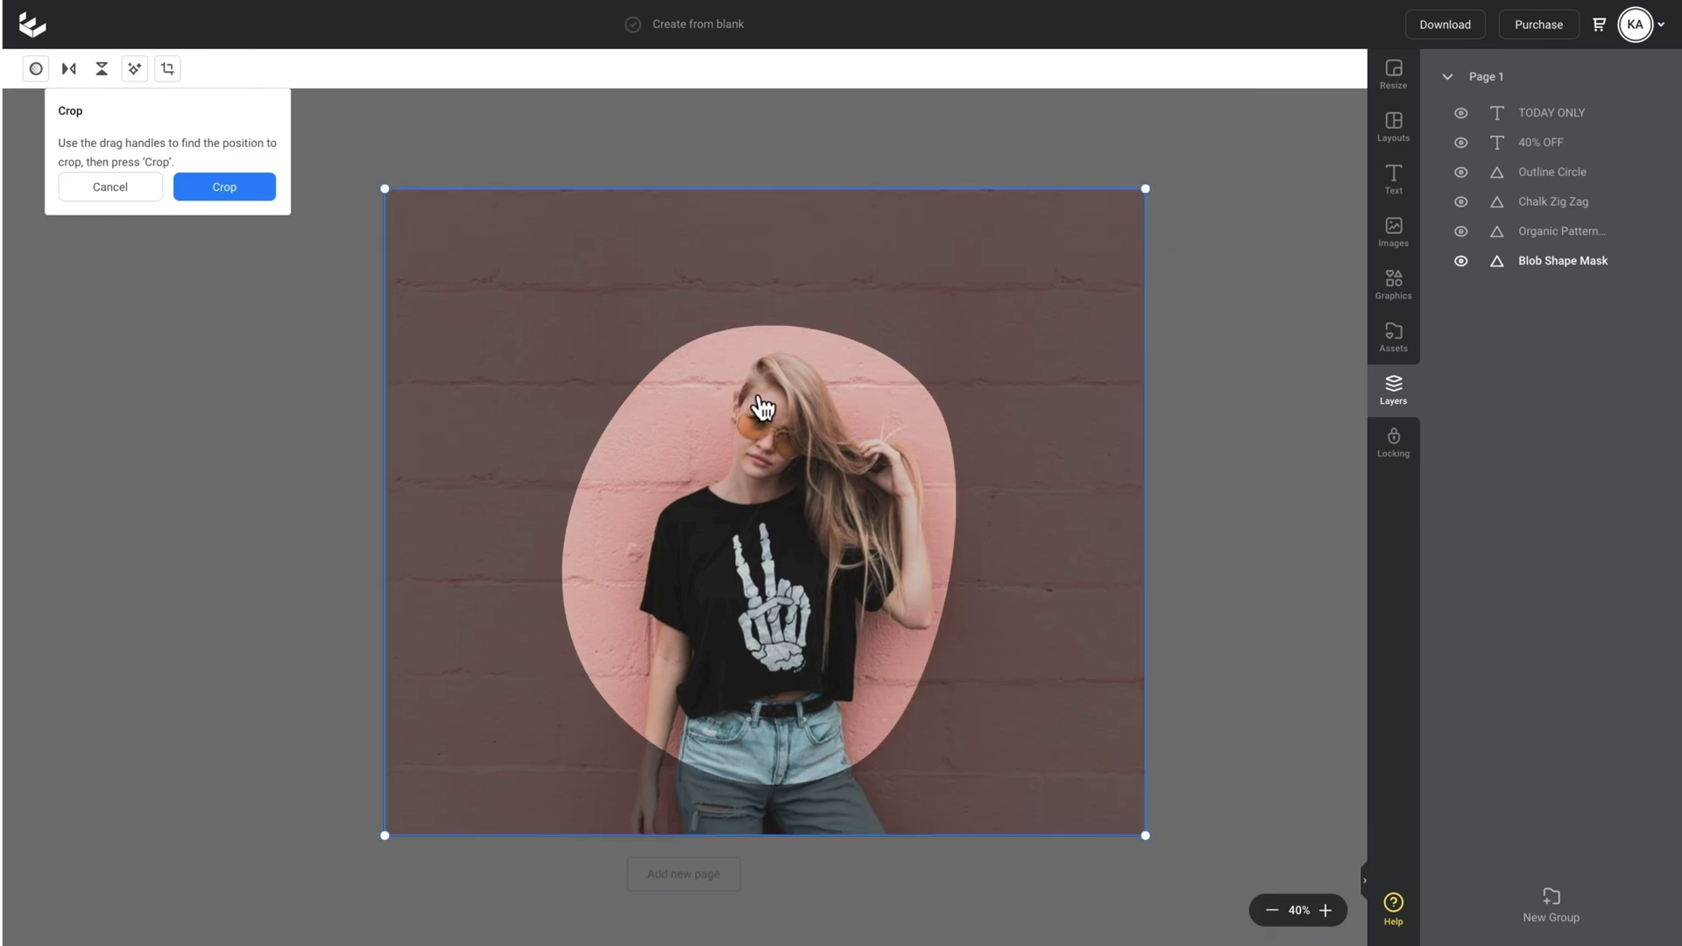
{"action": "left_click", "coordinate": [263, 190]}
{"action": "left_click", "coordinate": [221, 412]}
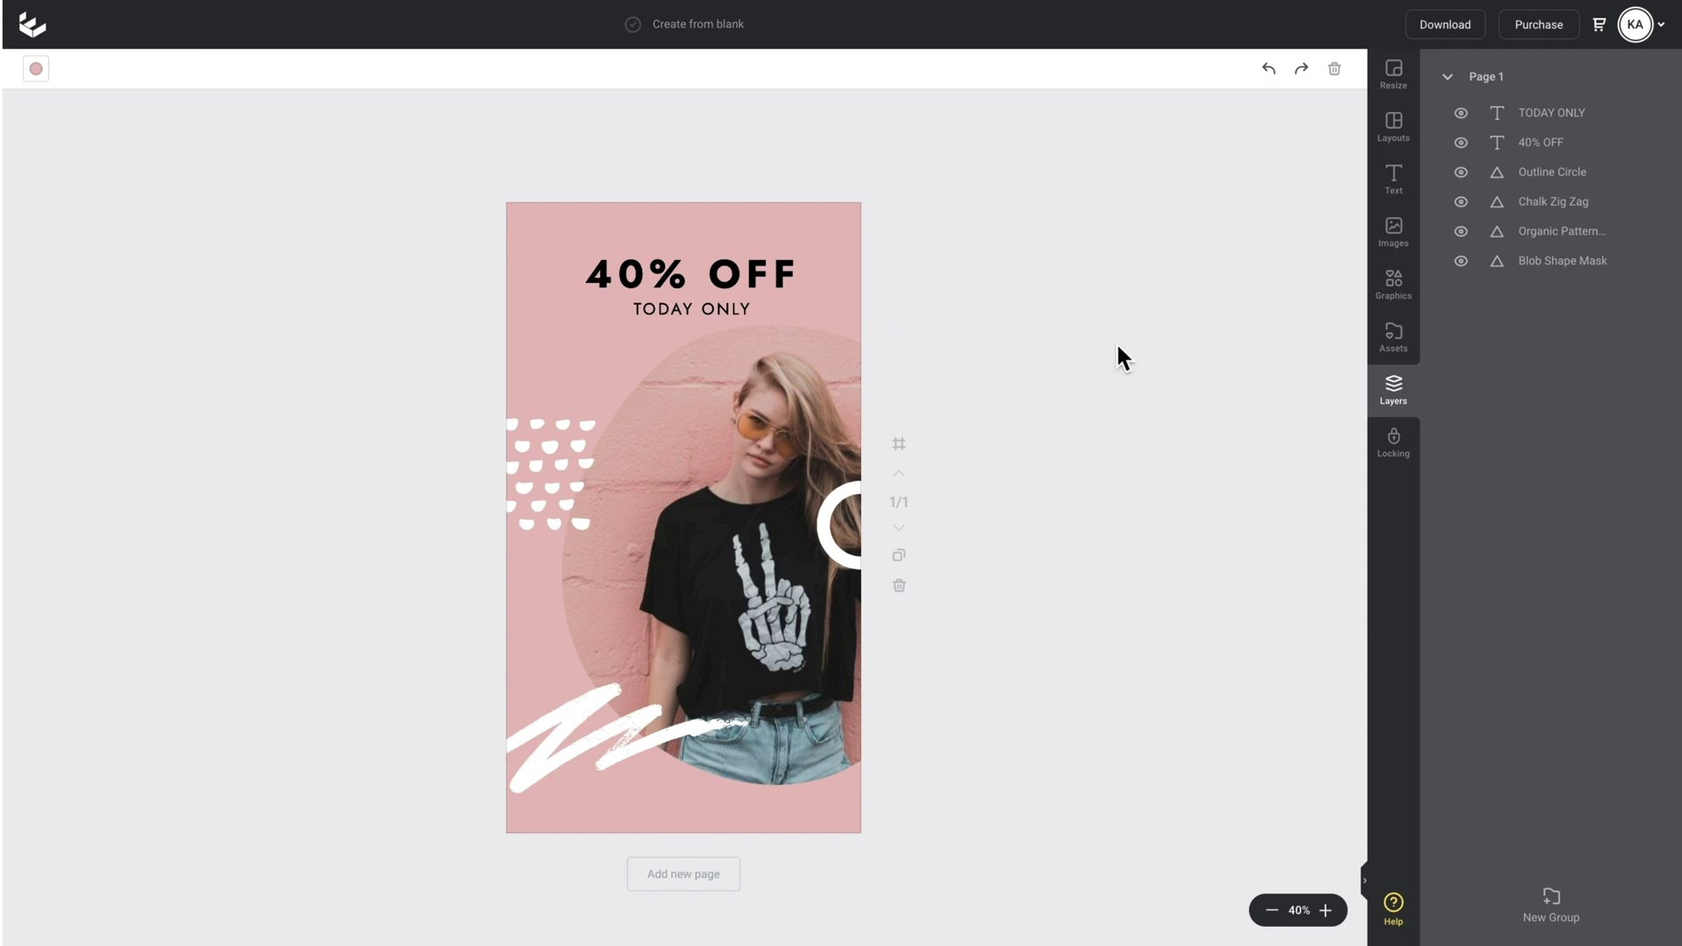
Step: Layer the Organic Pattern under the photo at the left edge and lower the ring on the right edge
{"action": "left_click", "coordinate": [555, 462]}
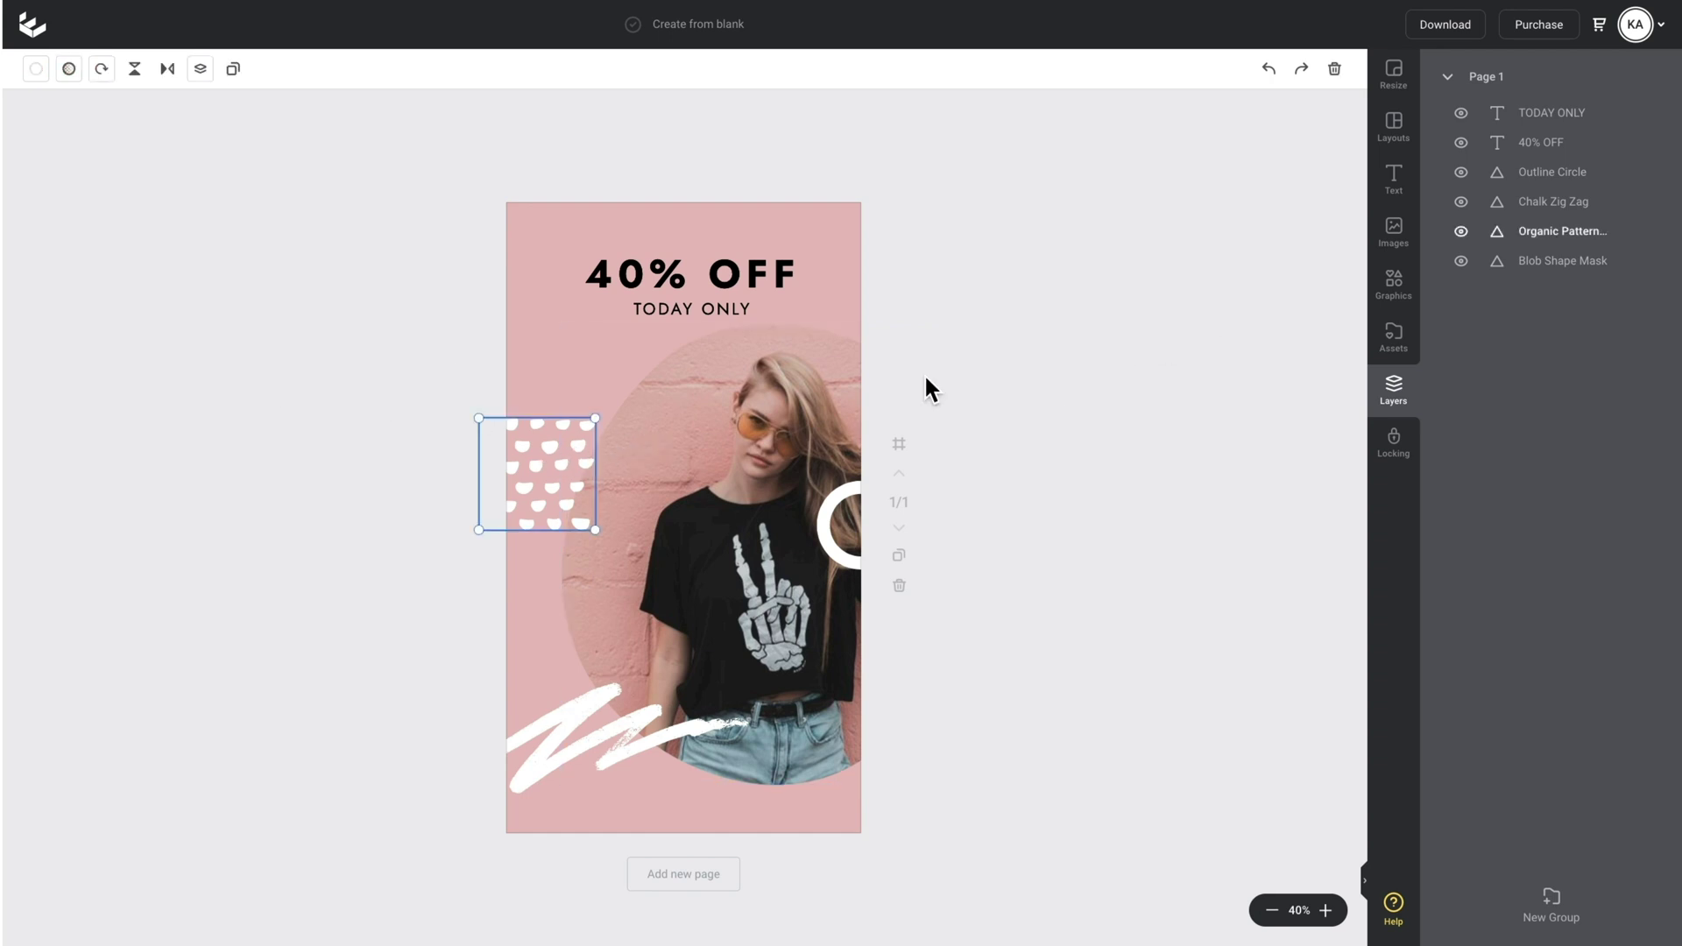
{"action": "left_click_drag", "start_coordinate": [1559, 237], "coordinate": [1578, 283]}
{"action": "left_click_drag", "start_coordinate": [561, 480], "coordinate": [552, 485]}
{"action": "left_click_drag", "start_coordinate": [831, 530], "coordinate": [840, 632]}
{"action": "left_click", "coordinate": [1132, 532]}
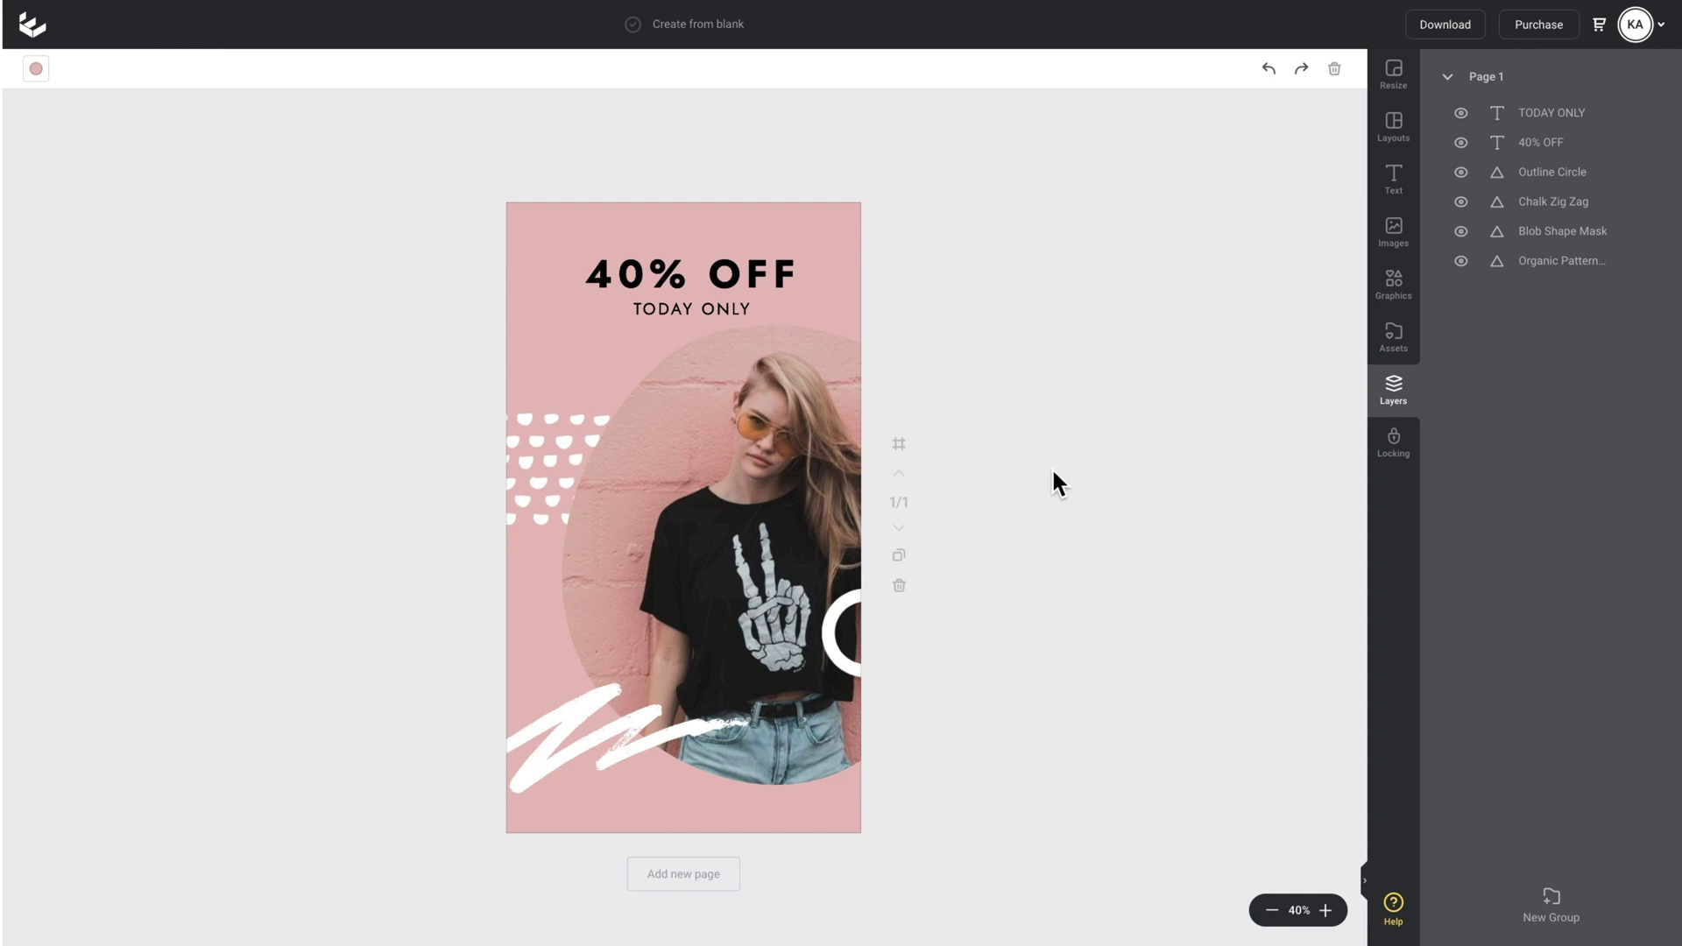
Step: Remove the background from fashion-image-on-pink.jpg in My Images, then reopen the Instagram Story design
{"action": "left_click", "coordinate": [35, 28]}
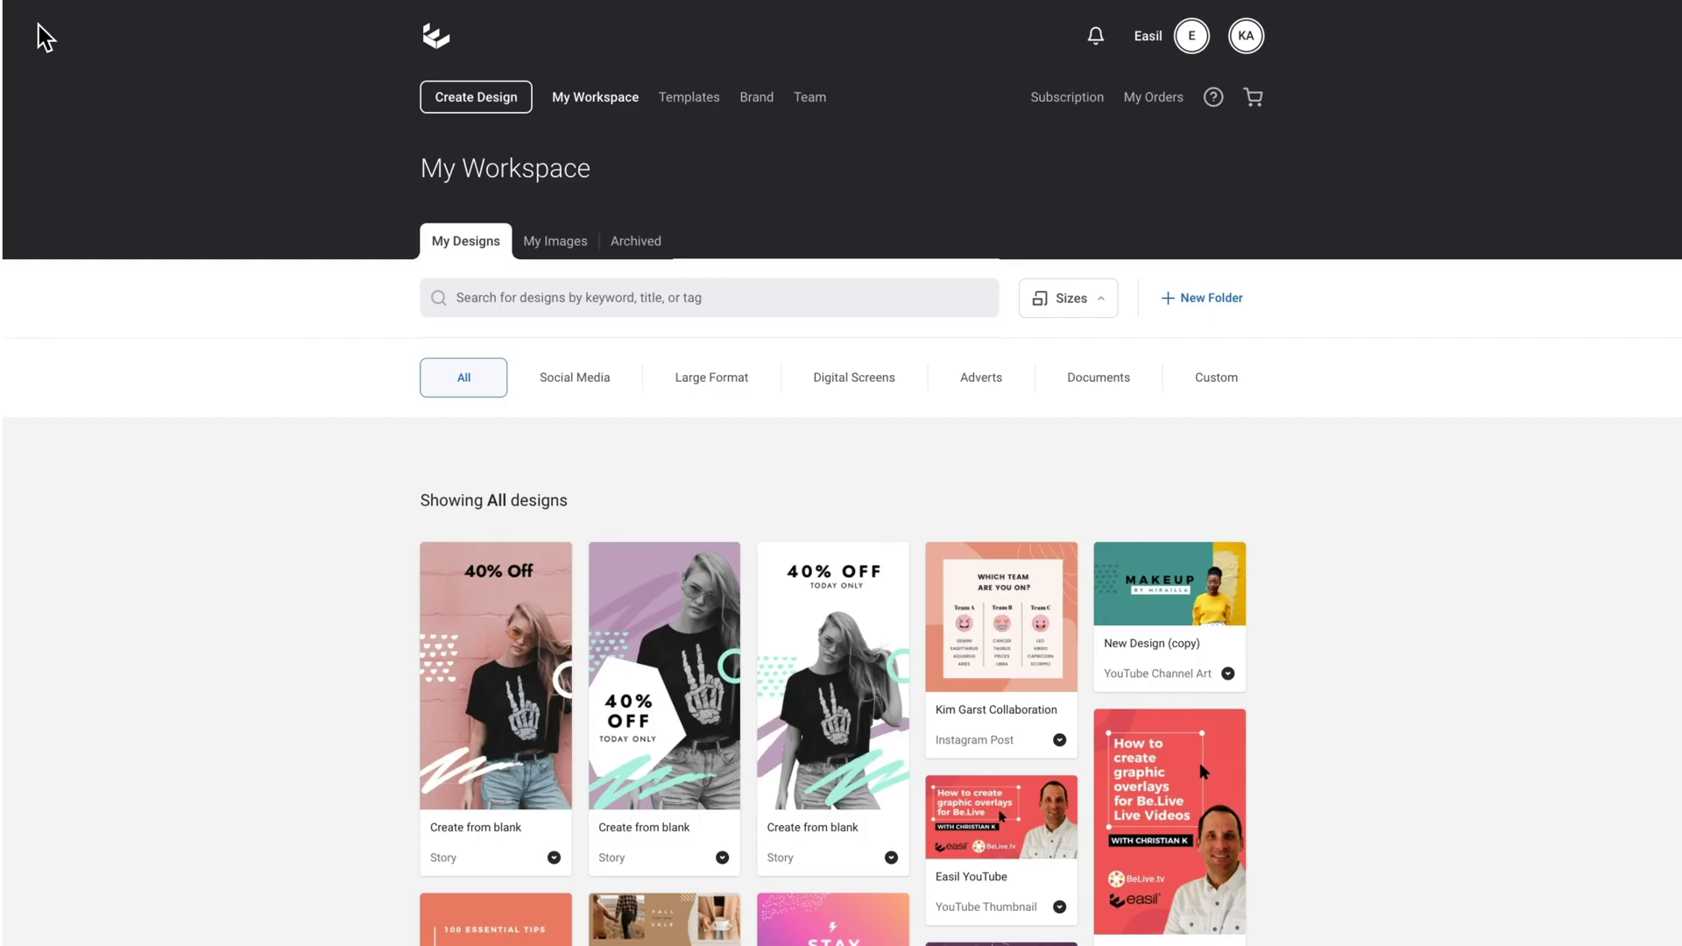
{"action": "left_click", "coordinate": [566, 260]}
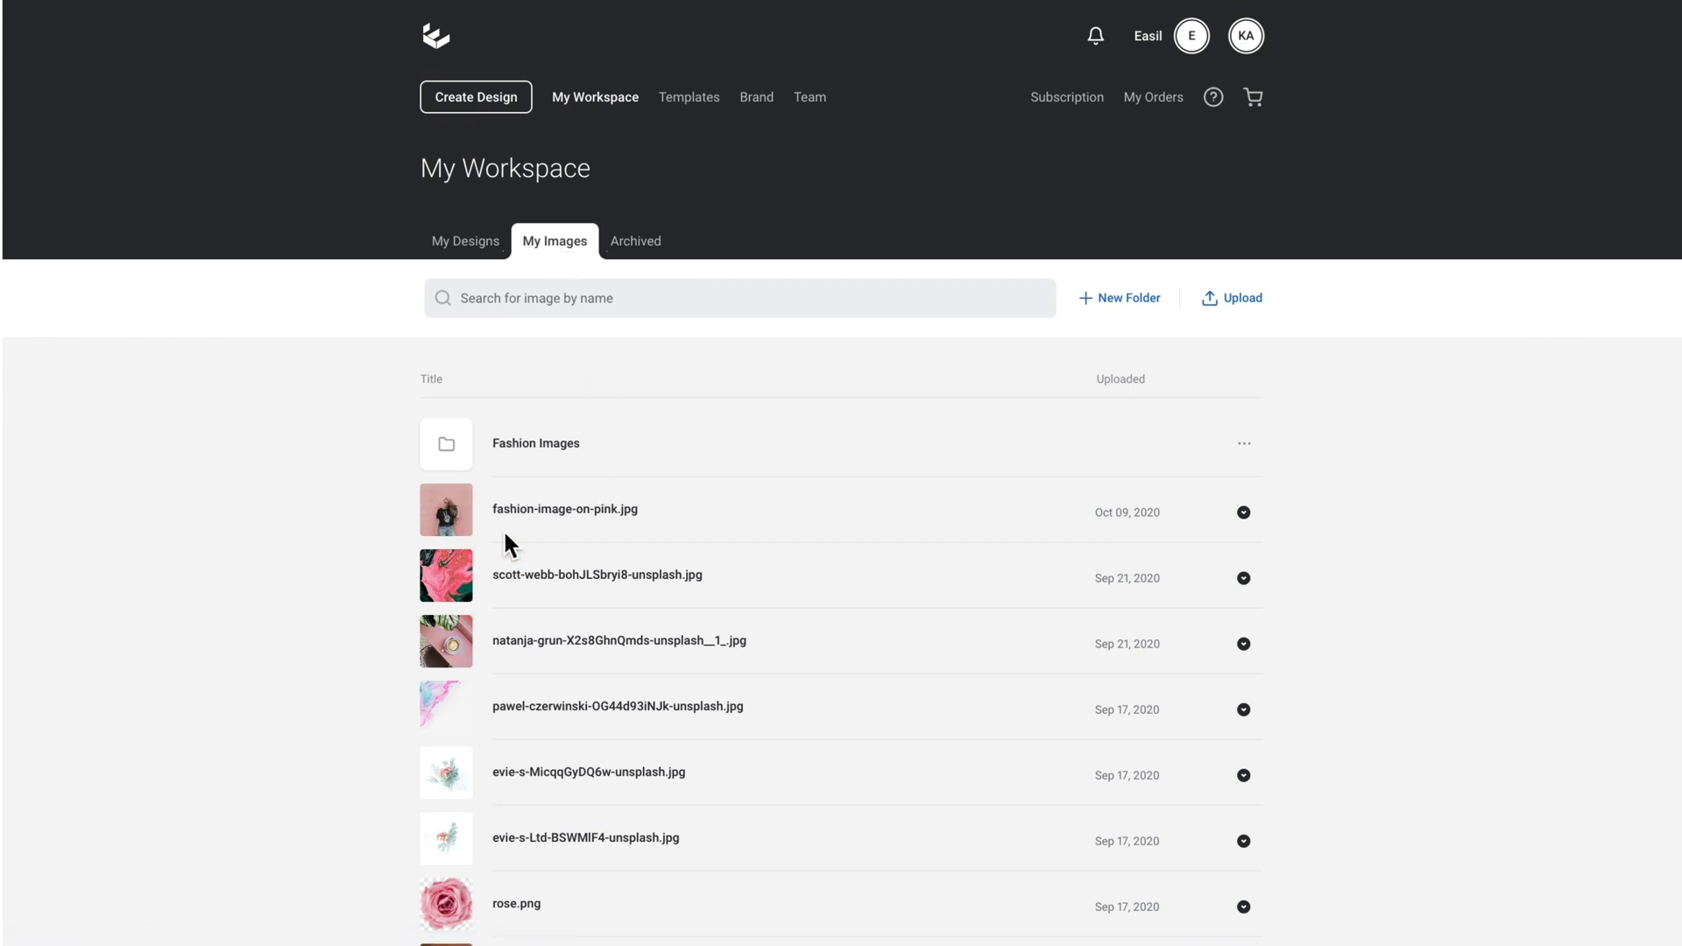
{"action": "left_click", "coordinate": [1255, 519]}
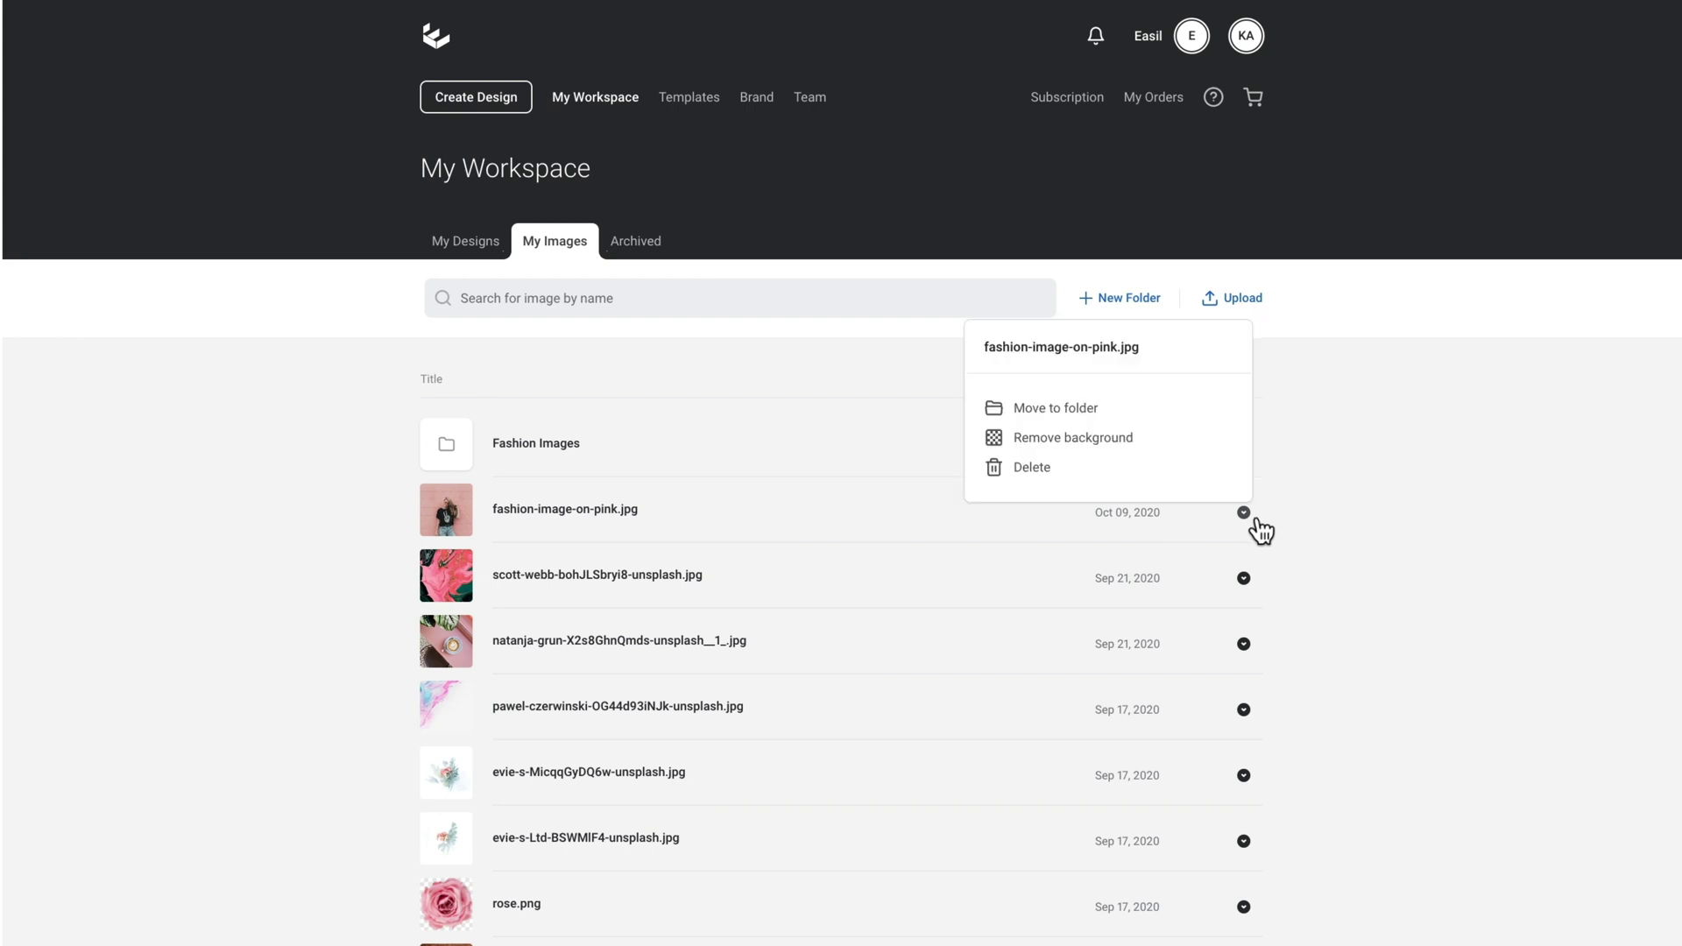
{"action": "left_click", "coordinate": [1094, 443]}
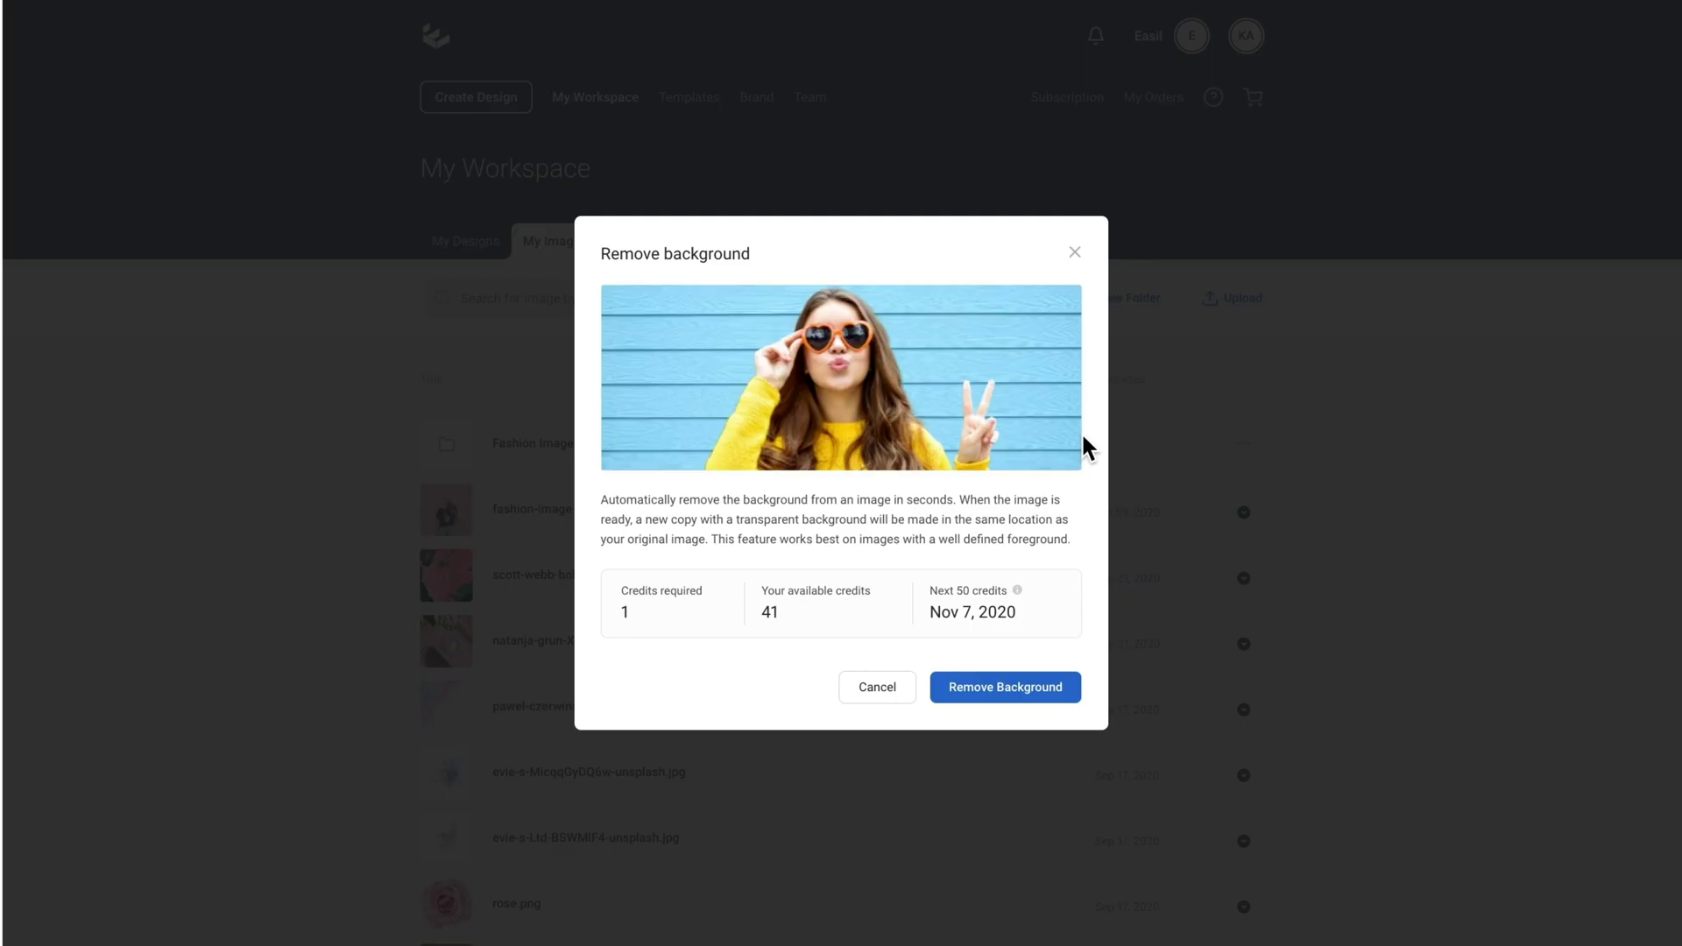
{"action": "left_click", "coordinate": [1063, 704]}
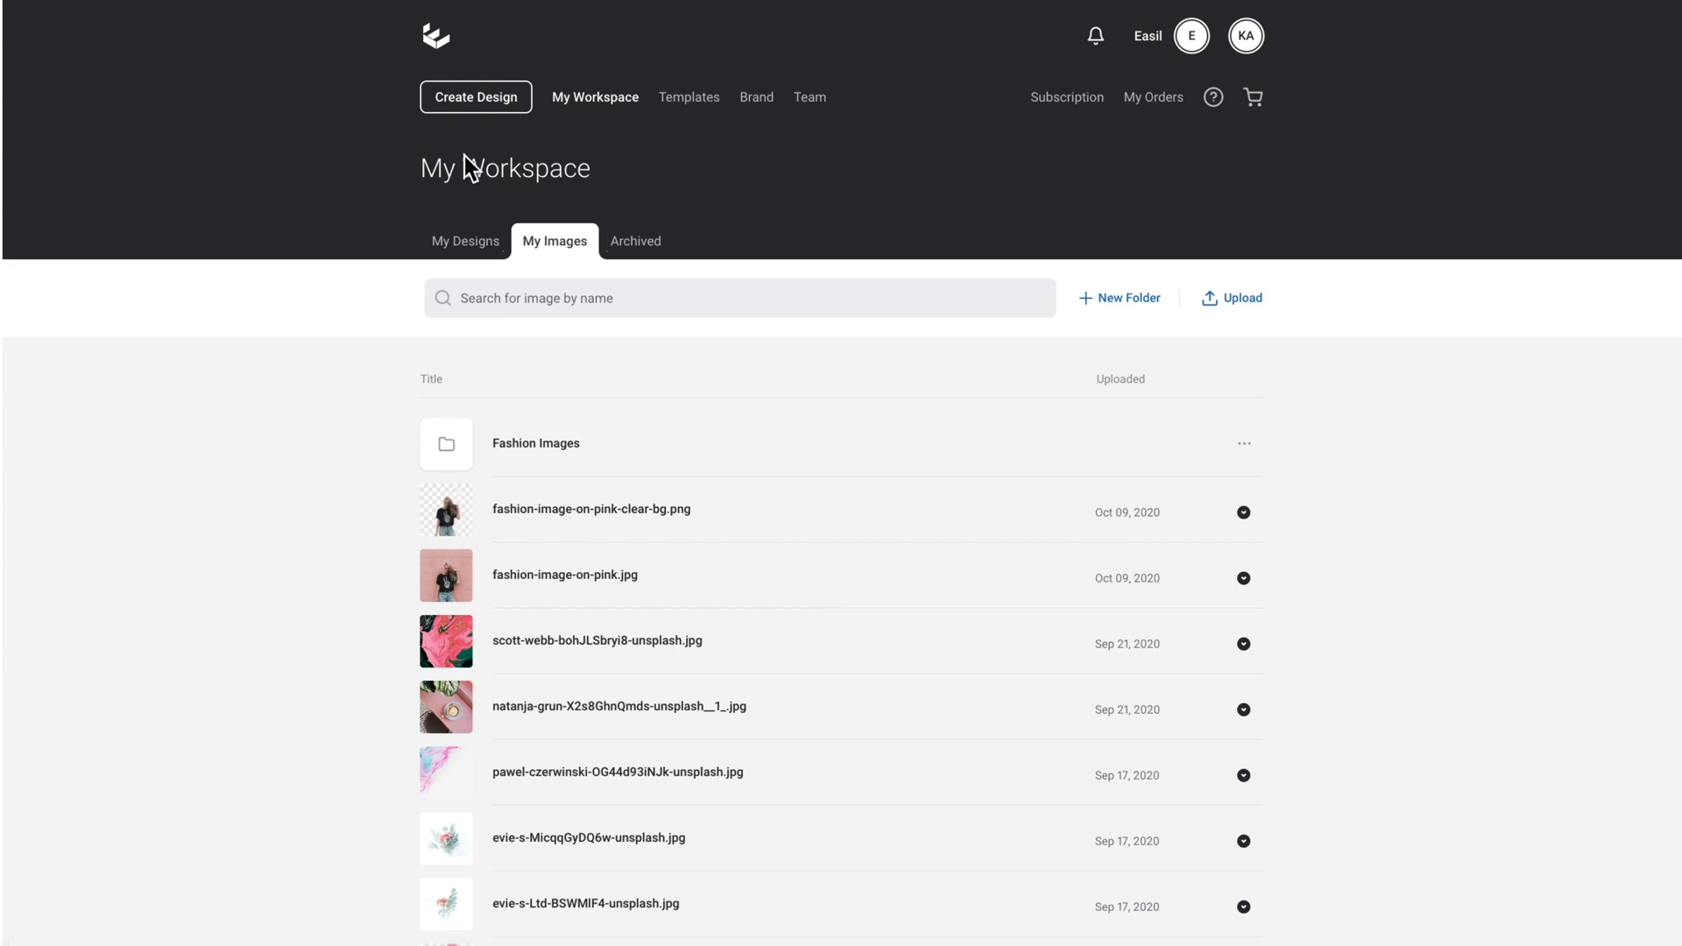
{"action": "left_click", "coordinate": [481, 249]}
{"action": "left_click", "coordinate": [508, 594]}
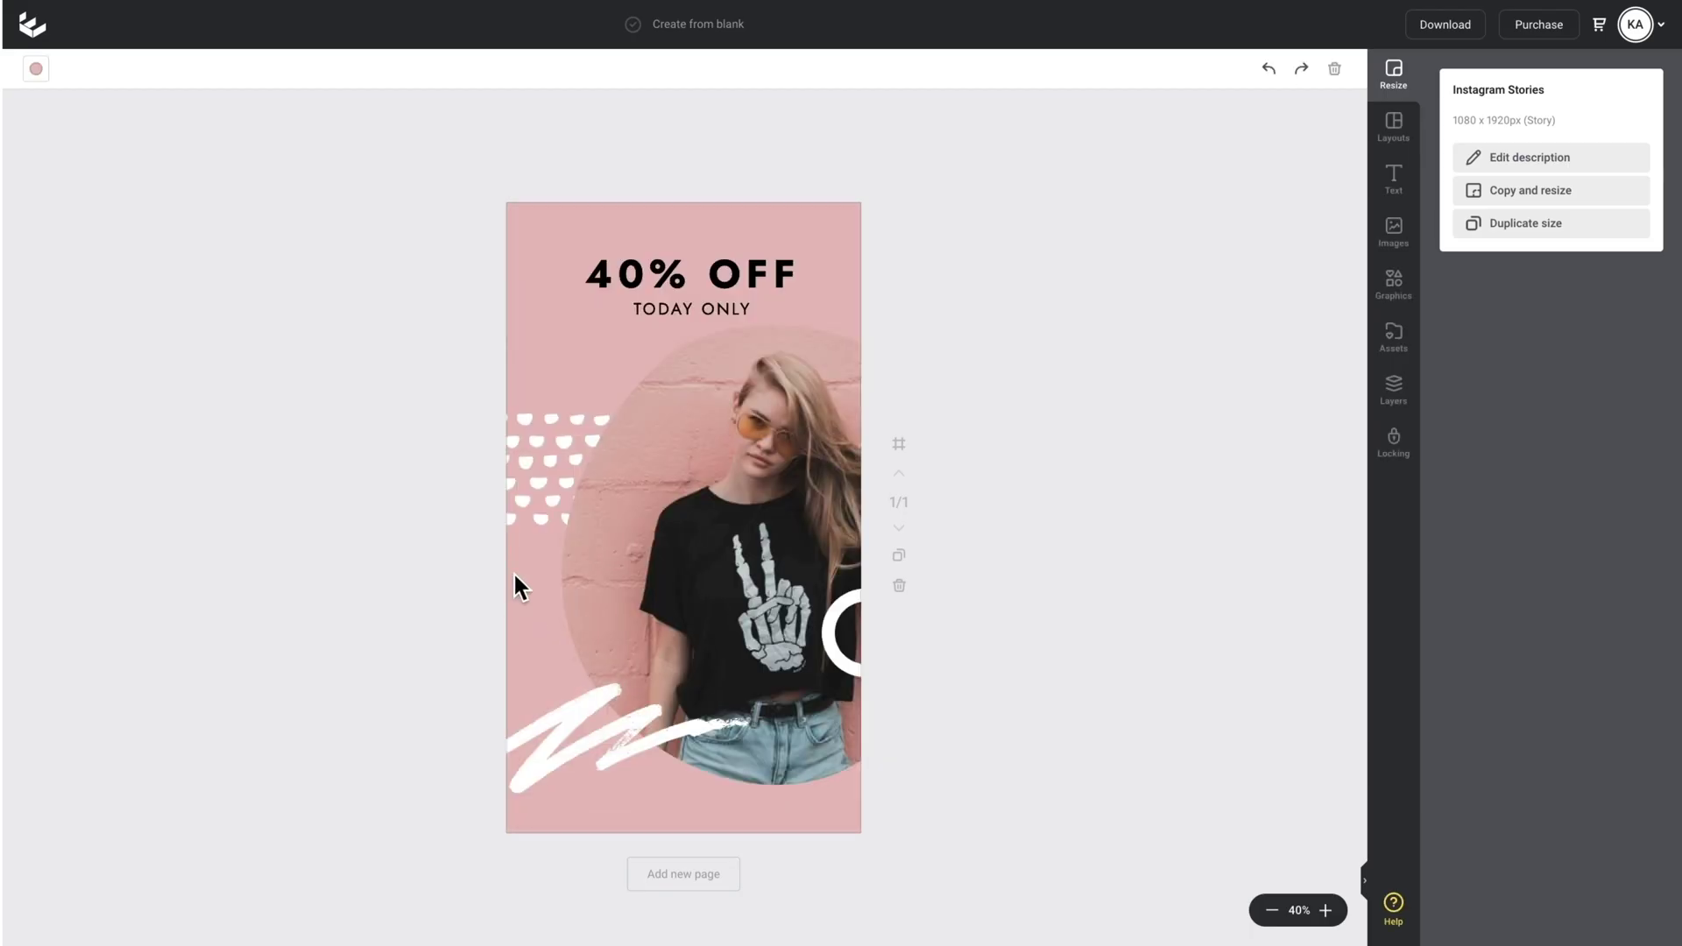
Step: Add the fashion-image-on-pink-clear-bg cut-out to the Story, enlarge it and centre it
{"action": "left_click", "coordinate": [1417, 254]}
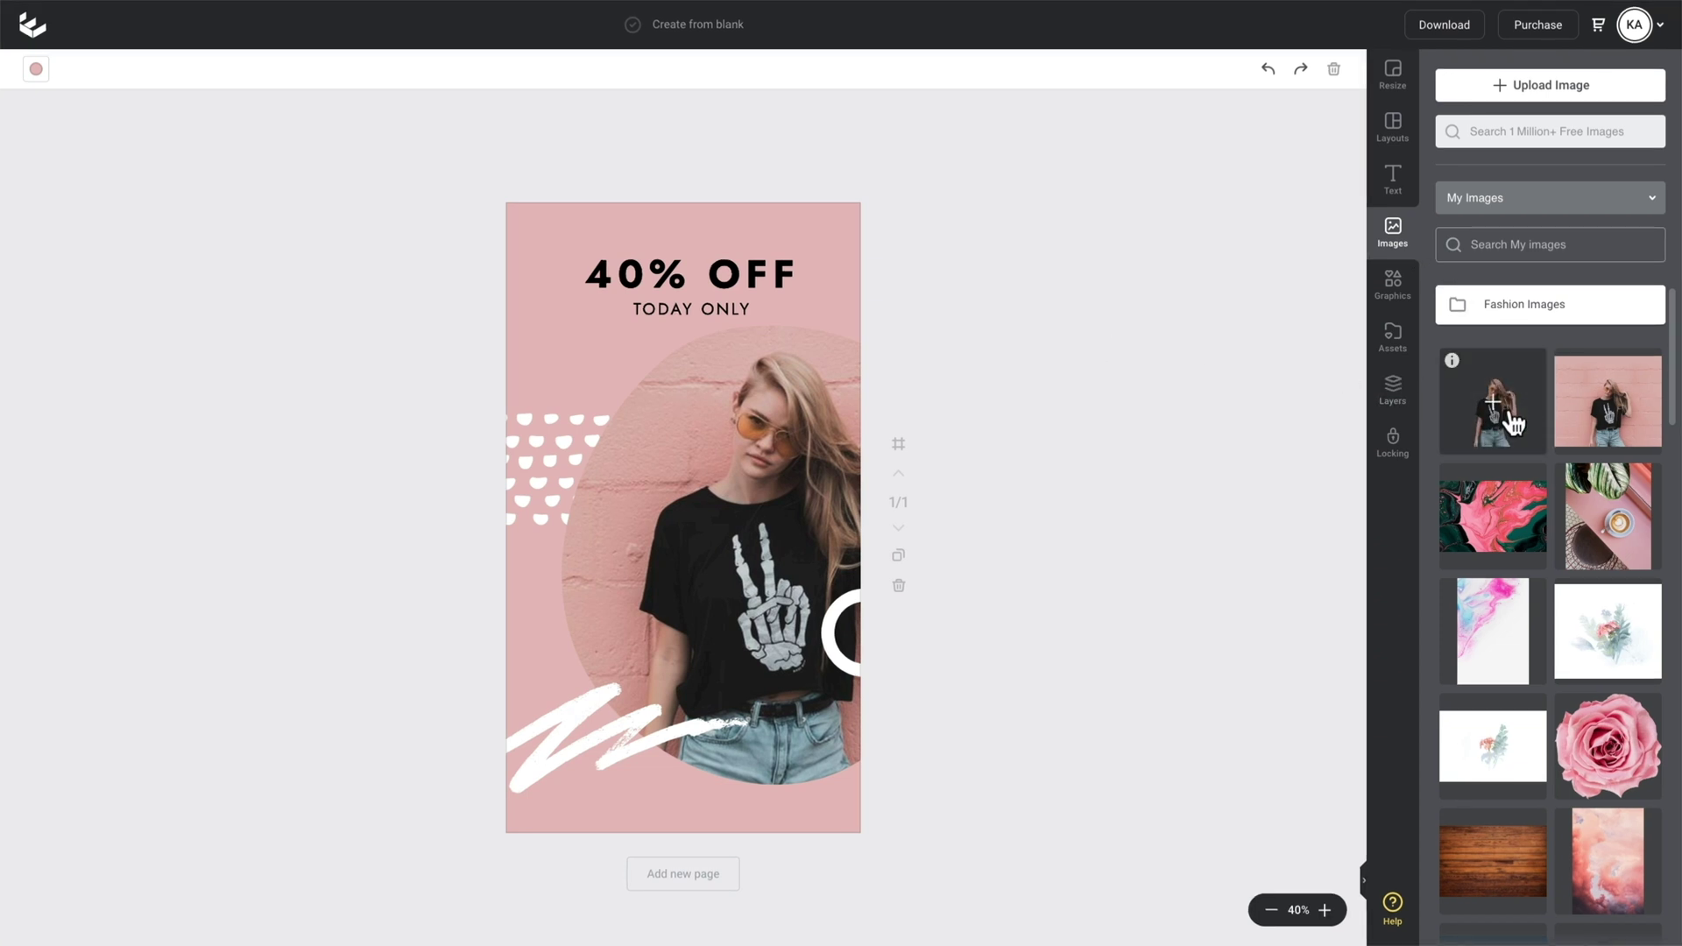
{"action": "left_click", "coordinate": [1514, 422]}
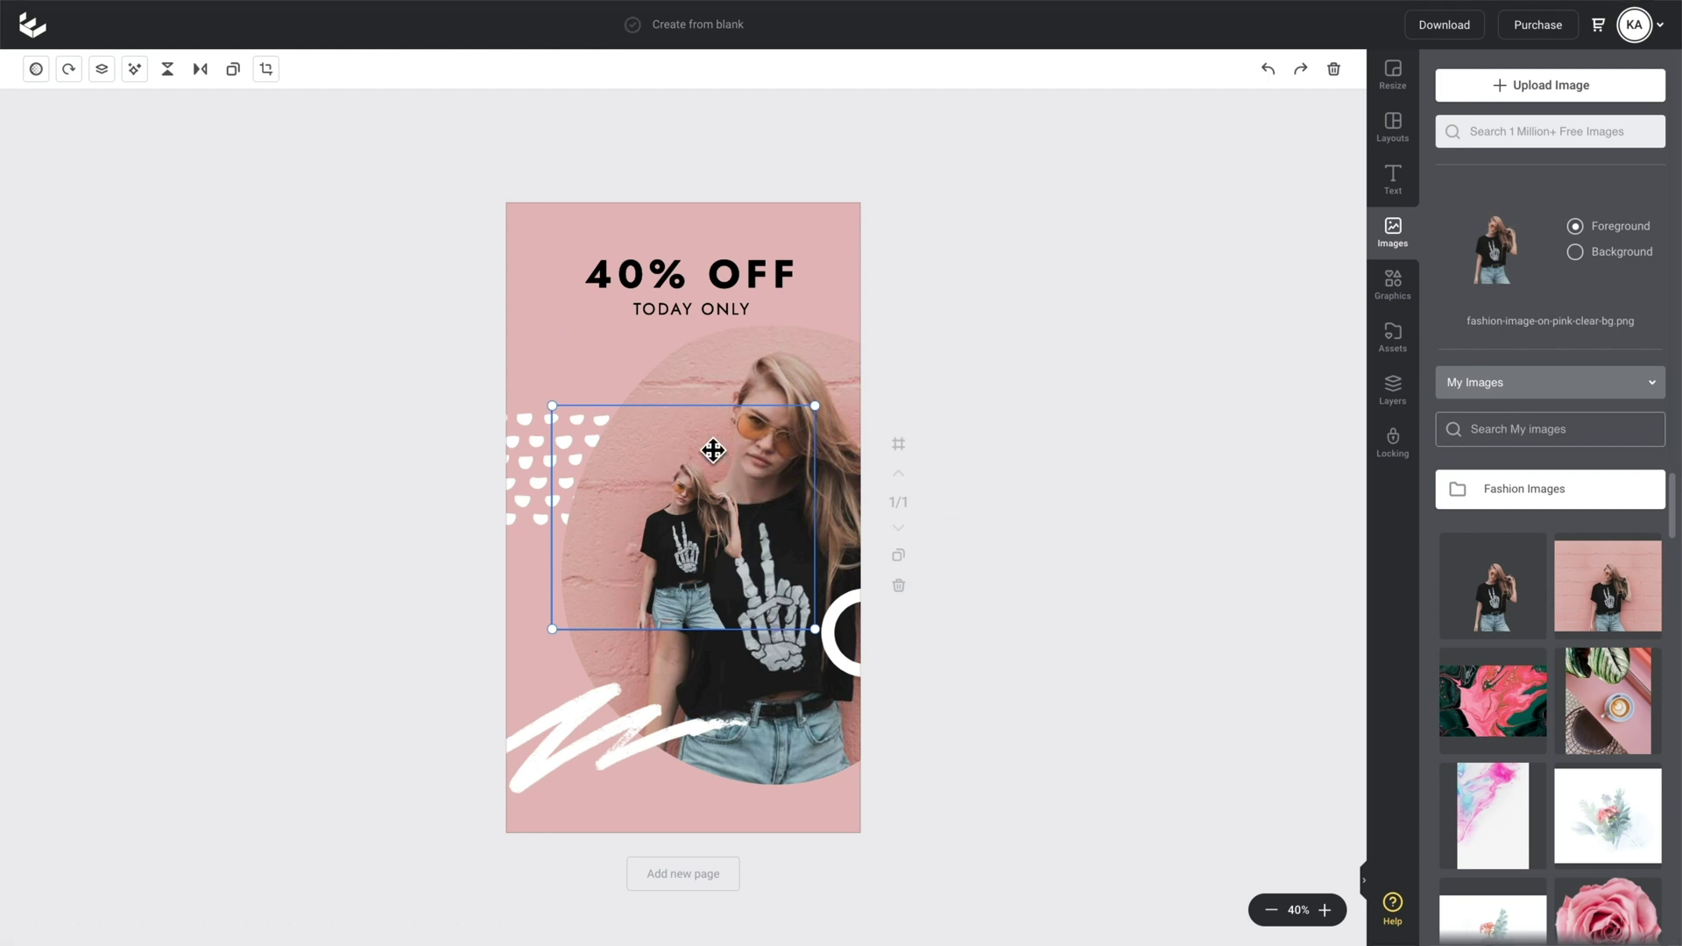
{"action": "left_click_drag", "start_coordinate": [815, 406], "coordinate": [1008, 223]}
{"action": "left_click_drag", "start_coordinate": [802, 484], "coordinate": [698, 526]}
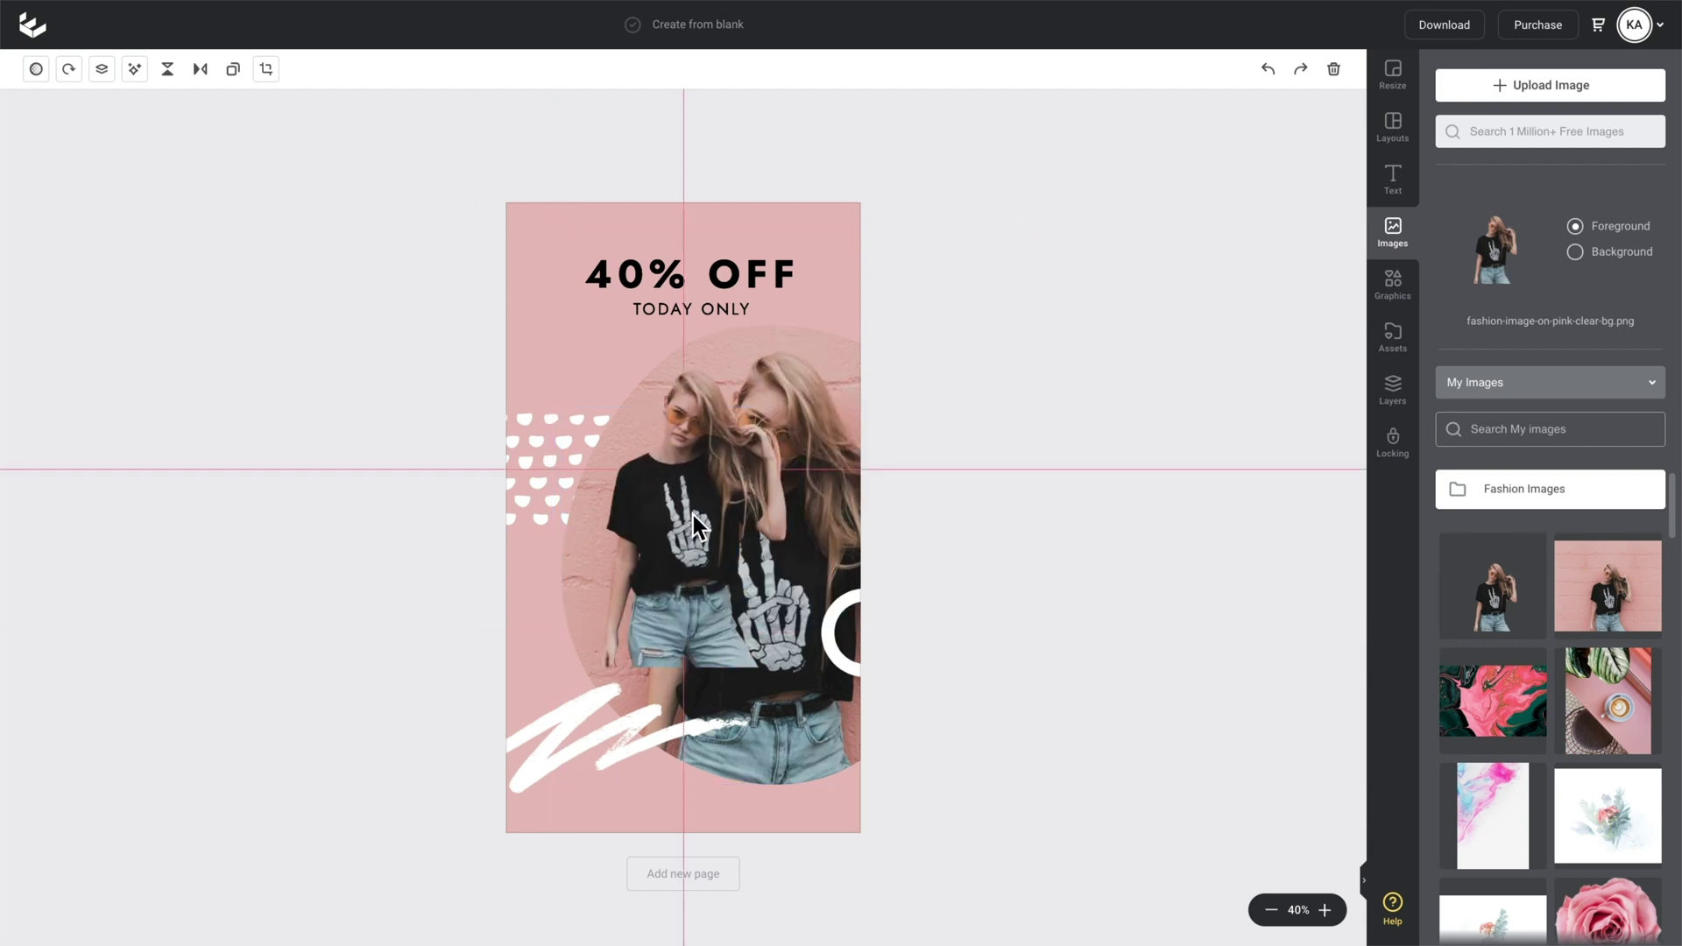
Step: Crop the cut-out photo to one model, trimming off the second model and the top
{"action": "left_click", "coordinate": [266, 69]}
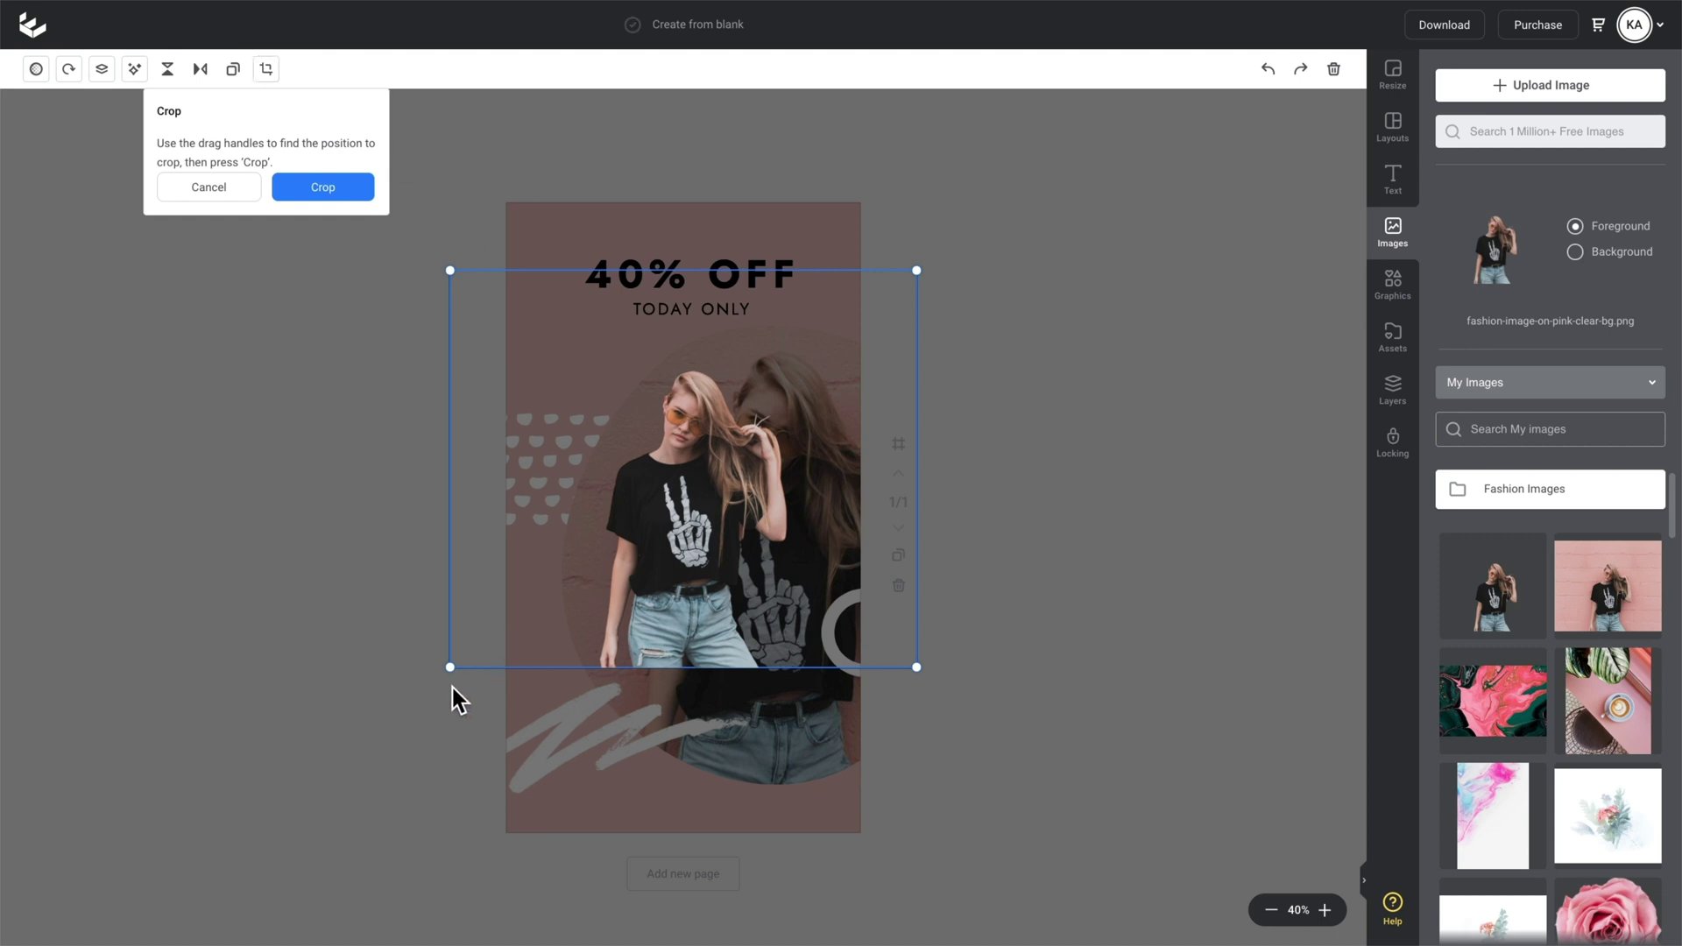
{"action": "left_click_drag", "start_coordinate": [454, 673], "coordinate": [586, 671]}
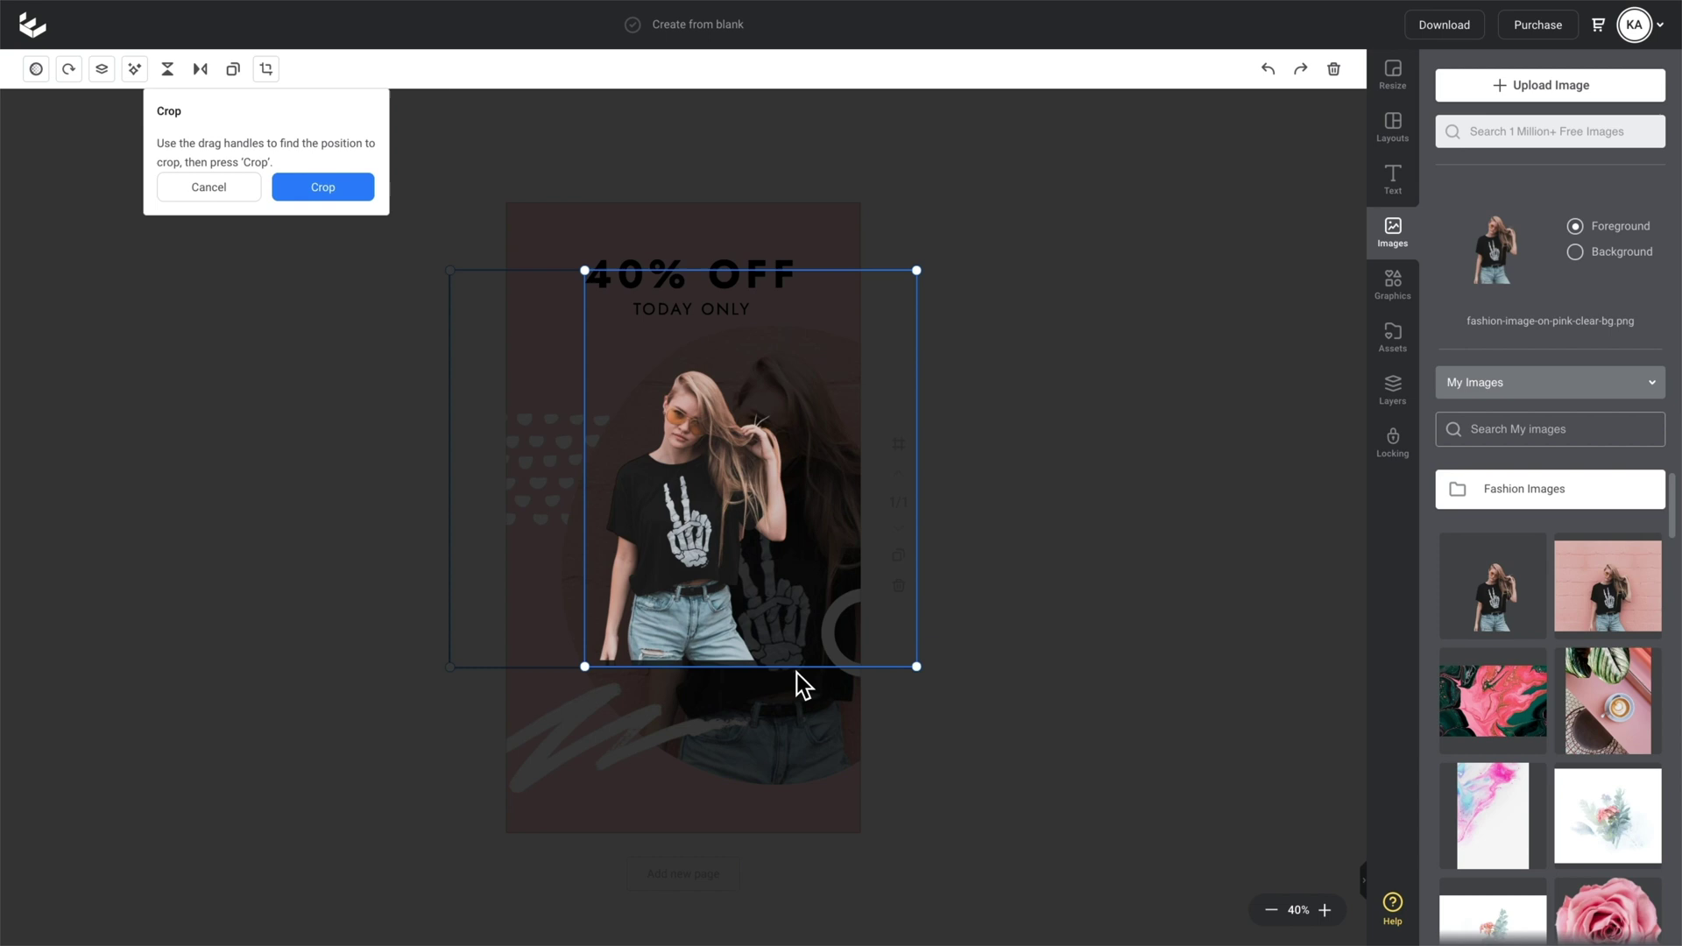
{"action": "left_click_drag", "start_coordinate": [806, 684], "coordinate": [798, 664]}
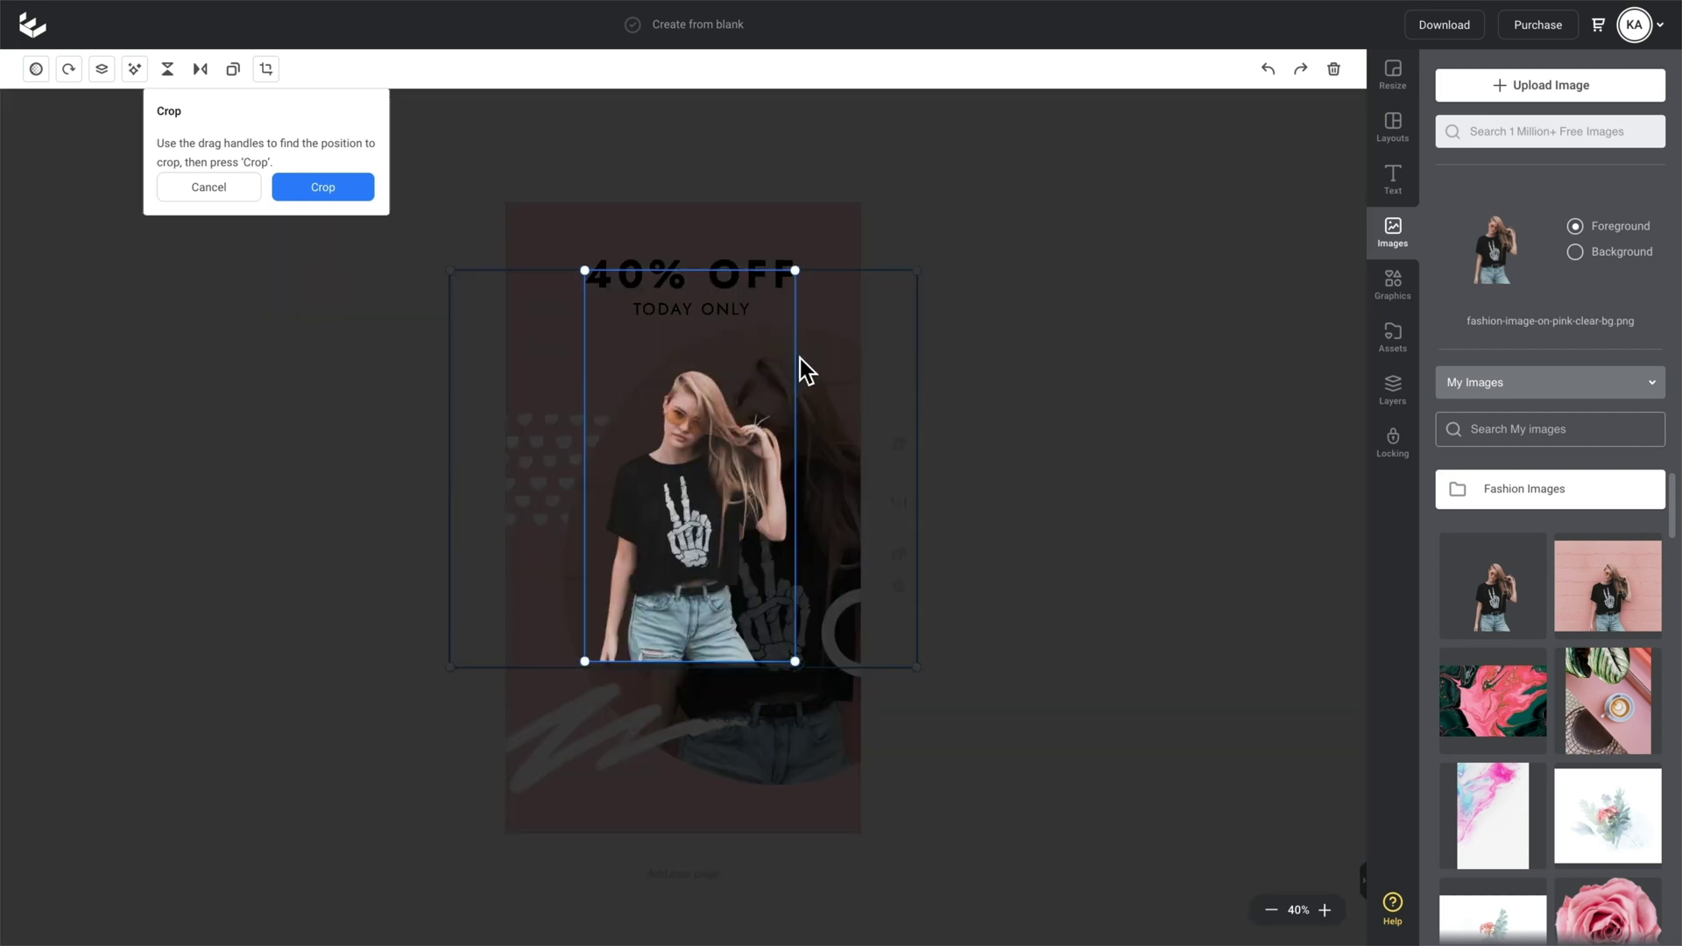
{"action": "left_click_drag", "start_coordinate": [806, 370], "coordinate": [796, 360]}
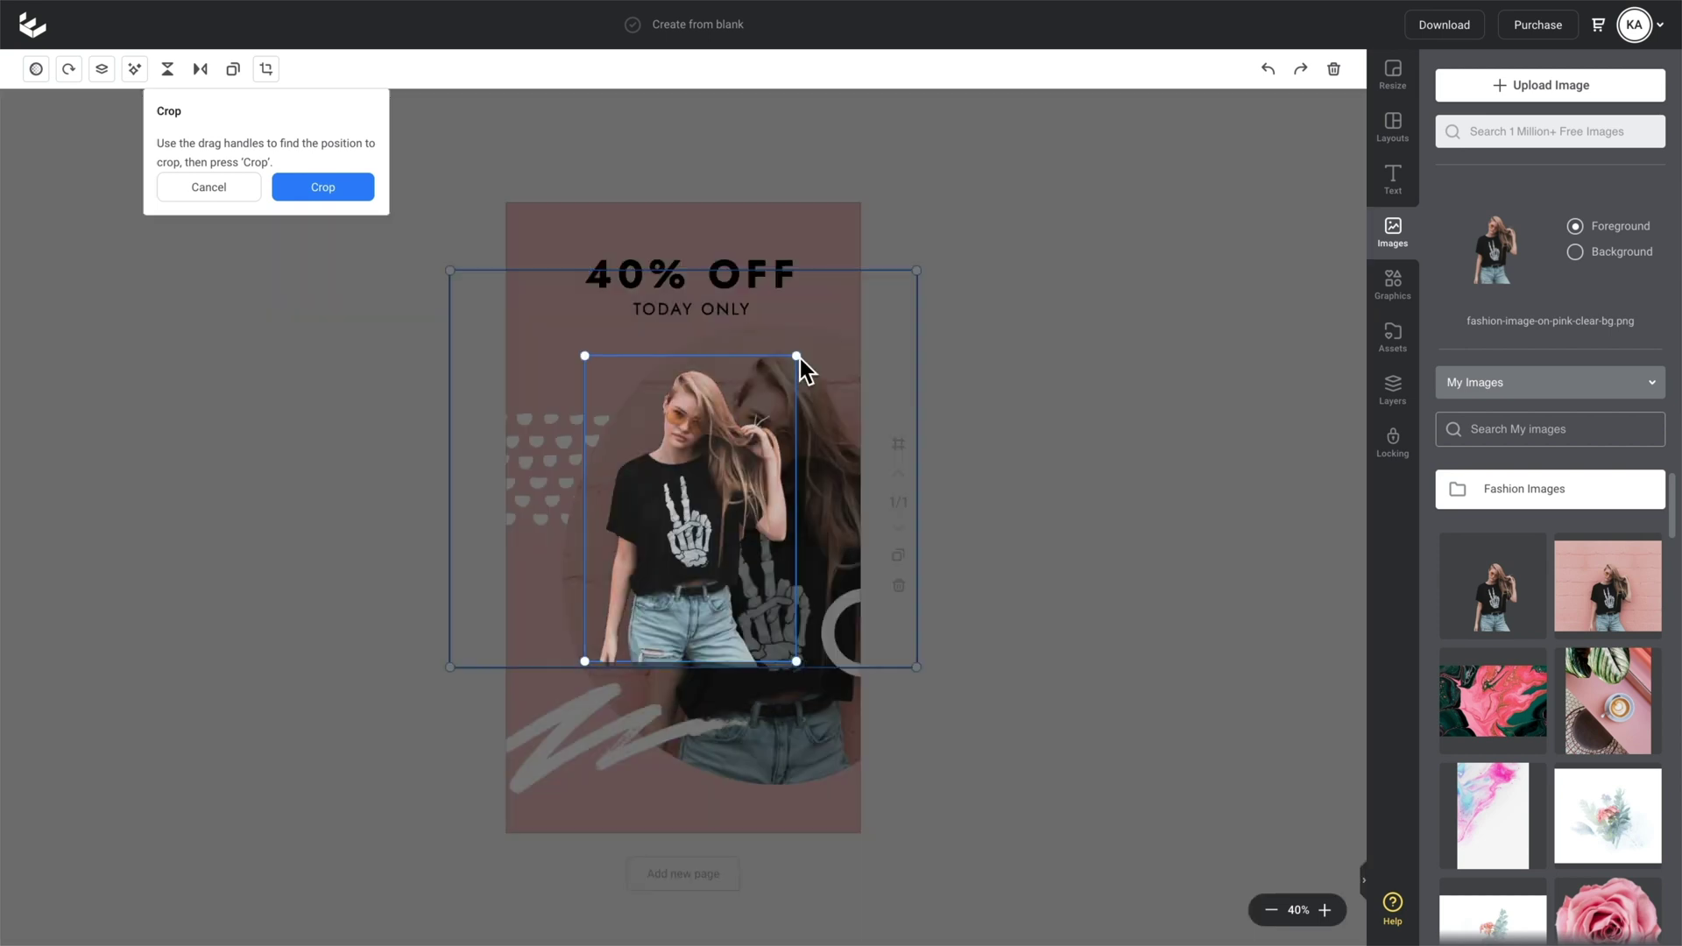
{"action": "left_click", "coordinate": [332, 201]}
Step: Enlarge the cropped model to fill the lower Story and align her slightly left
{"action": "left_click_drag", "start_coordinate": [796, 357], "coordinate": [885, 250]}
{"action": "left_click_drag", "start_coordinate": [746, 486], "coordinate": [724, 585]}
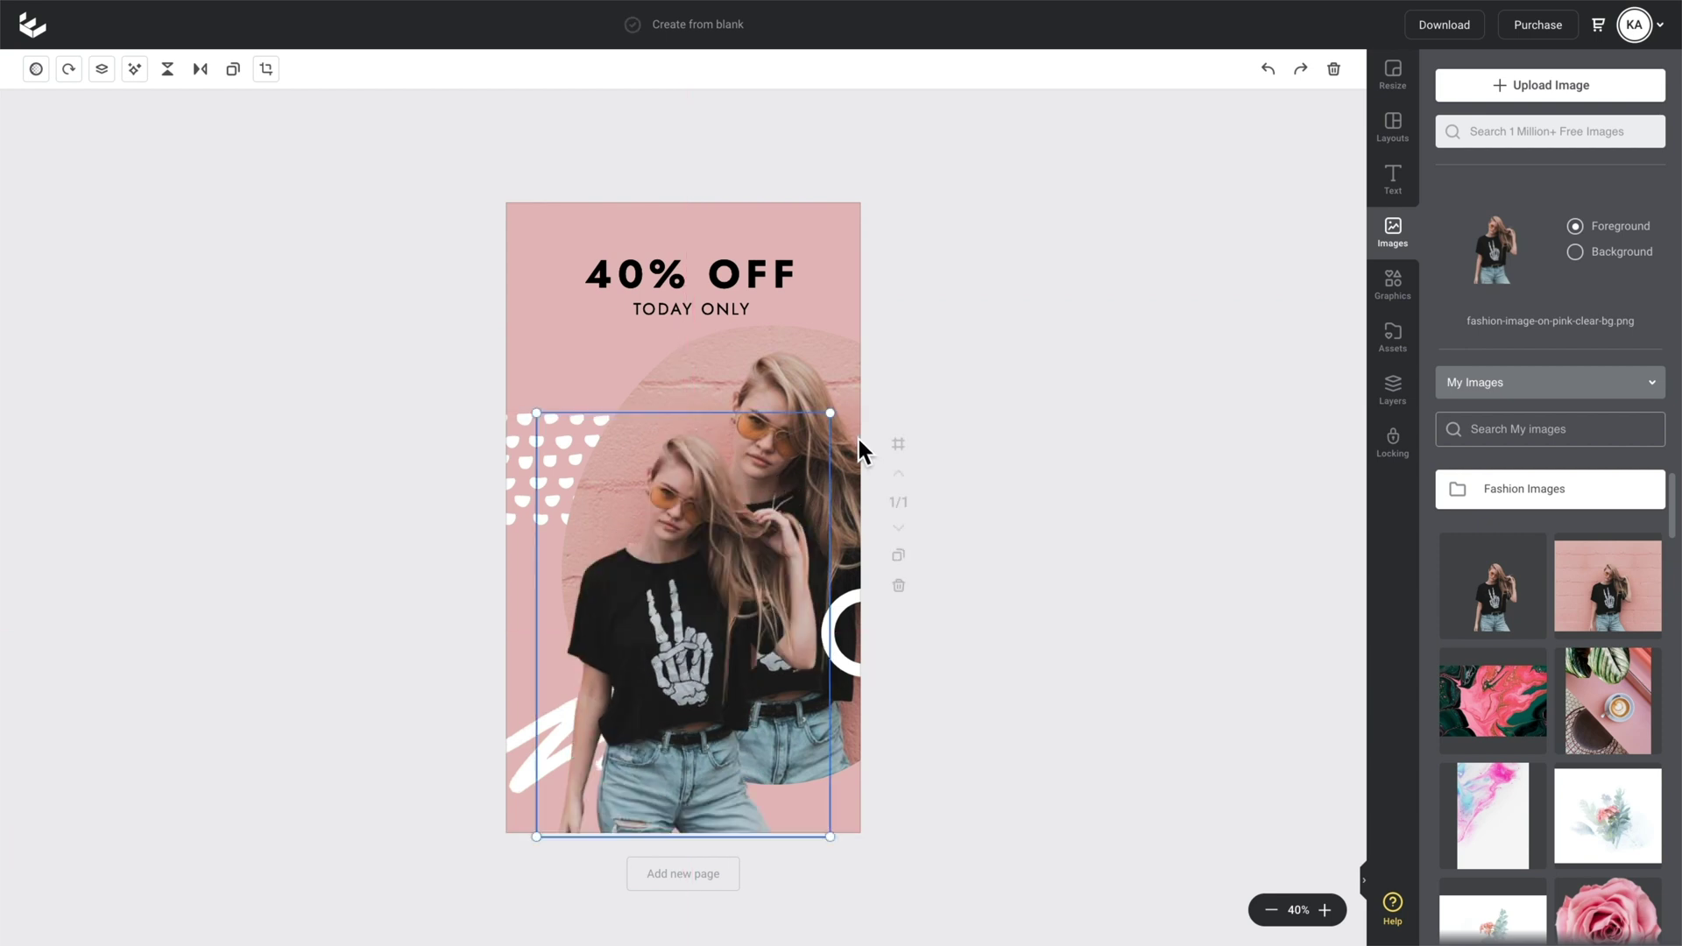
{"action": "left_click_drag", "start_coordinate": [832, 426], "coordinate": [819, 353]}
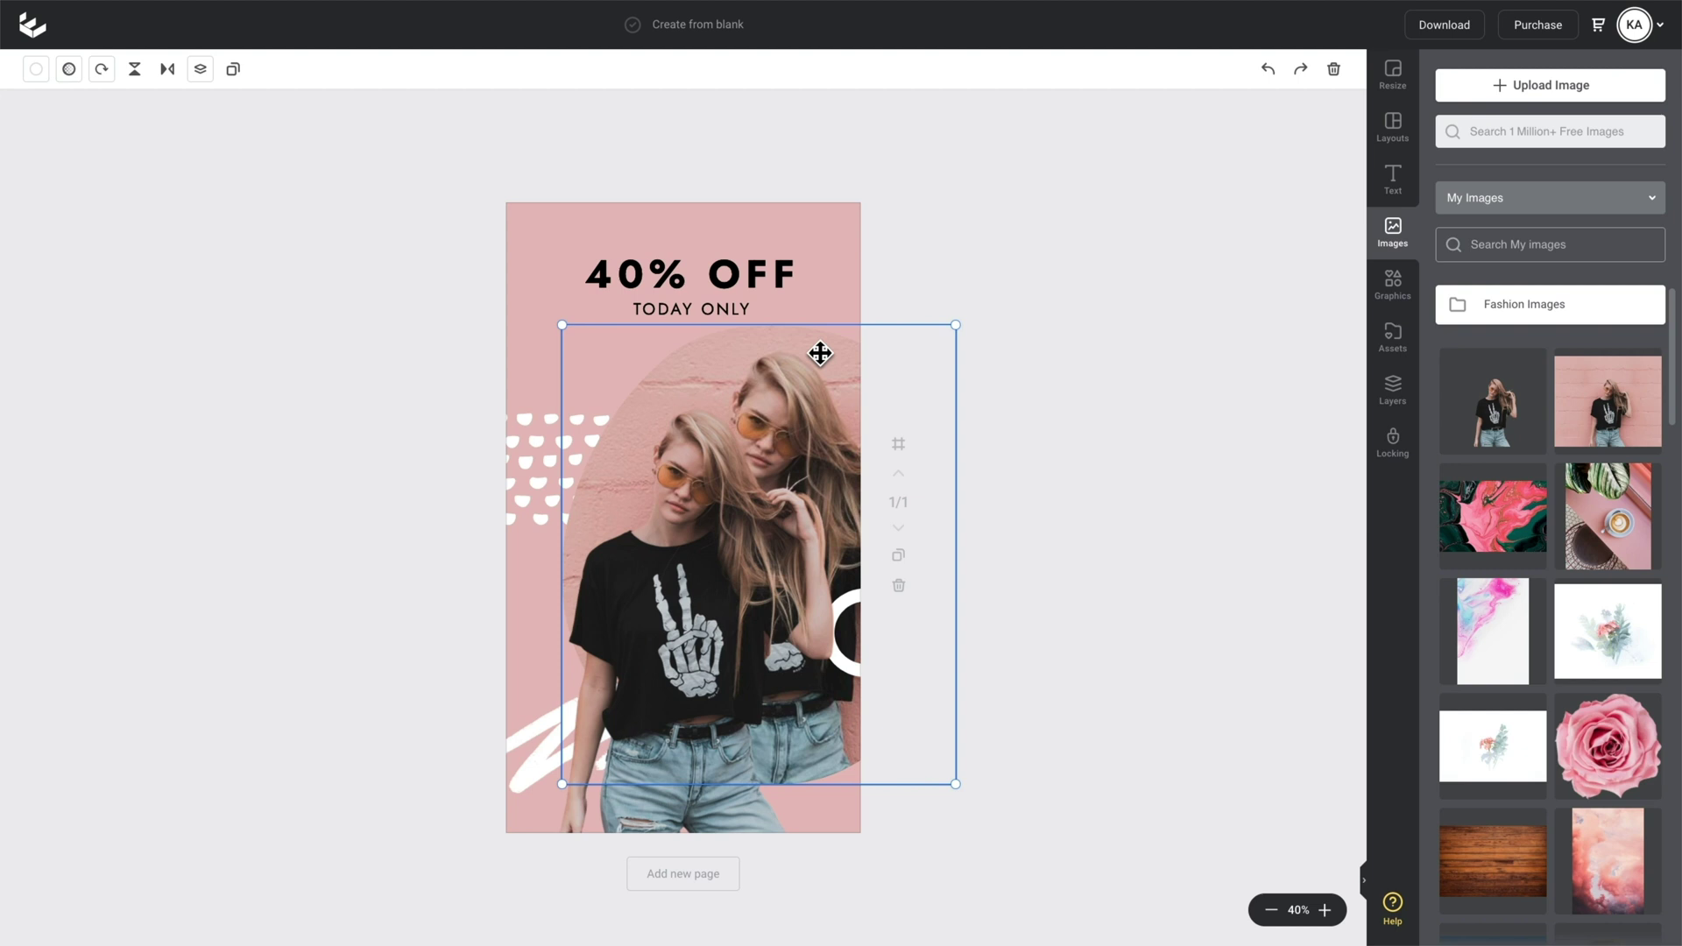
{"action": "left_click", "coordinate": [721, 496]}
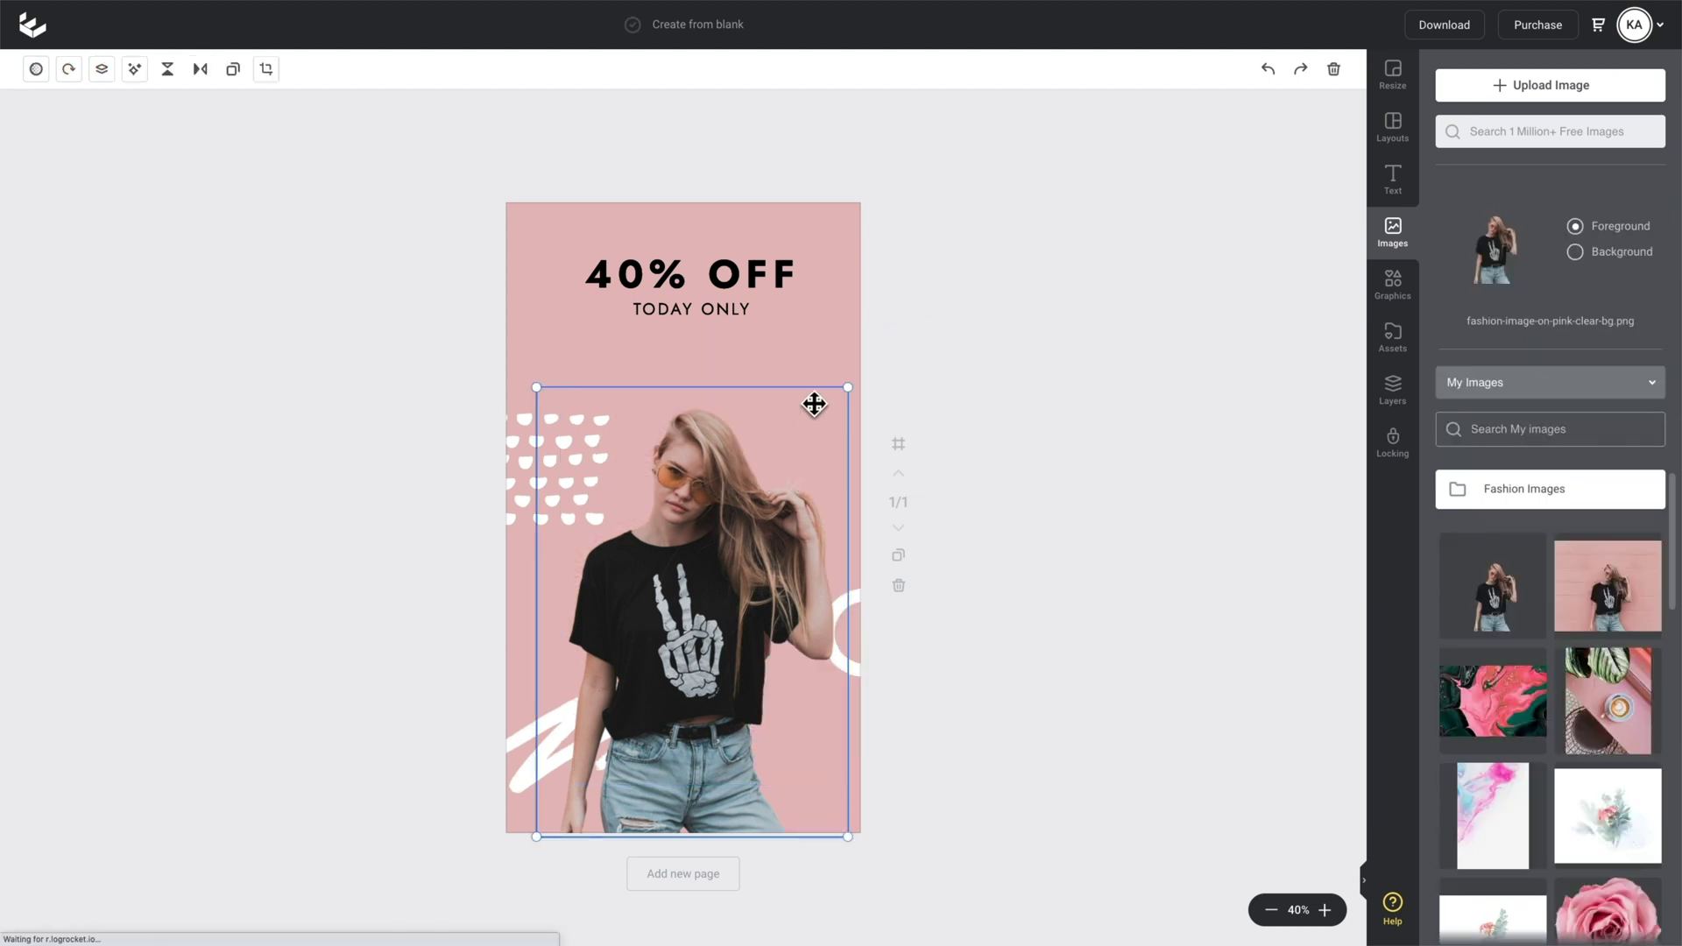
{"action": "left_click_drag", "start_coordinate": [856, 395], "coordinate": [875, 360]}
{"action": "left_click_drag", "start_coordinate": [736, 474], "coordinate": [716, 464]}
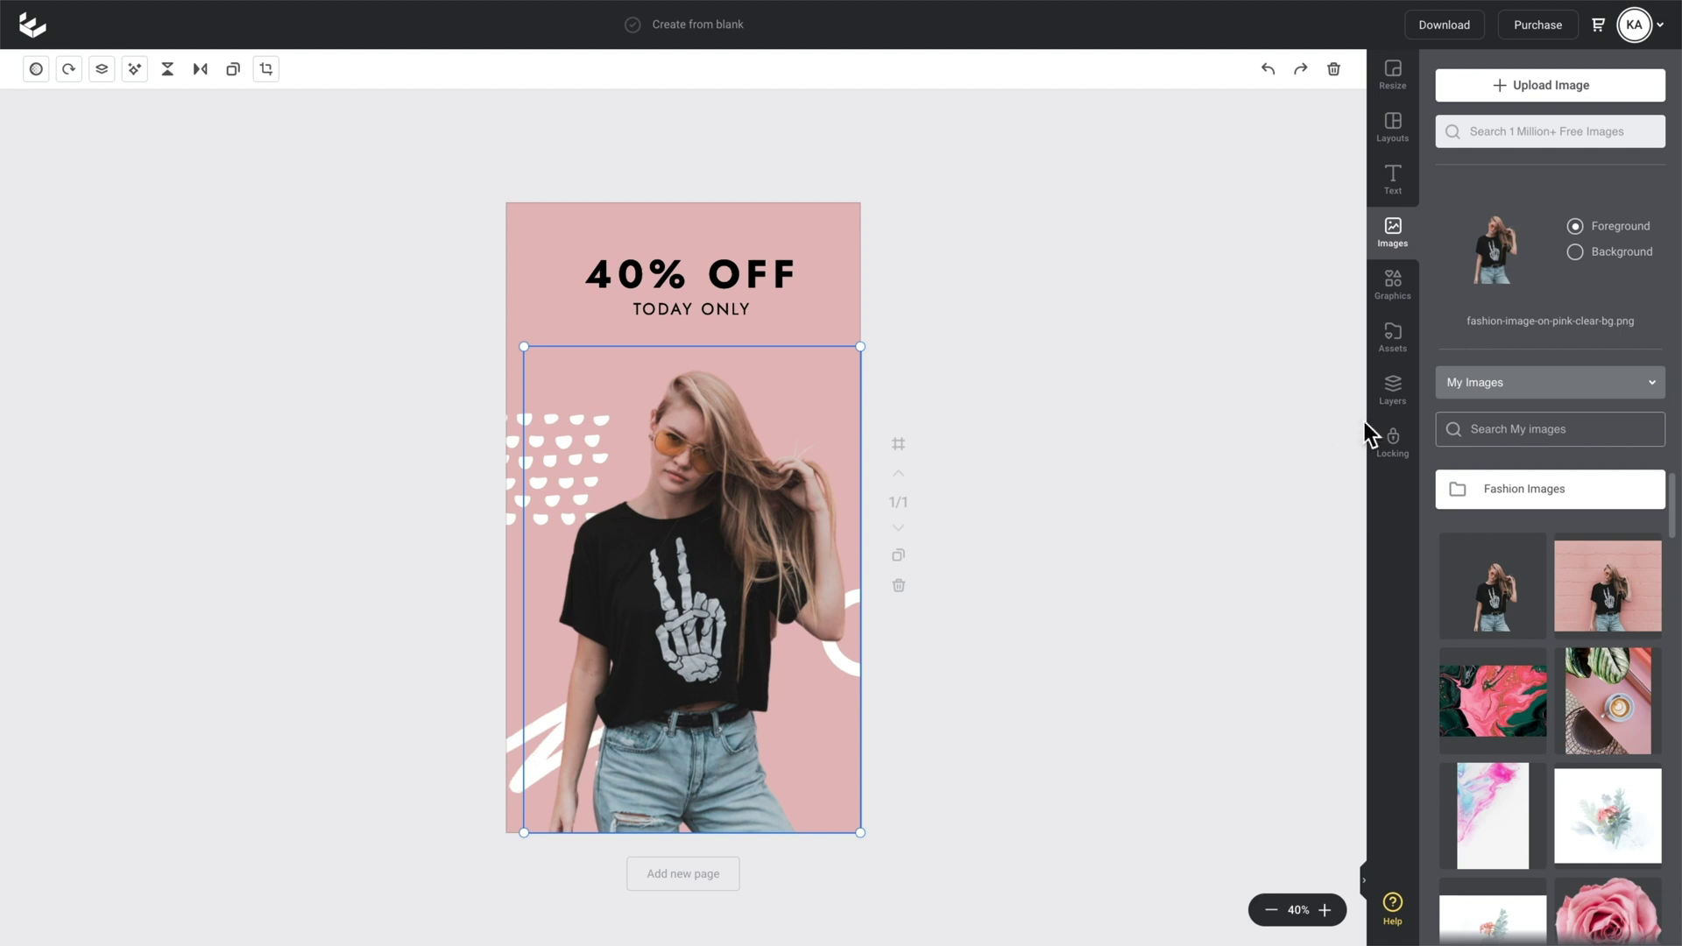
{"action": "left_click", "coordinate": [1393, 390]}
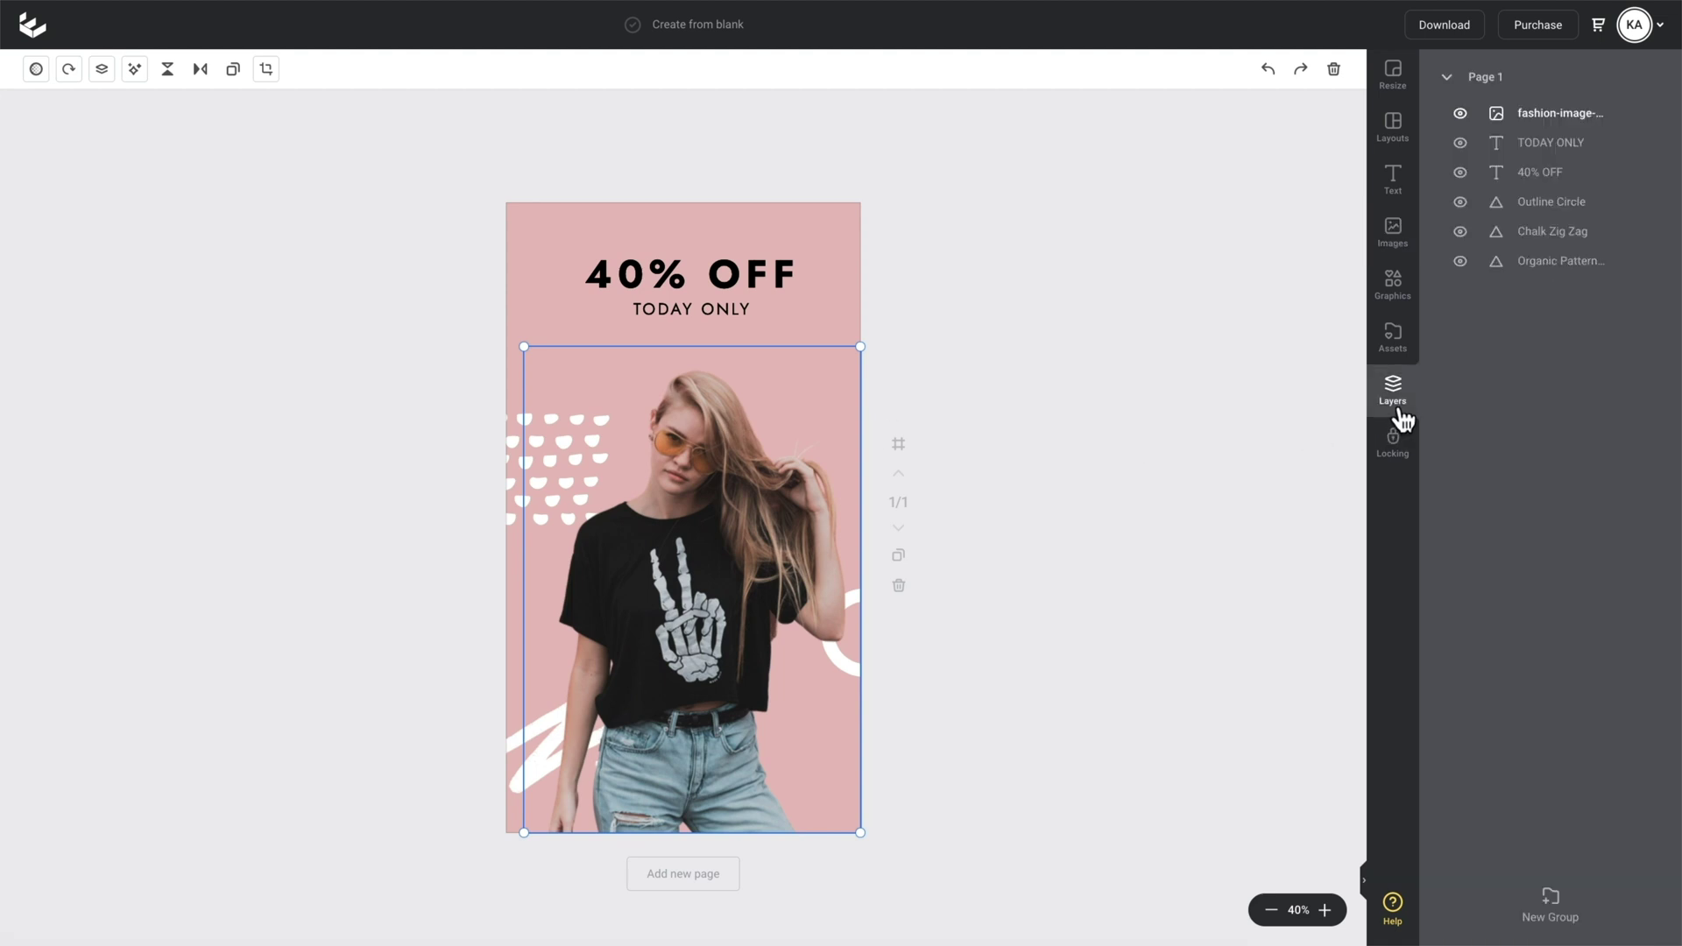
Step: Send the model to the back and add an enlarged Chalk Zig Zag copy behind everything
{"action": "left_click_drag", "start_coordinate": [1556, 117], "coordinate": [1581, 278]}
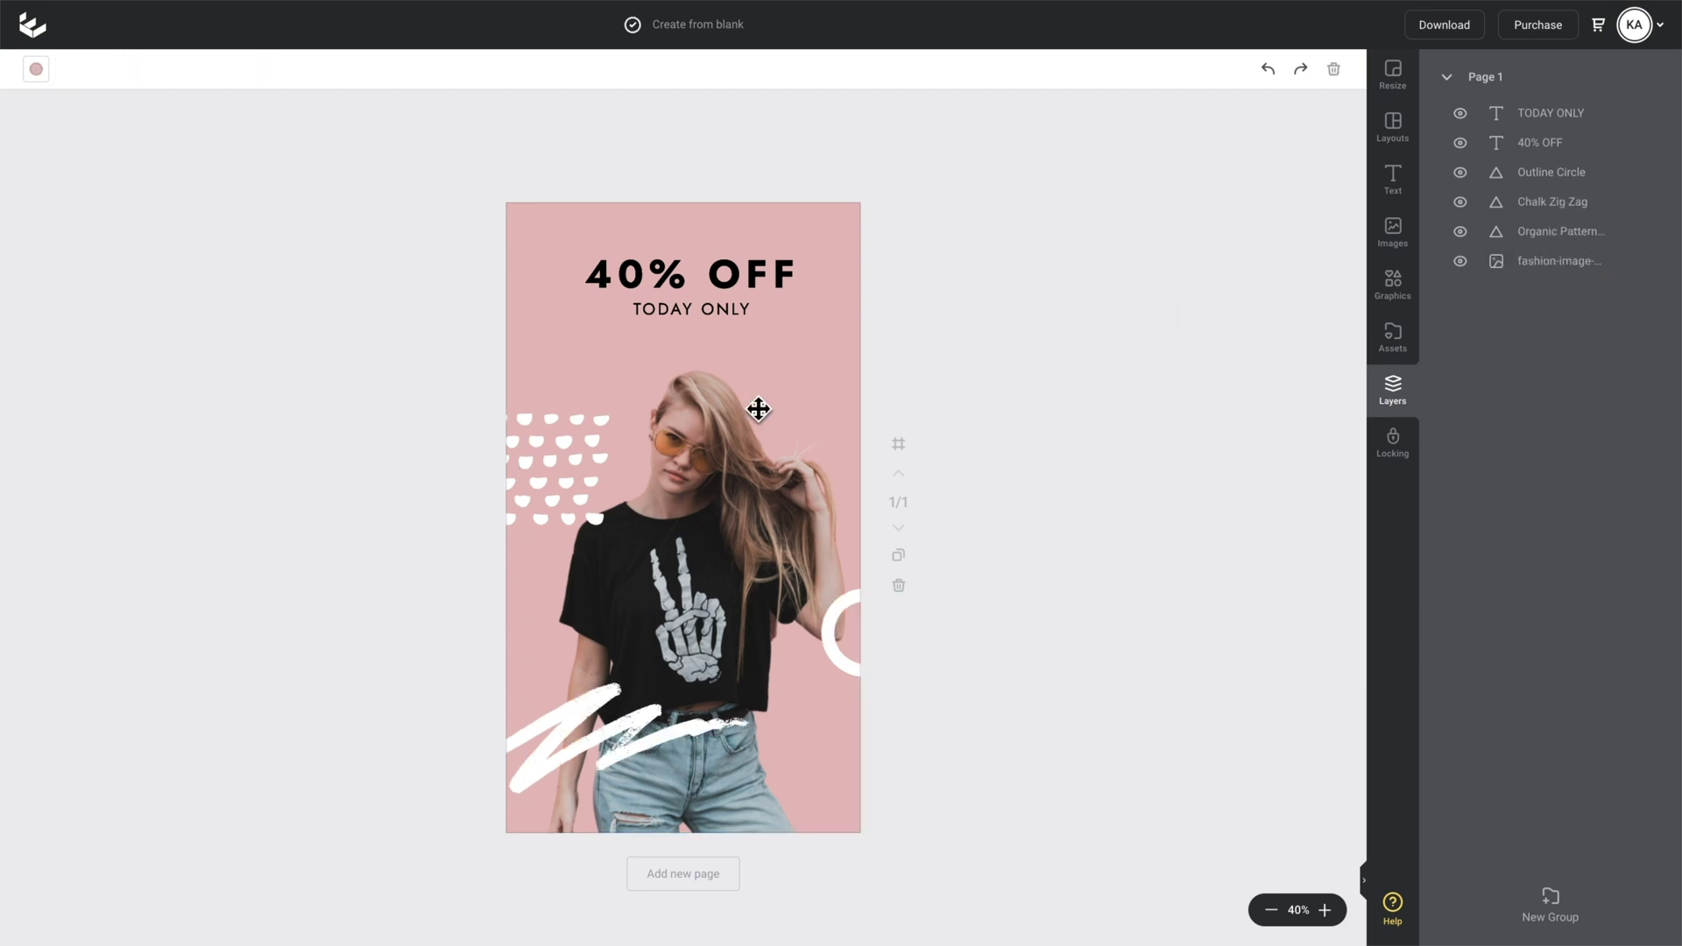
{"action": "left_click", "coordinate": [565, 451]}
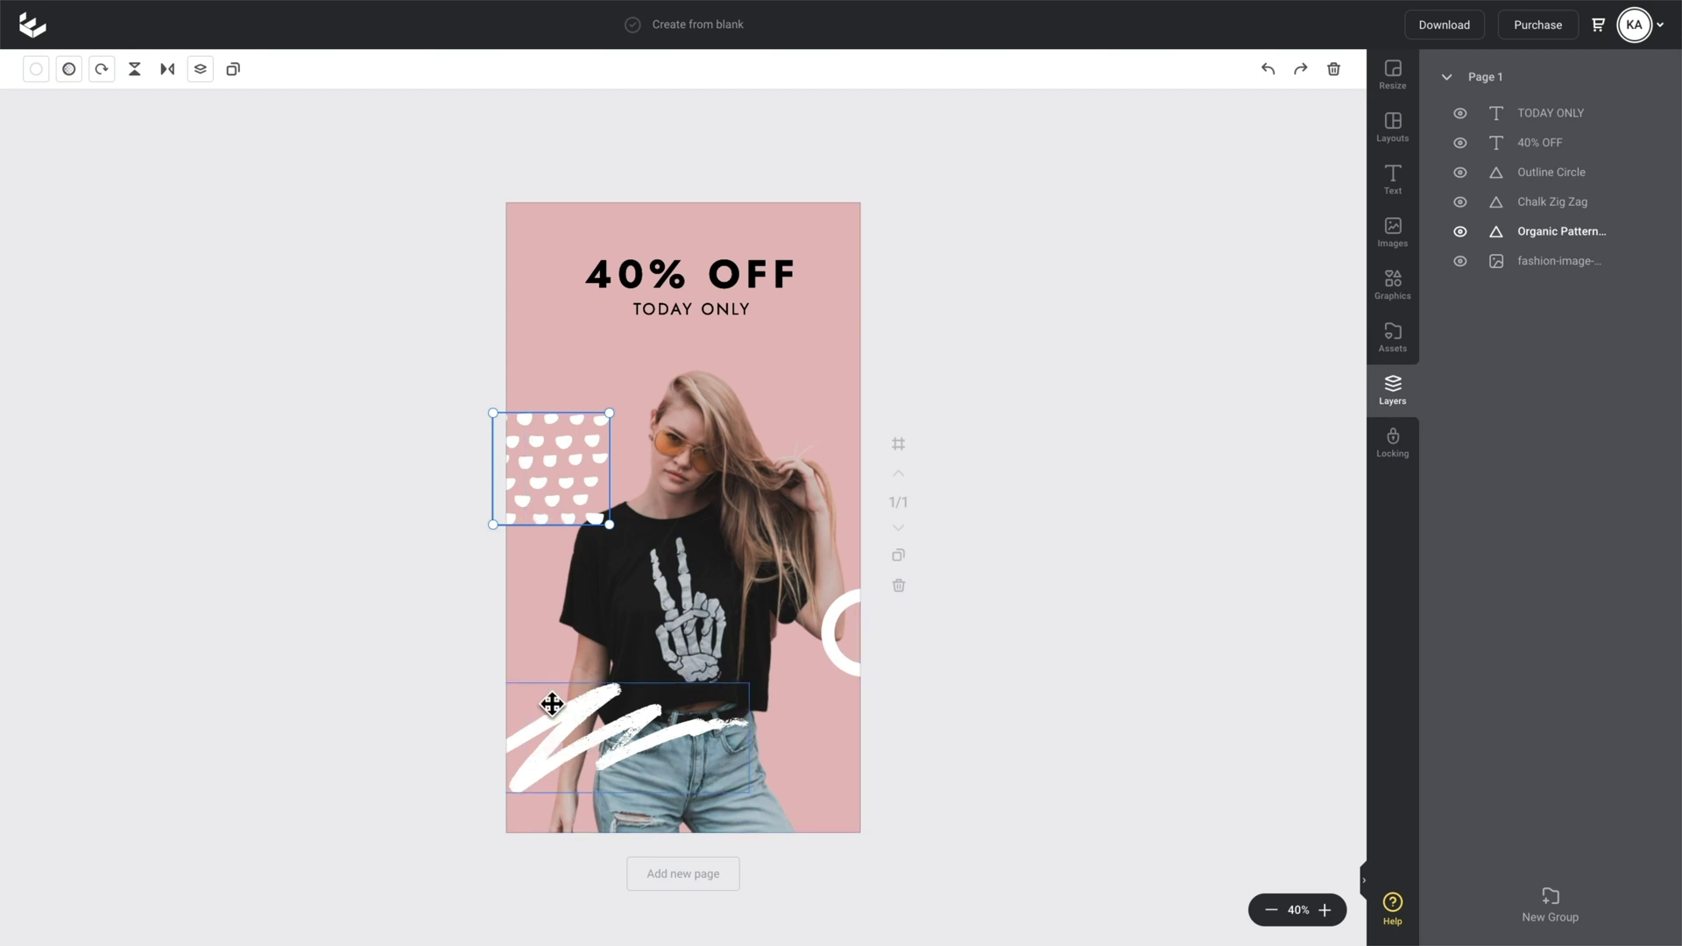
{"action": "left_click", "coordinate": [561, 740]}
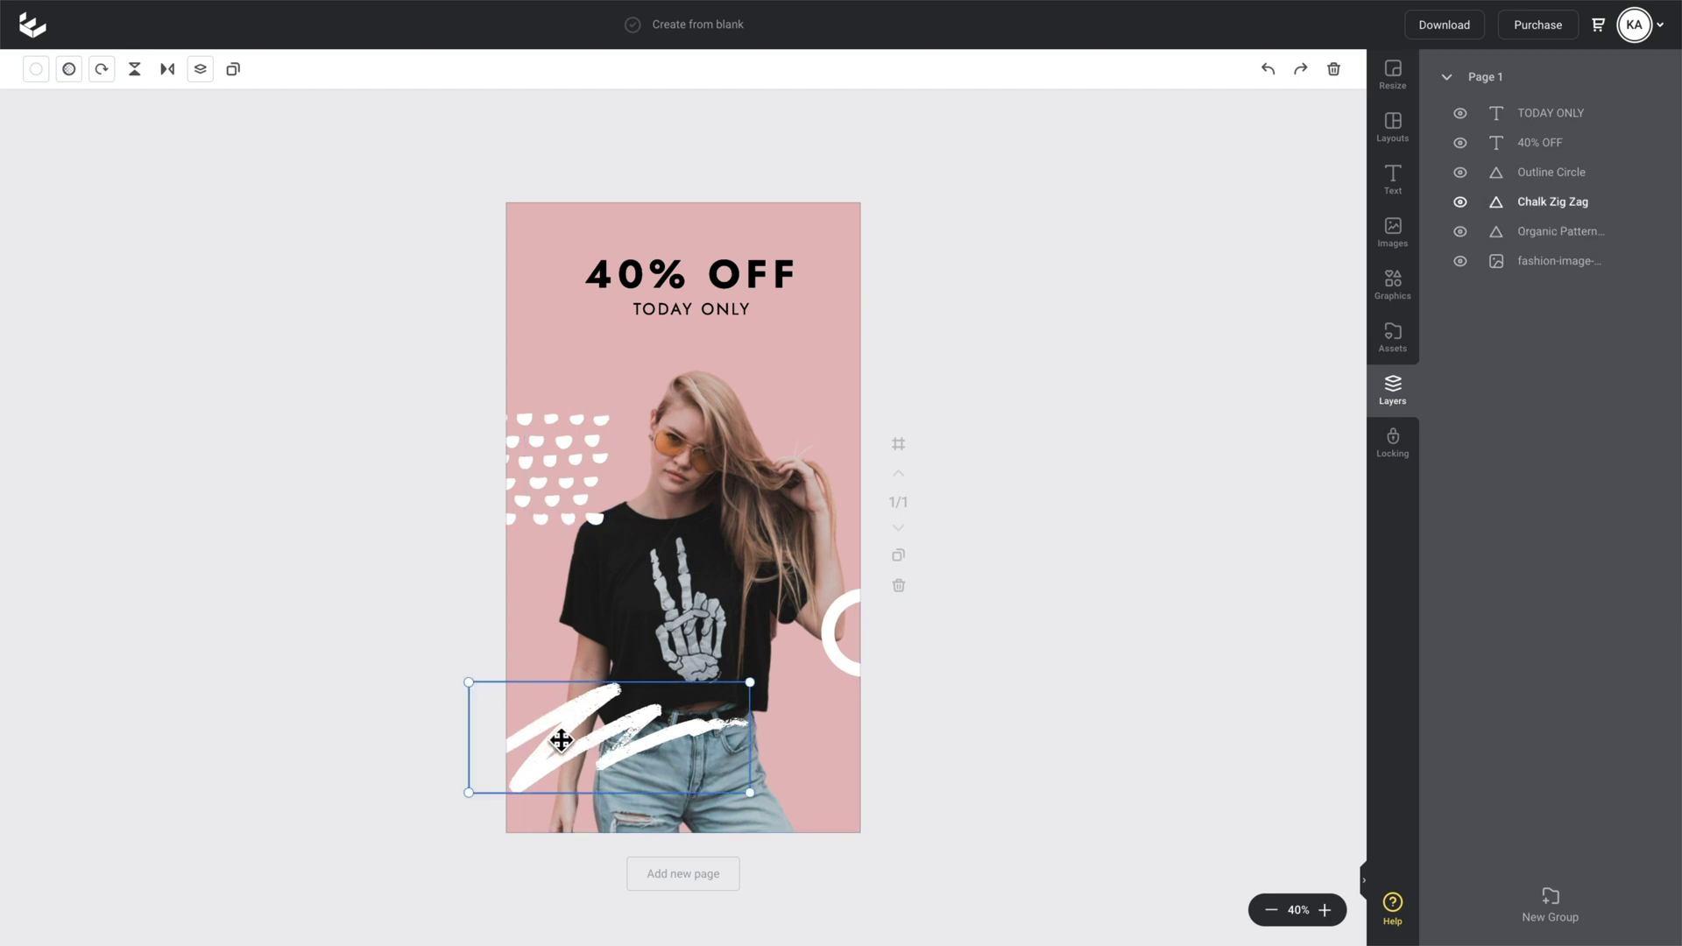
{"action": "left_click", "coordinate": [235, 70]}
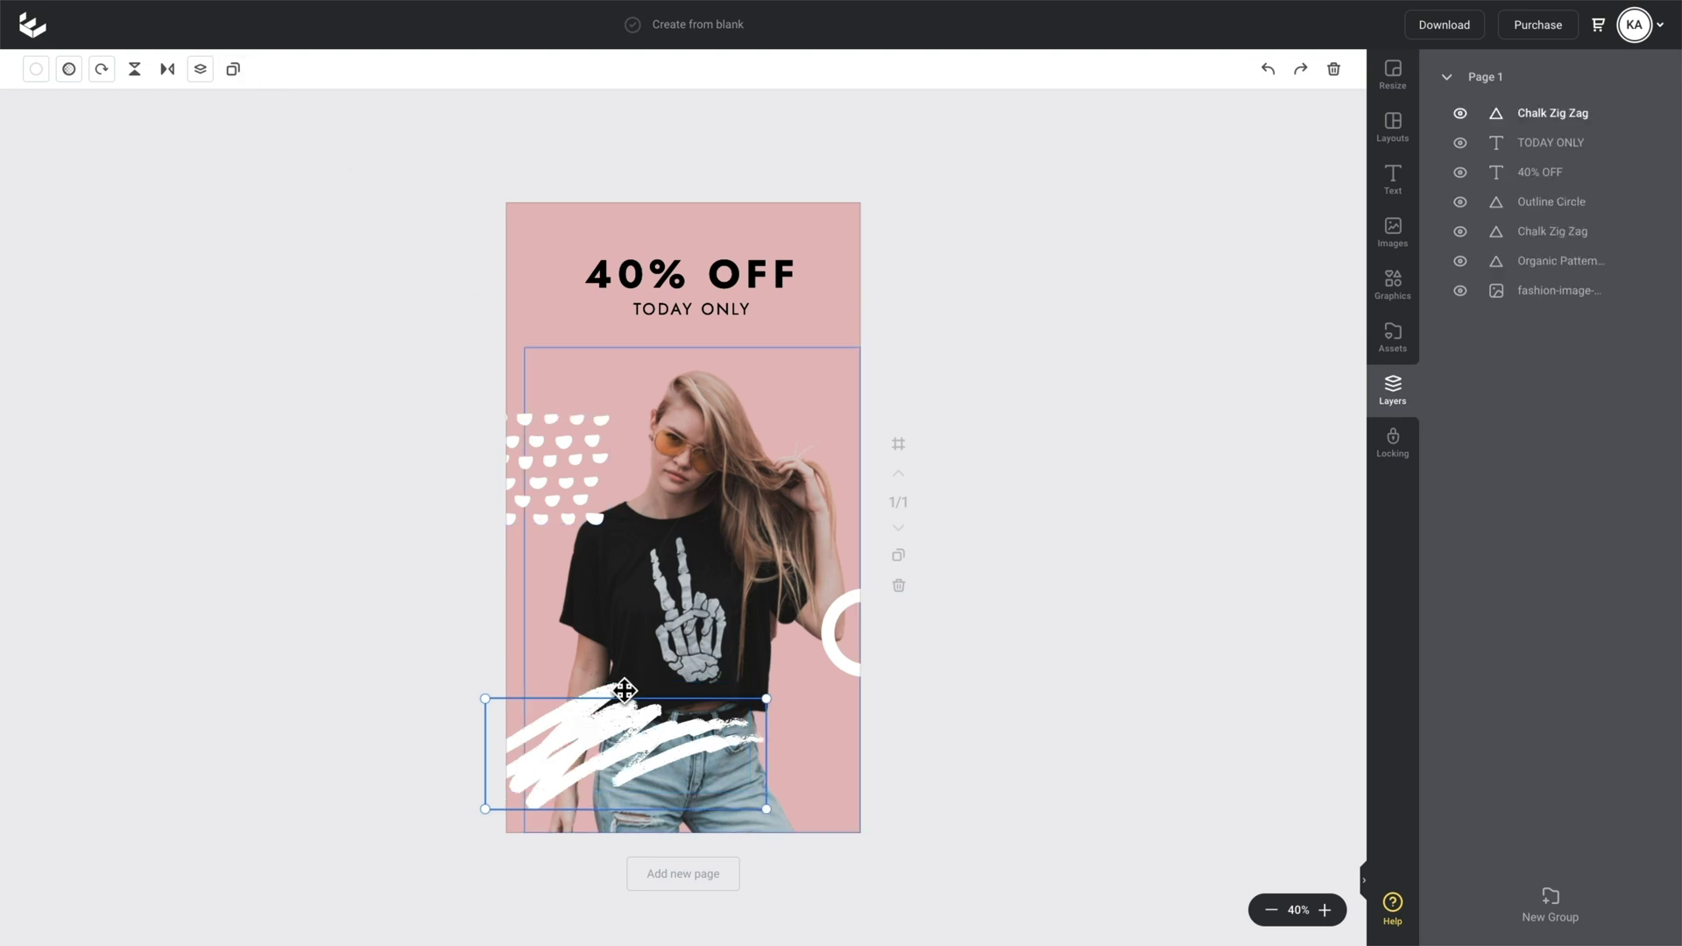
{"action": "left_click_drag", "start_coordinate": [628, 675], "coordinate": [613, 606]}
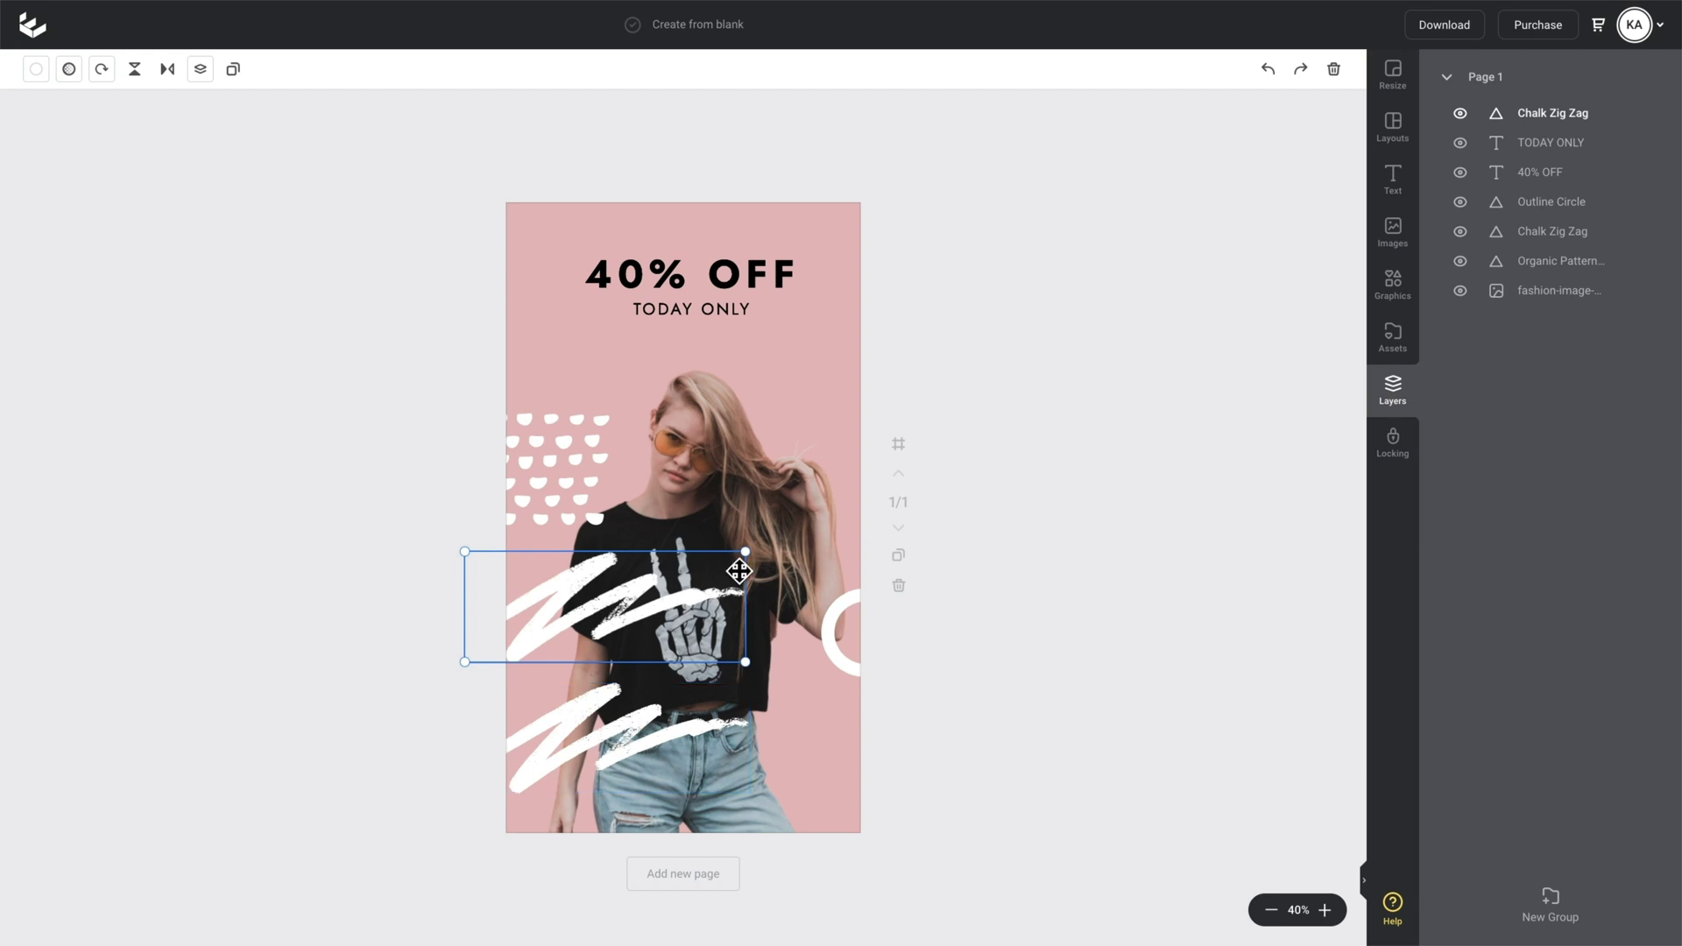
{"action": "left_click_drag", "start_coordinate": [758, 565], "coordinate": [898, 491]}
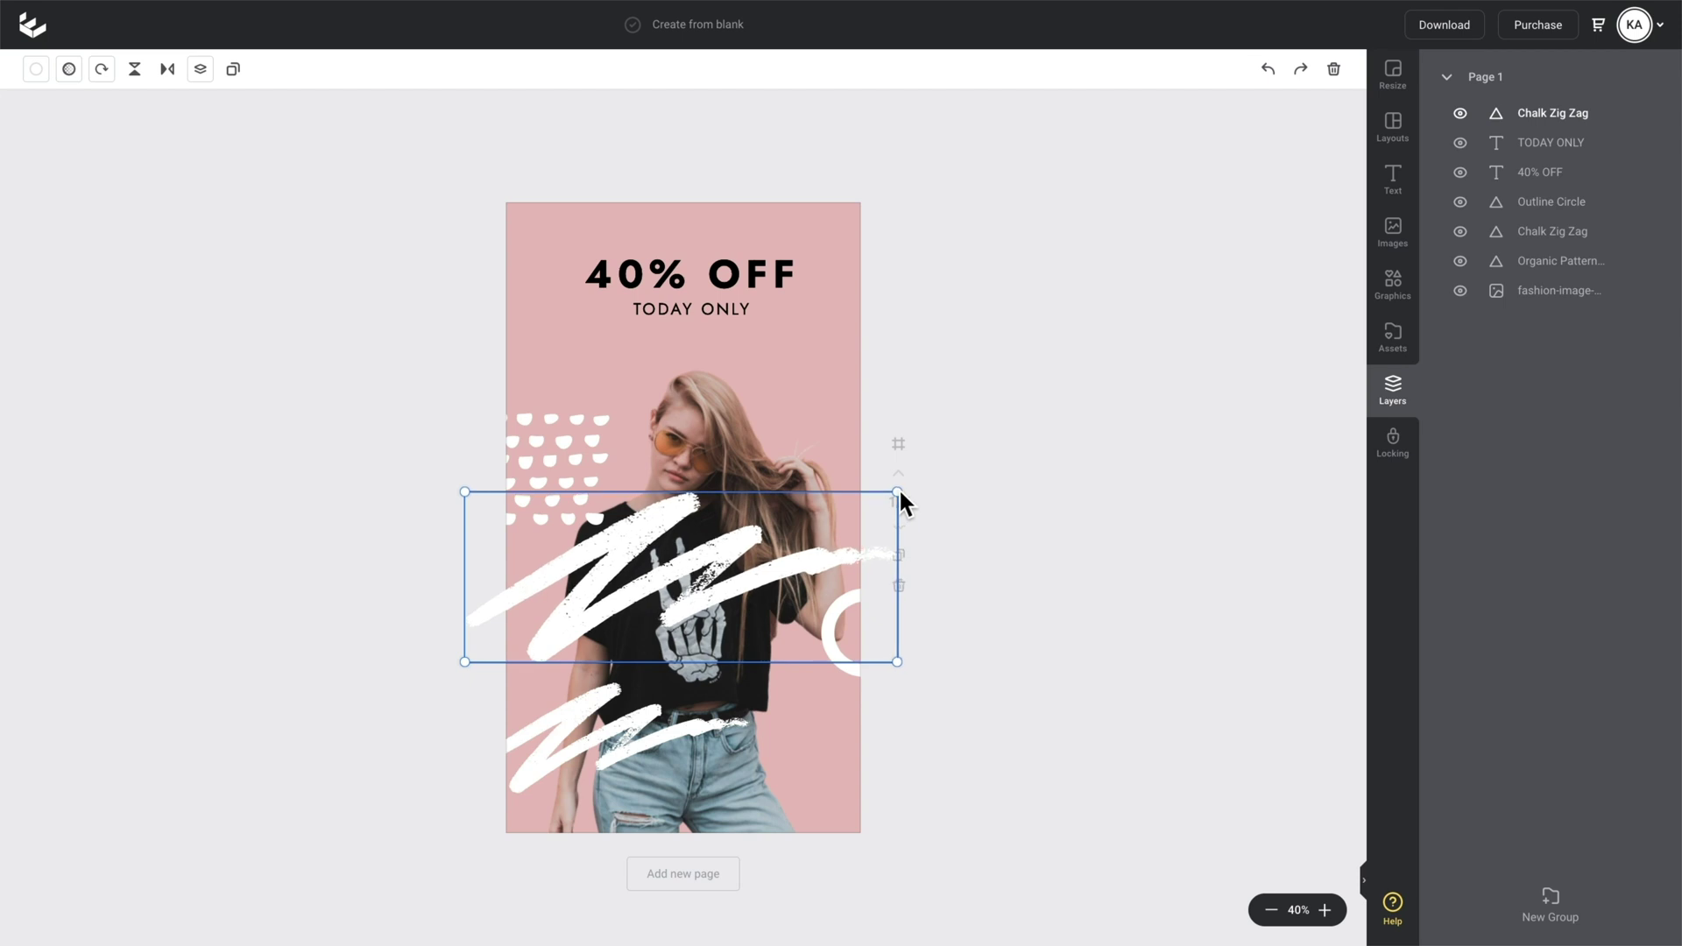
{"action": "left_click_drag", "start_coordinate": [1553, 132], "coordinate": [1593, 317]}
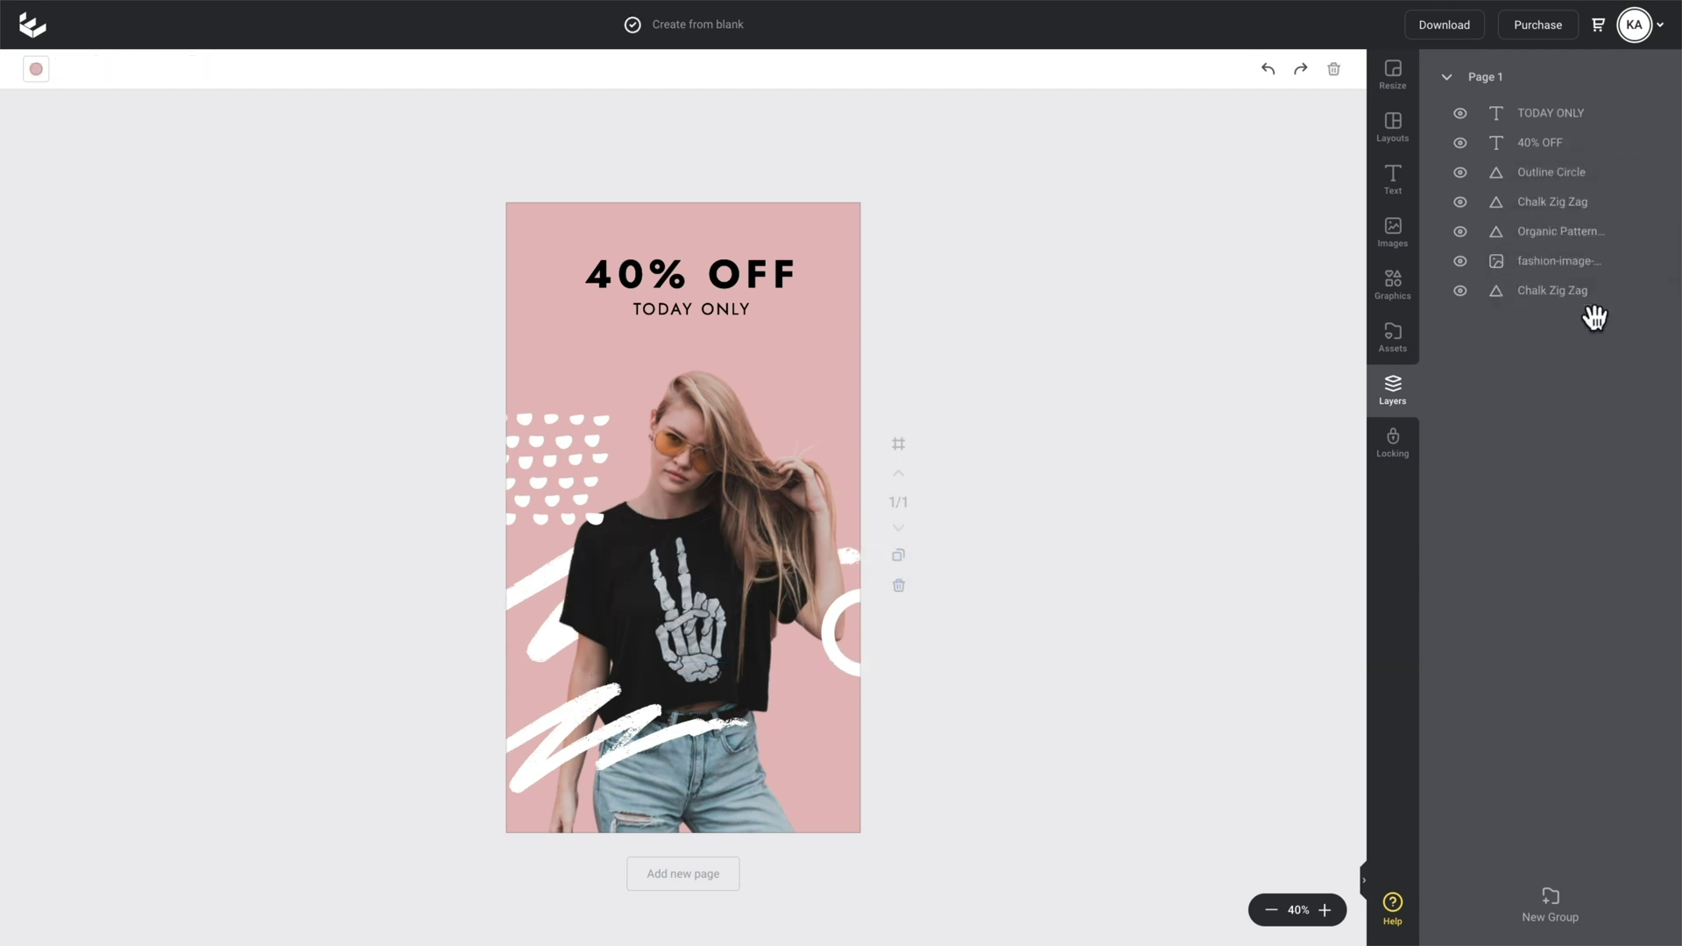
Step: Reposition zigzags to bottom-right and off the left edge, raise the ring, nudge model and pattern
{"action": "left_click_drag", "start_coordinate": [589, 763], "coordinate": [755, 781]}
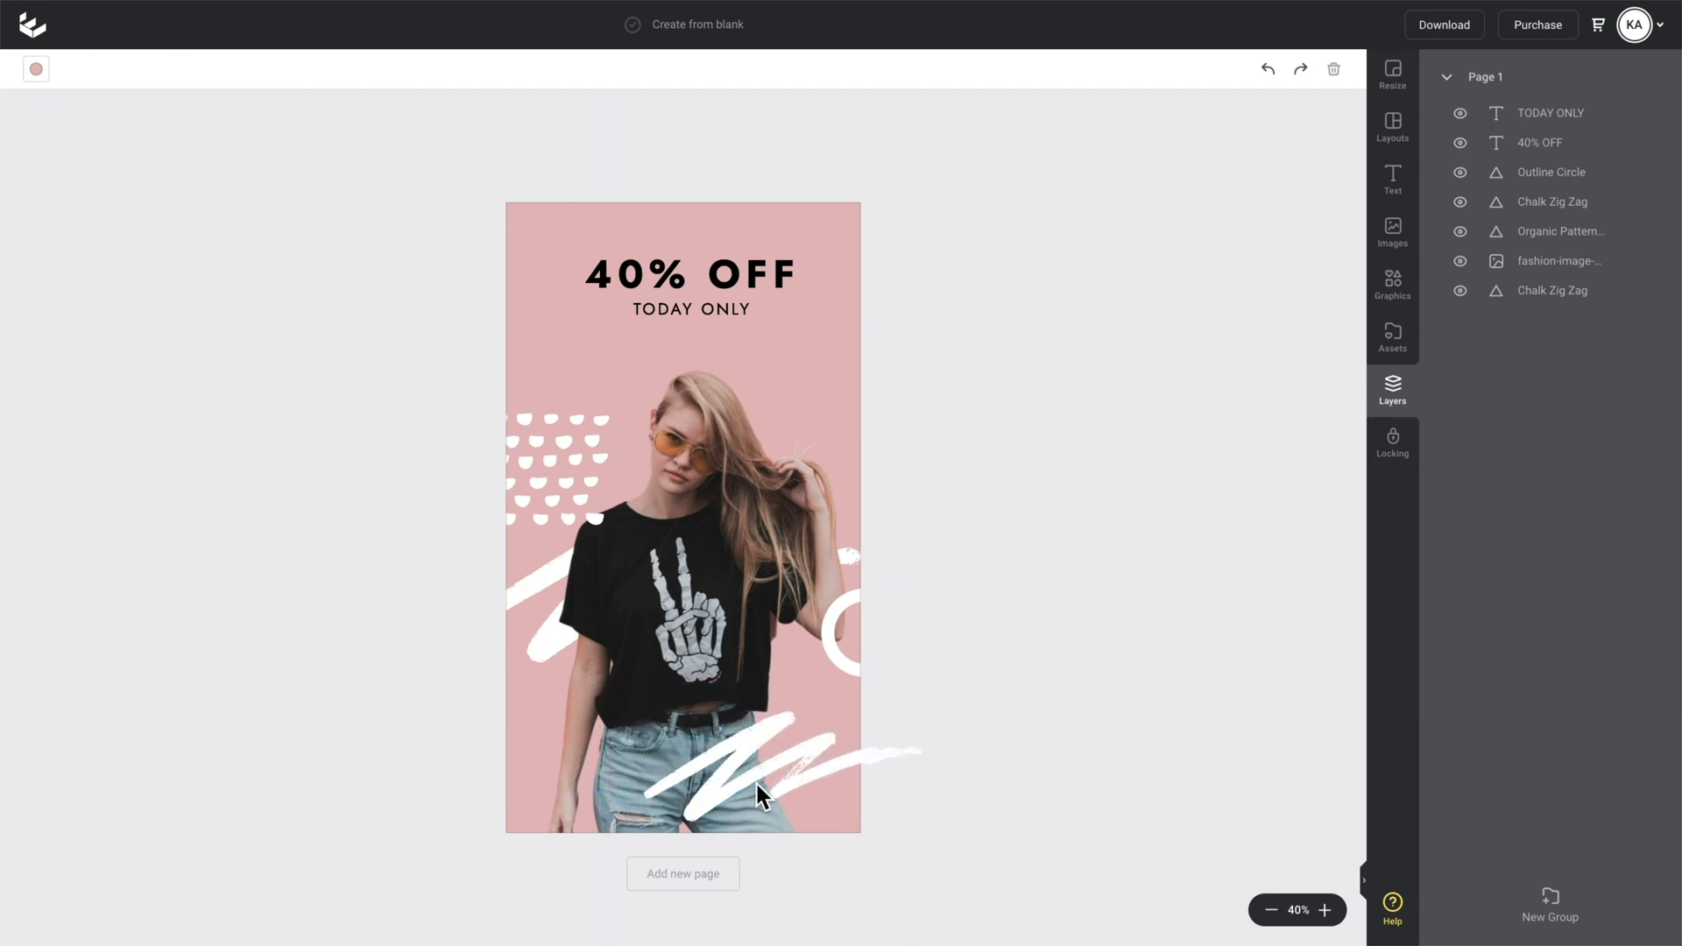
{"action": "left_click_drag", "start_coordinate": [519, 602], "coordinate": [488, 646]}
{"action": "left_click_drag", "start_coordinate": [692, 455], "coordinate": [697, 448]}
{"action": "left_click_drag", "start_coordinate": [841, 620], "coordinate": [824, 454]}
{"action": "left_click_drag", "start_coordinate": [519, 421], "coordinate": [525, 429]}
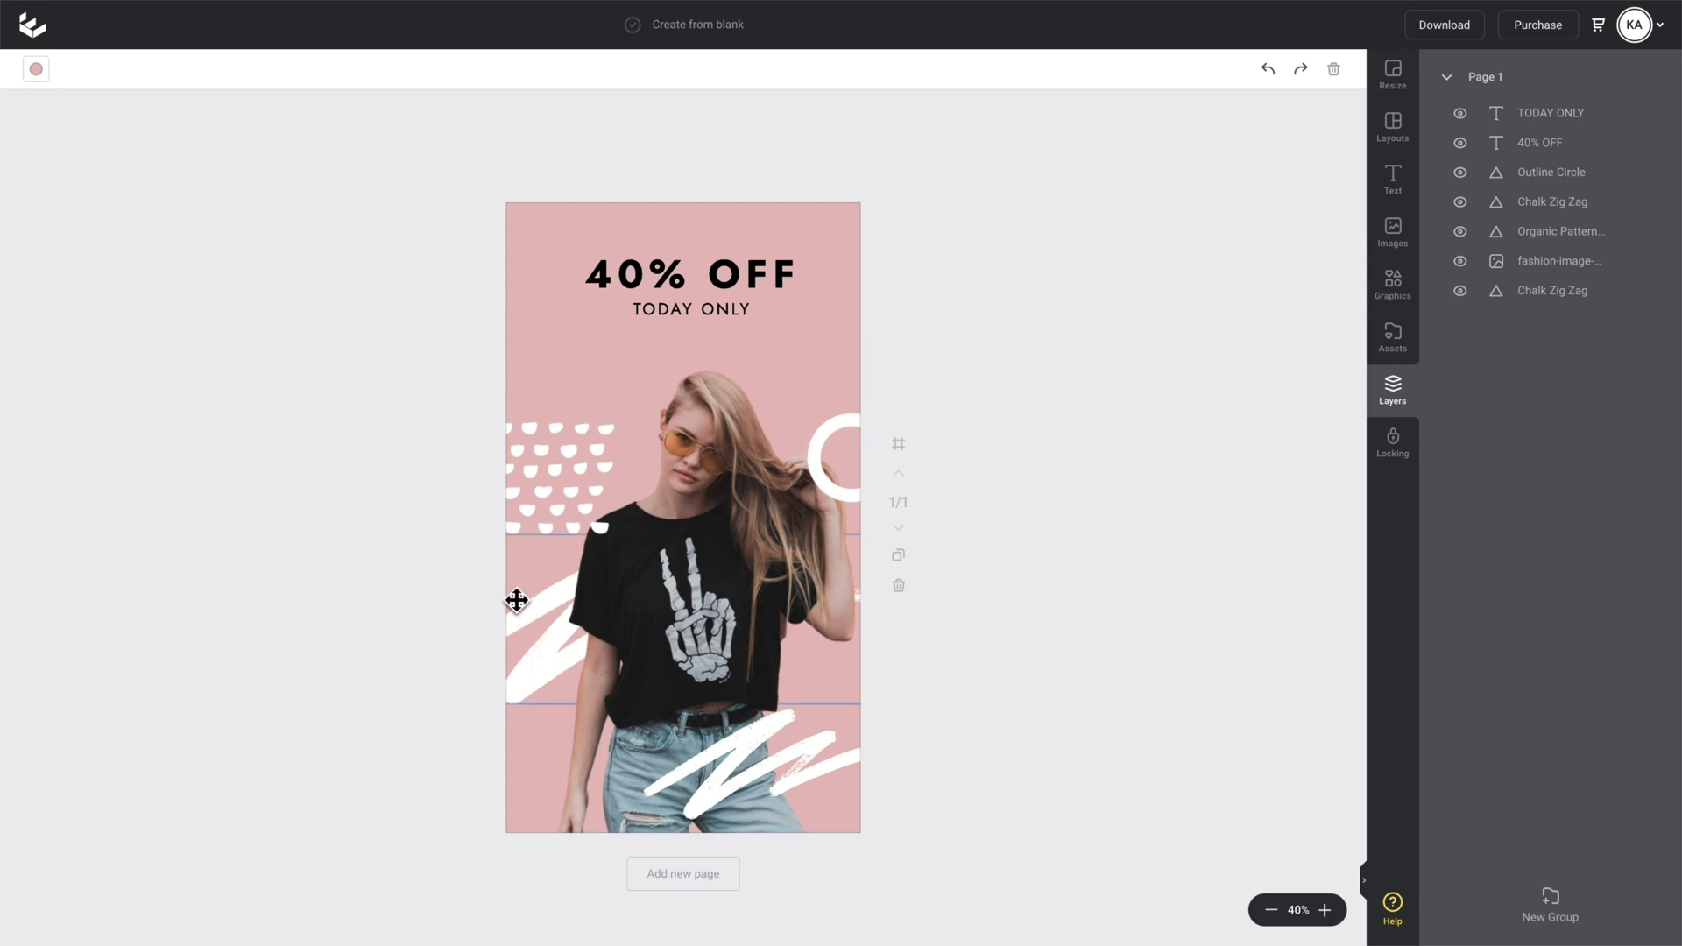
Step: Recolour the bottom chalk zigzag a slightly darker pink
{"action": "left_click", "coordinate": [791, 774]}
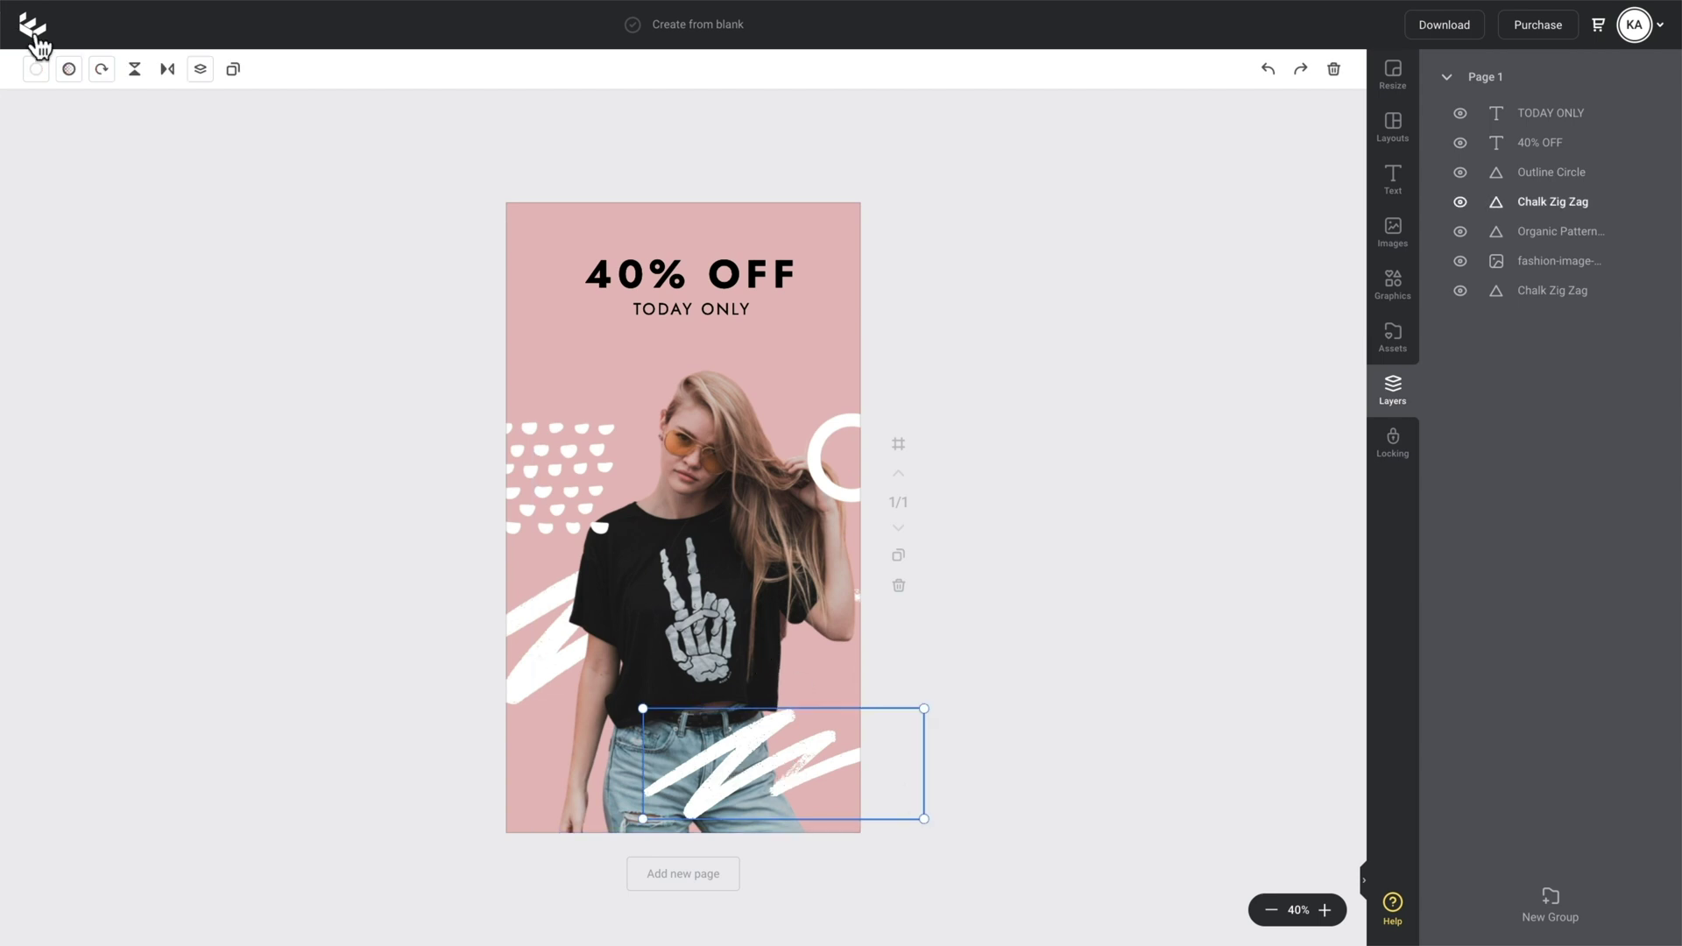
{"action": "left_click", "coordinate": [43, 76]}
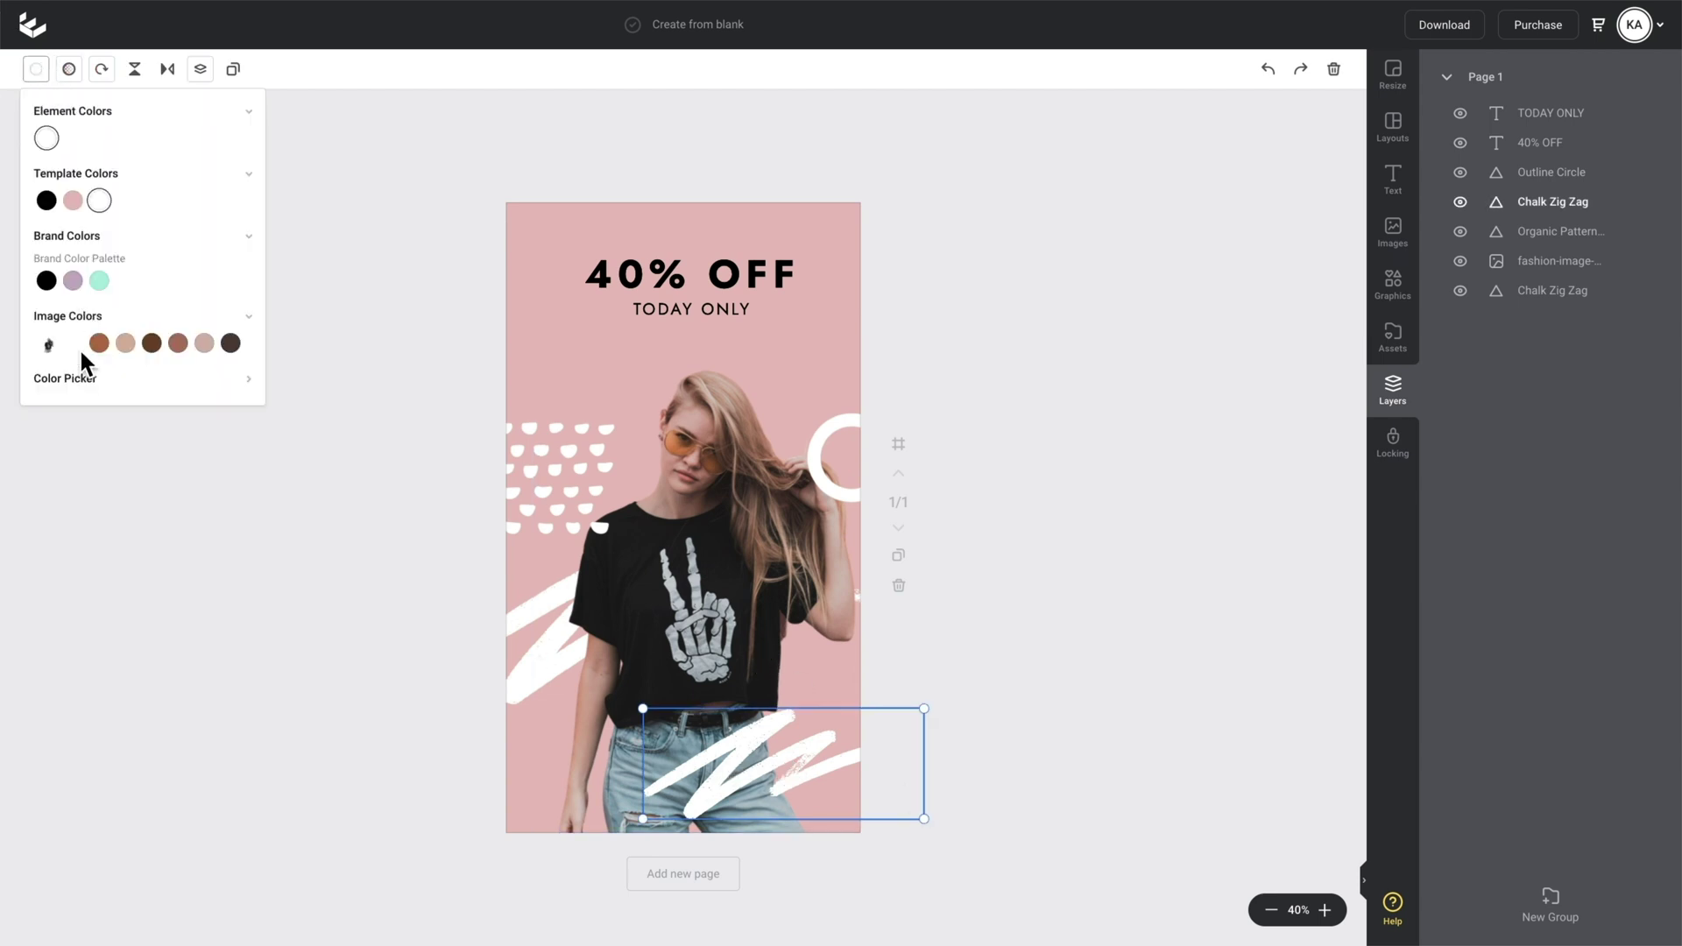
{"action": "left_click", "coordinate": [73, 201]}
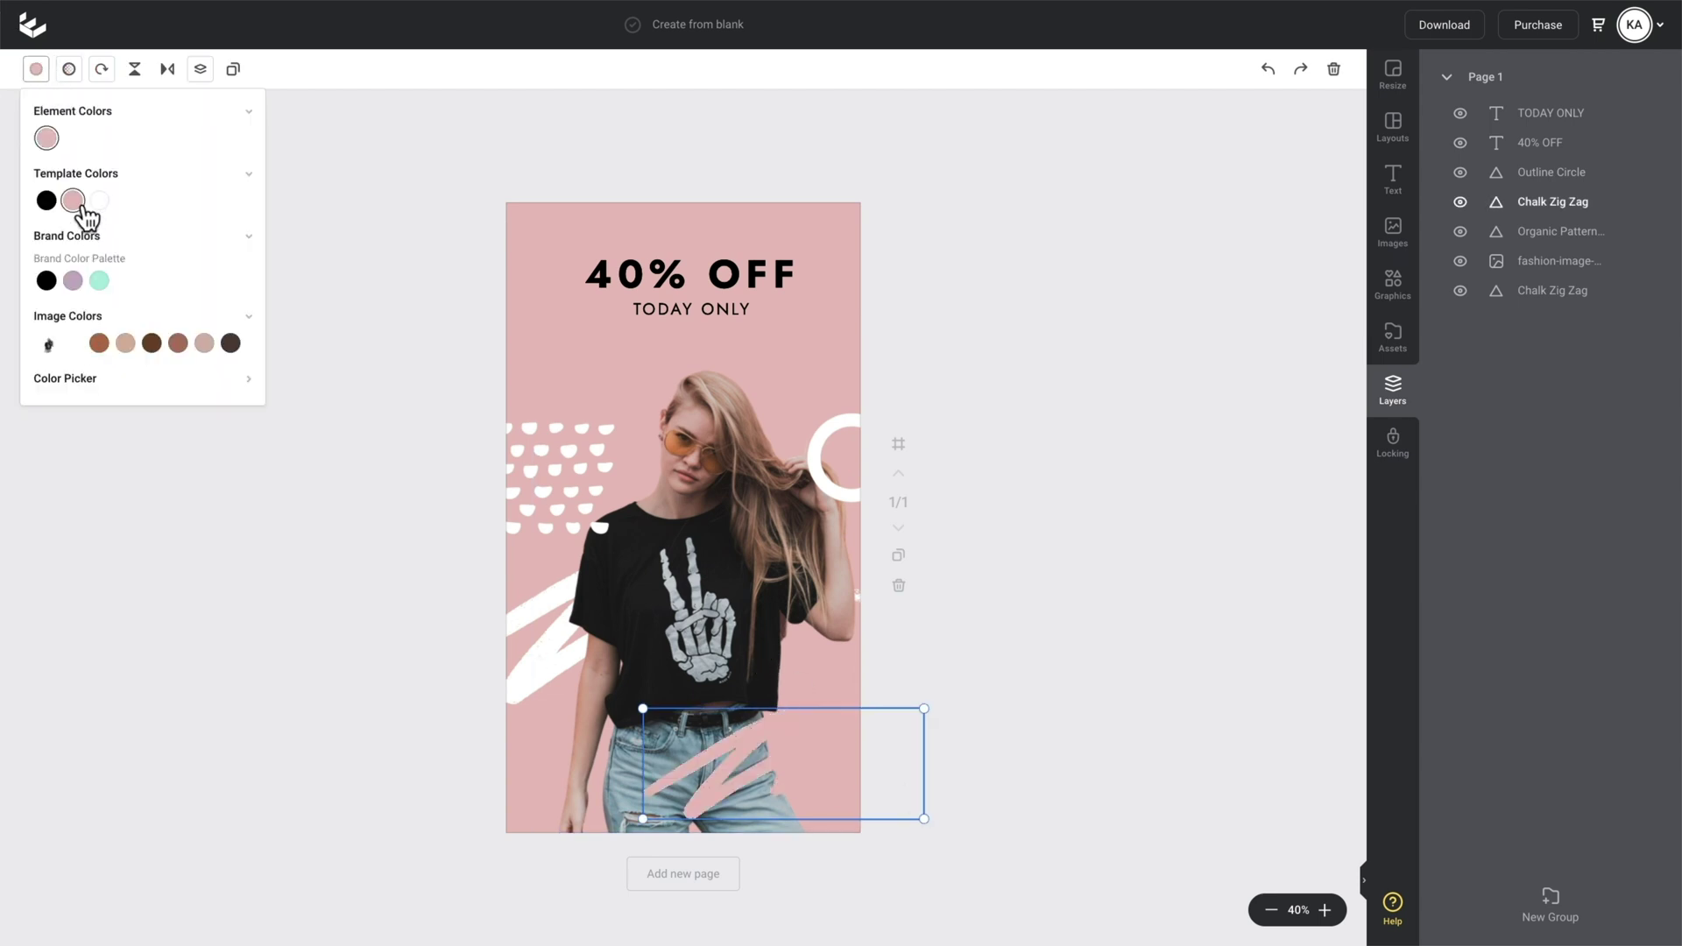
{"action": "left_click", "coordinate": [113, 390]}
{"action": "left_click_drag", "start_coordinate": [113, 281], "coordinate": [119, 287]}
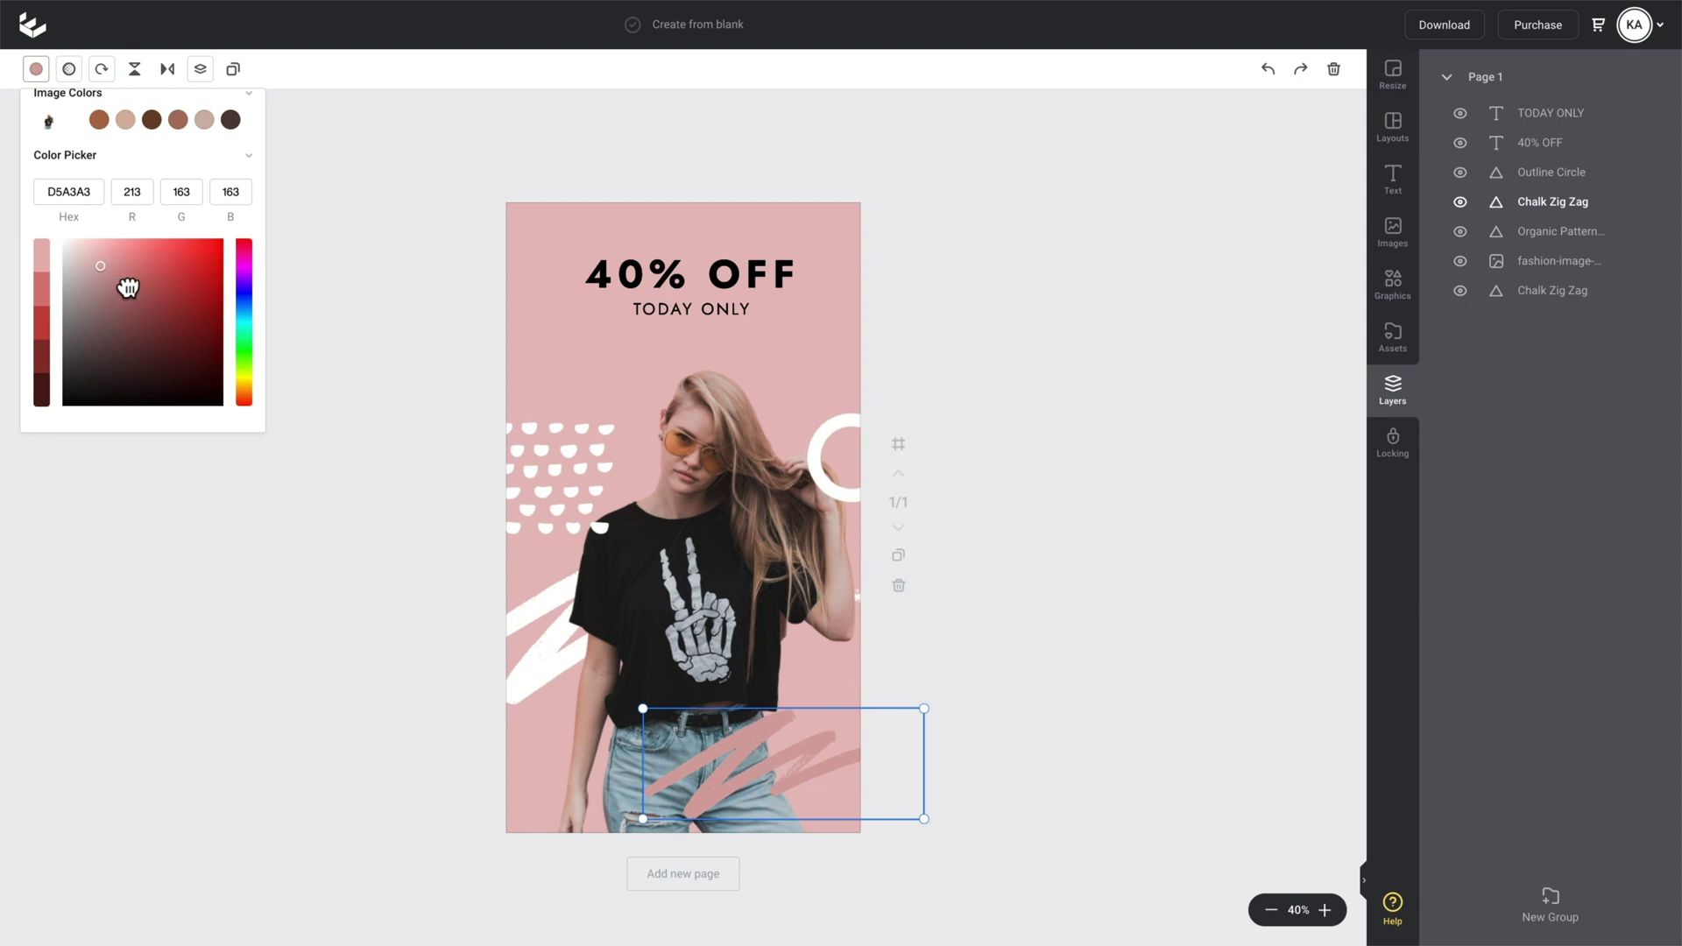
{"action": "left_click", "coordinate": [1058, 471]}
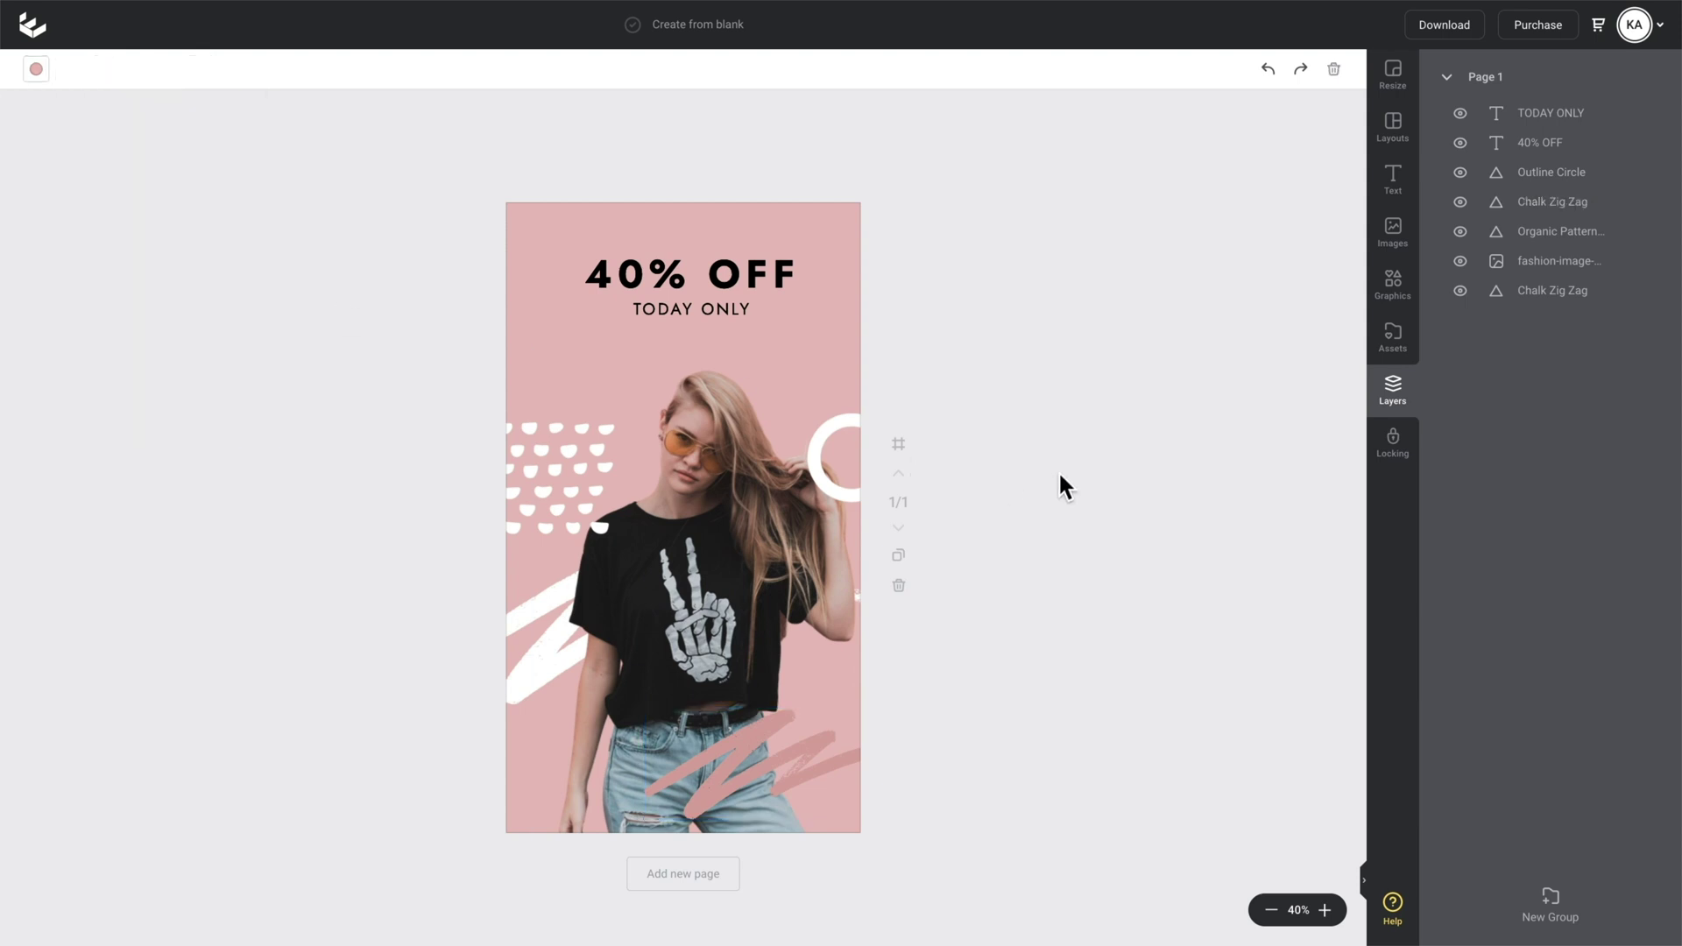
Step: Make the Organic Pattern dot graphic dusty rose
{"action": "left_click", "coordinate": [542, 455]}
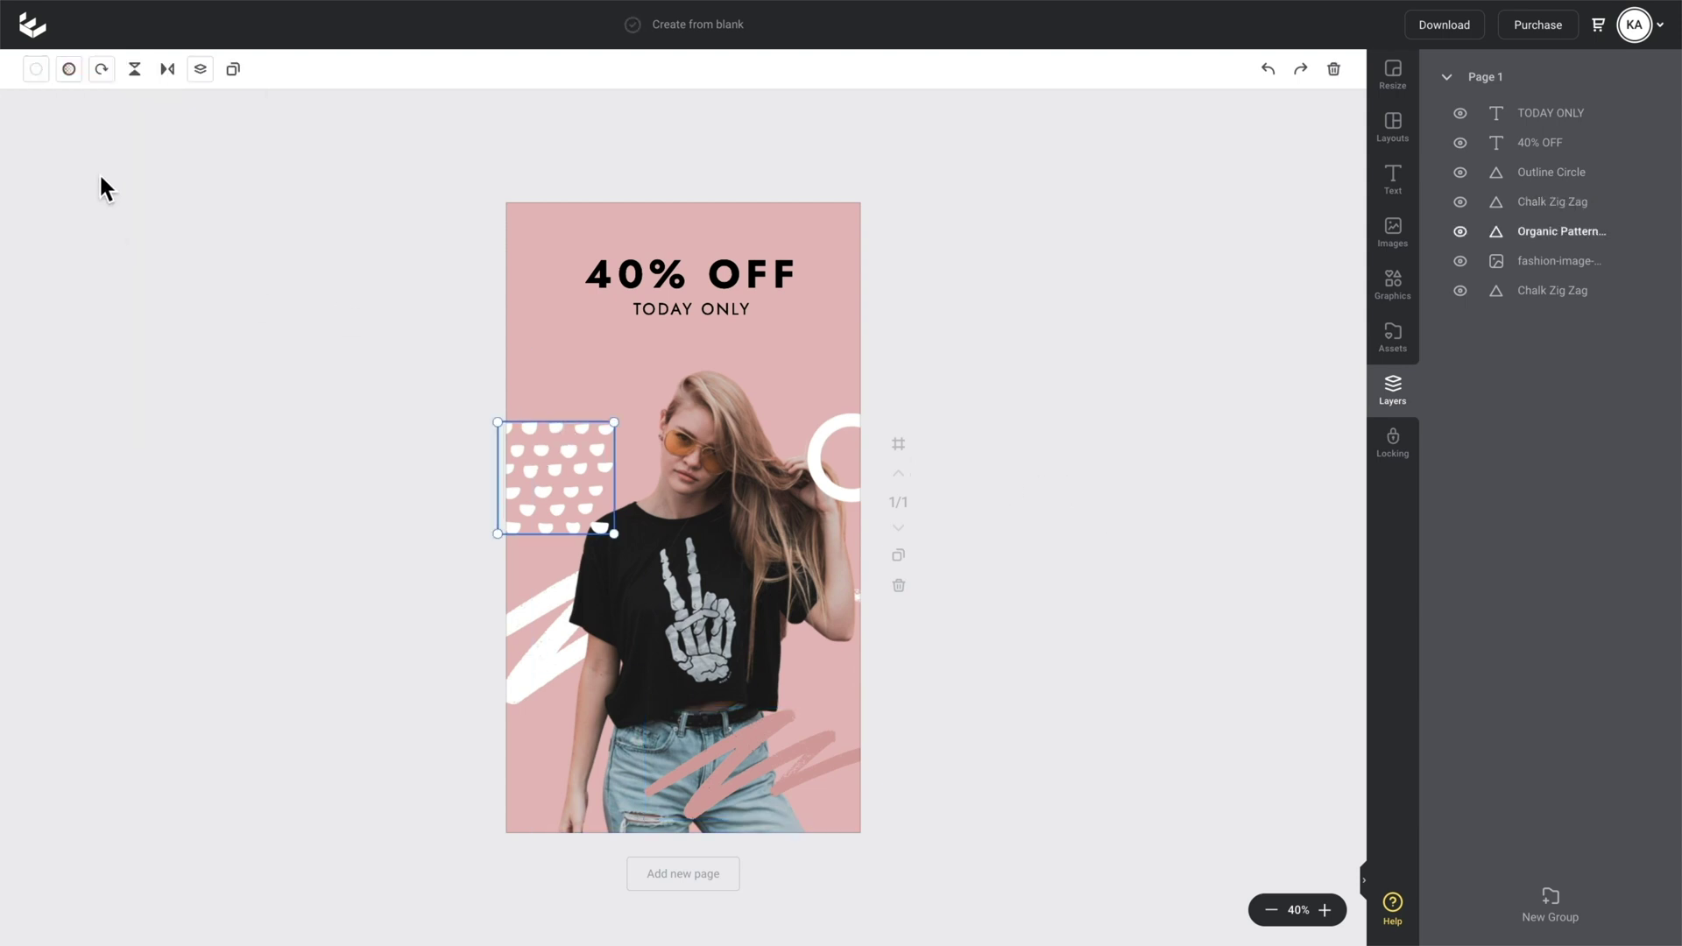
{"action": "left_click", "coordinate": [45, 78]}
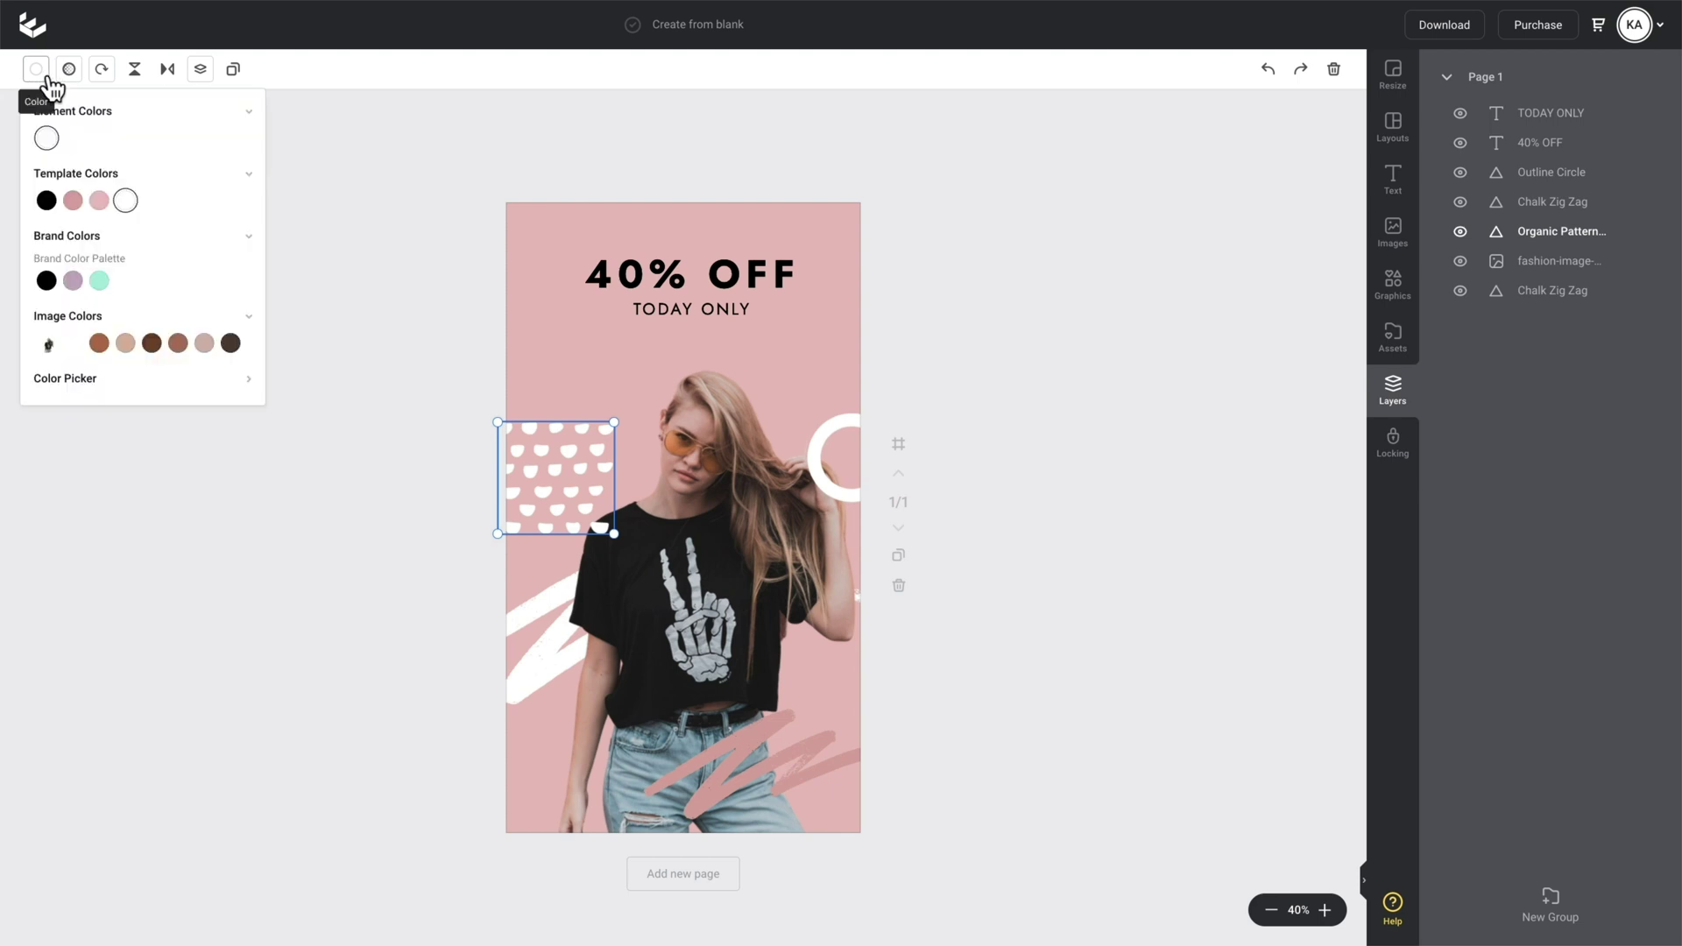
{"action": "left_click", "coordinate": [84, 206]}
{"action": "left_click", "coordinate": [1008, 278]}
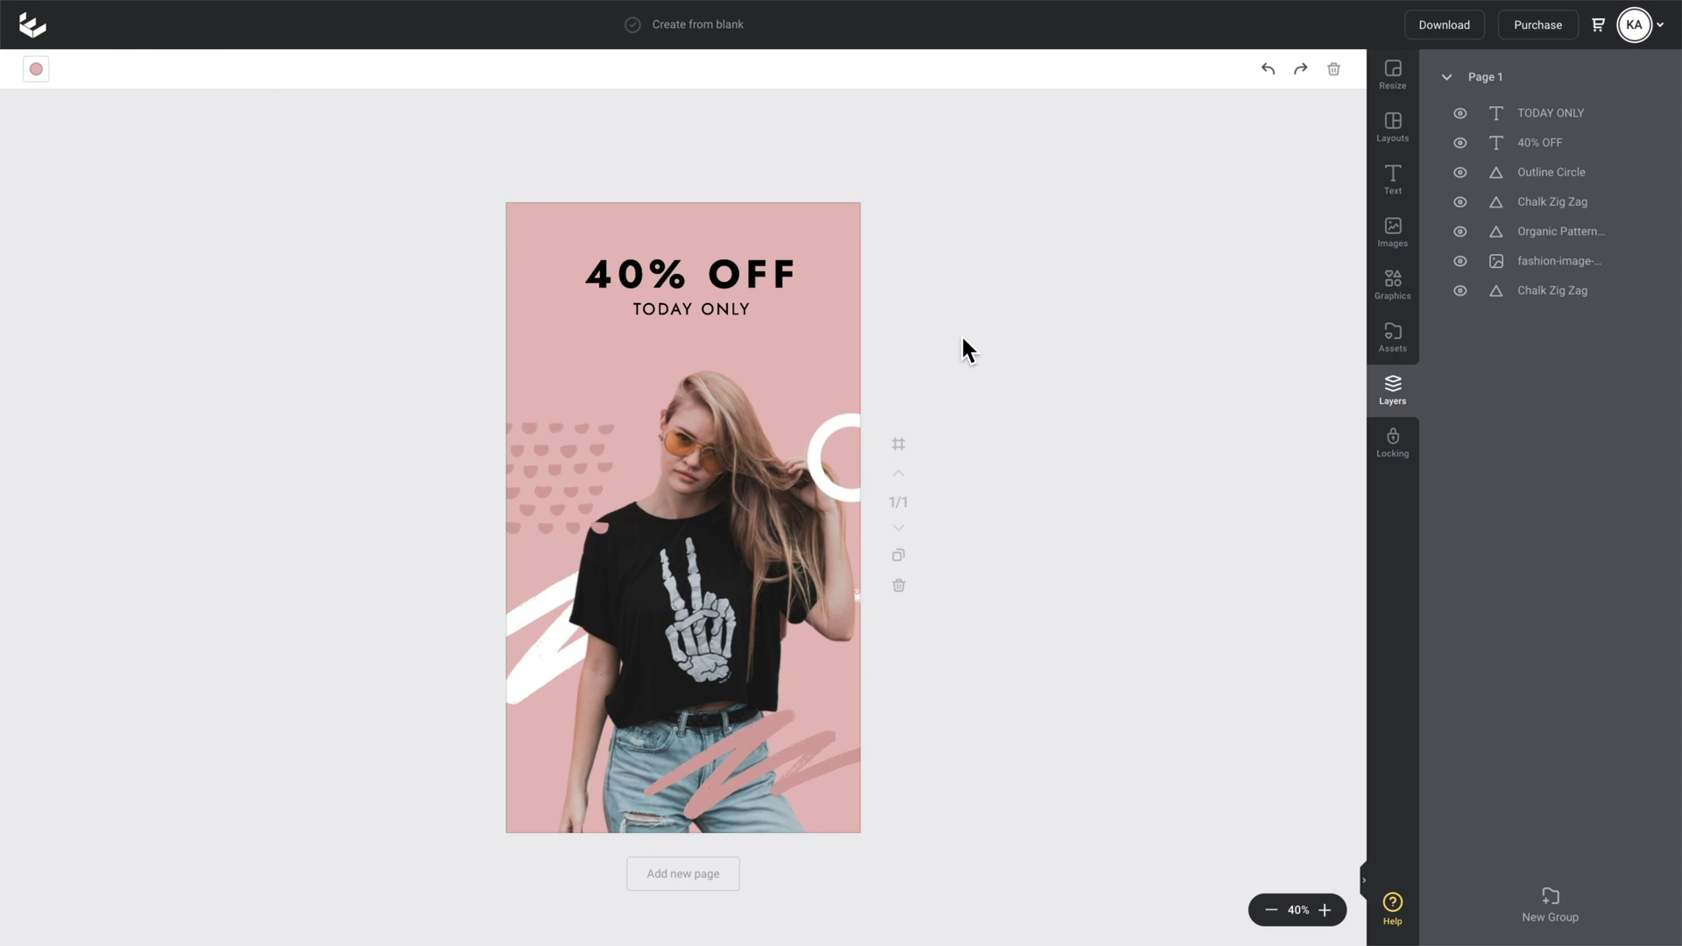
Step: Move the white chalk zigzag lower on the left and stretch it wider
{"action": "left_click_drag", "start_coordinate": [526, 619], "coordinate": [522, 671]}
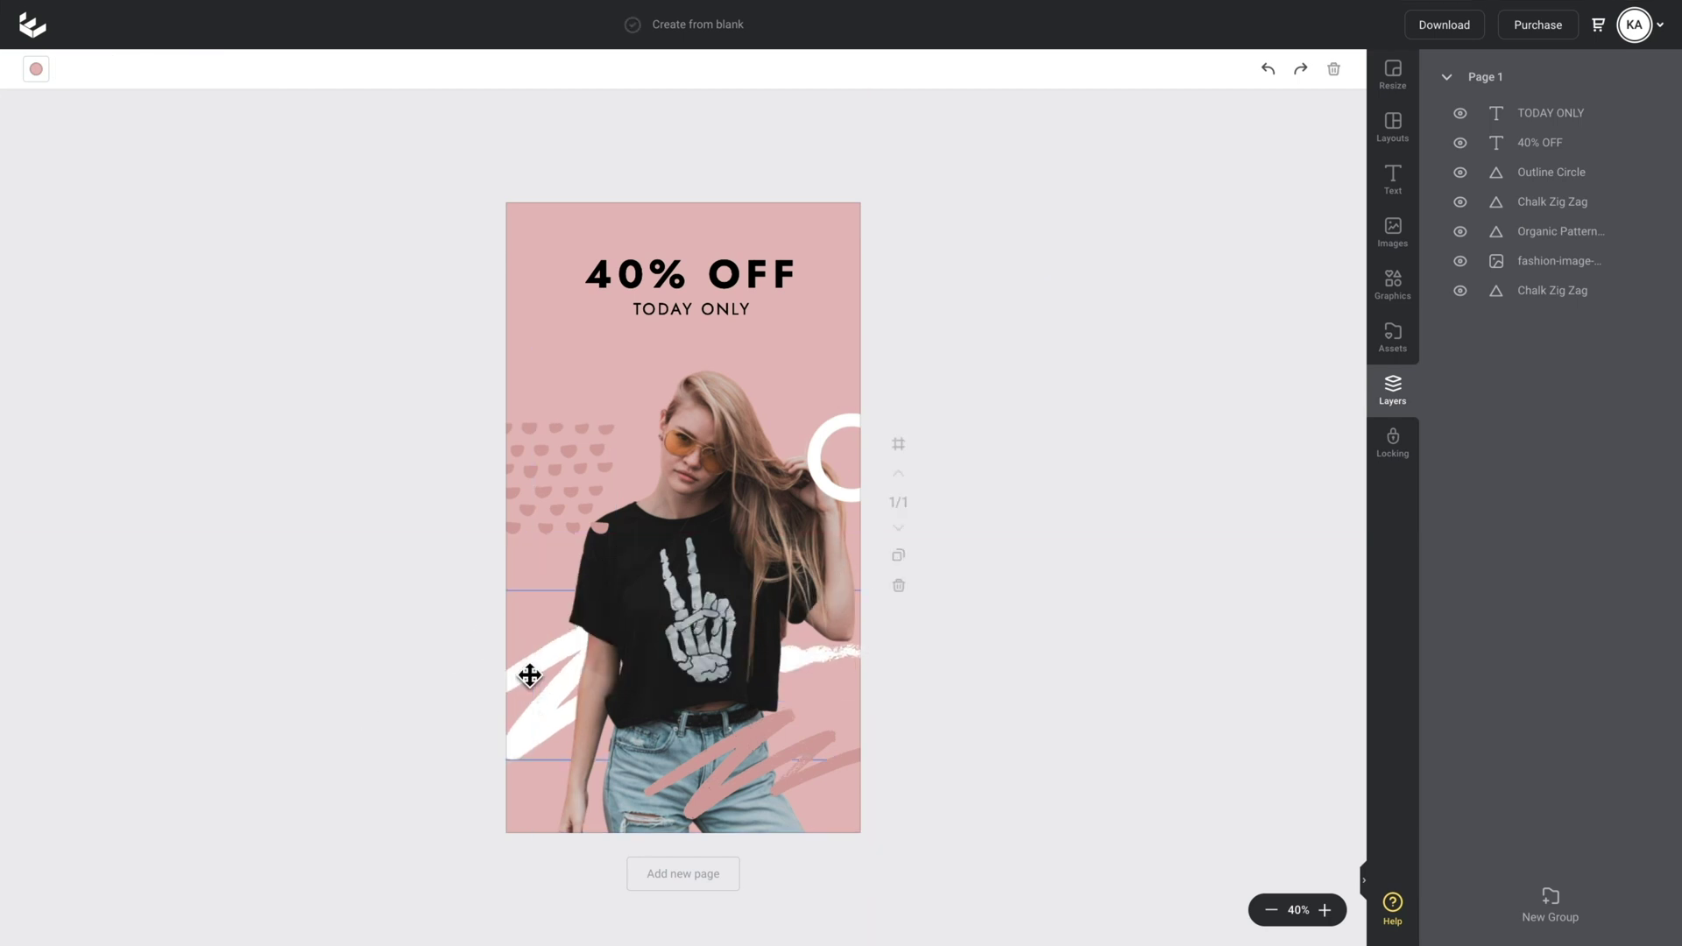
{"action": "left_click", "coordinate": [530, 676]}
{"action": "left_click_drag", "start_coordinate": [869, 587], "coordinate": [905, 578]}
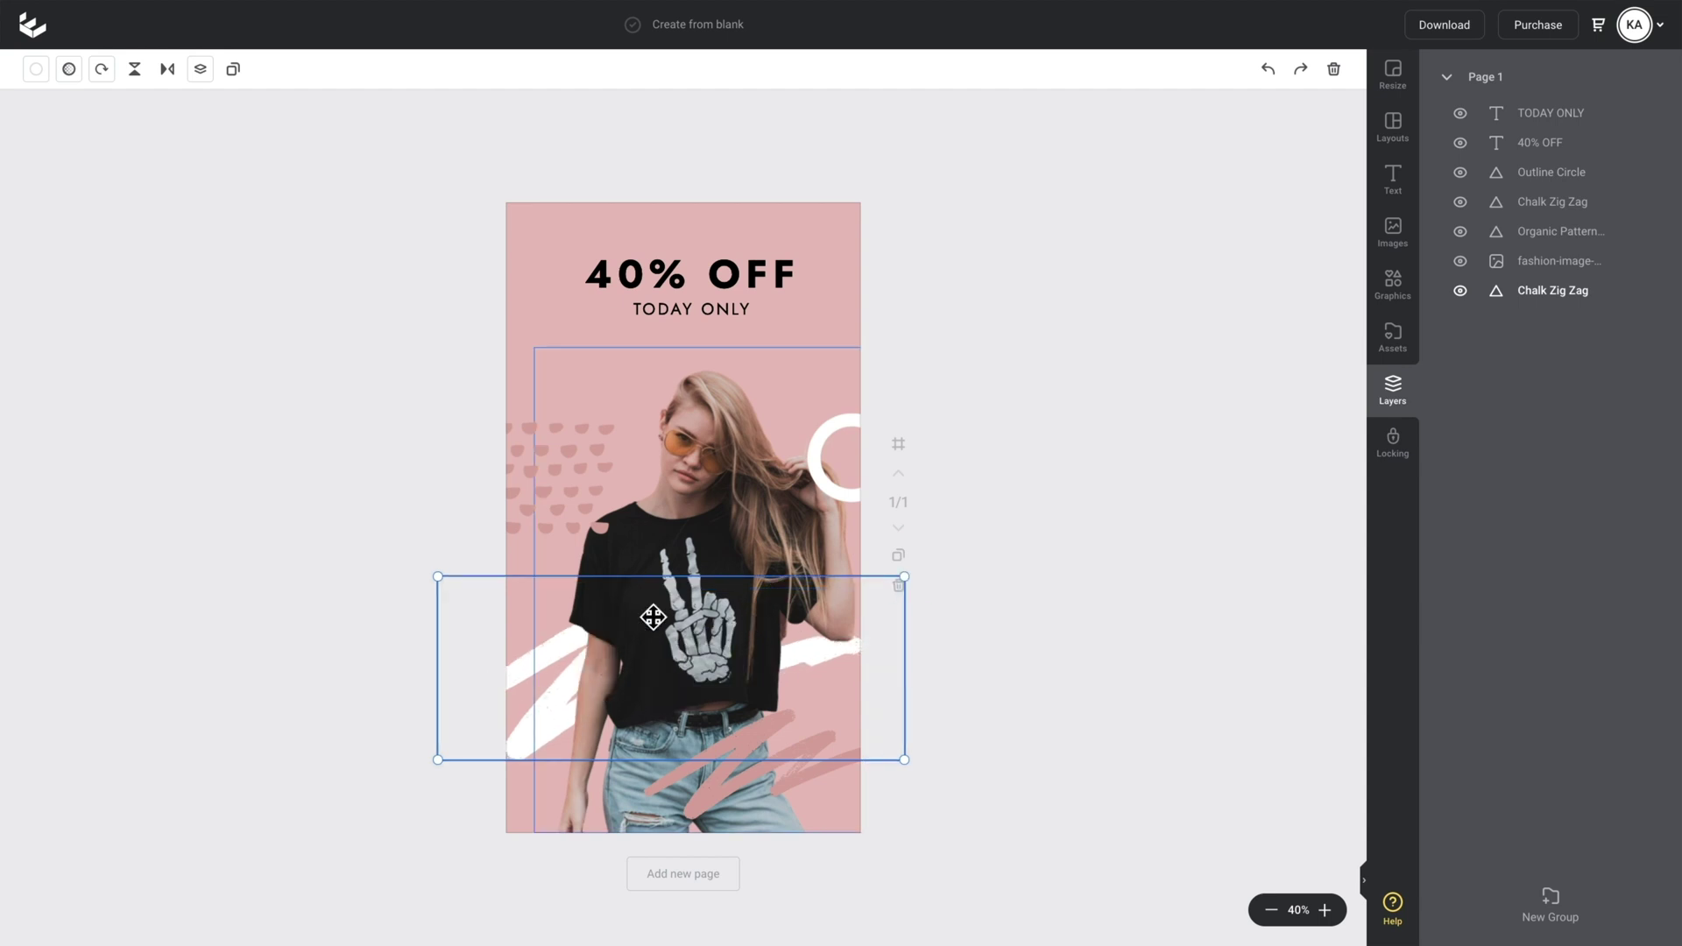
{"action": "left_click_drag", "start_coordinate": [530, 669], "coordinate": [510, 669]}
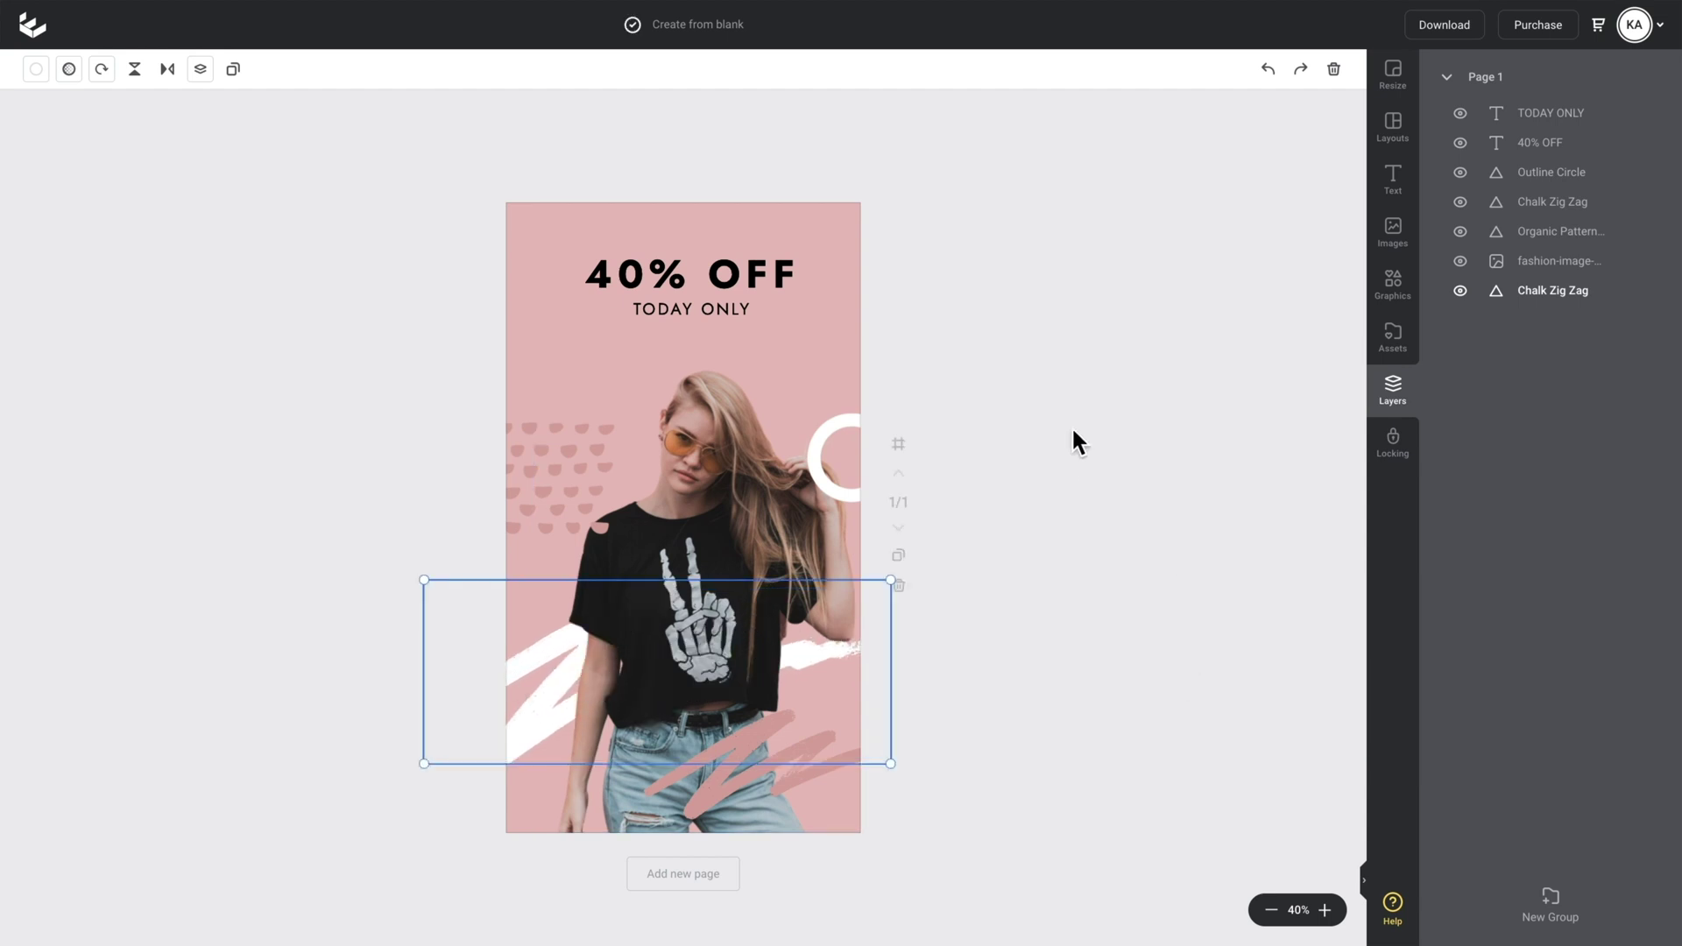
{"action": "left_click", "coordinate": [1013, 438]}
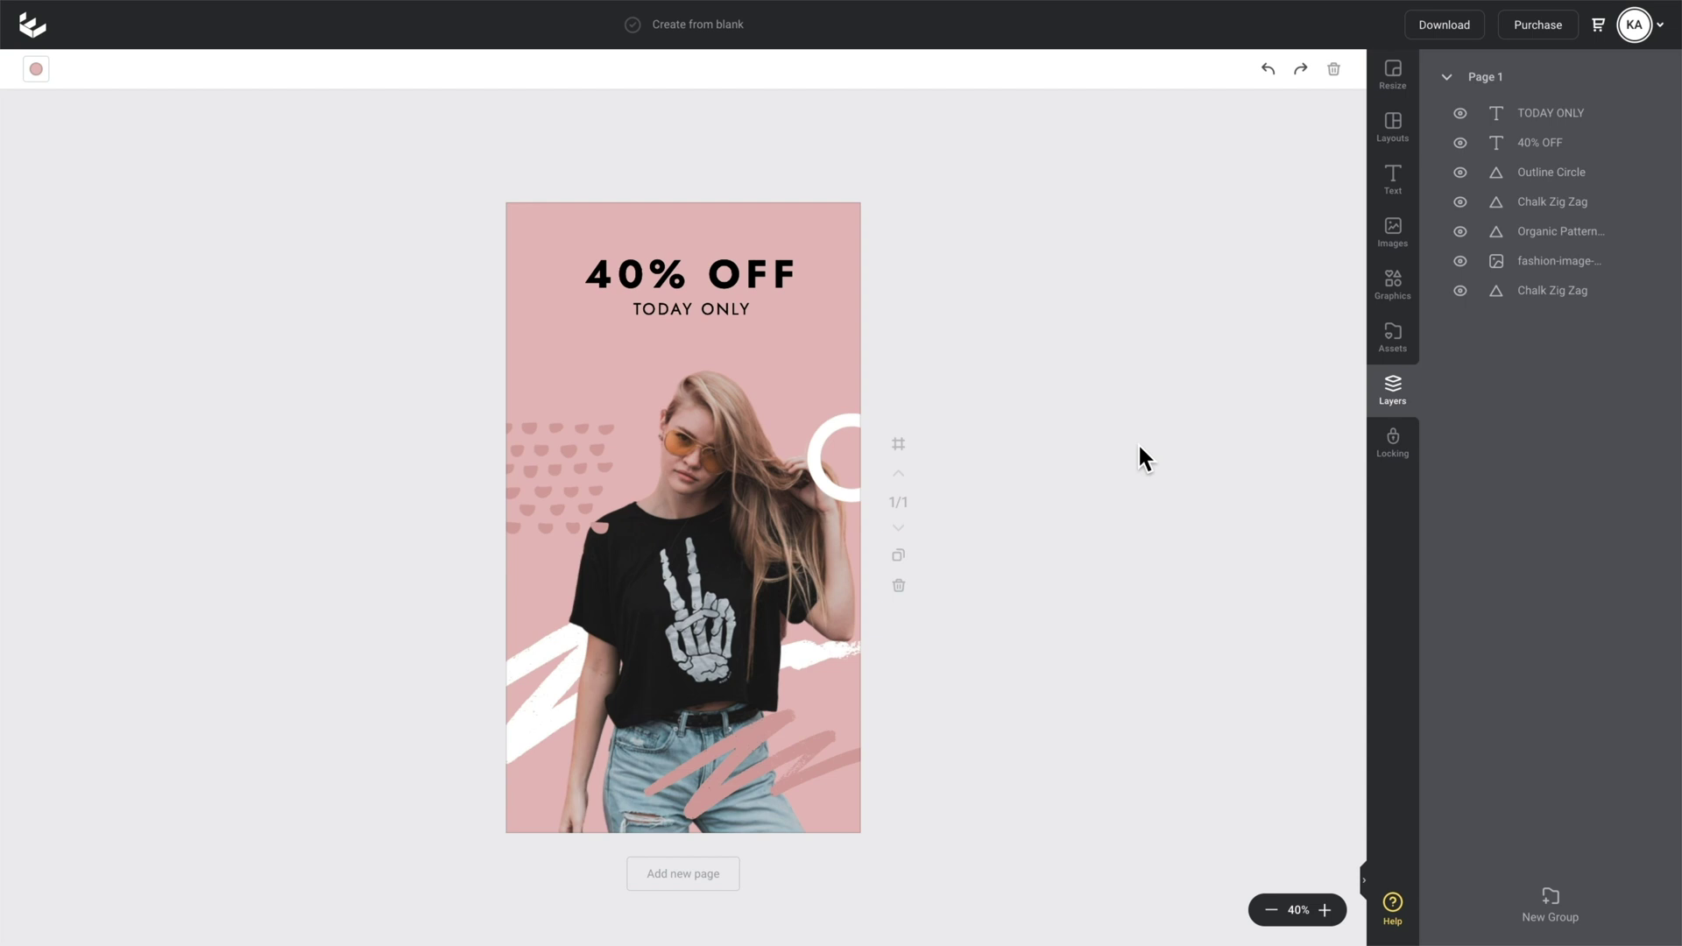
Step: Colour the dot pattern mint and the white chalk zigzag lilac
{"action": "left_click", "coordinate": [528, 449]}
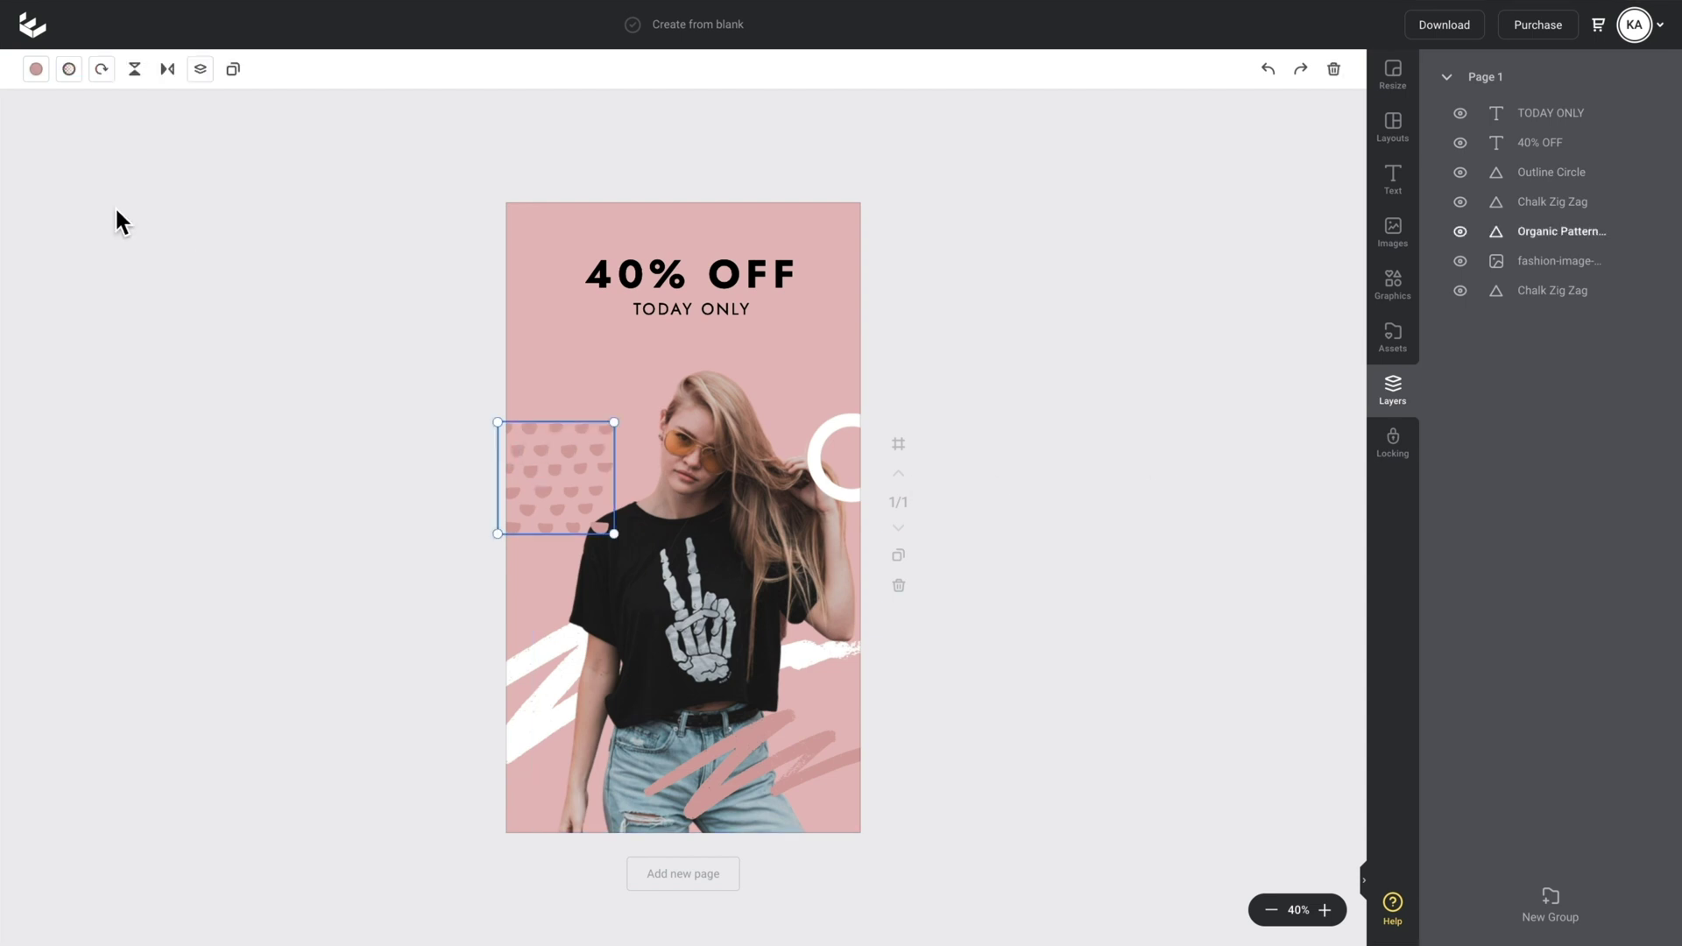
{"action": "left_click", "coordinate": [50, 78]}
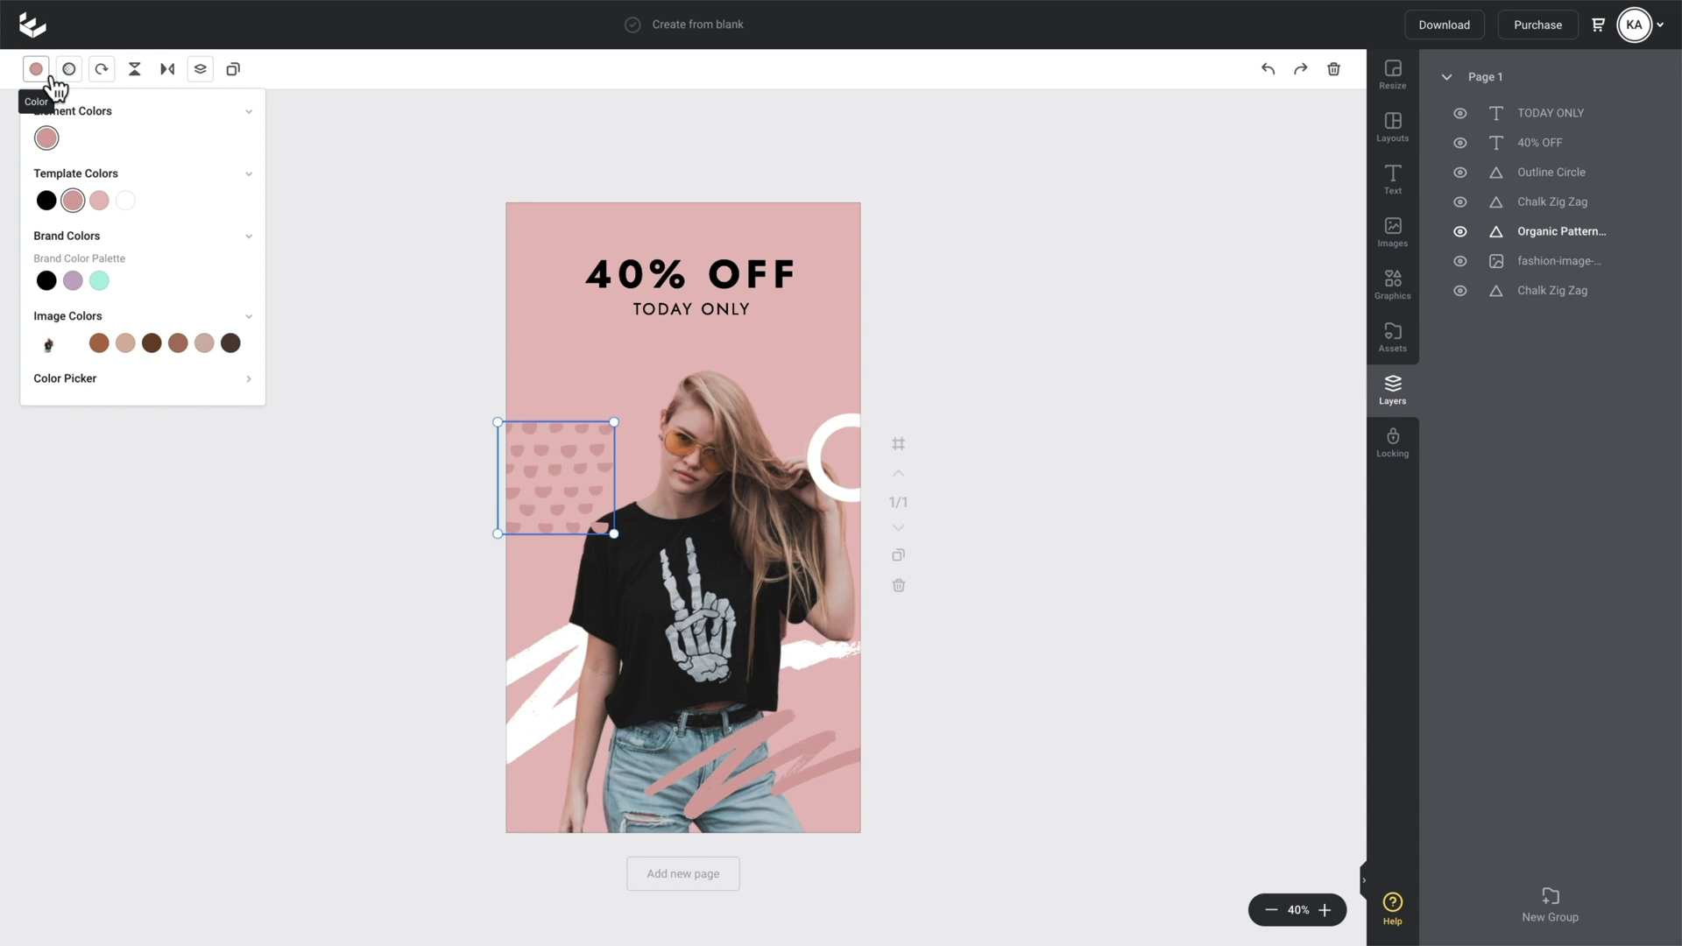
{"action": "left_click", "coordinate": [110, 286]}
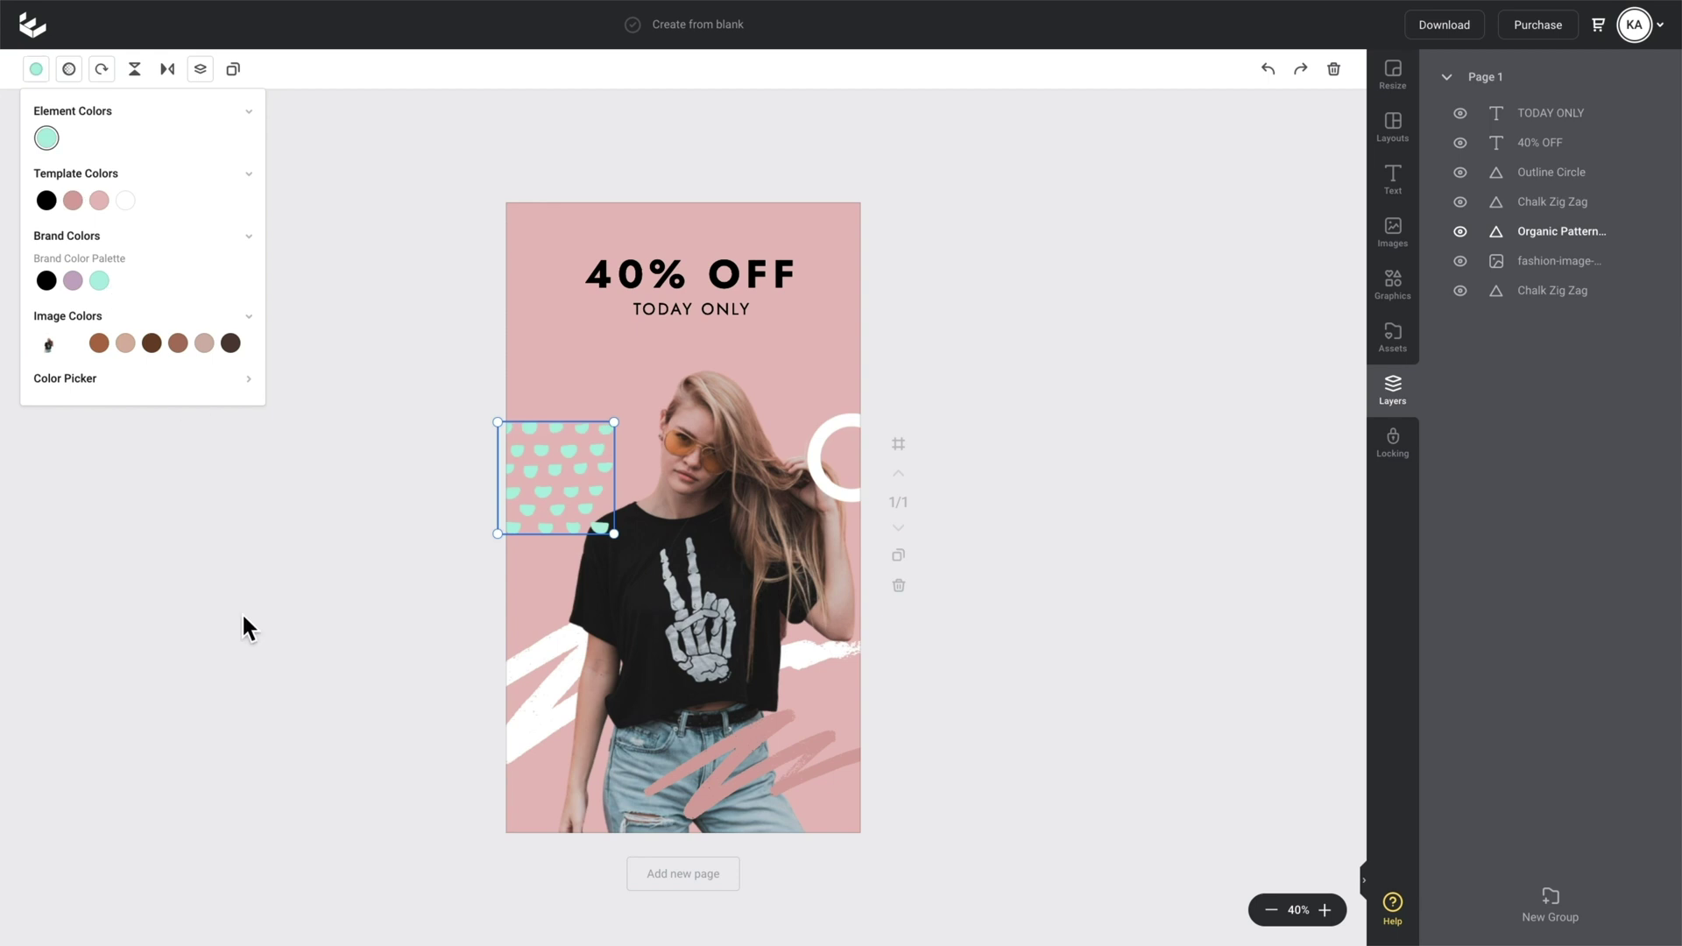
{"action": "left_click", "coordinate": [361, 551]}
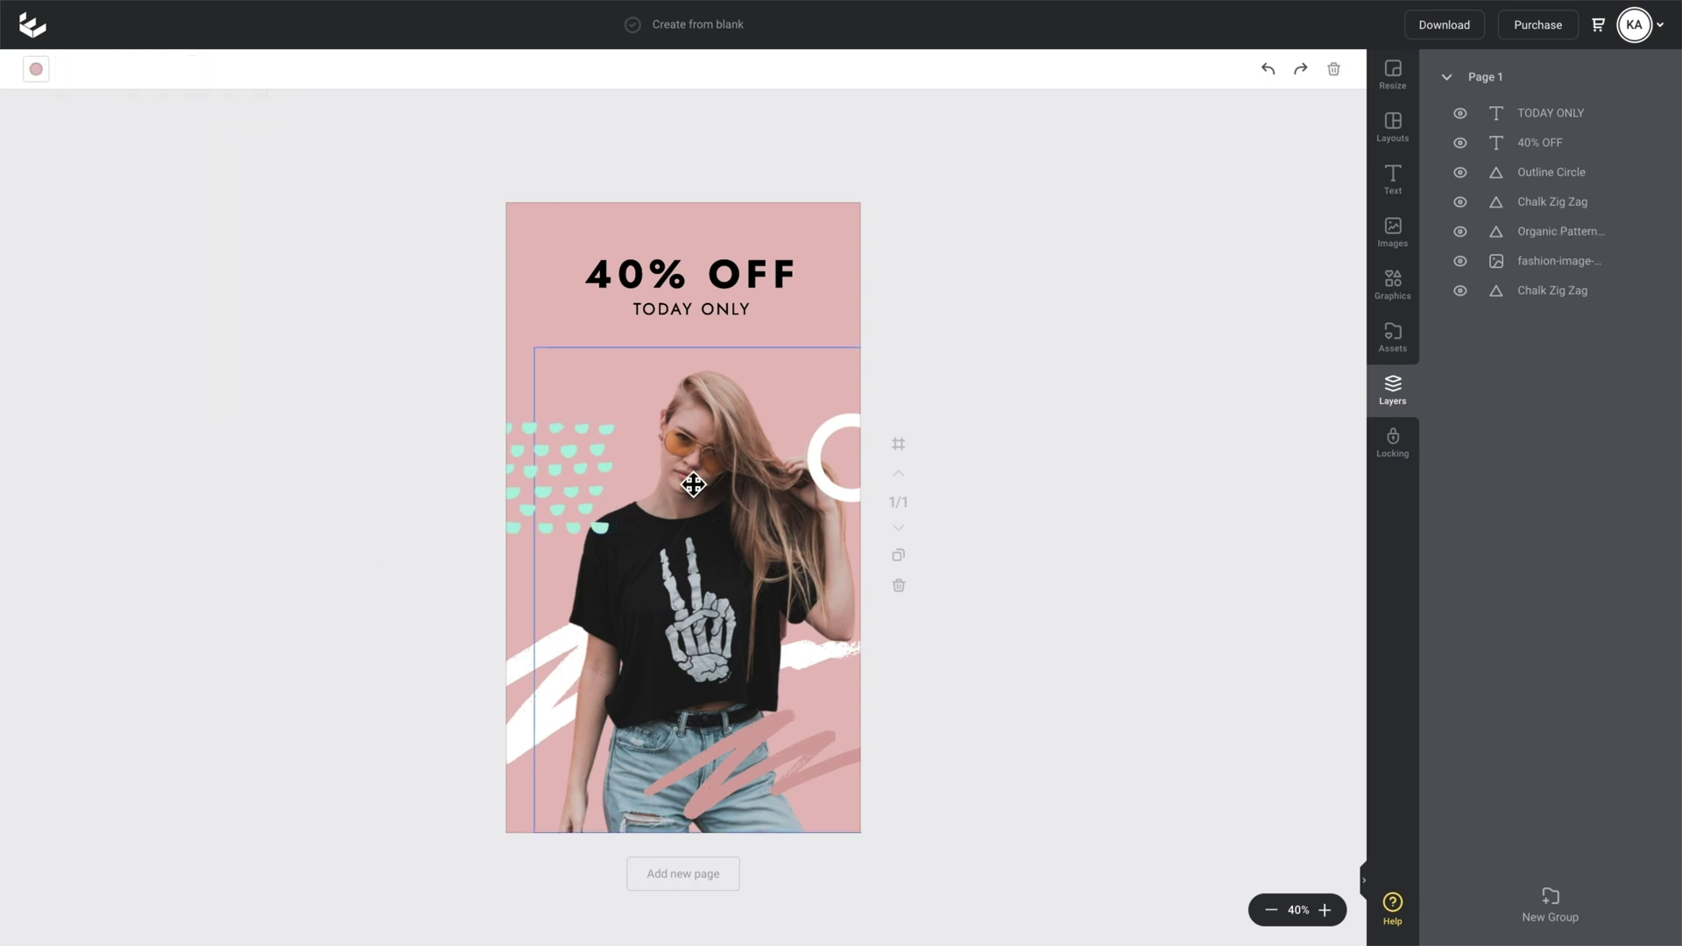
{"action": "left_click", "coordinate": [532, 677]}
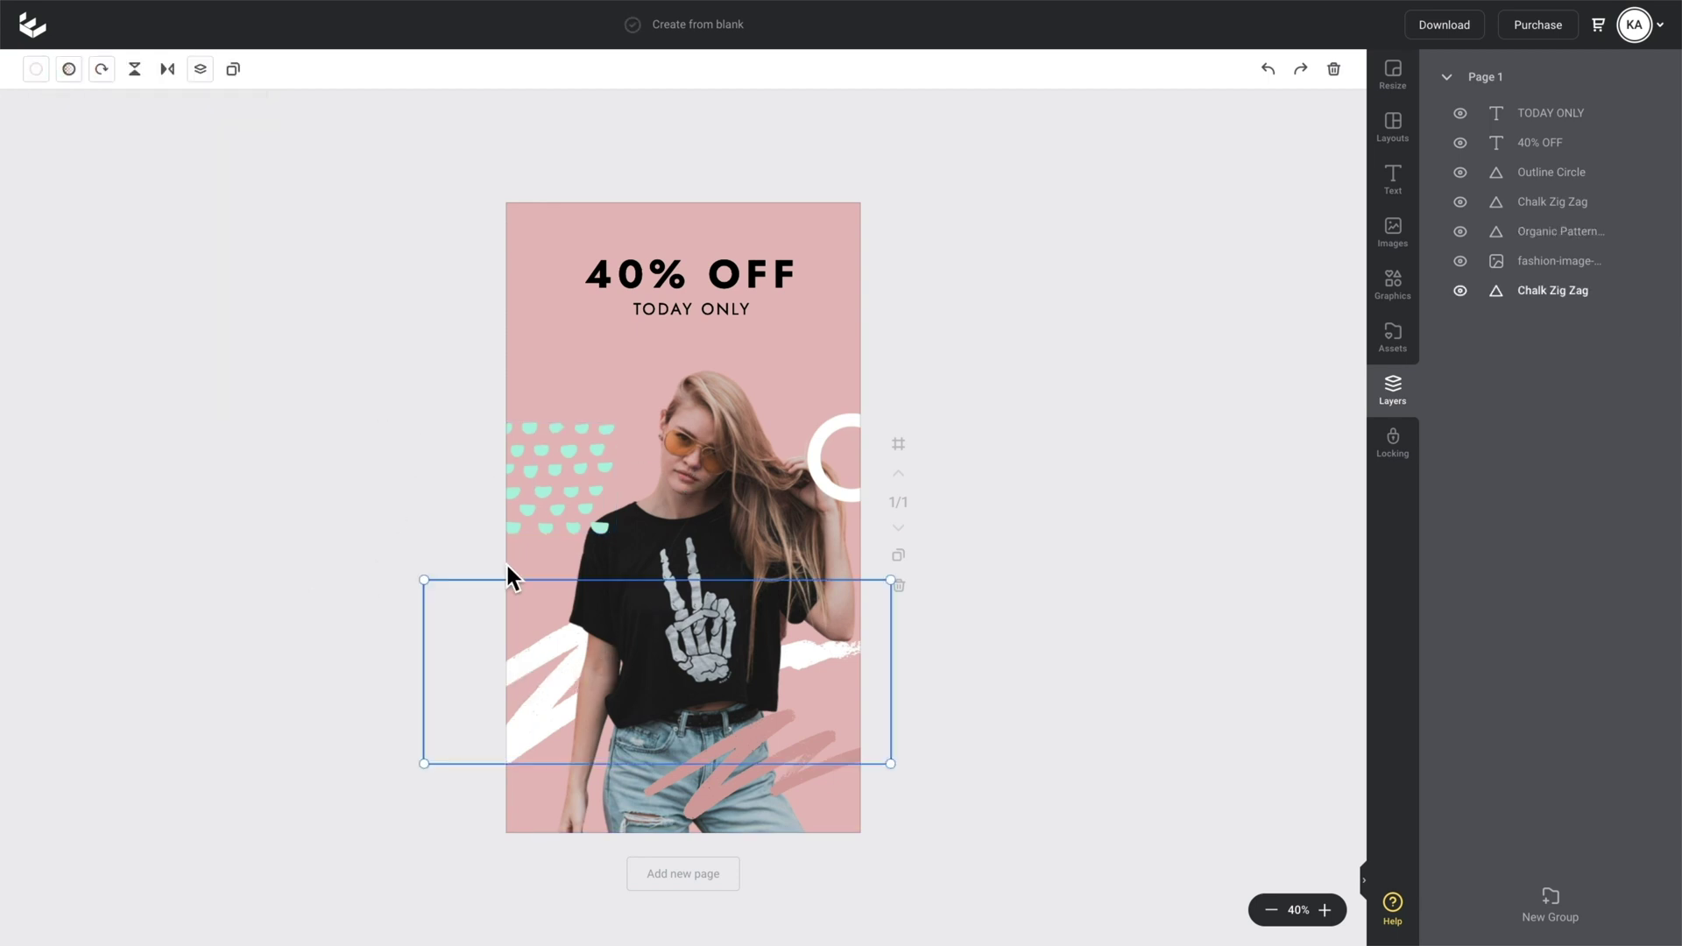
{"action": "left_click", "coordinate": [37, 70]}
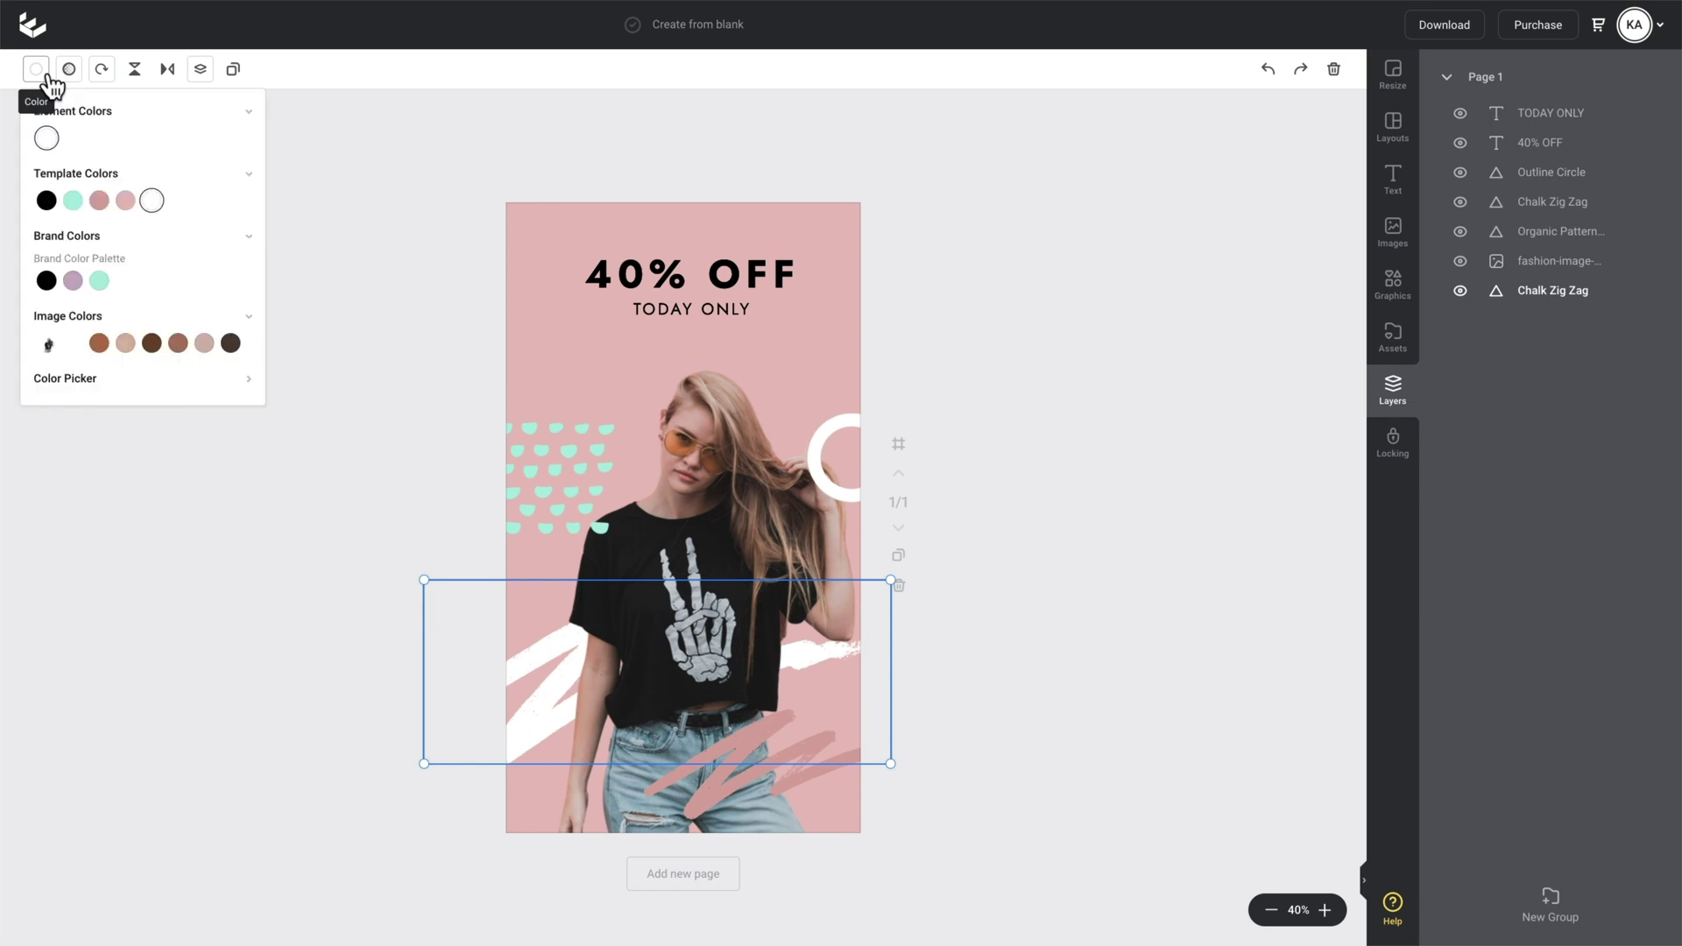
{"action": "left_click", "coordinate": [83, 285]}
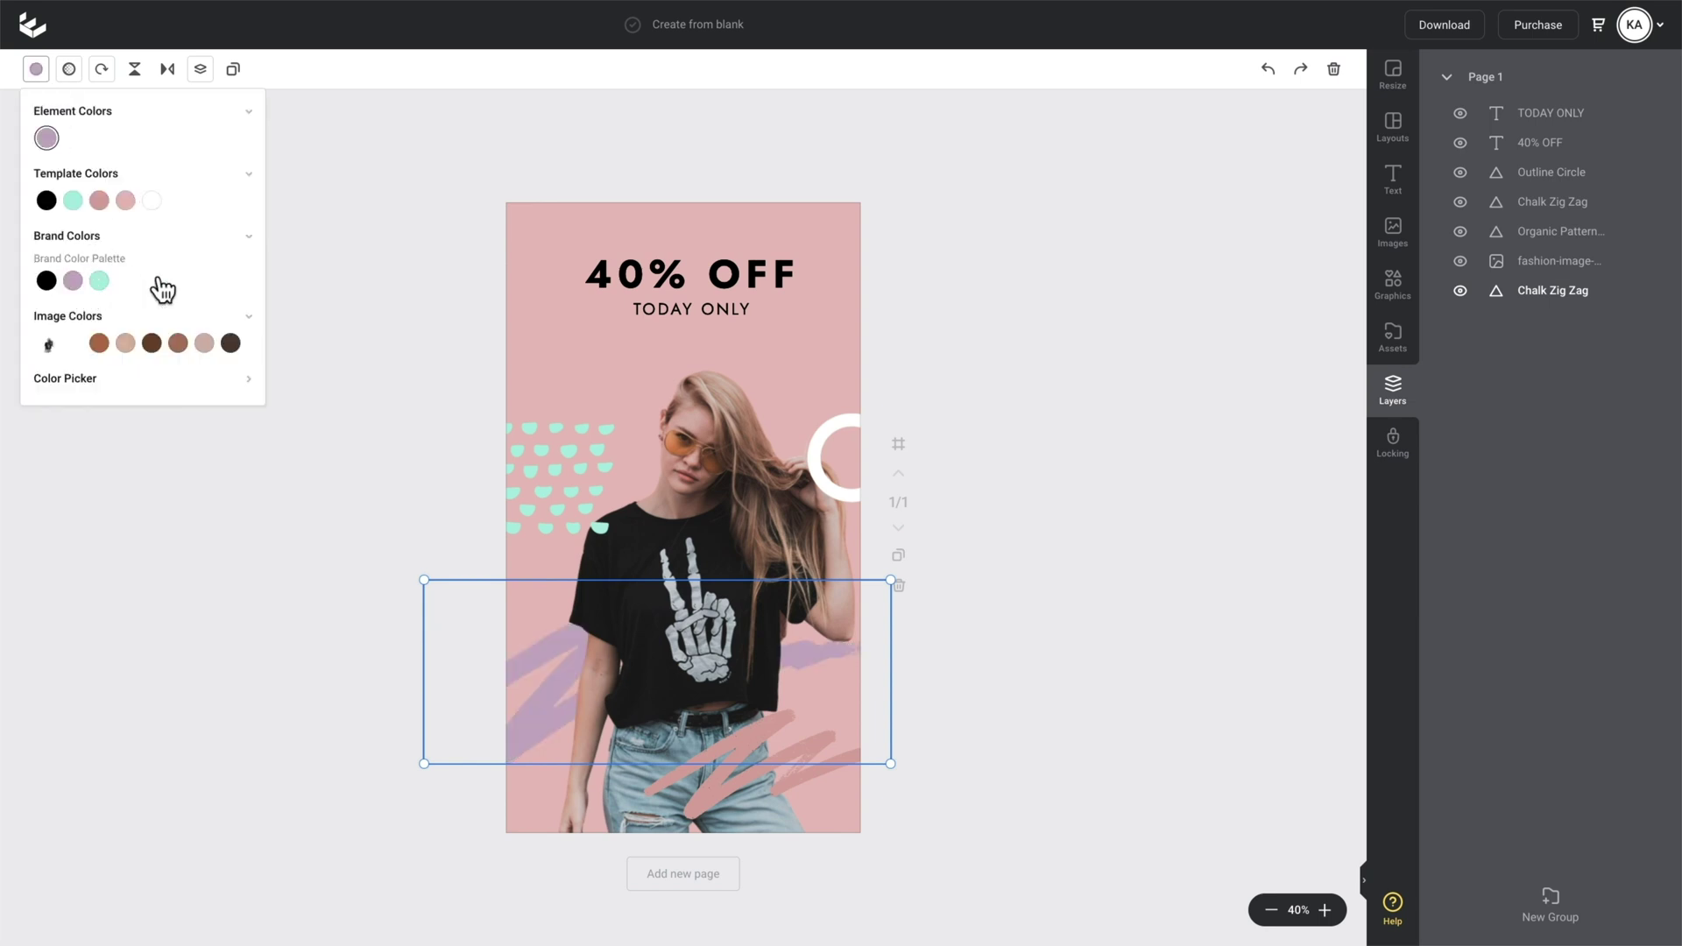
Step: Colour the pink chalk zigzag and the outline ring mint
{"action": "left_click", "coordinate": [754, 807]}
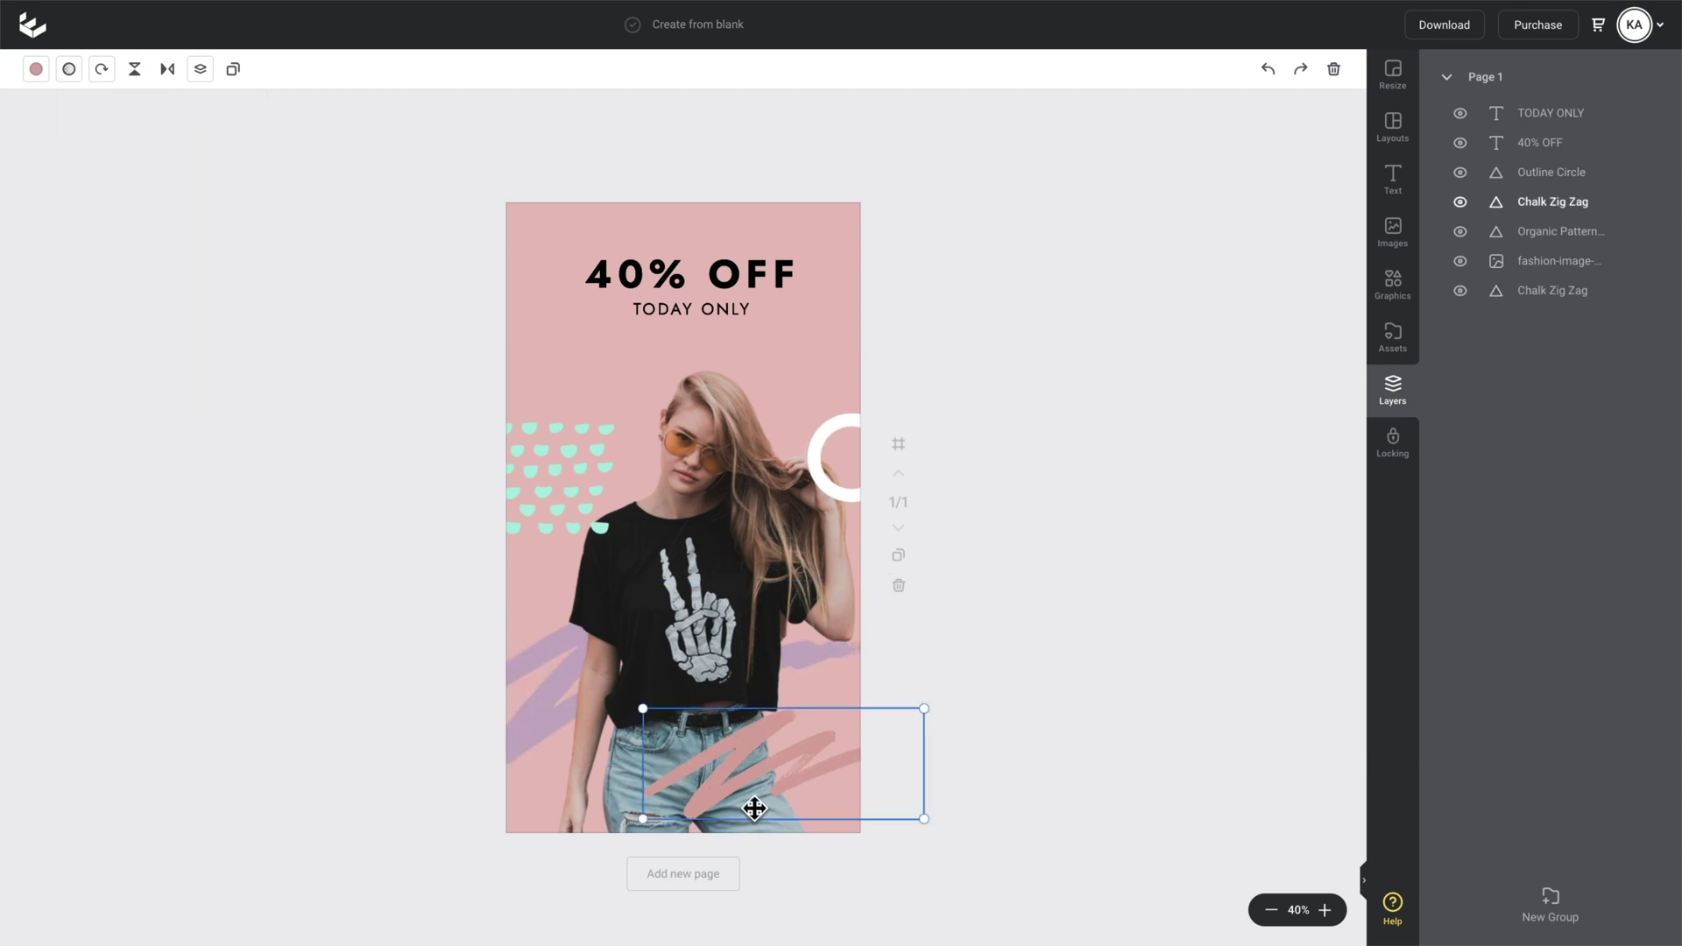
{"action": "left_click", "coordinate": [39, 71]}
{"action": "left_click", "coordinate": [99, 280]}
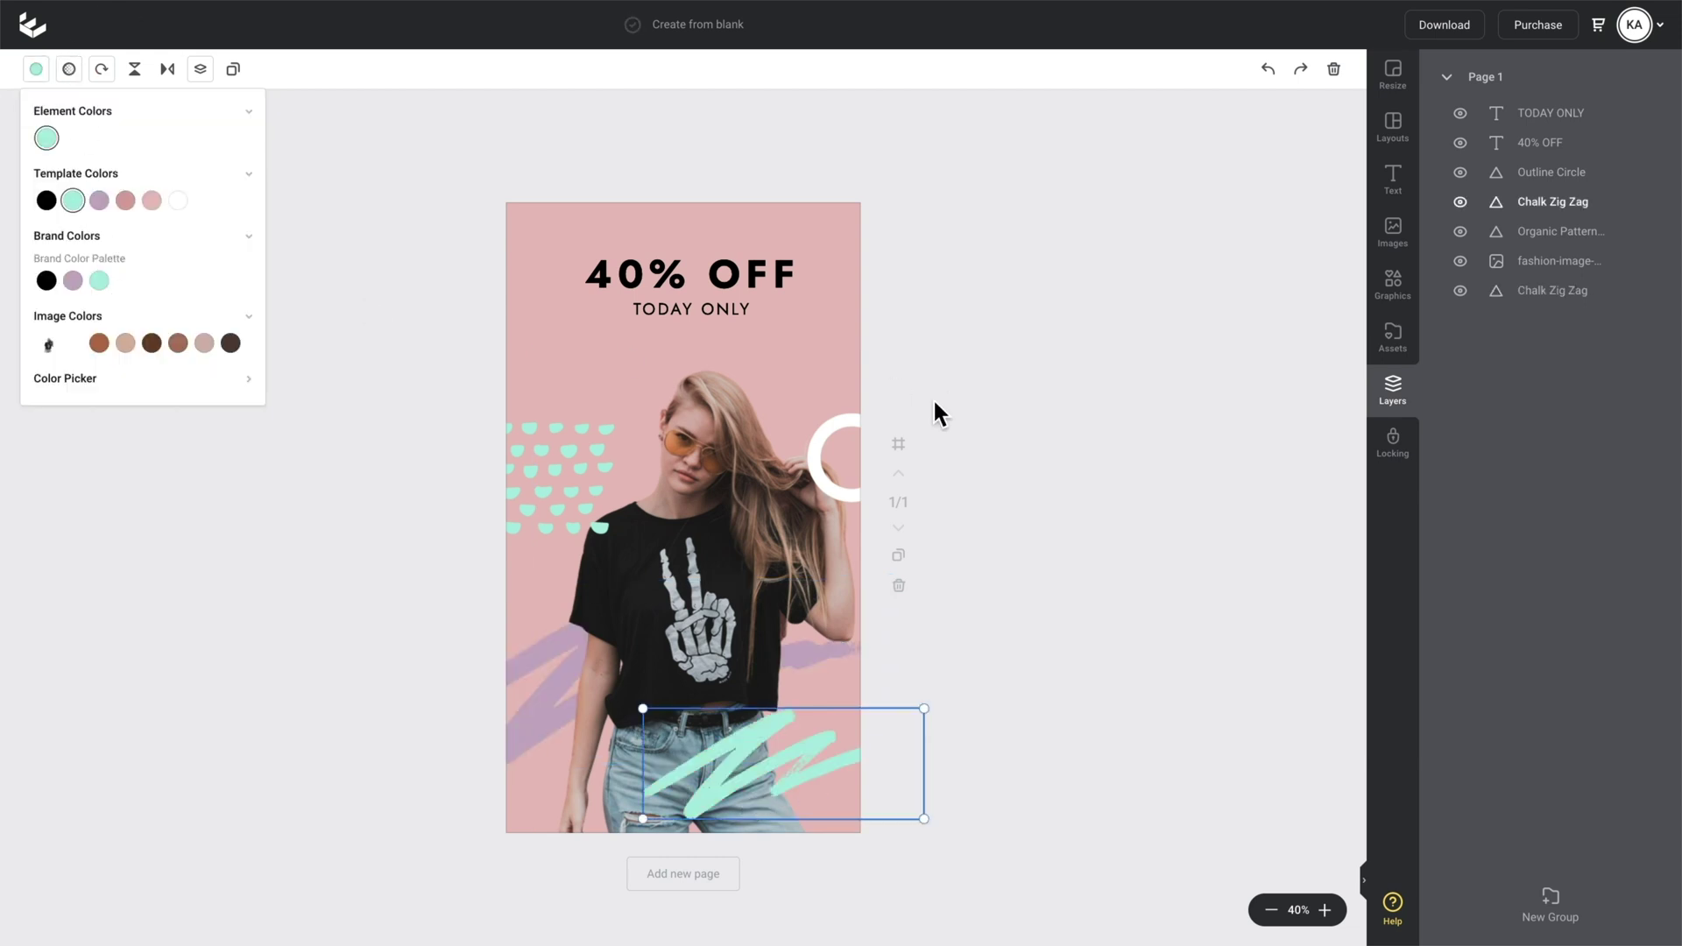
{"action": "left_click", "coordinate": [817, 444]}
{"action": "left_click", "coordinate": [36, 68]}
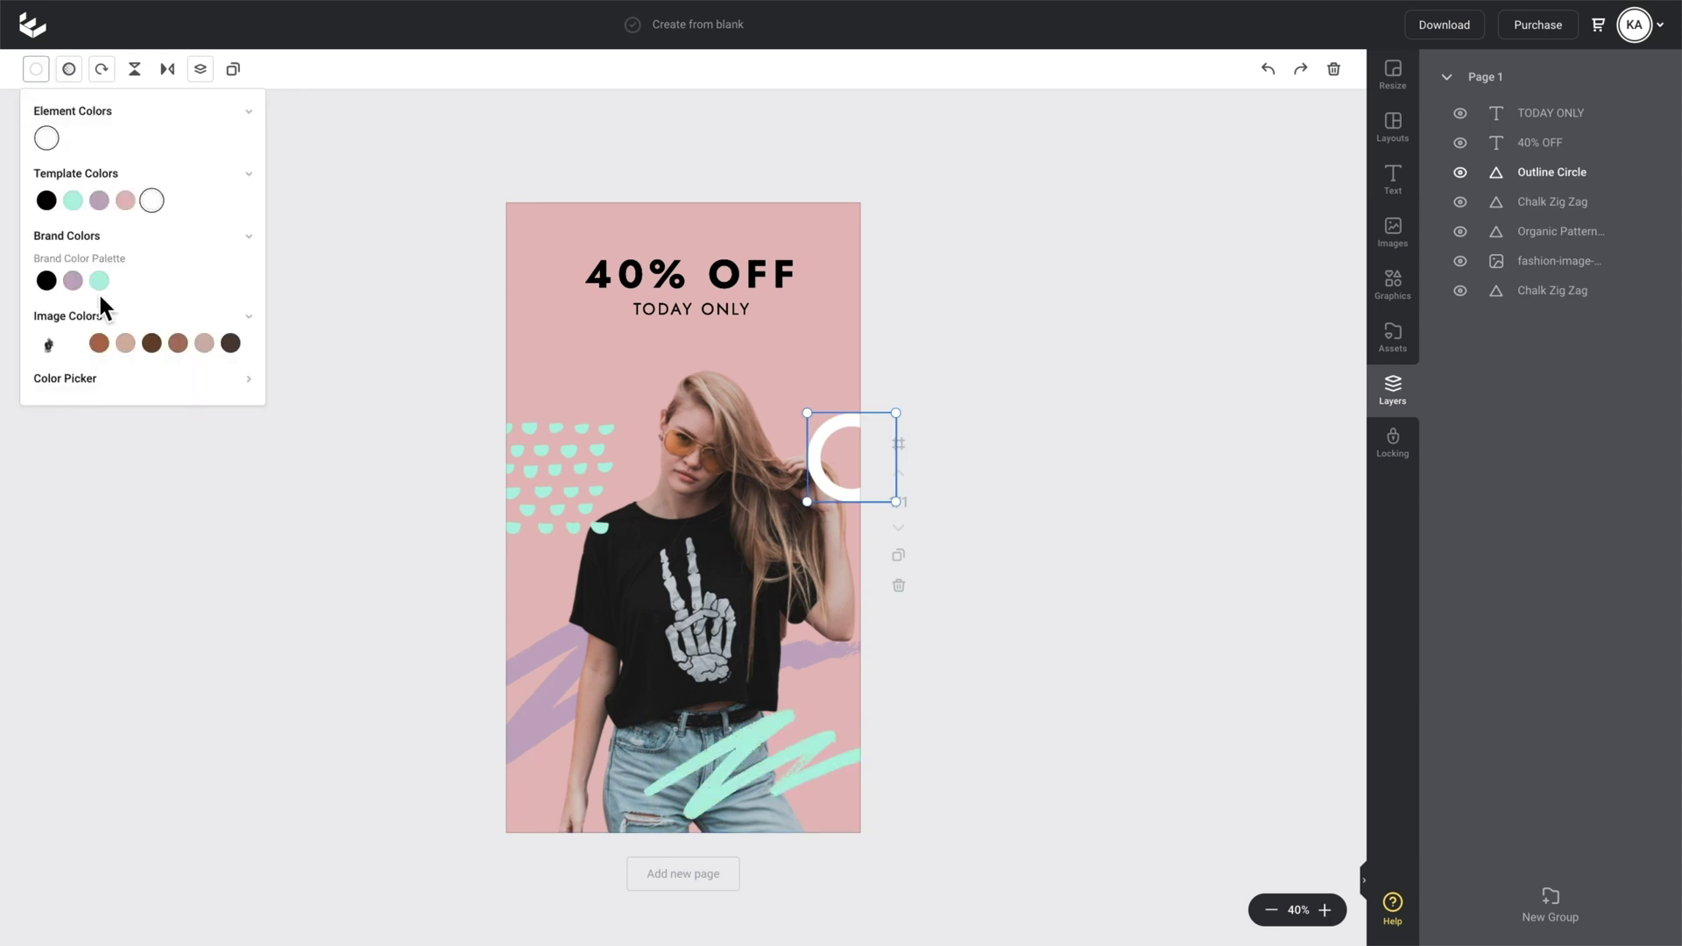
{"action": "left_click", "coordinate": [105, 277]}
{"action": "left_click", "coordinate": [515, 226]}
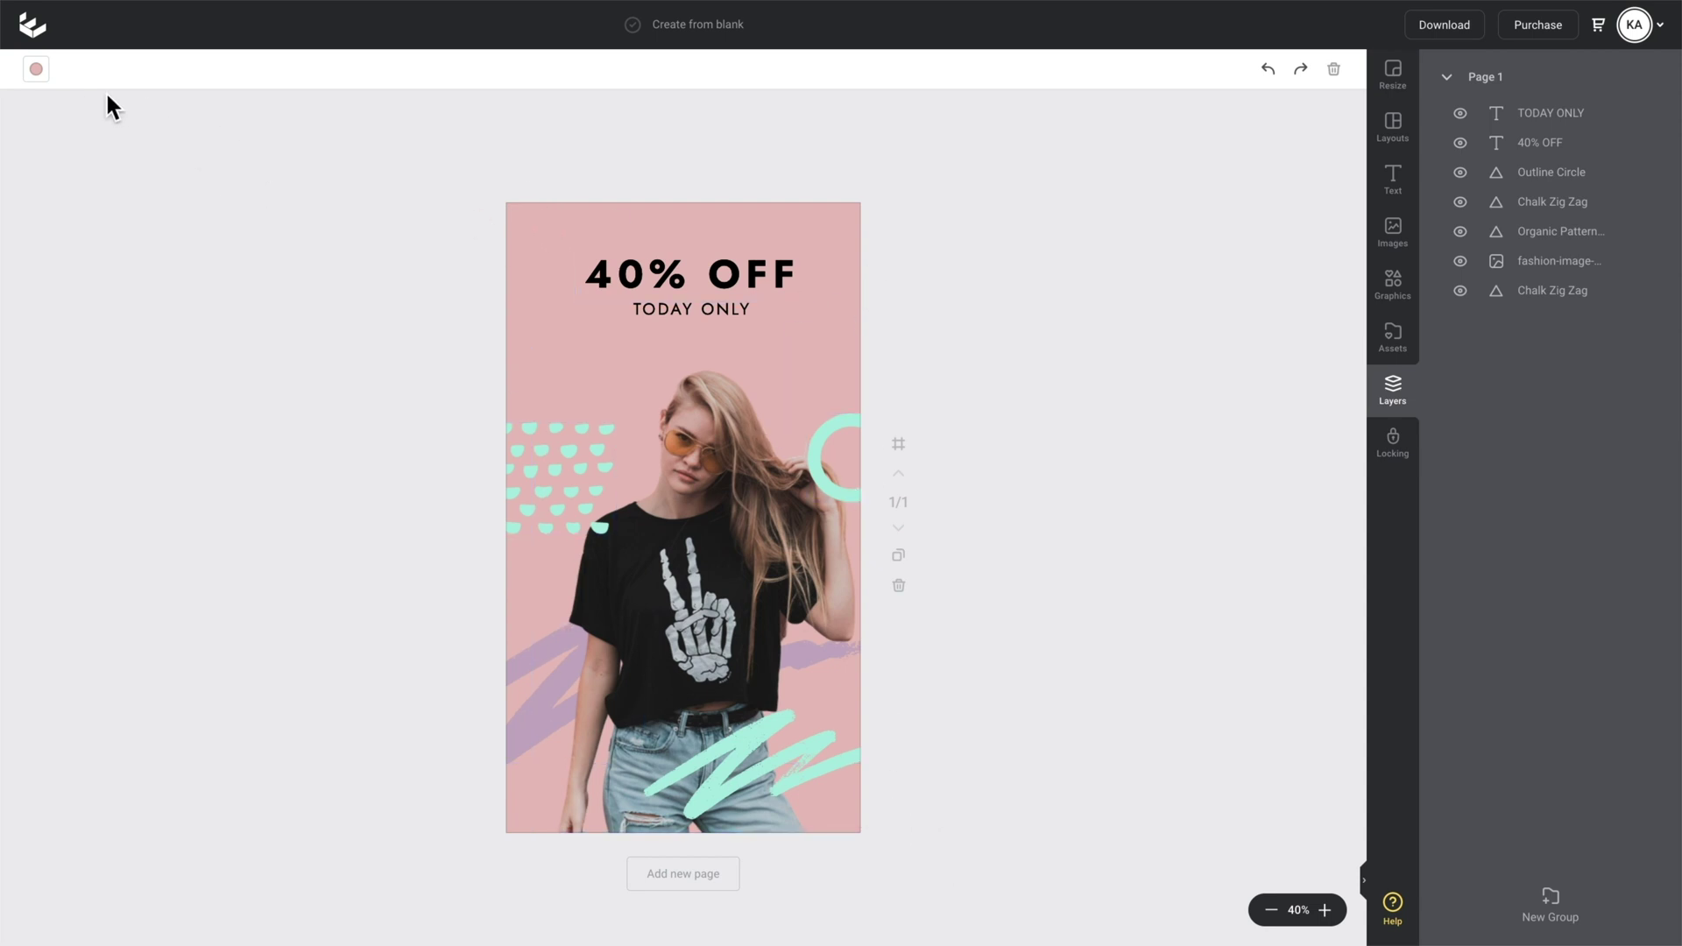
Step: Set the Story's page background colour to white FFFFFF
{"action": "left_click", "coordinate": [37, 70]}
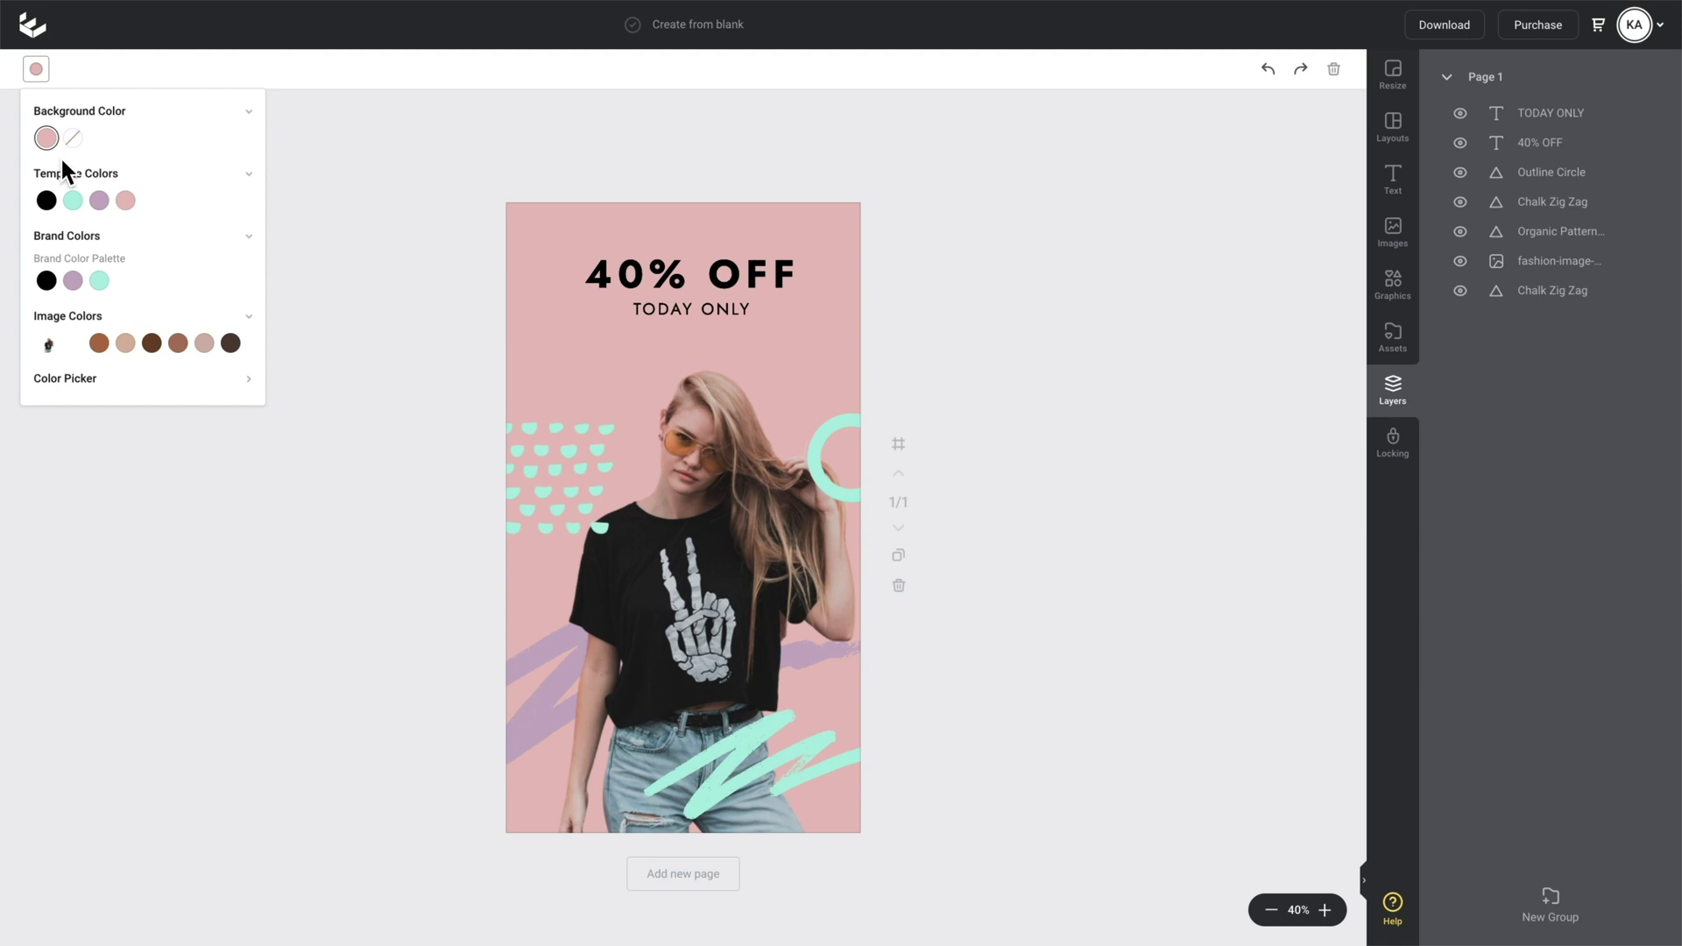
{"action": "left_click", "coordinate": [87, 379]}
{"action": "left_click", "coordinate": [64, 237]}
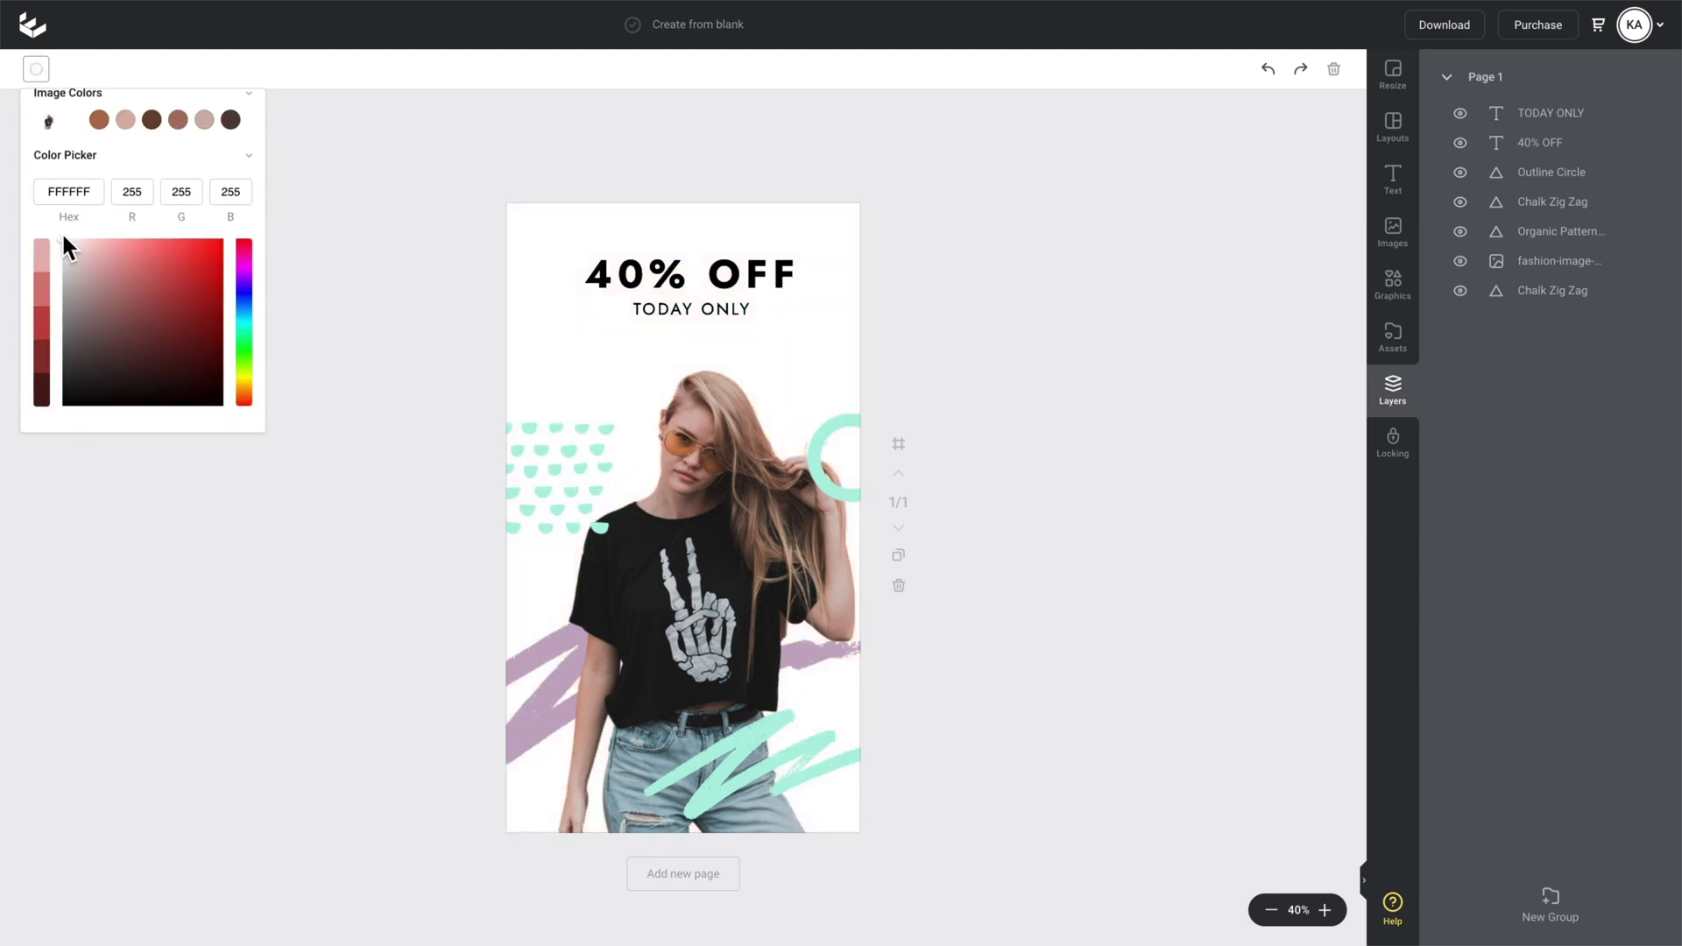
{"action": "left_click", "coordinate": [1049, 214]}
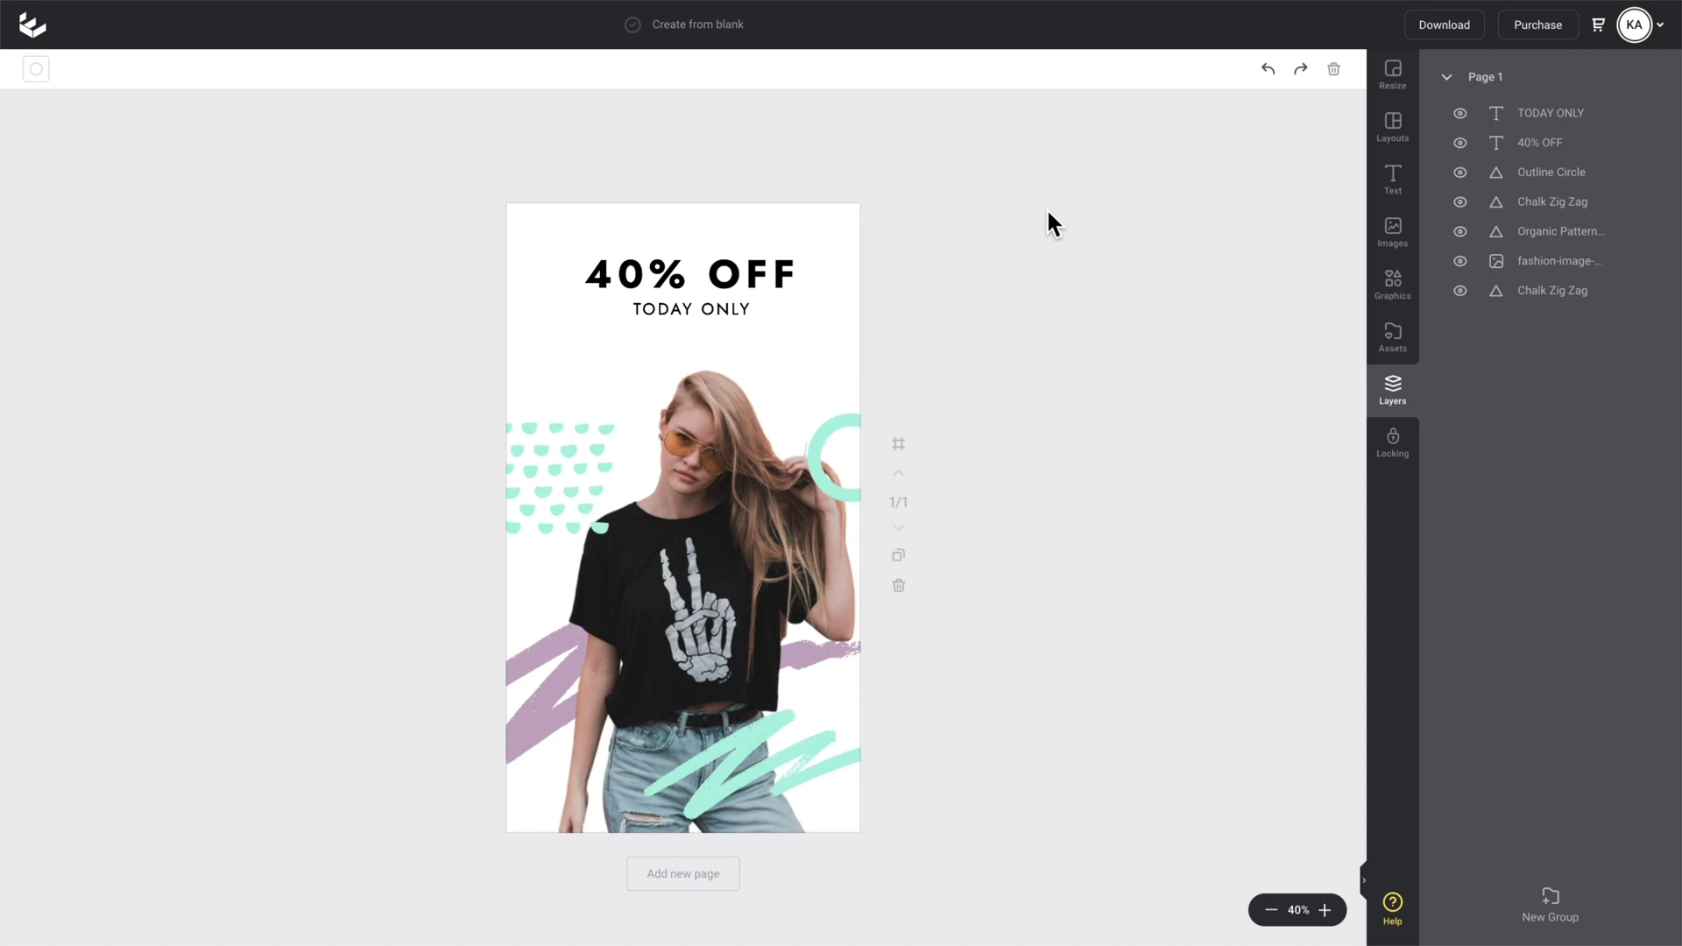
Step: Make the model photo black and white by raising the Grayscale filter slider on Normal
{"action": "left_click", "coordinate": [759, 437]}
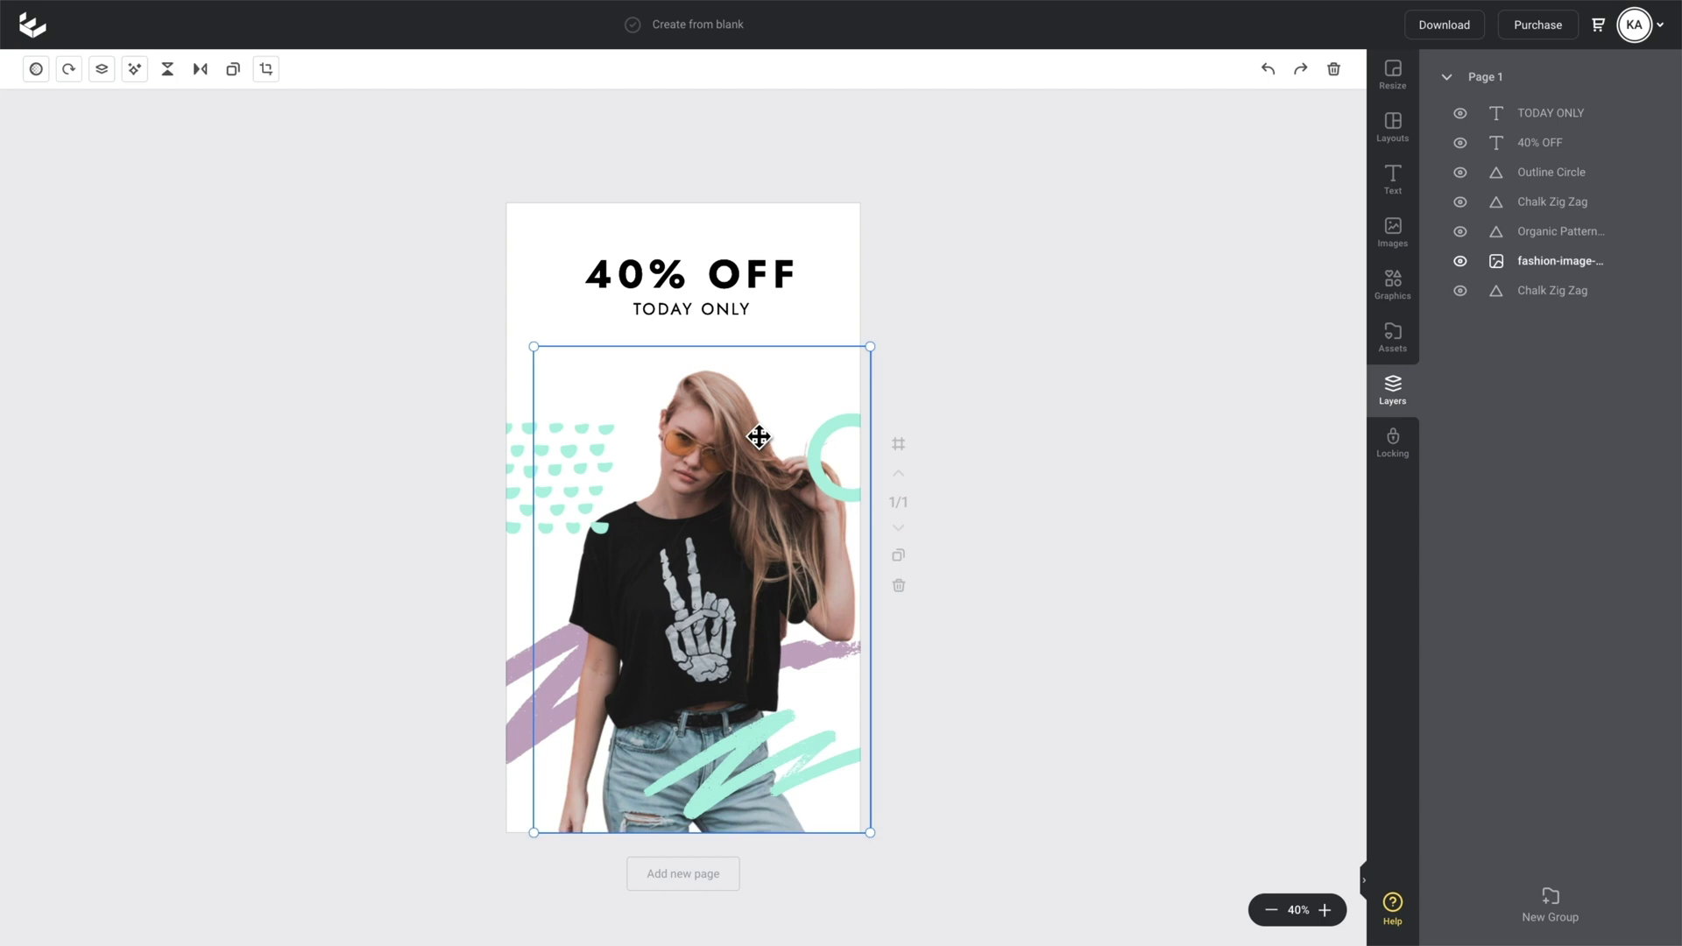
{"action": "left_click", "coordinate": [145, 71]}
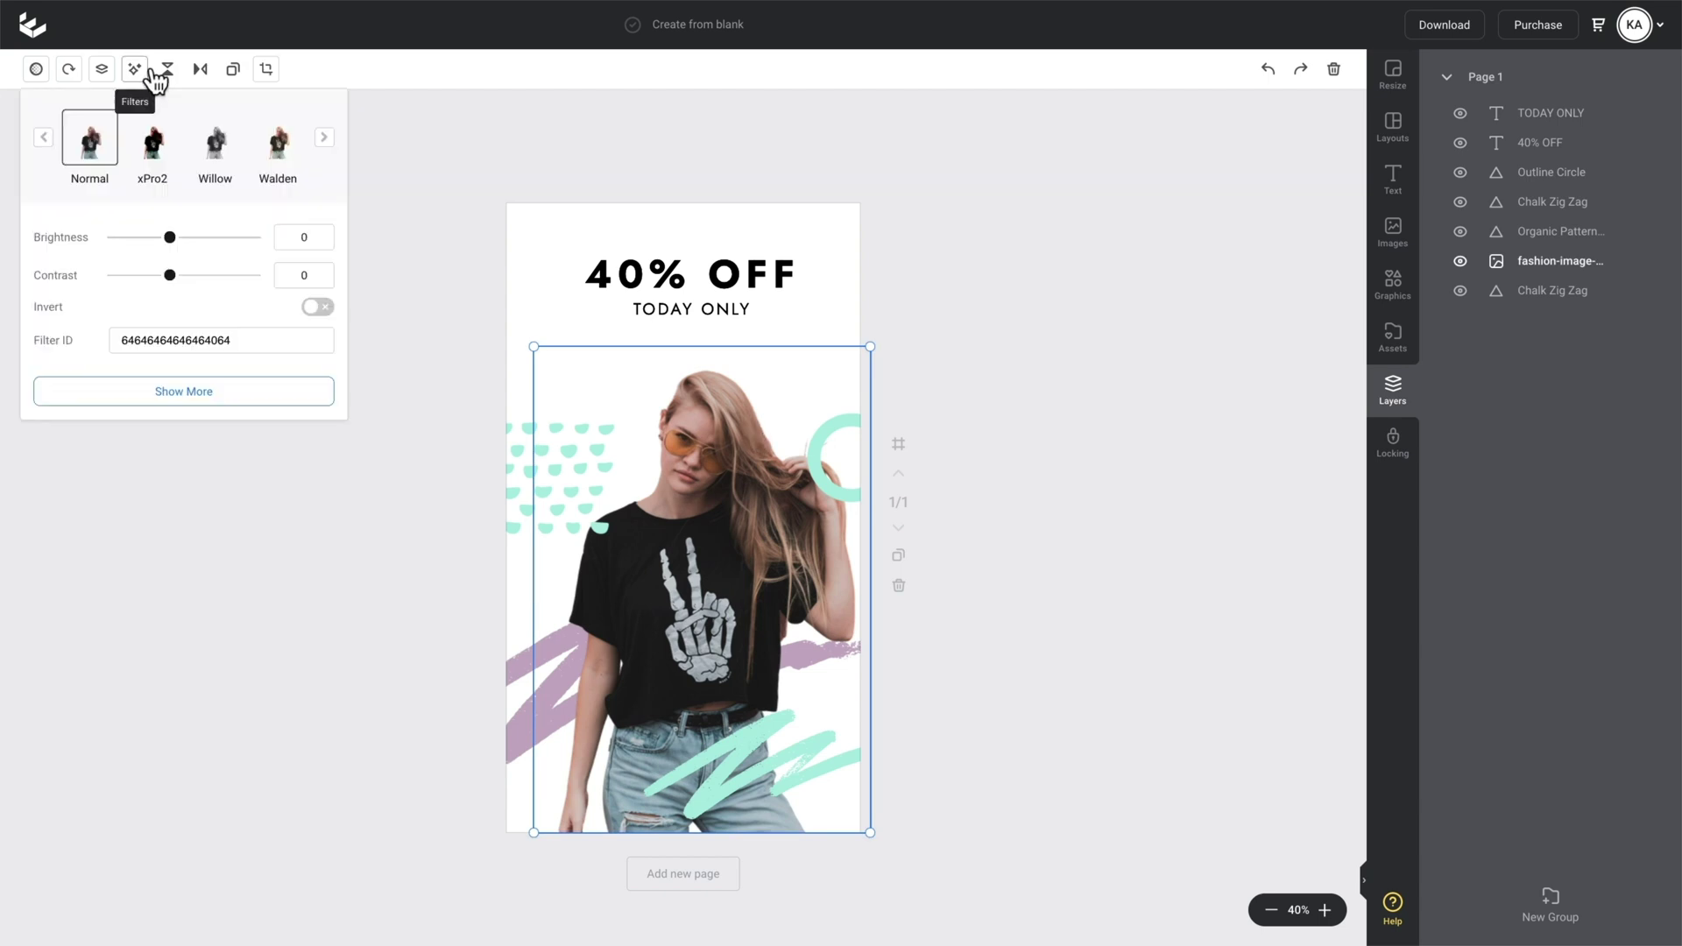
{"action": "left_click", "coordinate": [229, 159]}
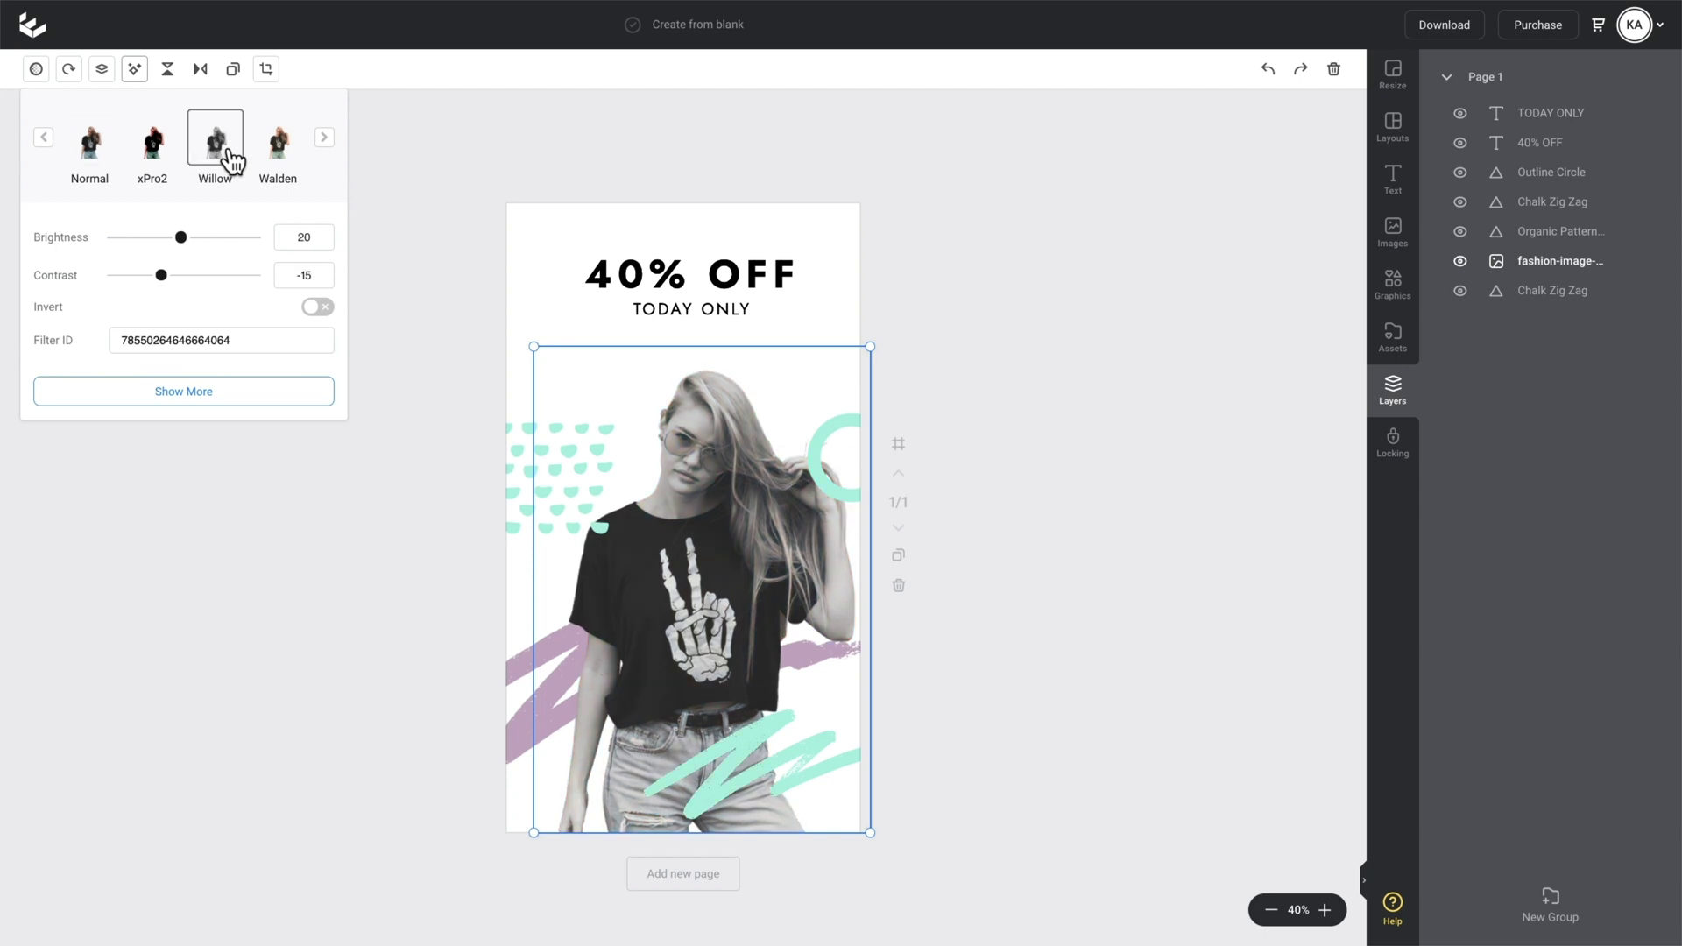
{"action": "left_click", "coordinate": [98, 159]}
{"action": "left_click", "coordinate": [220, 401]}
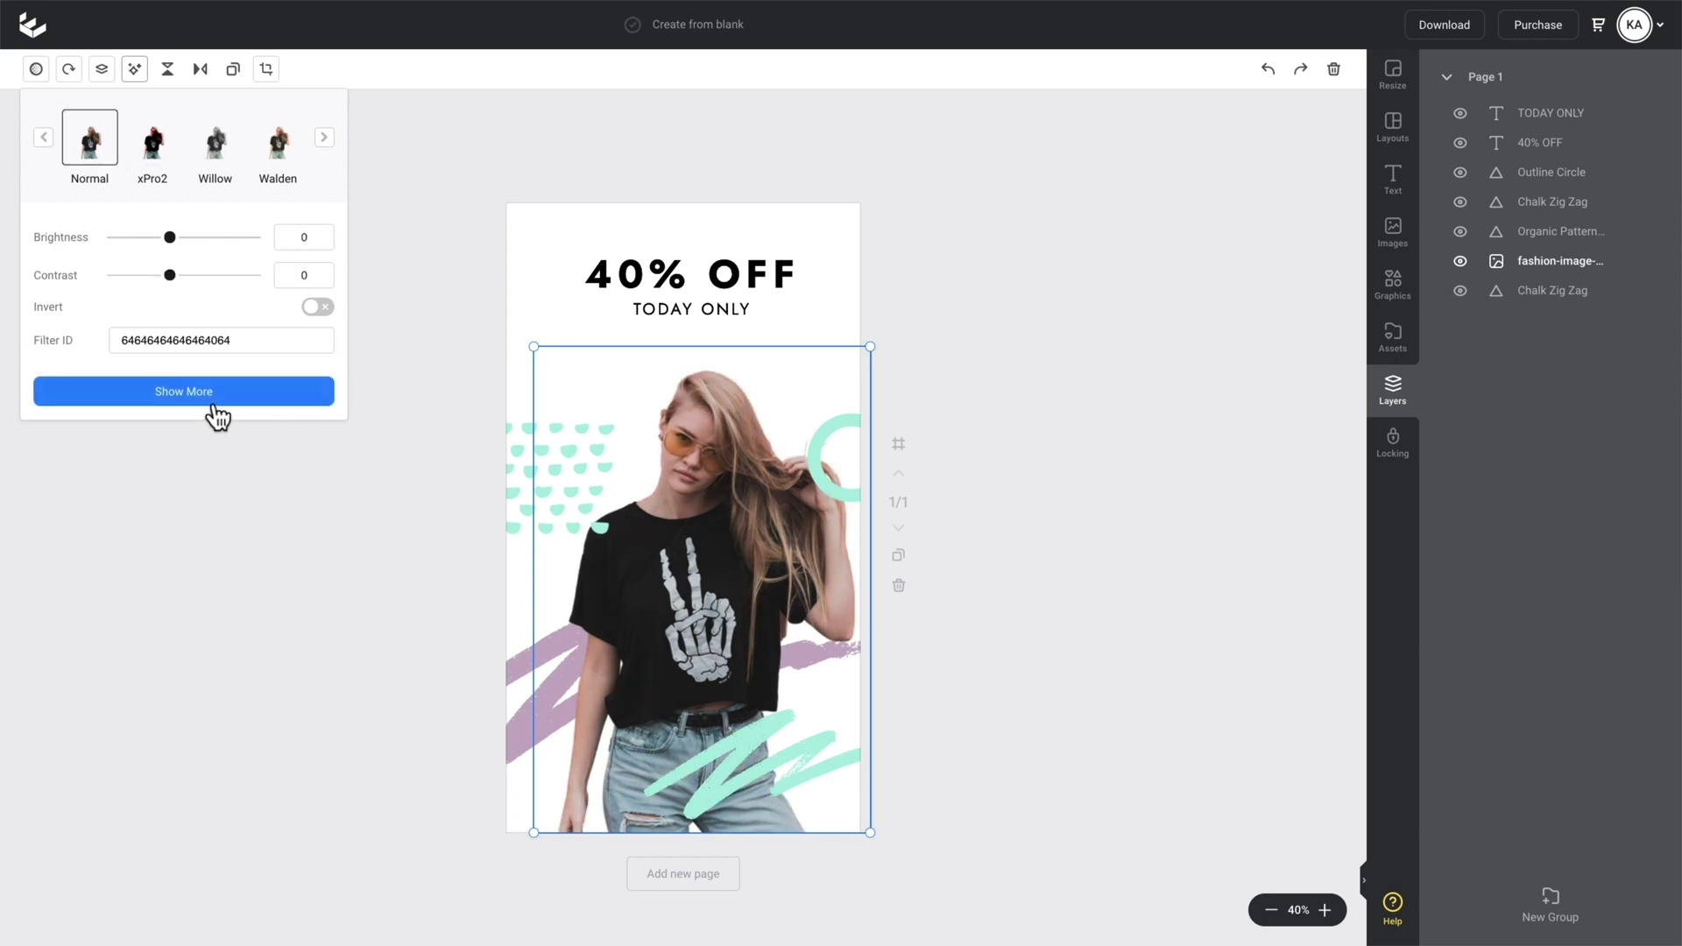
{"action": "left_click_drag", "start_coordinate": [127, 352], "coordinate": [299, 373]}
{"action": "left_click", "coordinate": [1113, 517]}
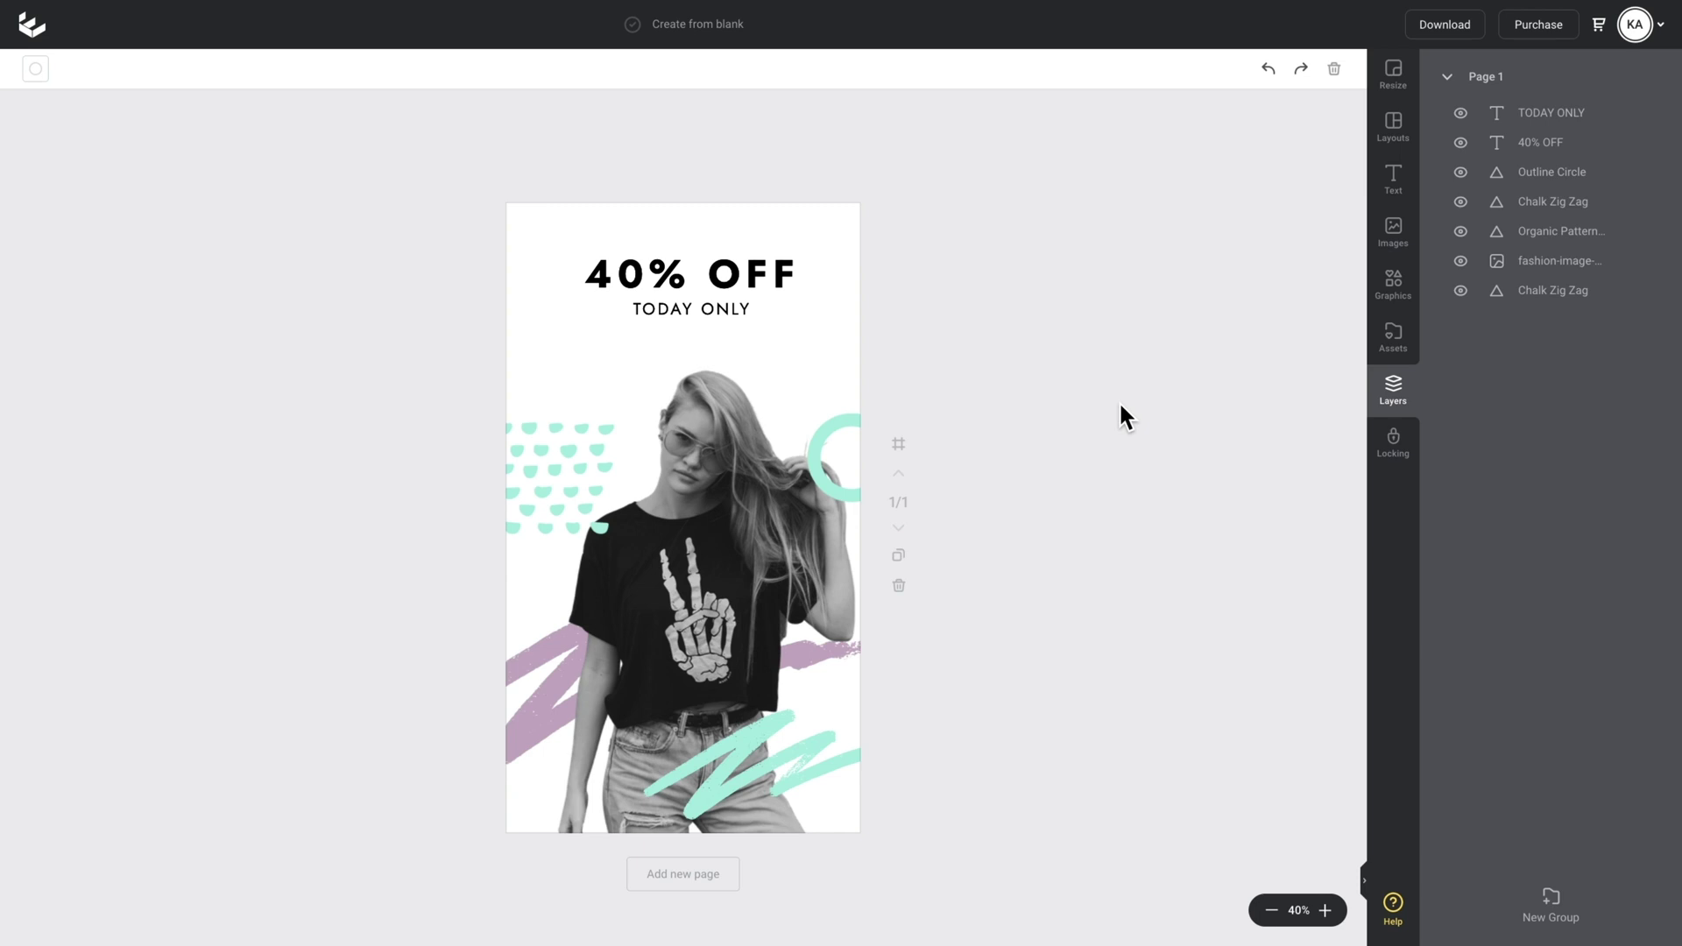
{"action": "left_click", "coordinate": [1408, 303]}
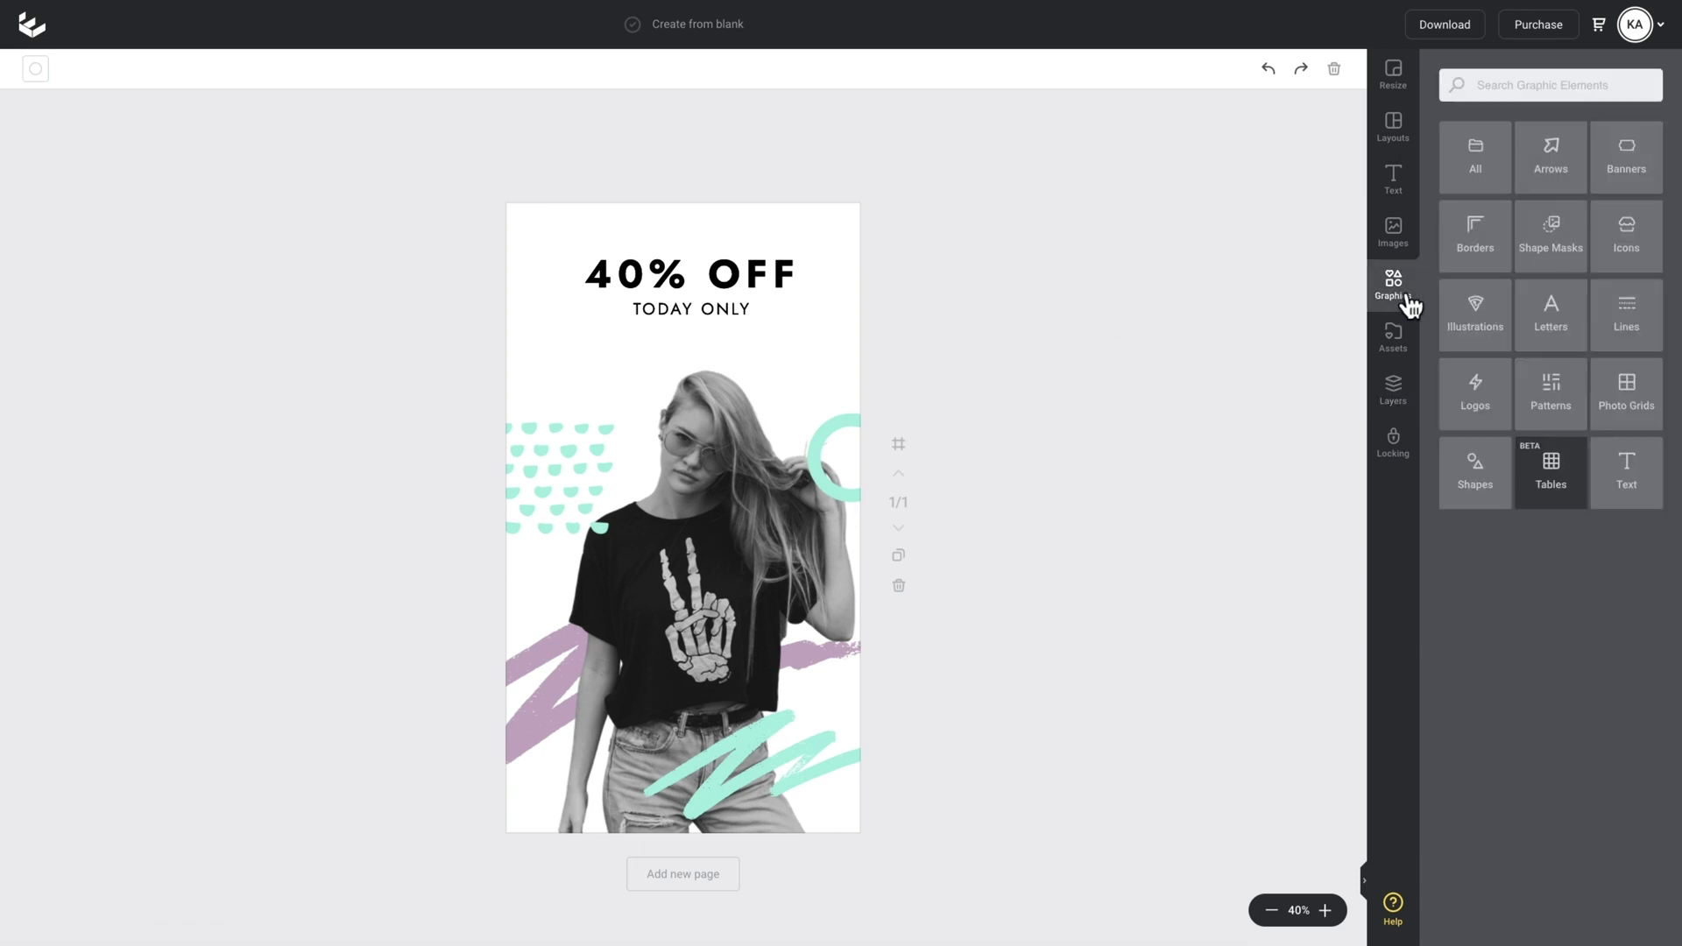
Step: Search graphics for 'abstract' and place the orange hexagon over the model's T-shirt
{"action": "left_click", "coordinate": [1535, 88]}
{"action": "type", "text": "abstract"}
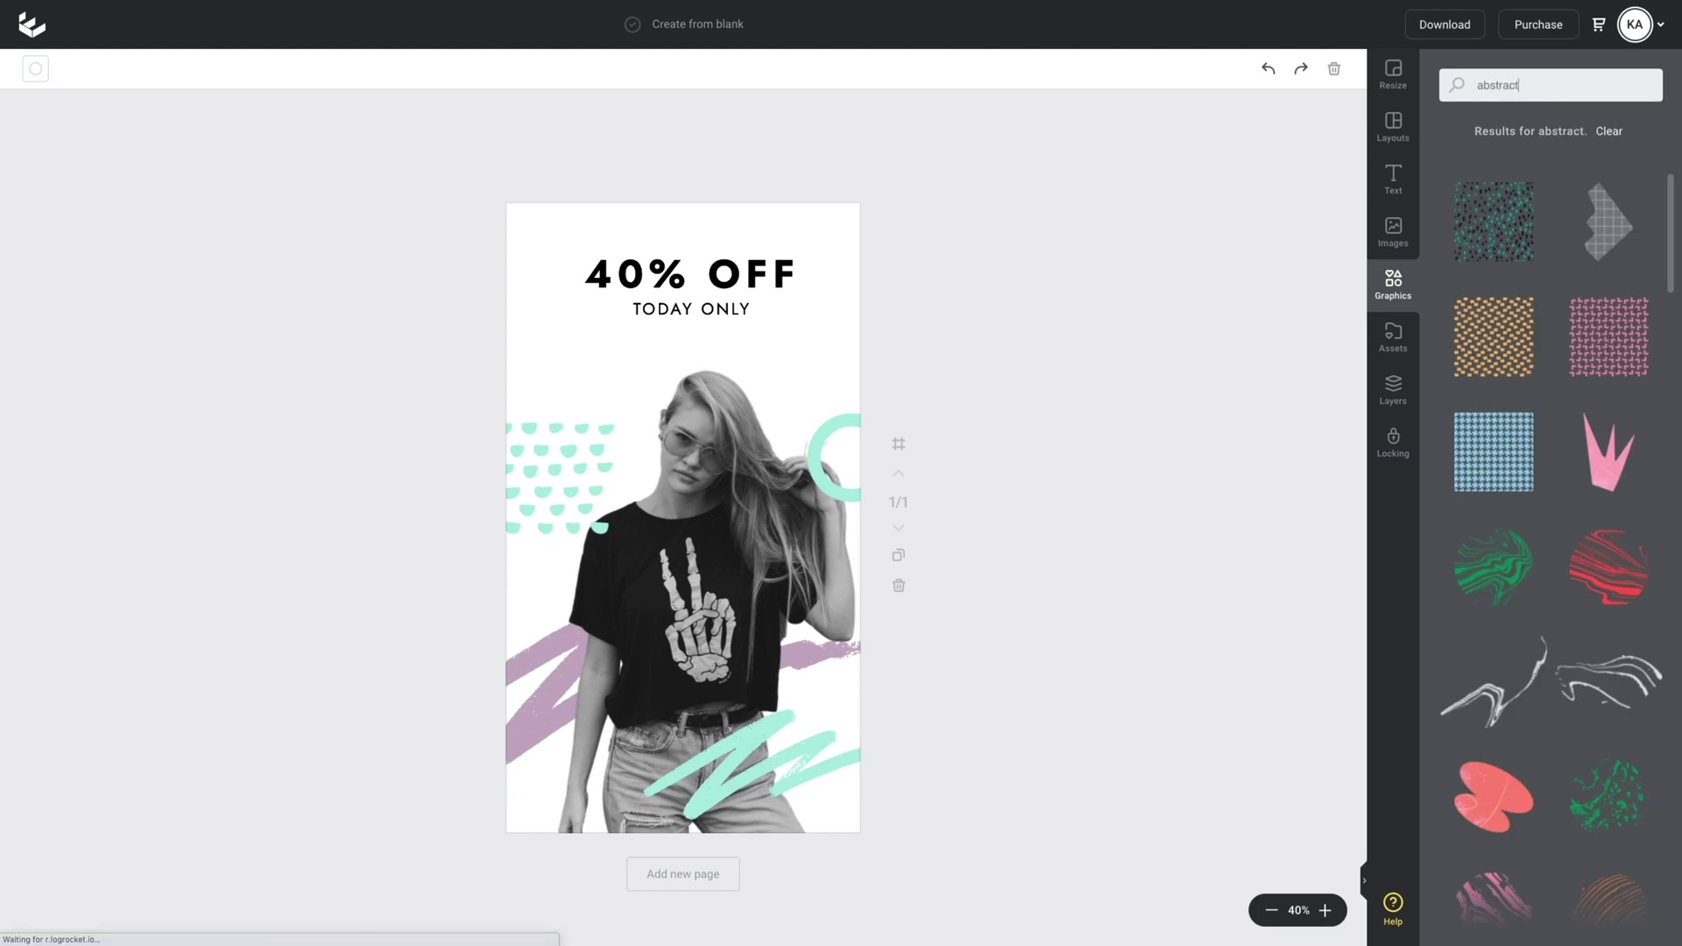
{"action": "key", "text": "Return"}
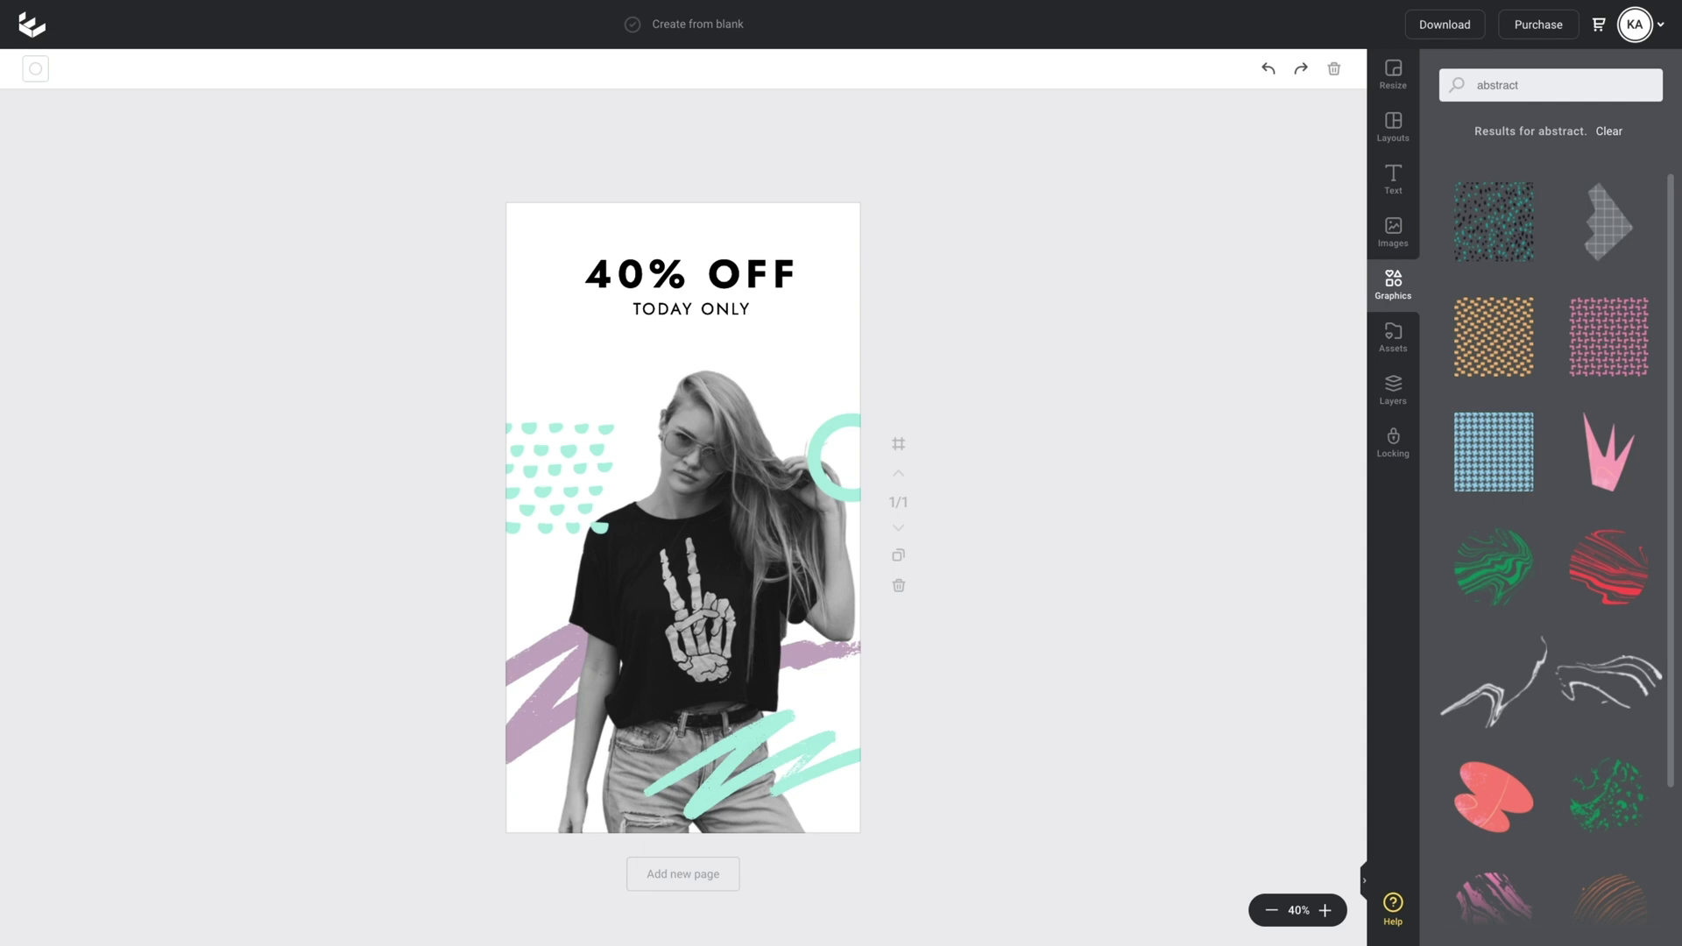
{"action": "scroll", "coordinate": [1553, 313], "scroll_direction": "down", "scroll_amount": 5}
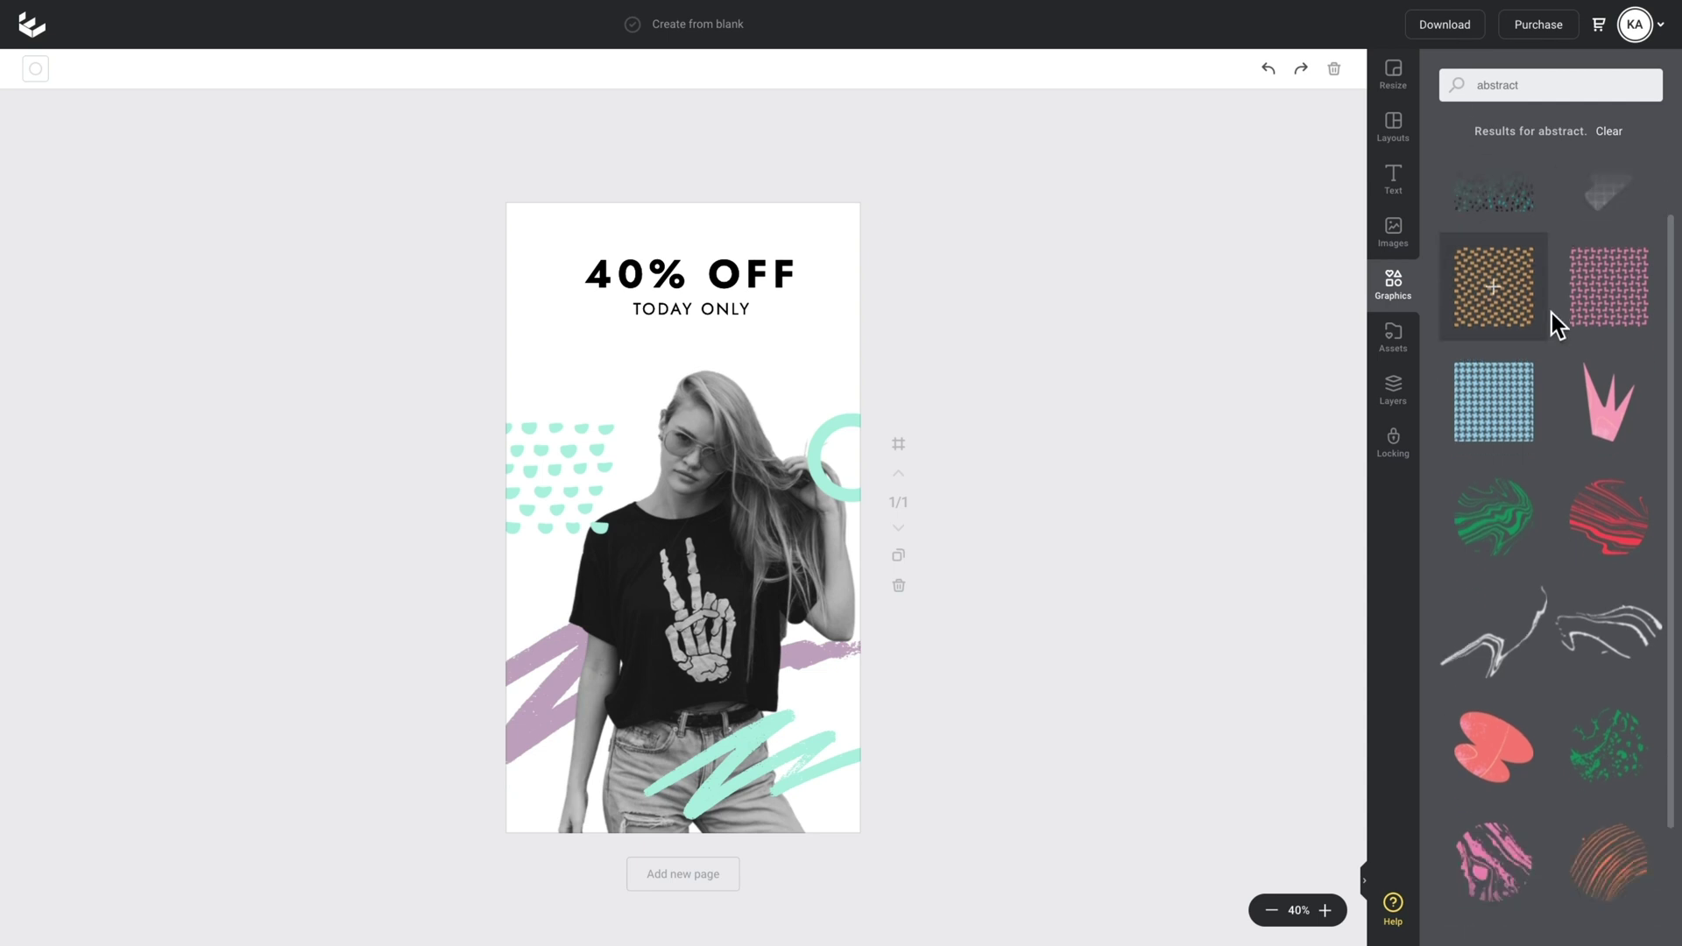
{"action": "scroll", "coordinate": [1553, 313], "scroll_direction": "down", "scroll_amount": 15}
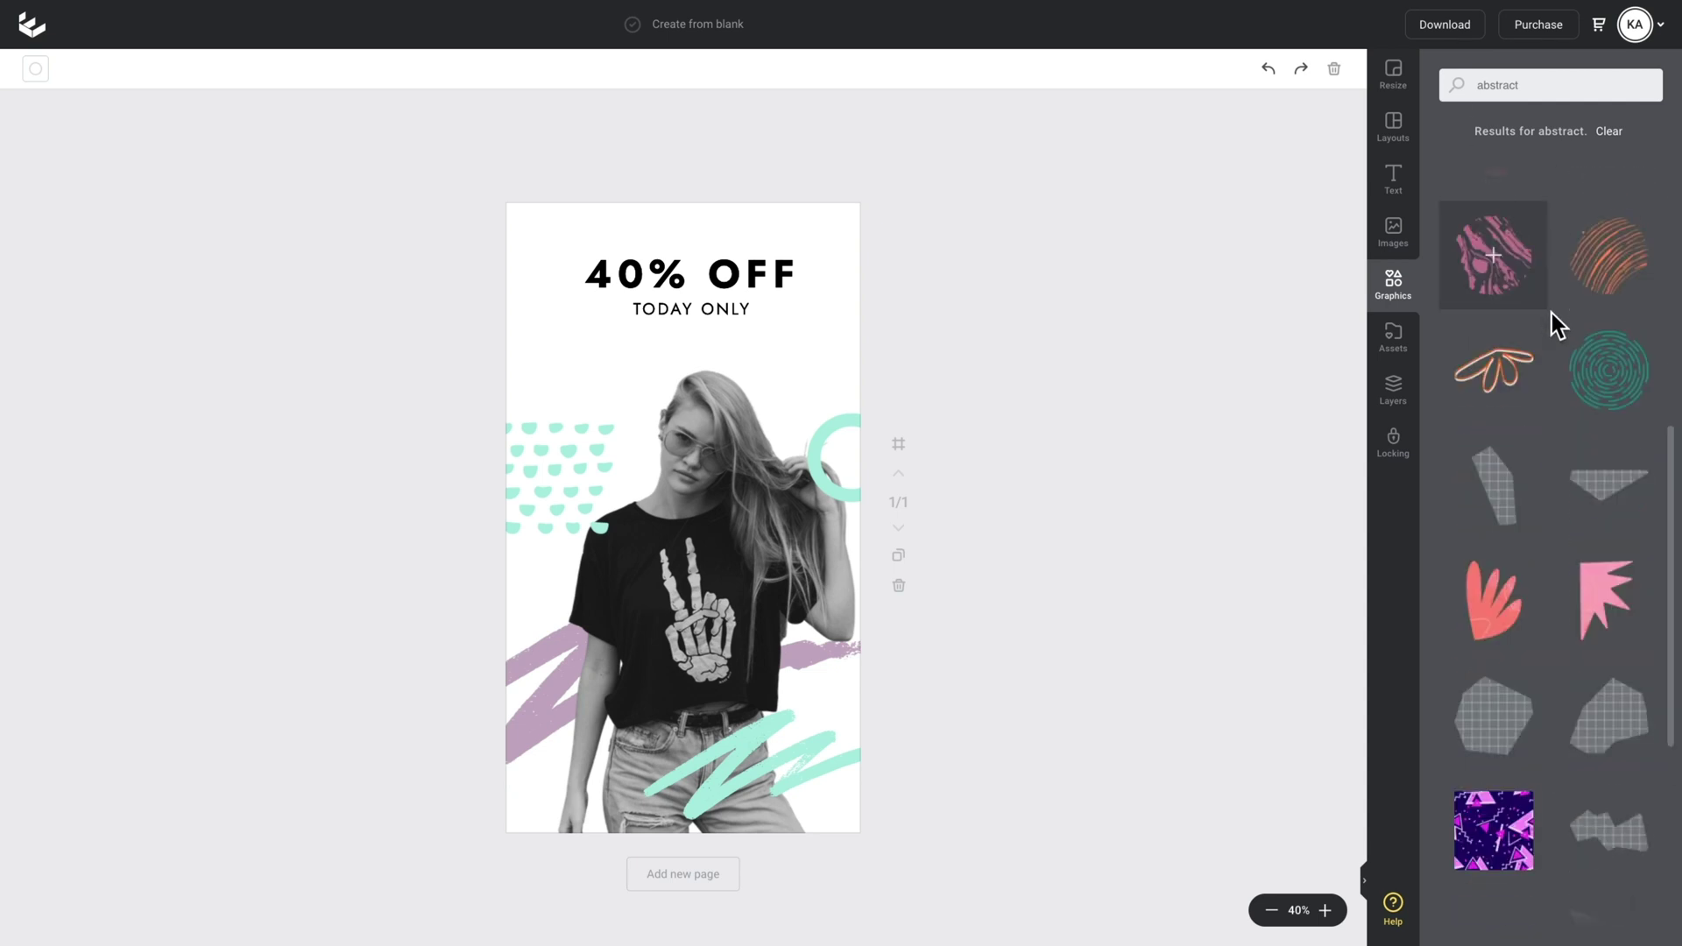
{"action": "scroll", "coordinate": [1553, 313], "scroll_direction": "down", "scroll_amount": 15}
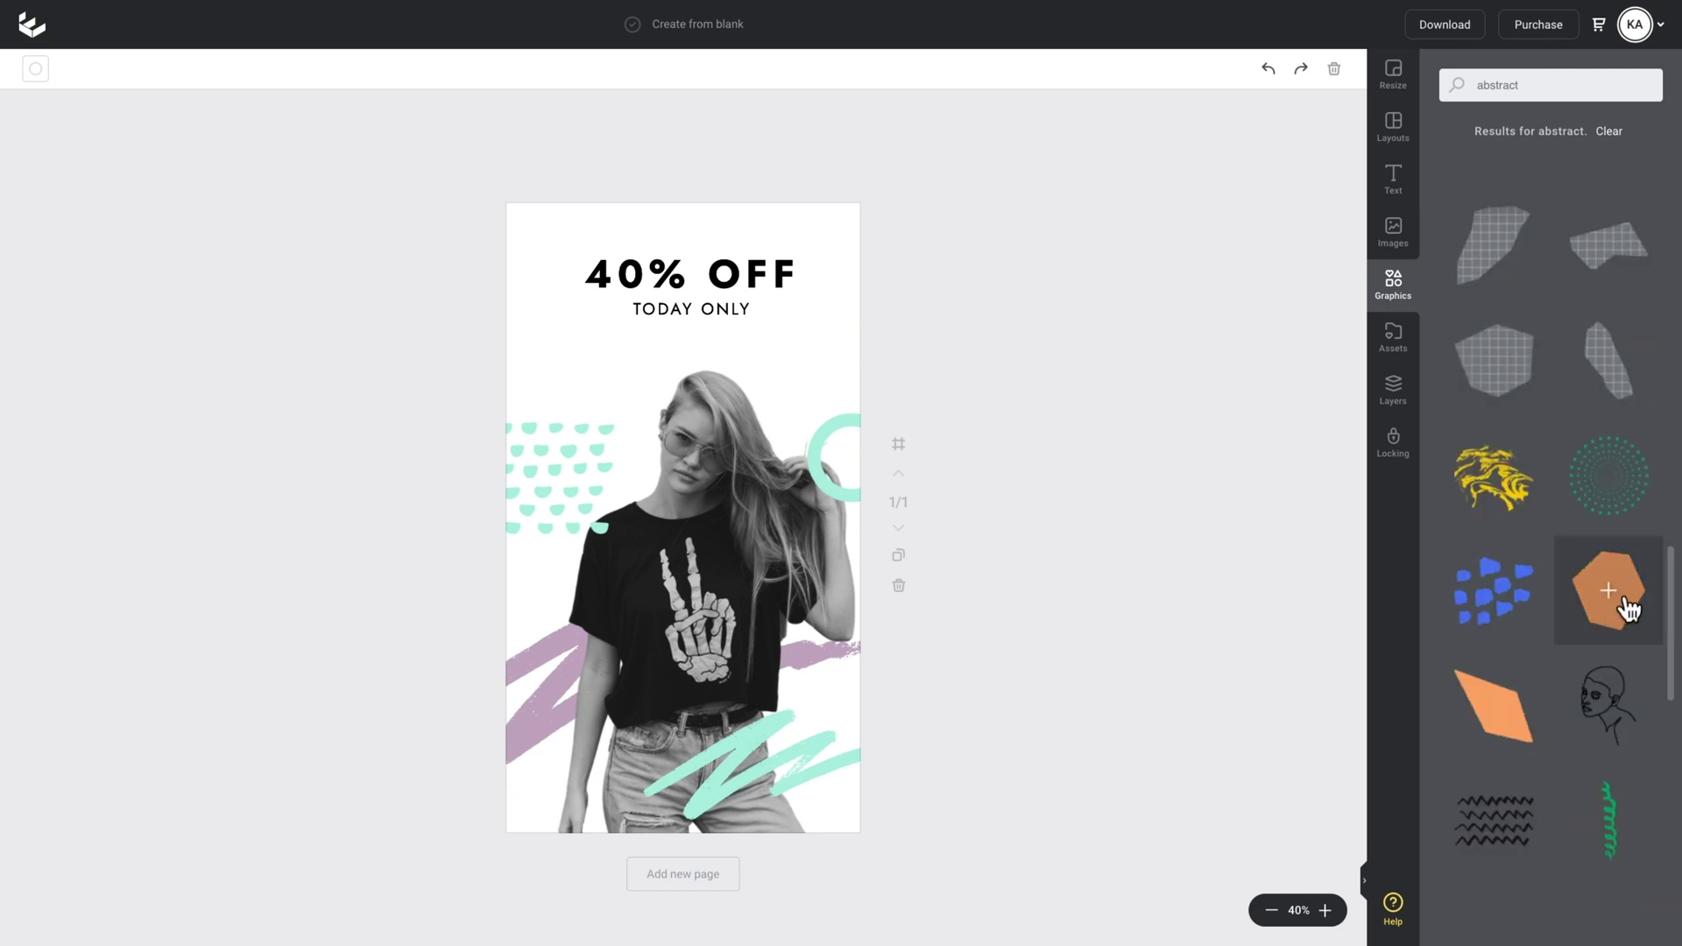
{"action": "left_click", "coordinate": [1629, 608]}
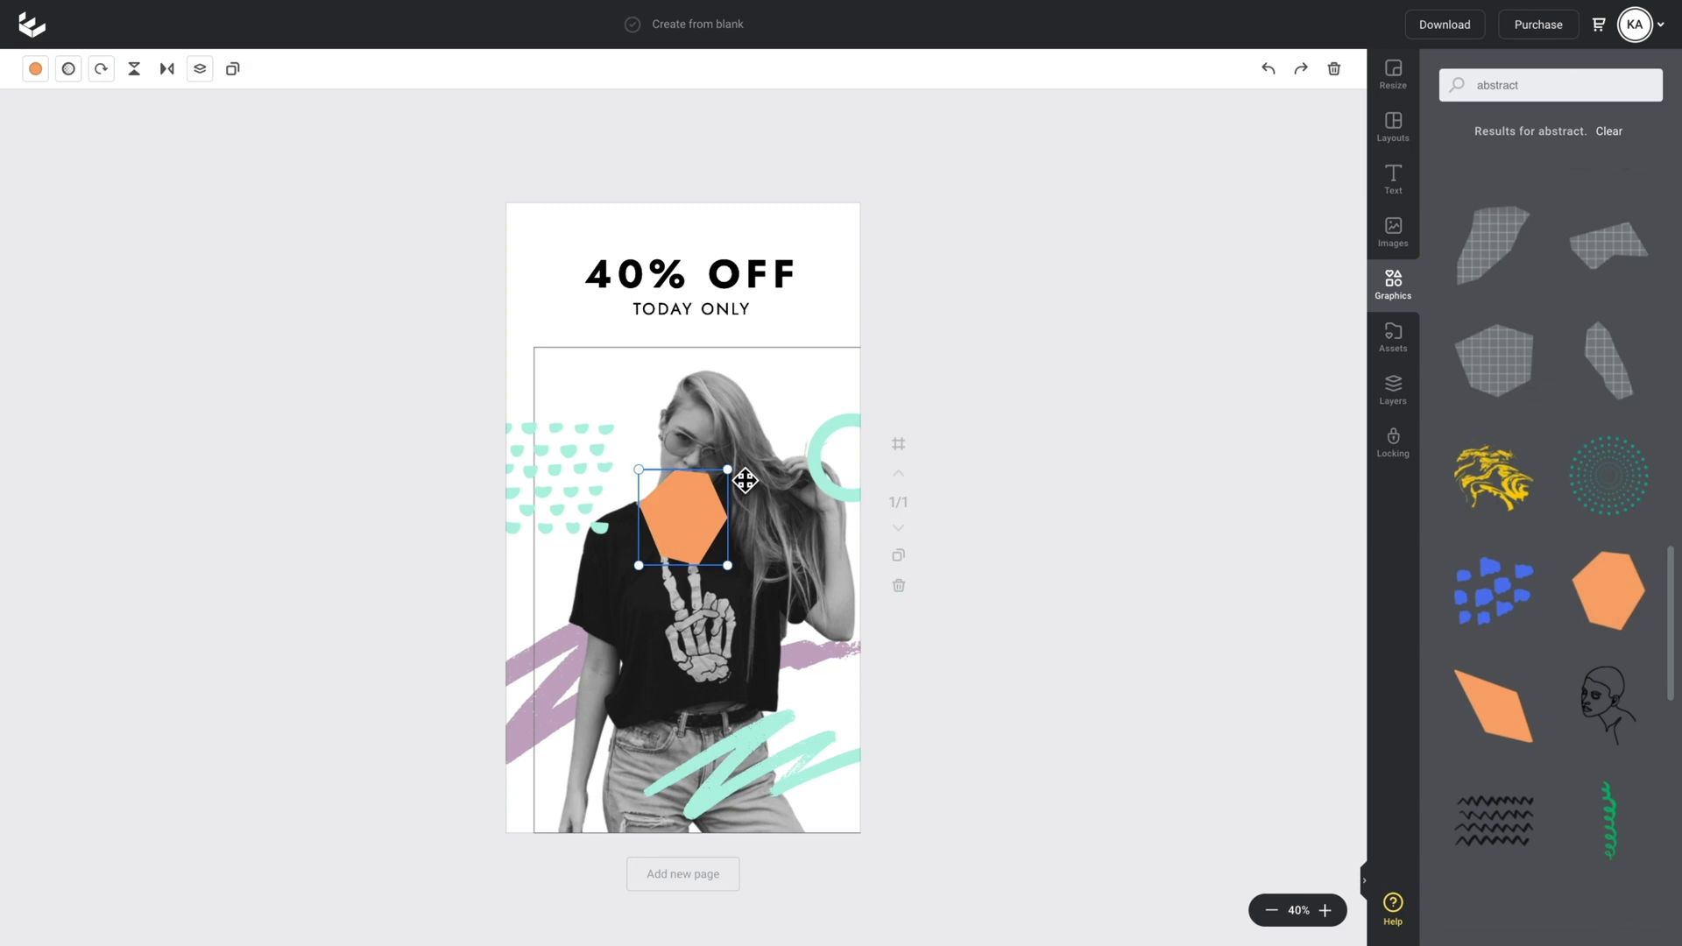
{"action": "left_click", "coordinate": [817, 233]}
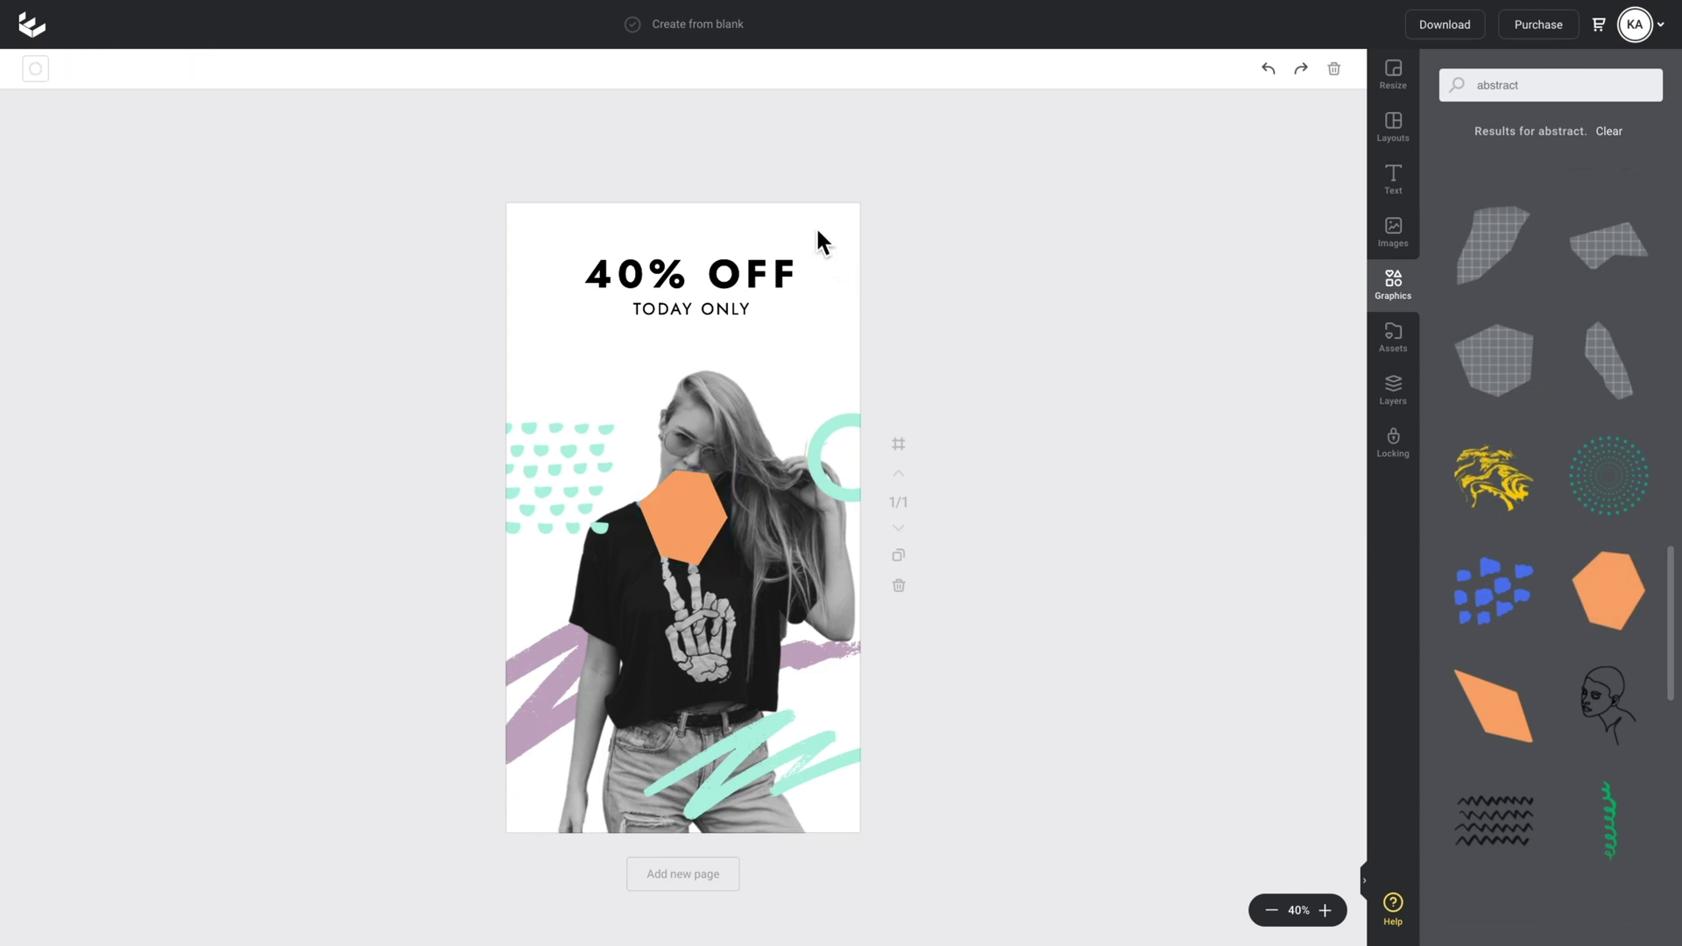
Step: Make the page background the lilac brand colour
{"action": "left_click", "coordinate": [36, 69]}
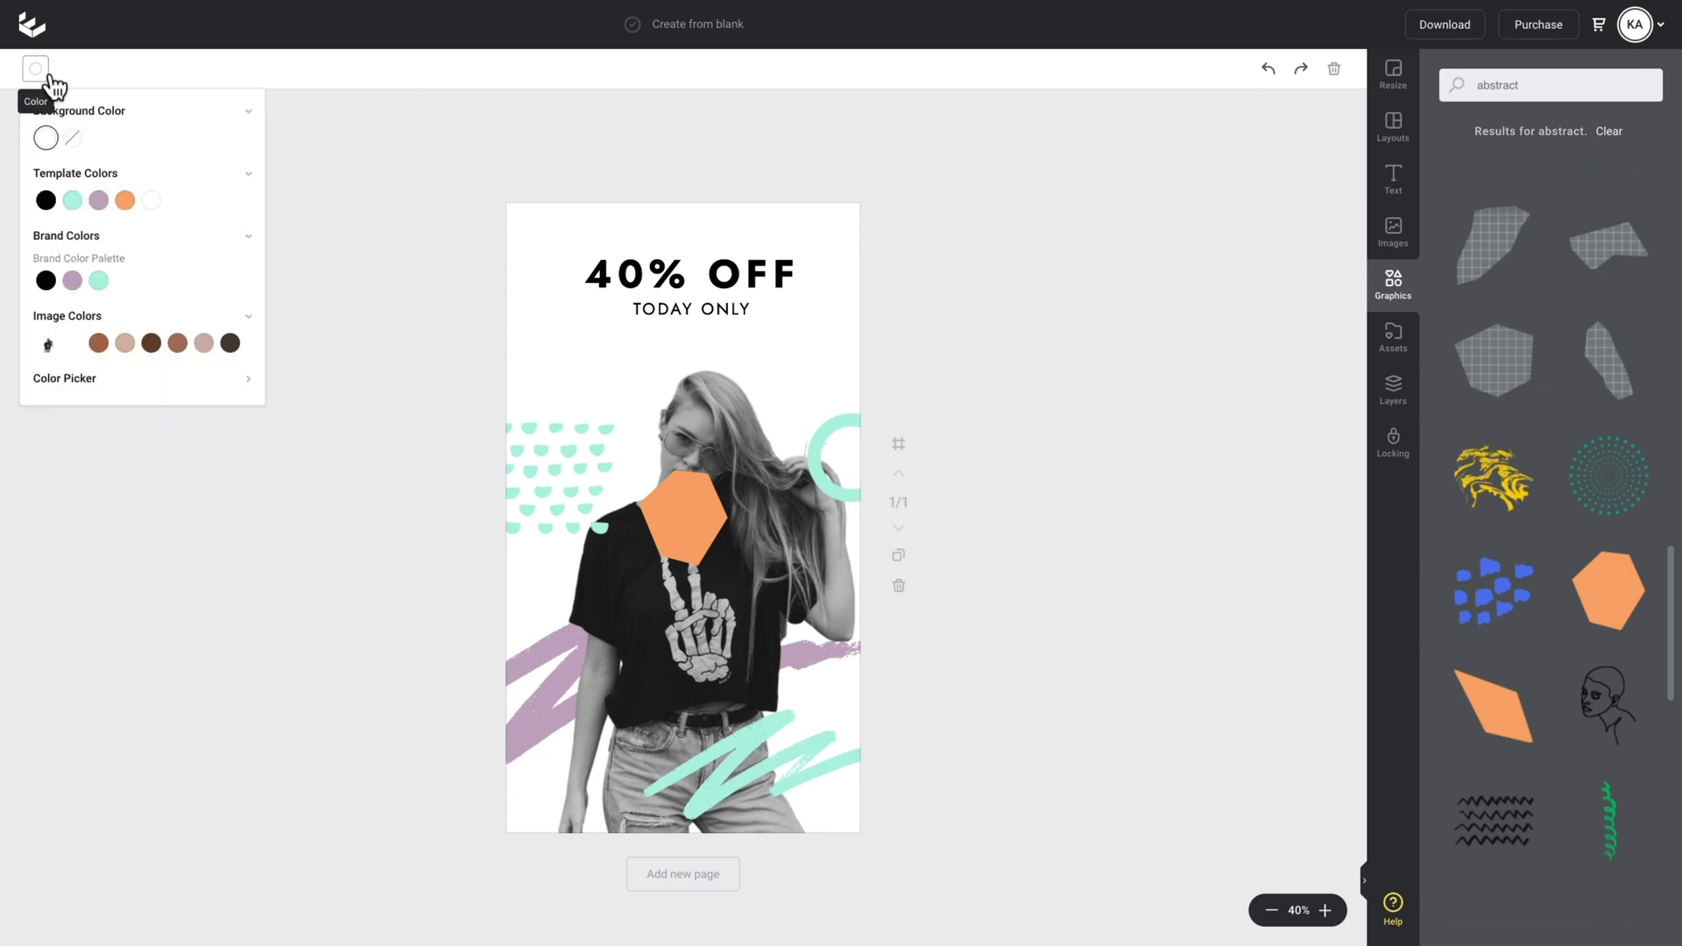
{"action": "left_click", "coordinate": [73, 281]}
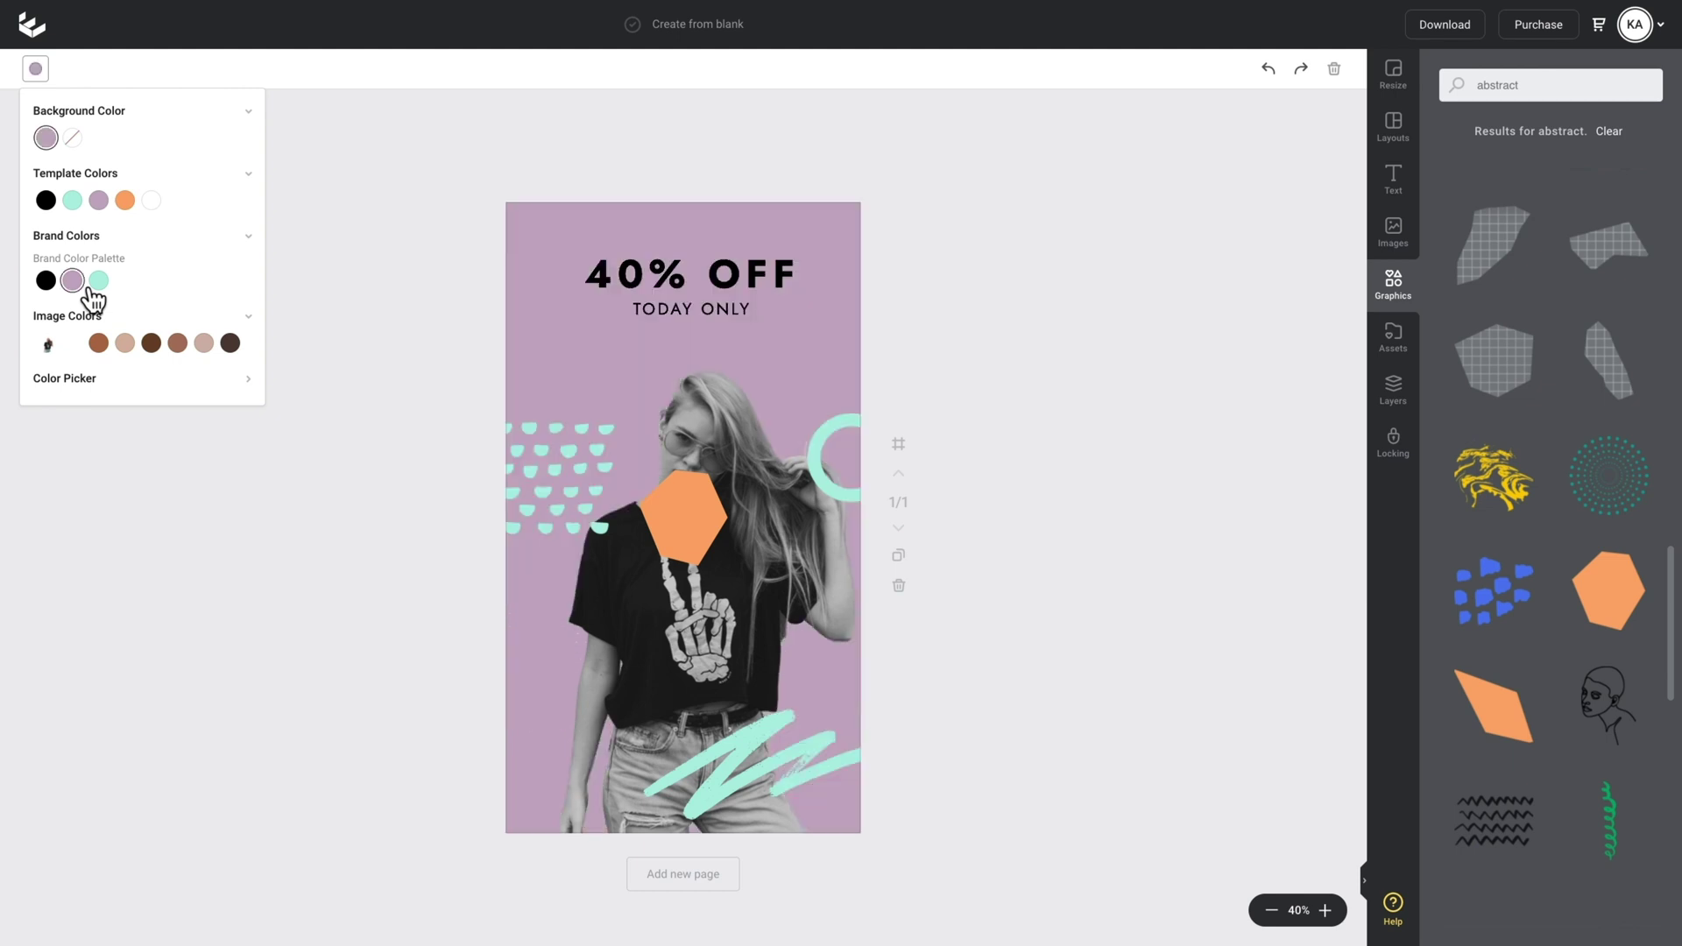
{"action": "left_click", "coordinate": [1020, 357]}
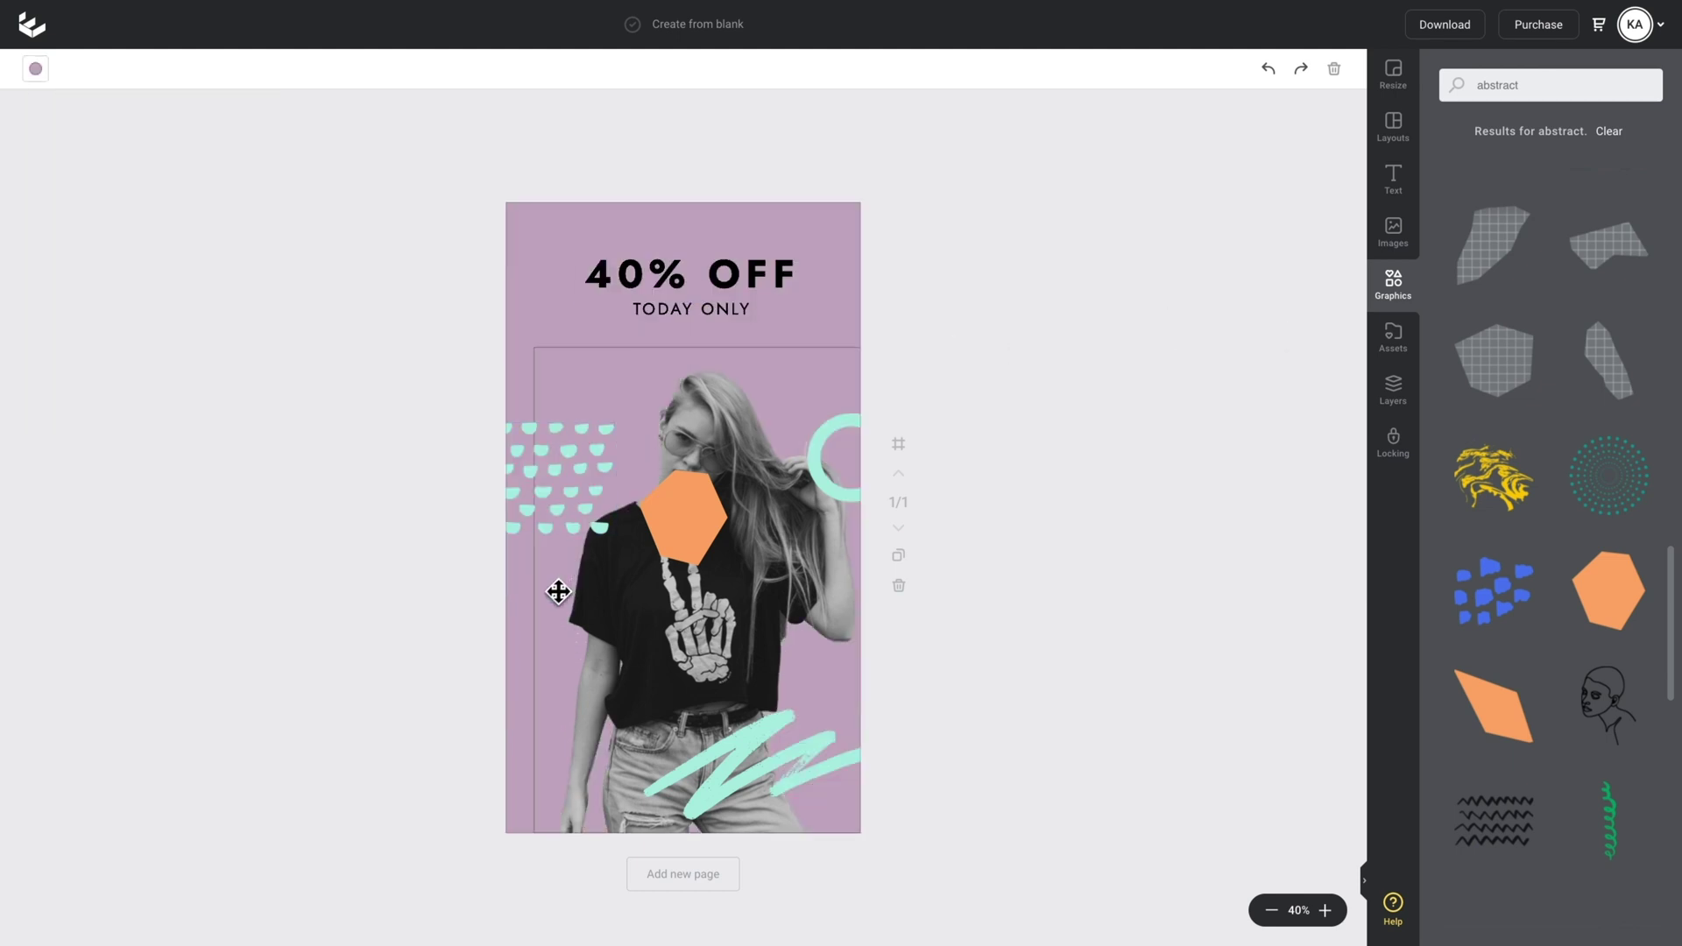
Step: Darken the purple brush stroke slightly to lilac B394B3
{"action": "left_click", "coordinate": [532, 664]}
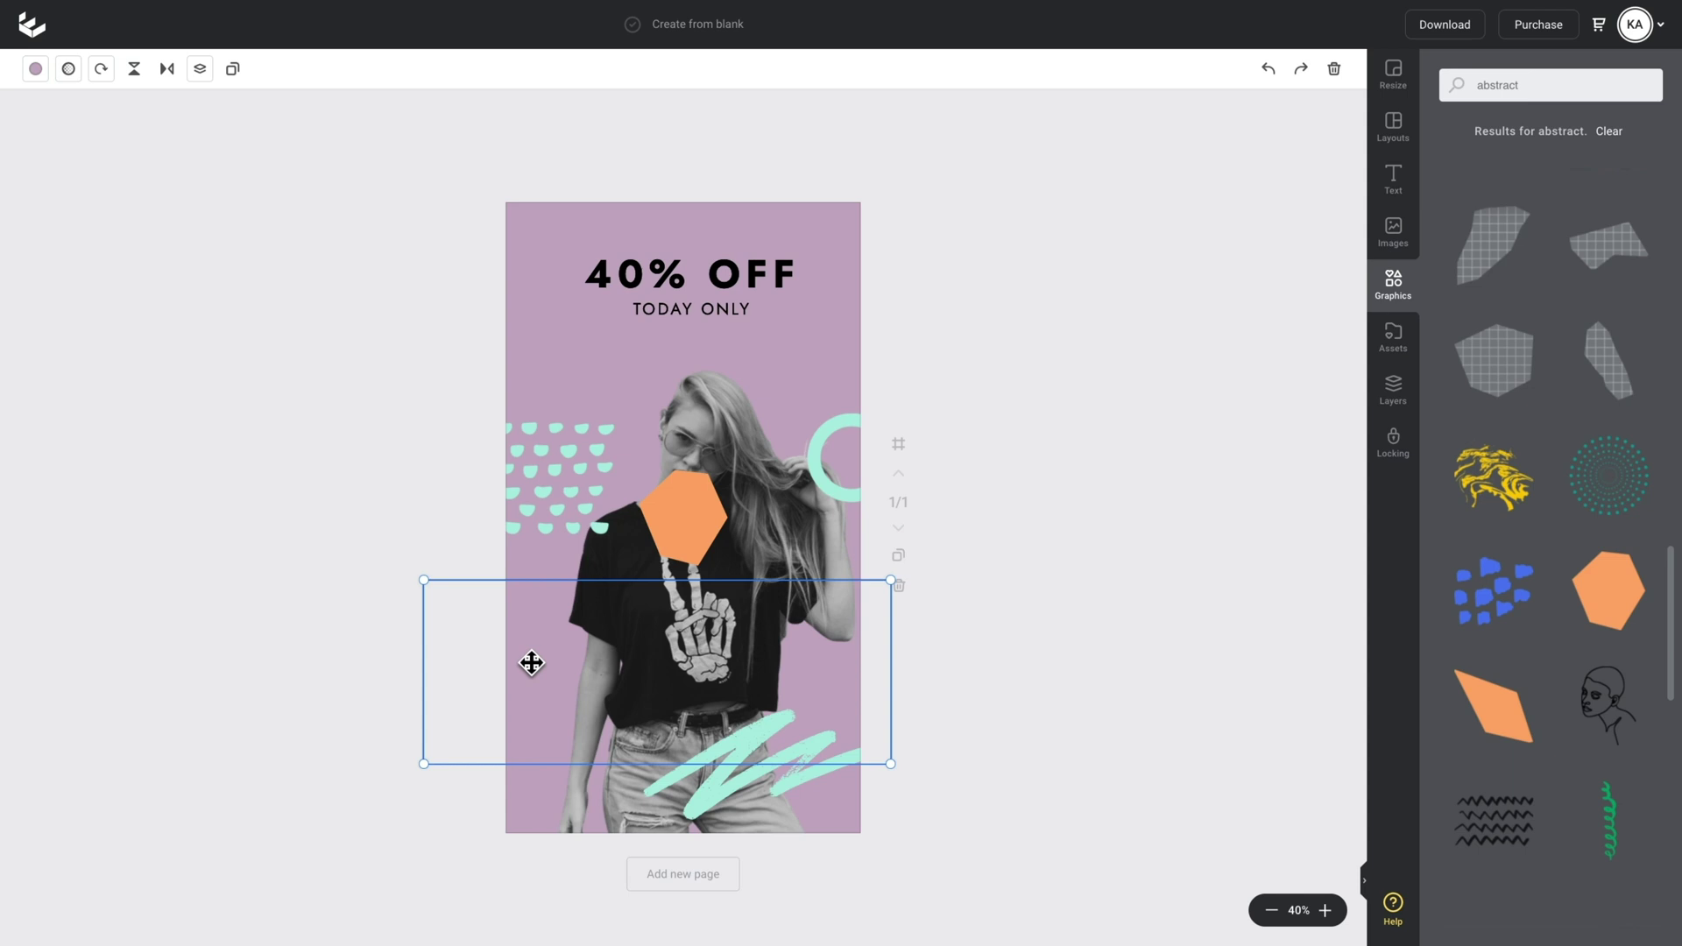
{"action": "left_click", "coordinate": [36, 70]}
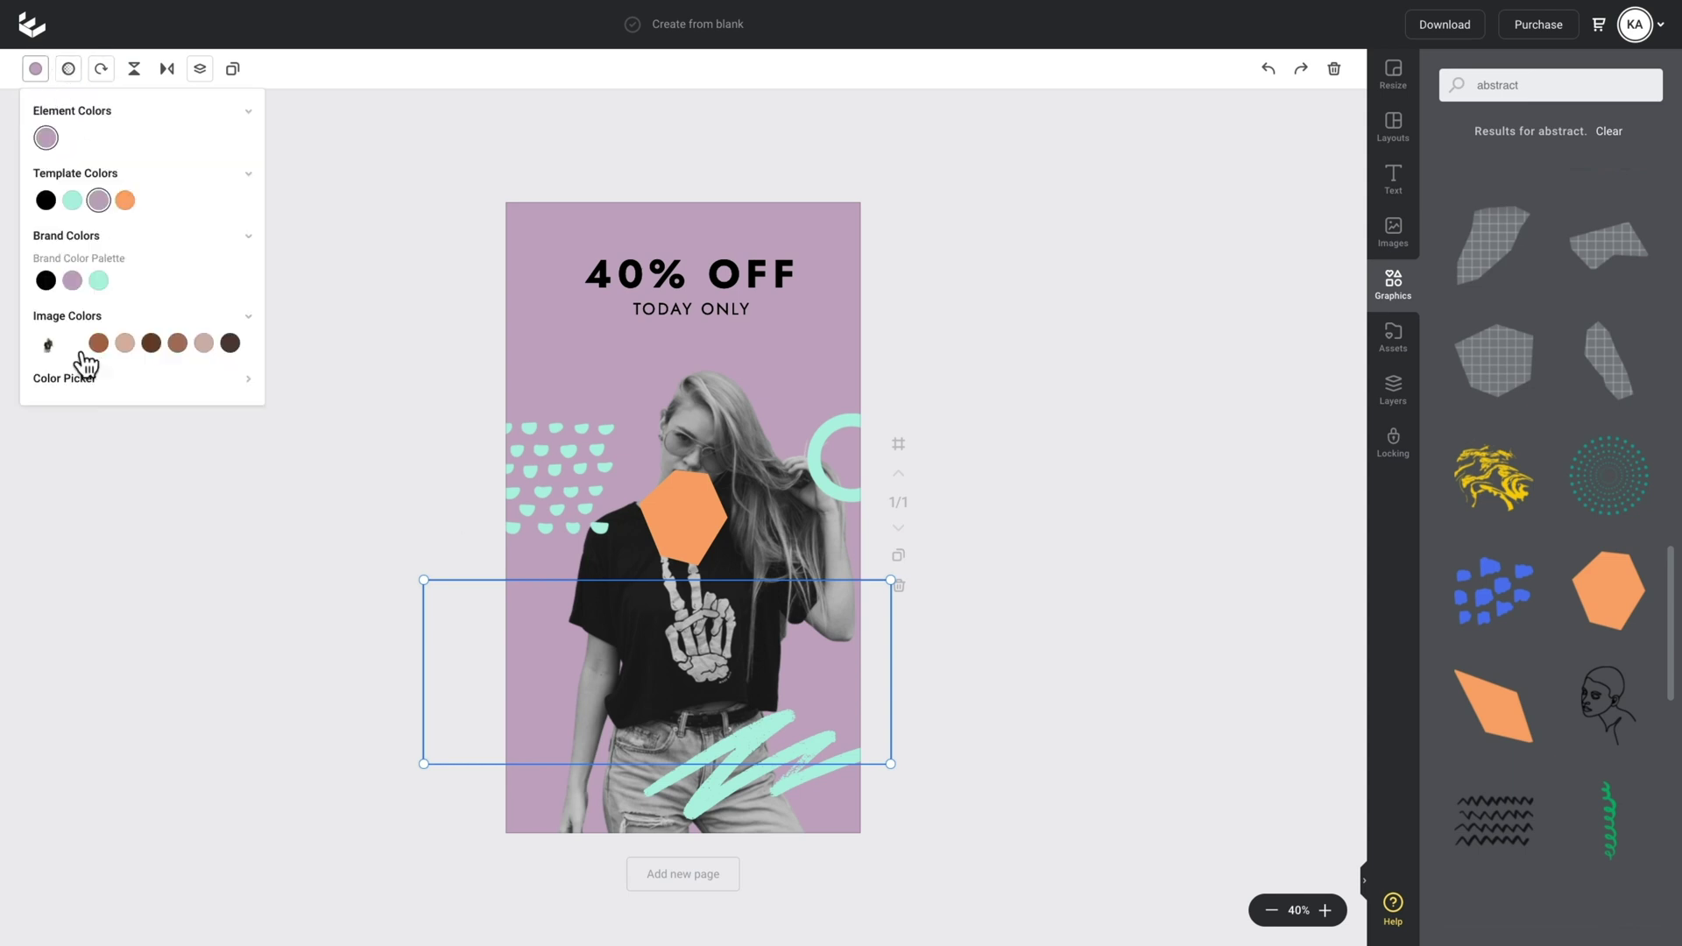
{"action": "left_click", "coordinate": [81, 384]}
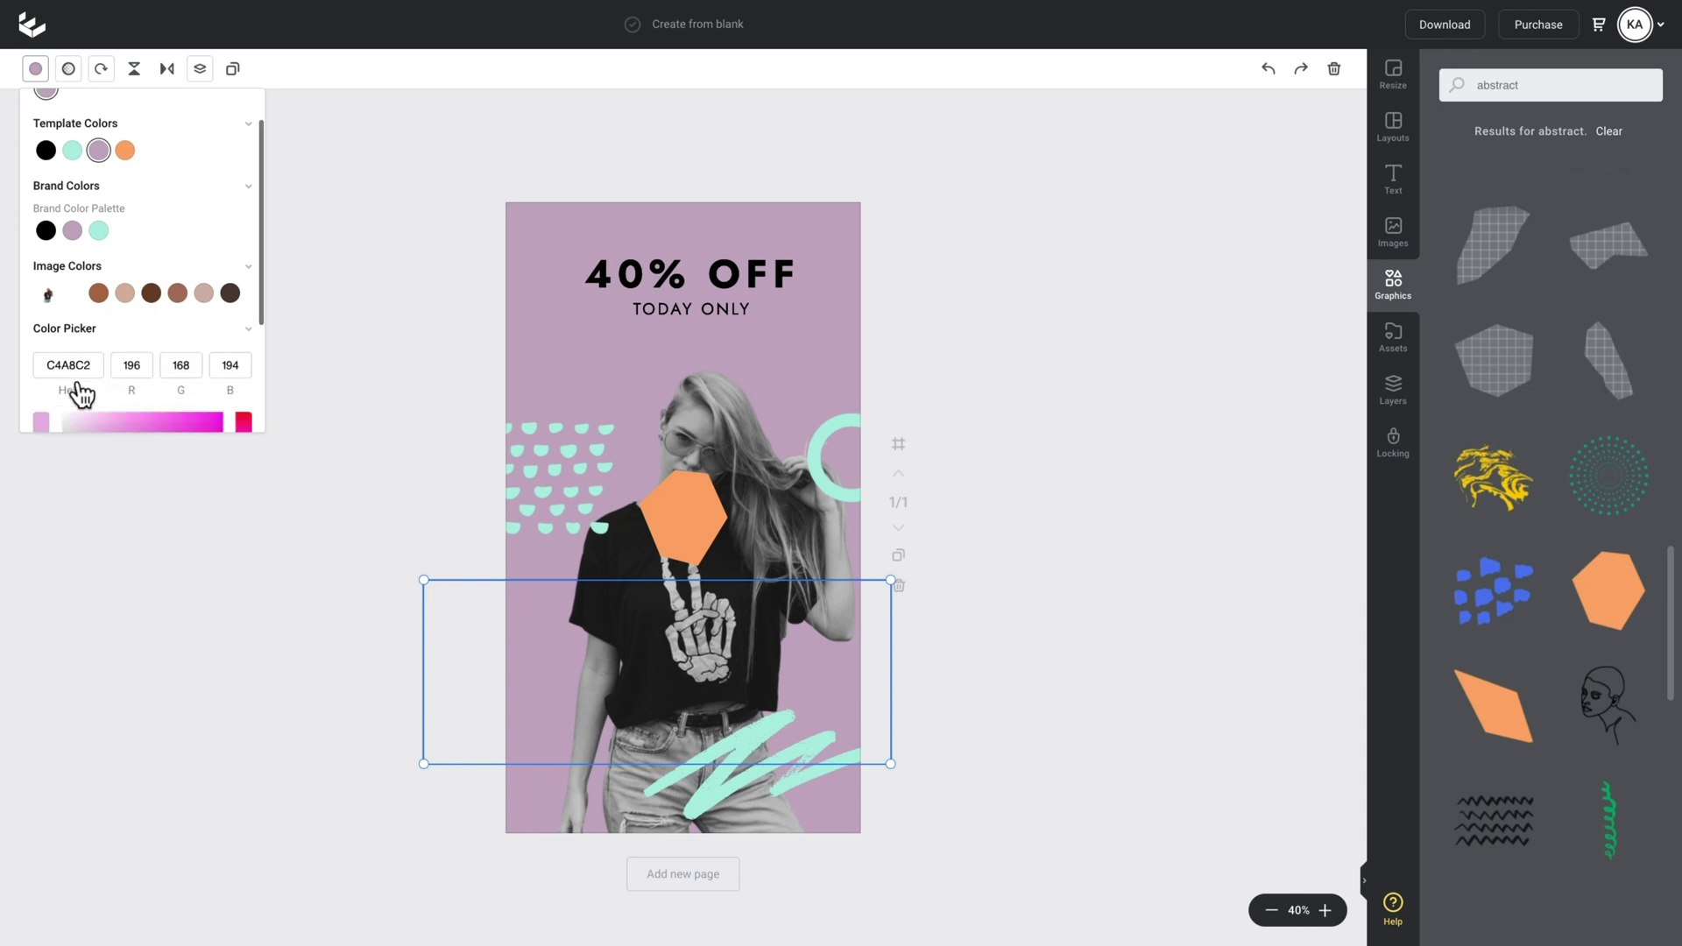
{"action": "left_click_drag", "start_coordinate": [107, 305], "coordinate": [107, 308]}
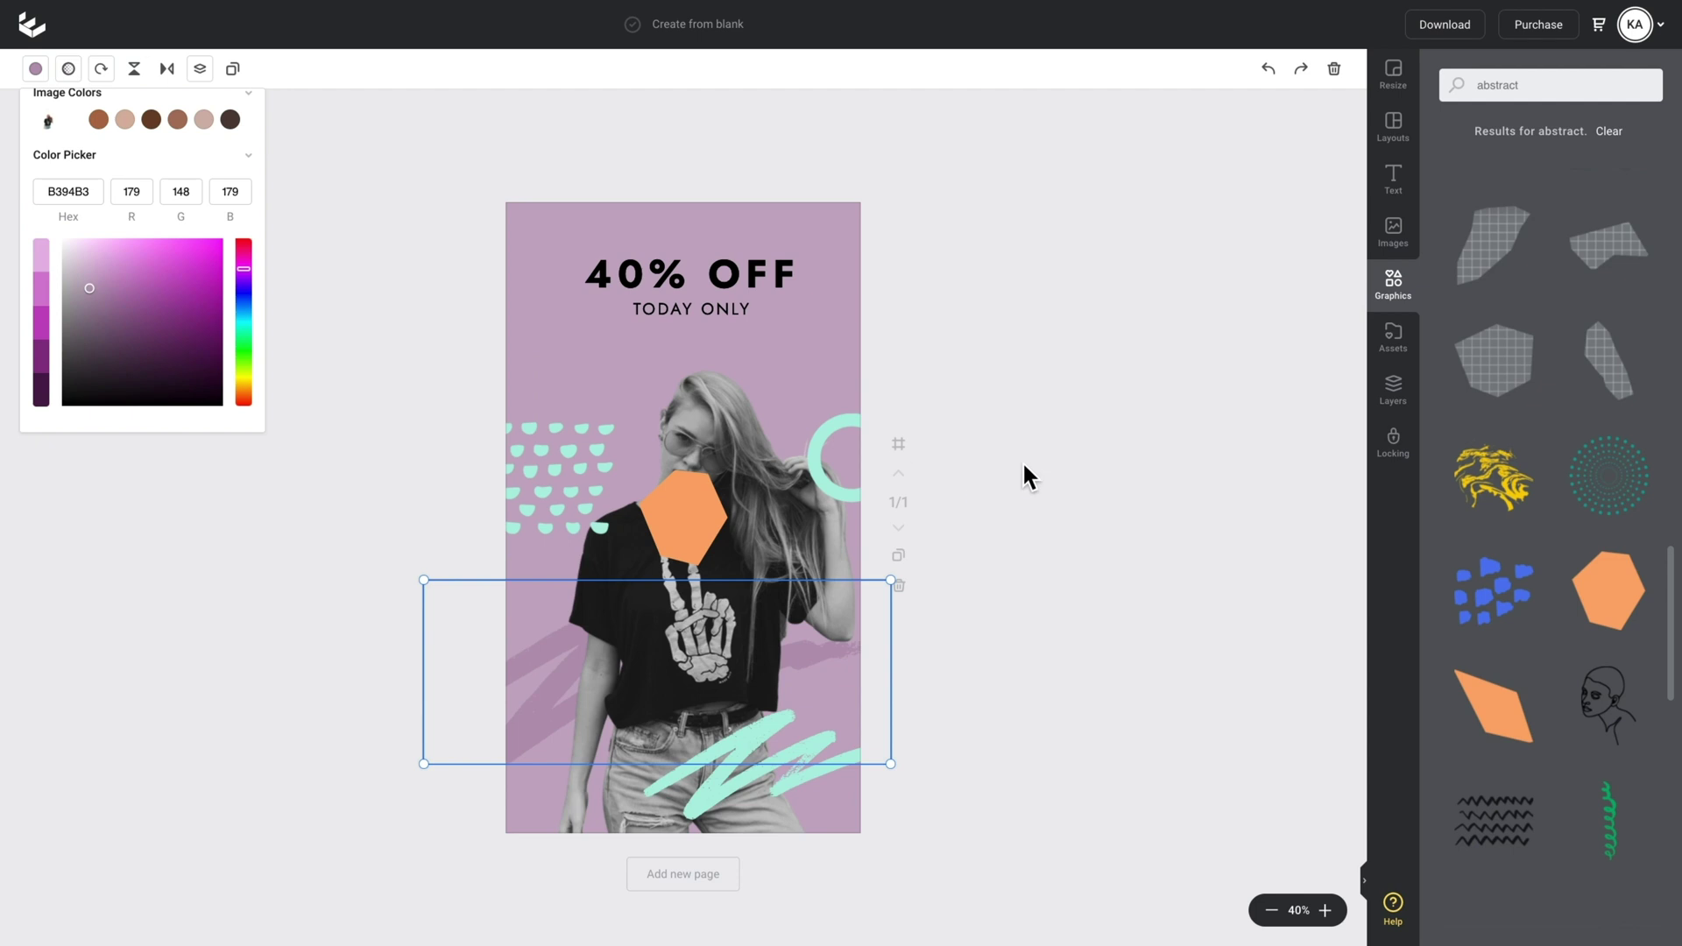
Step: Turn the orange hexagon white (FFFFFF), enlarge it and move it against the left edge
{"action": "left_click", "coordinate": [1086, 466]}
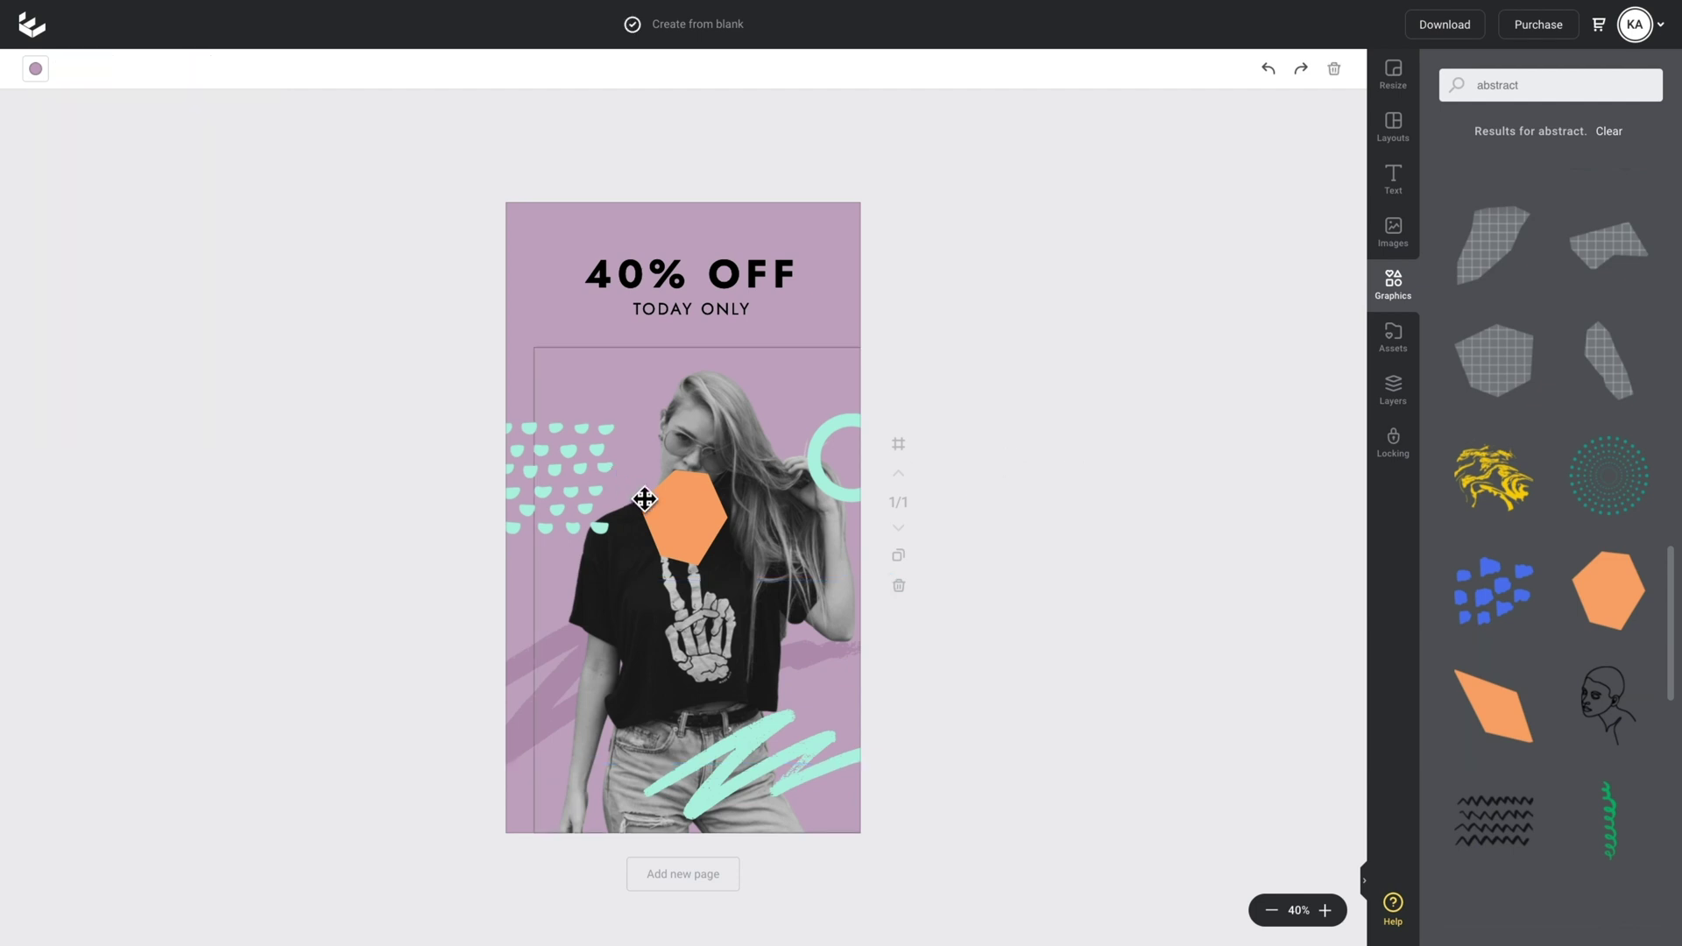
{"action": "left_click", "coordinate": [697, 507]}
{"action": "left_click", "coordinate": [36, 69]}
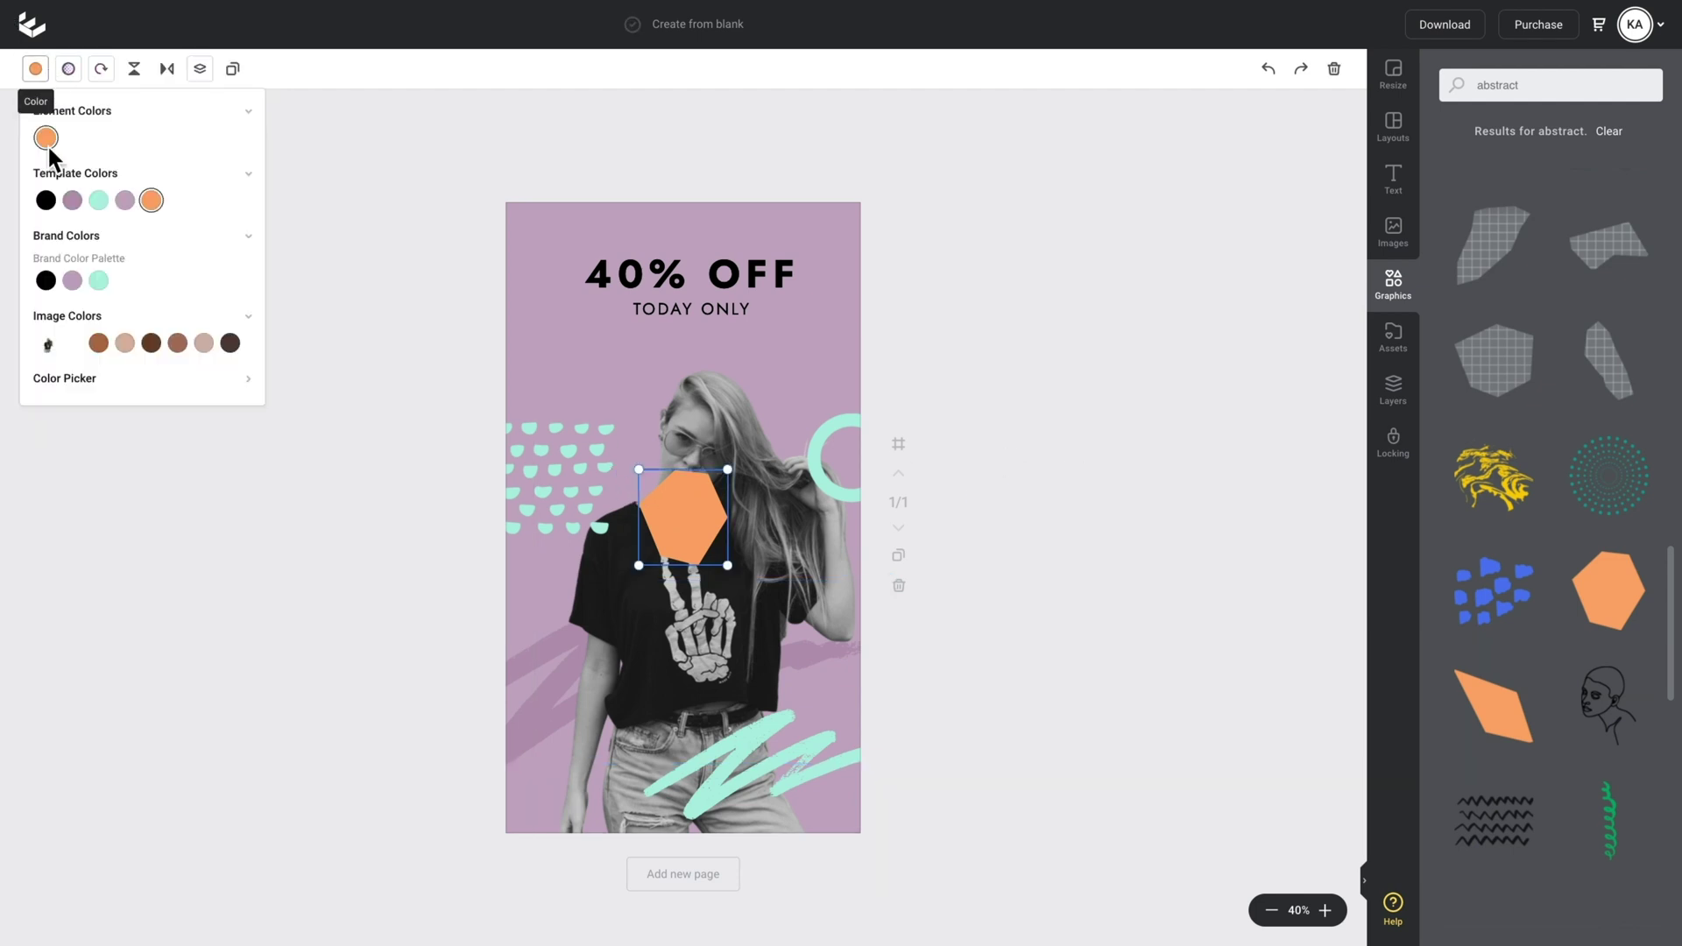
{"action": "left_click", "coordinate": [106, 398]}
{"action": "left_click_drag", "start_coordinate": [116, 263], "coordinate": [65, 241]}
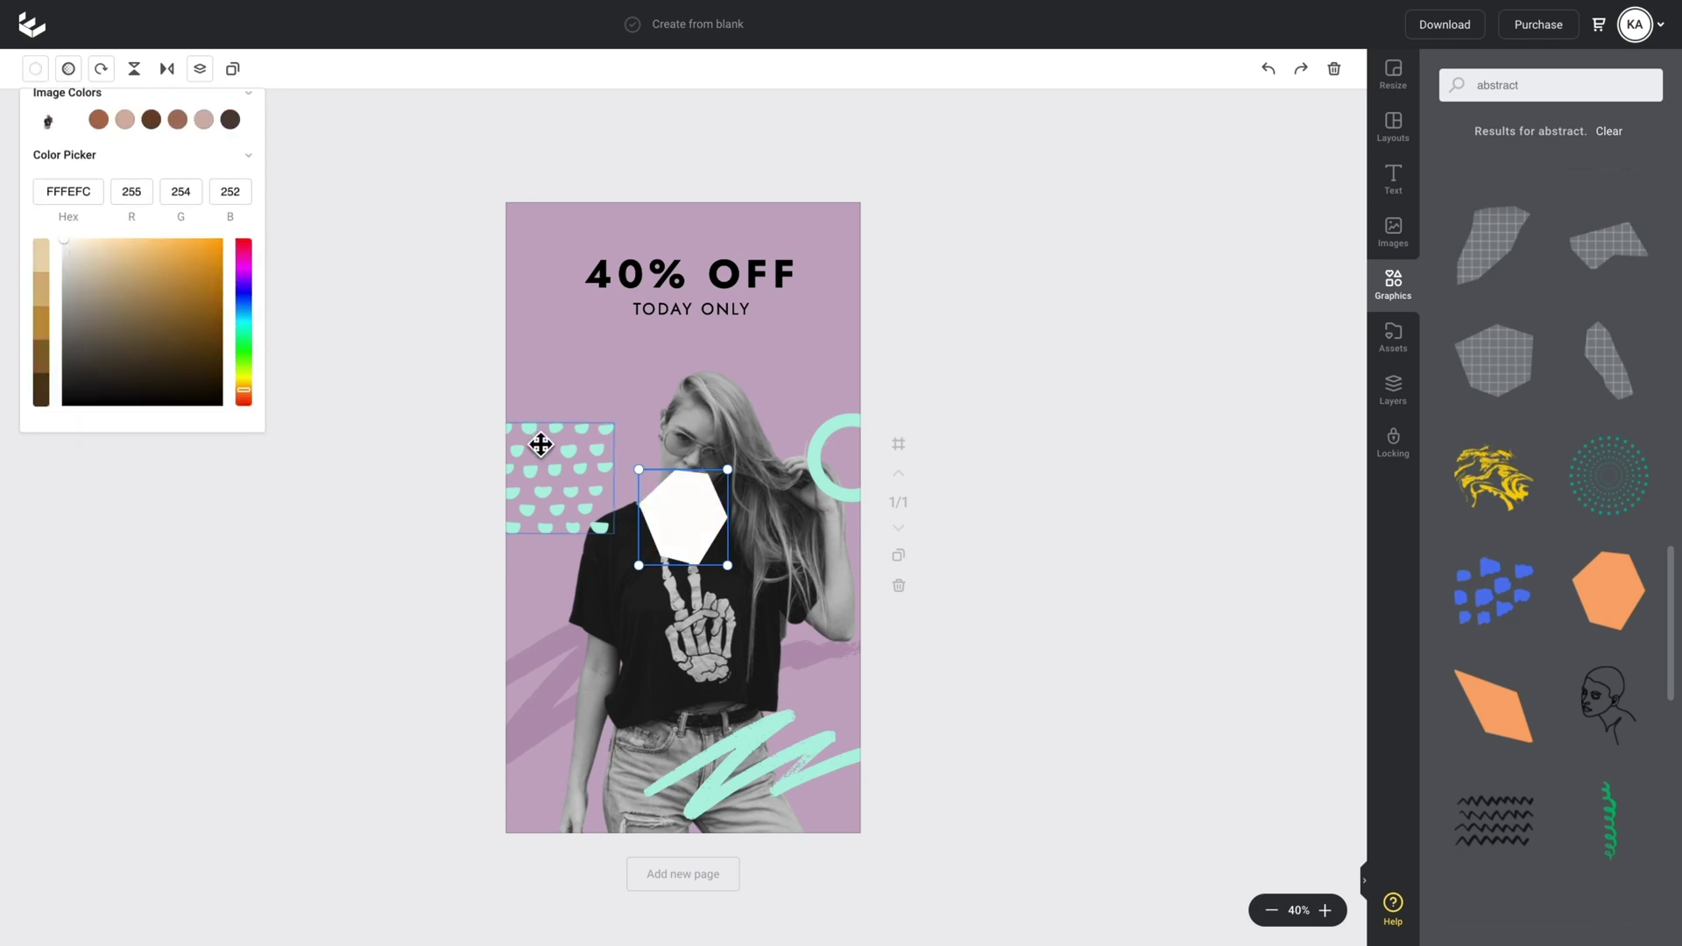
{"action": "left_click", "coordinate": [691, 529]}
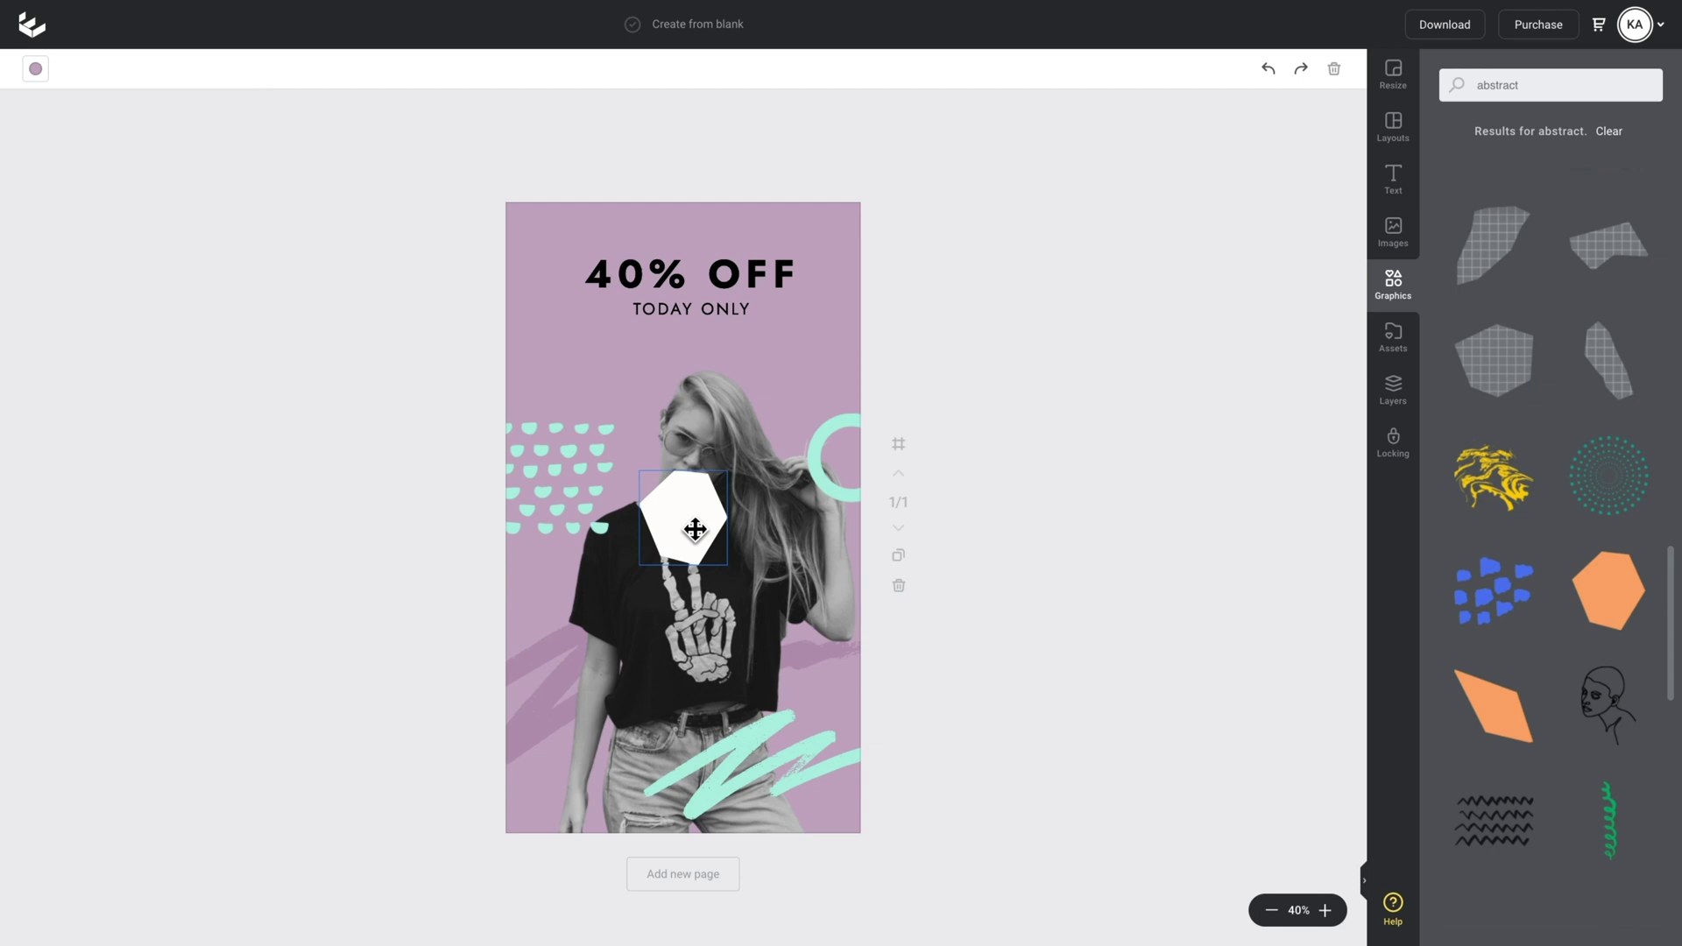
{"action": "left_click_drag", "start_coordinate": [649, 575], "coordinate": [524, 709]}
{"action": "left_click_drag", "start_coordinate": [704, 635], "coordinate": [639, 617]}
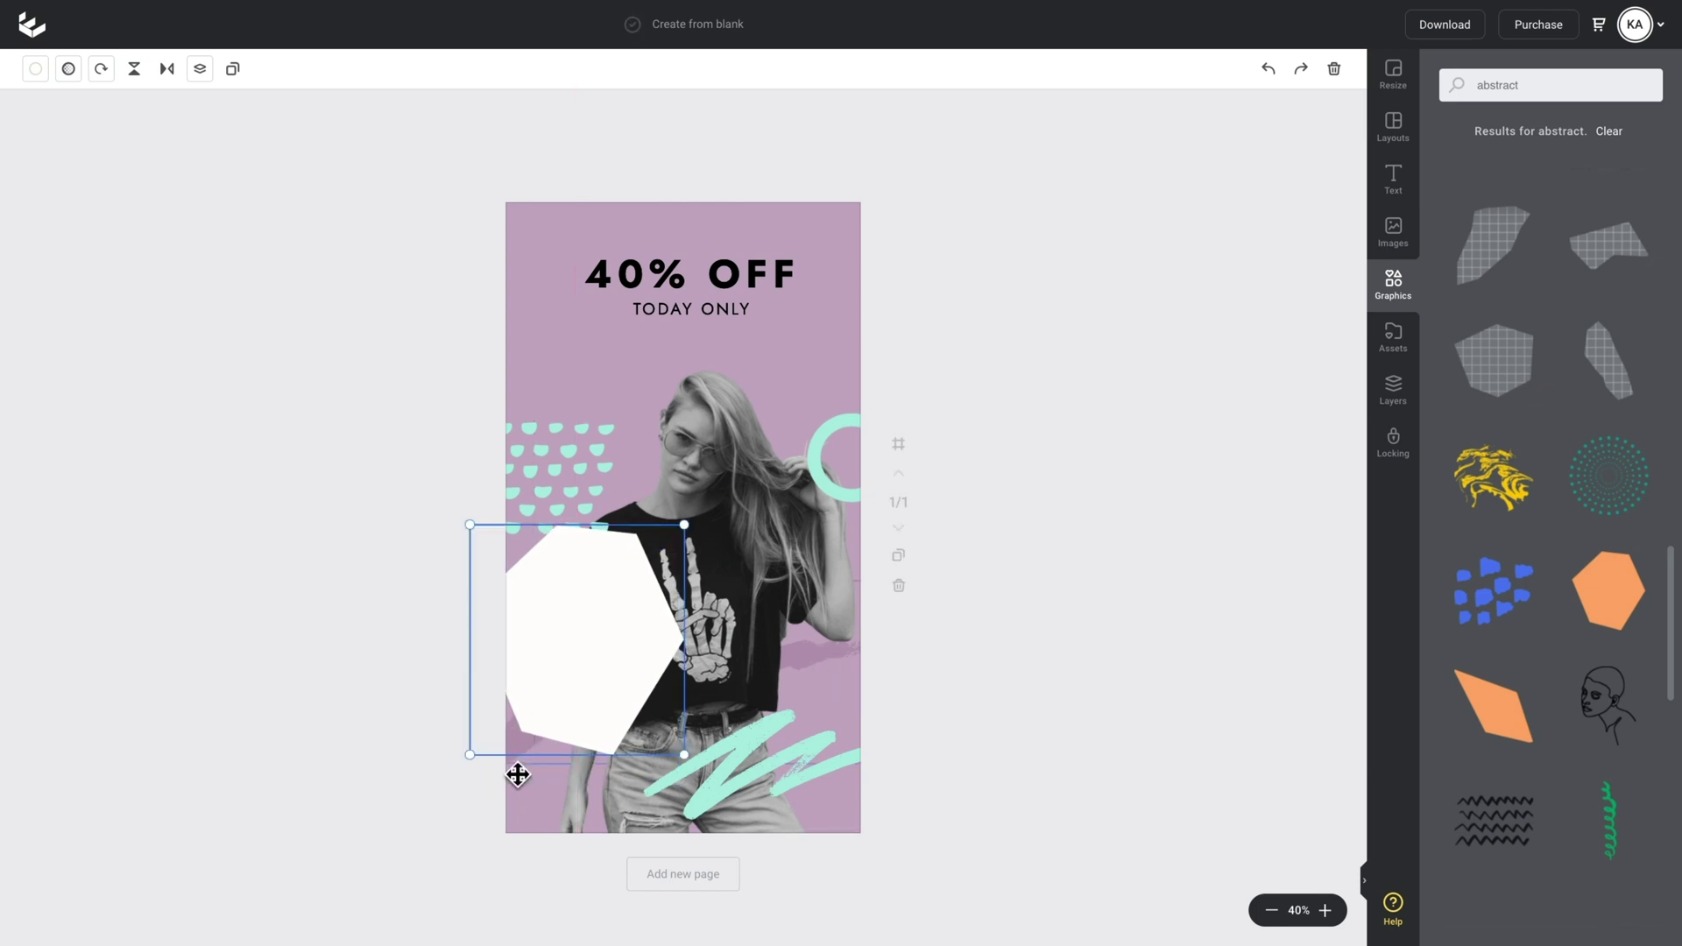
Step: Raise the brush stroke behind the model's head, then enlarge the photo and shift it right
{"action": "left_click_drag", "start_coordinate": [543, 665], "coordinate": [536, 519]}
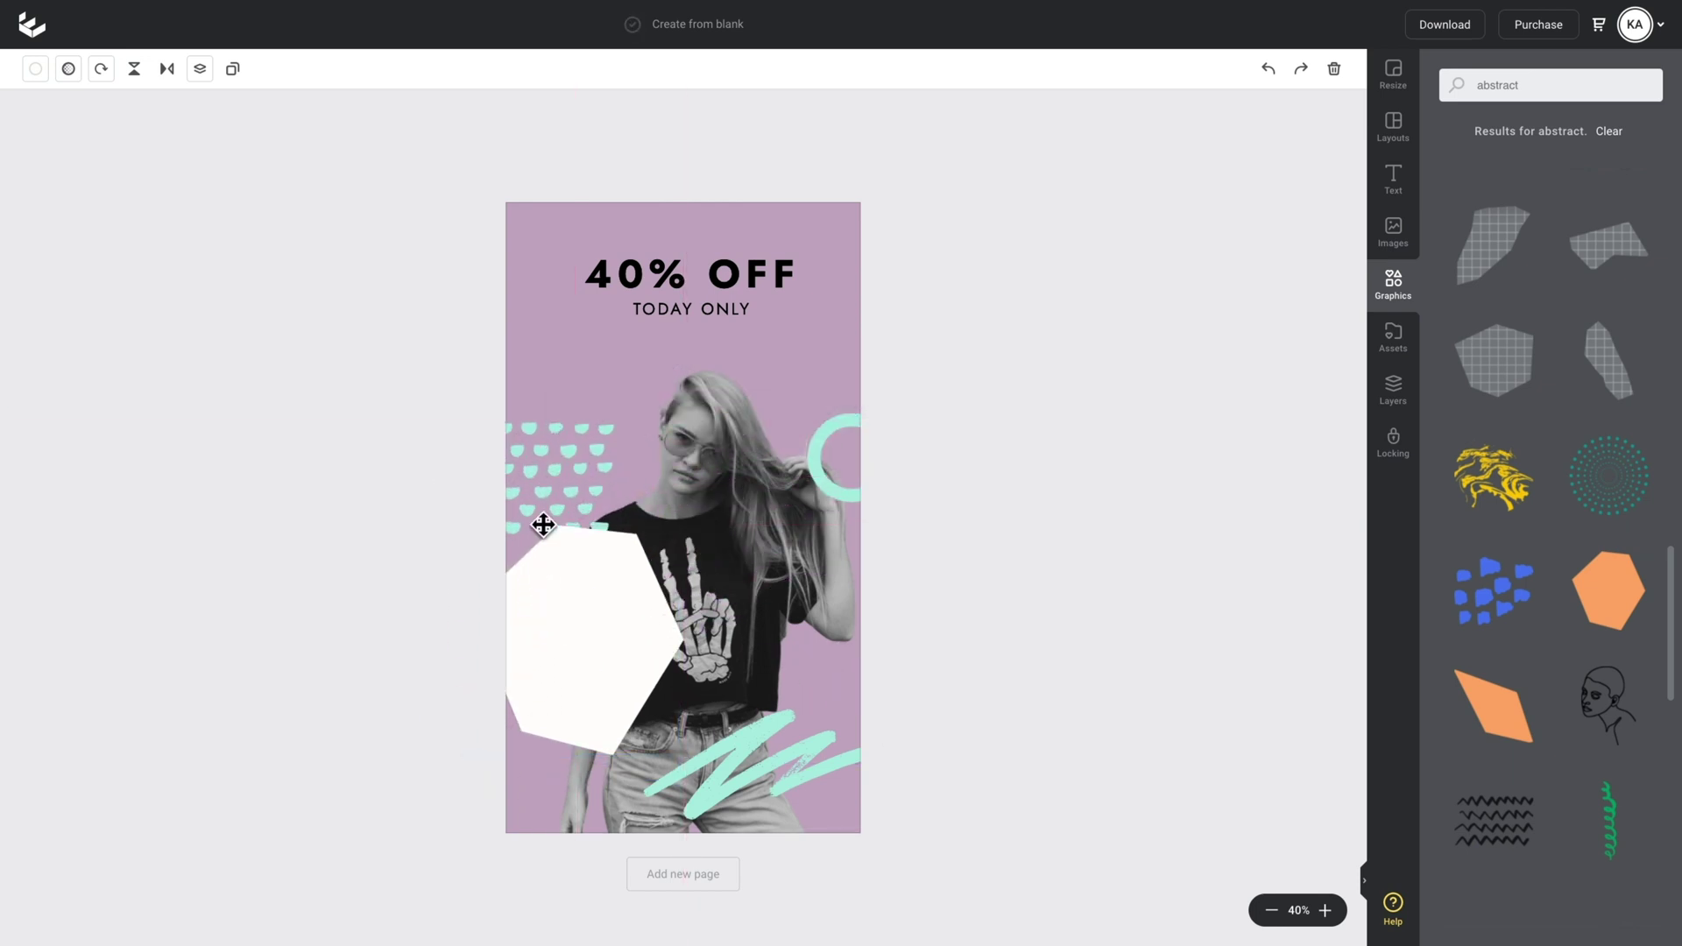
{"action": "left_click", "coordinate": [752, 501]}
{"action": "left_click_drag", "start_coordinate": [886, 345], "coordinate": [967, 228]}
{"action": "left_click_drag", "start_coordinate": [751, 473], "coordinate": [785, 473]}
{"action": "left_click", "coordinate": [1034, 427]}
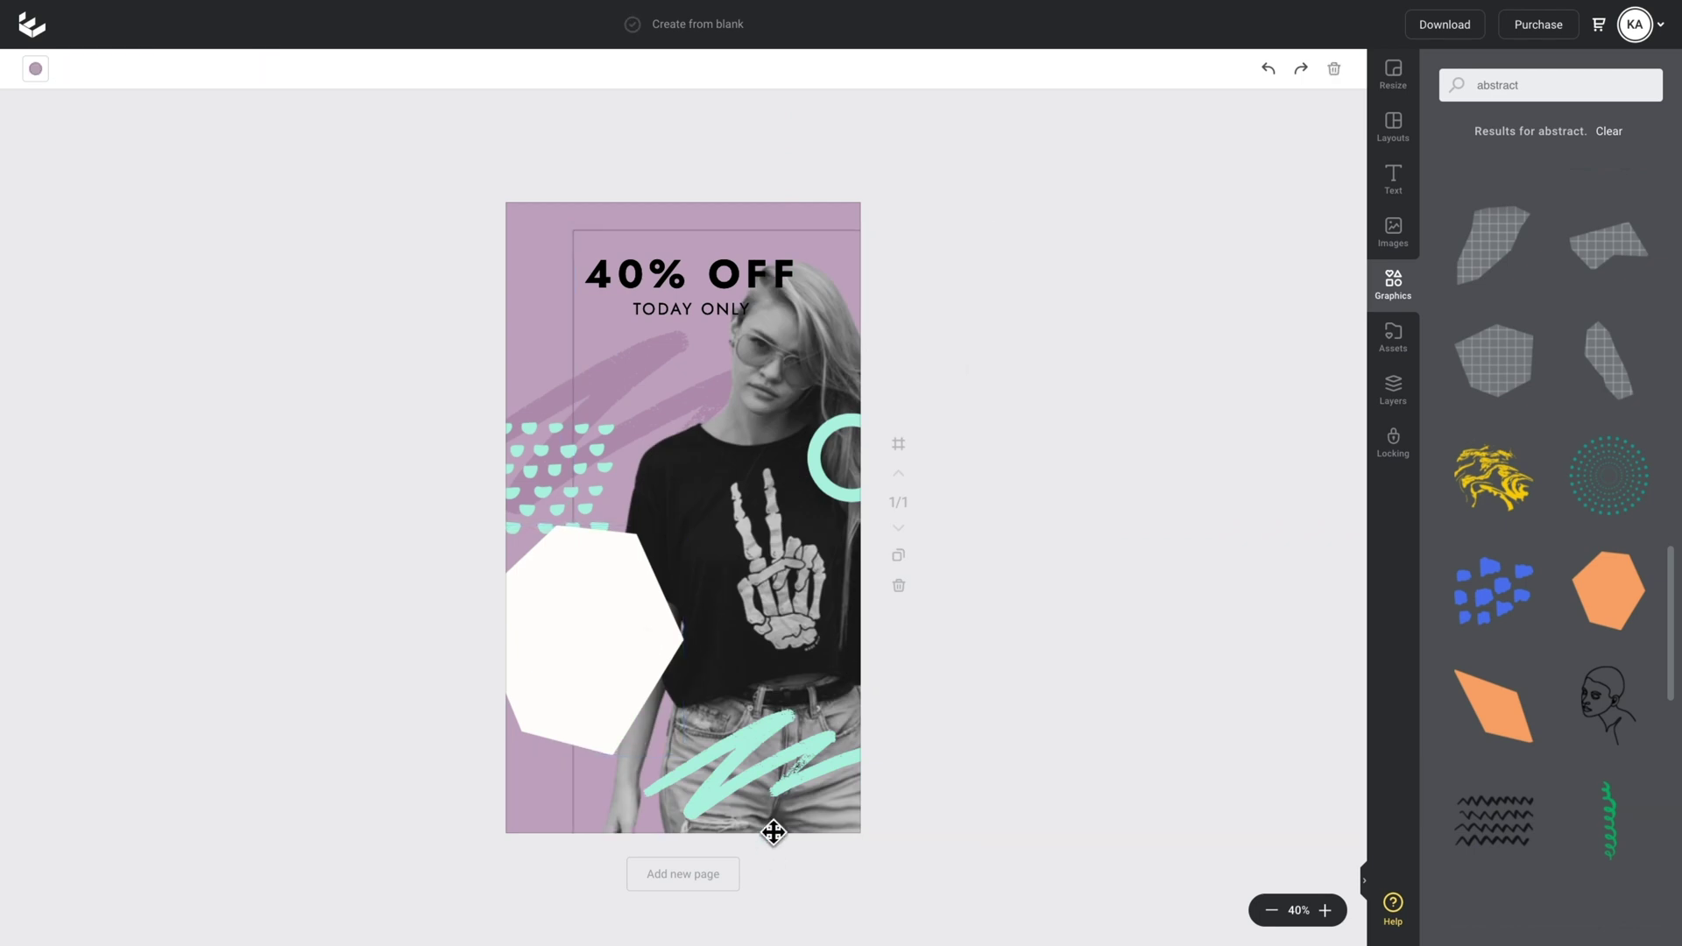
Step: Move the teal scribble lower left and raise Chalk Zig Zag, 40% OFF and TODAY ONLY to the top
{"action": "left_click_drag", "start_coordinate": [797, 782], "coordinate": [629, 766]}
{"action": "left_click", "coordinate": [631, 768]}
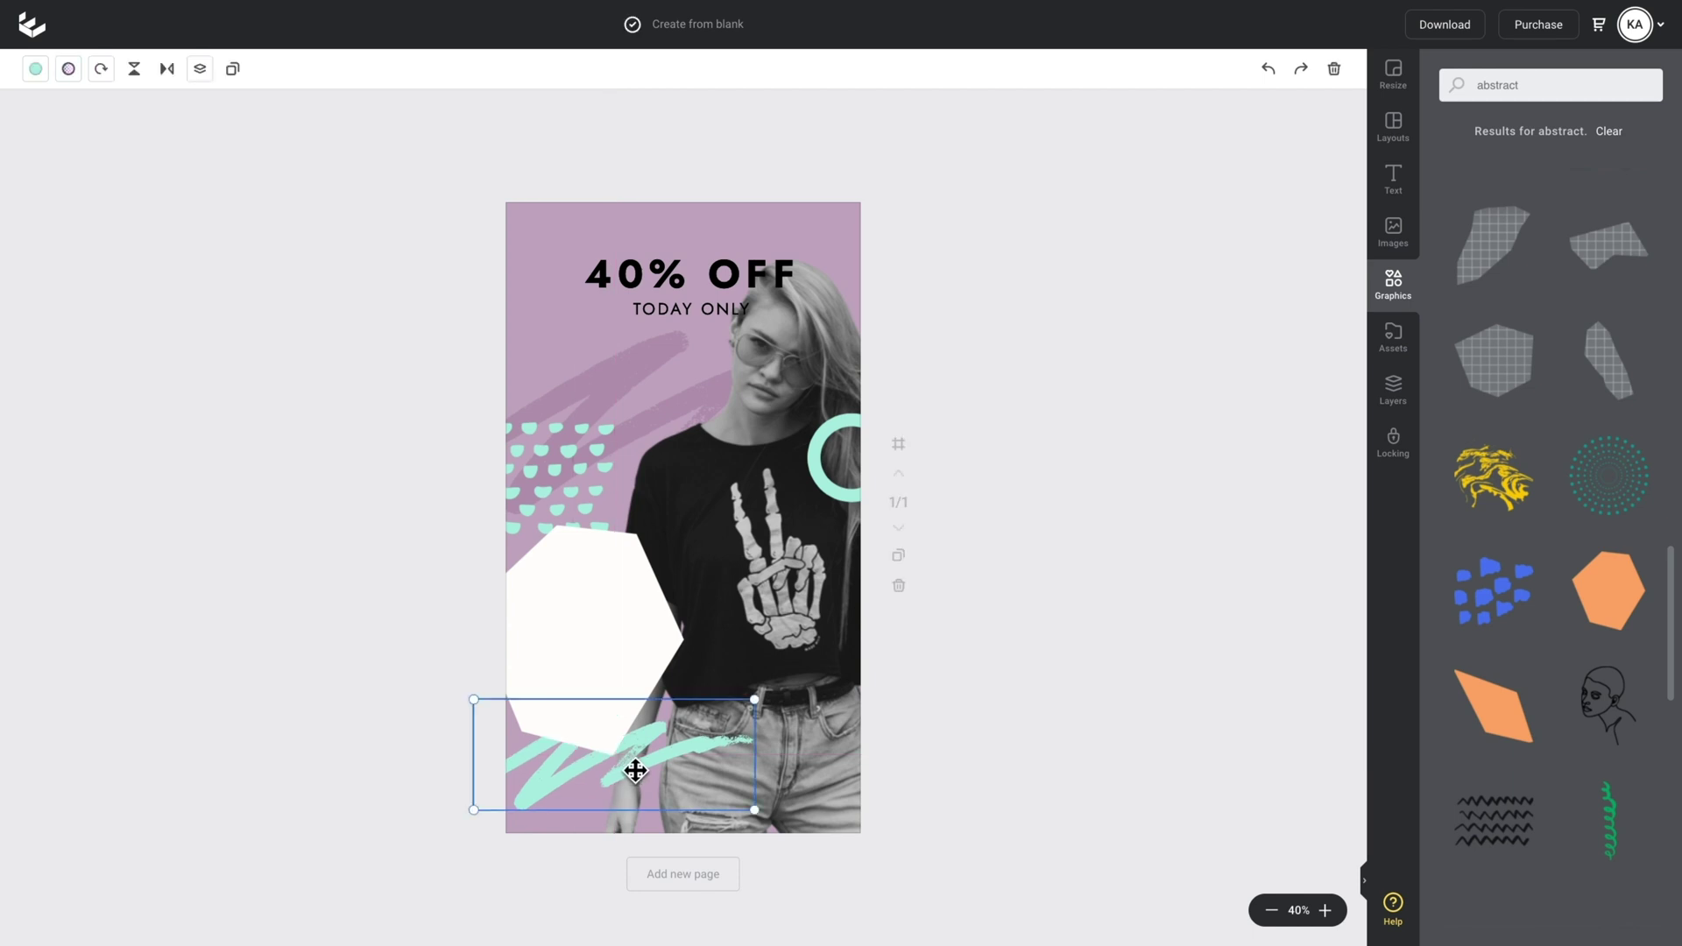
{"action": "left_click", "coordinate": [1406, 404]}
{"action": "left_click_drag", "start_coordinate": [1555, 232], "coordinate": [1574, 117]}
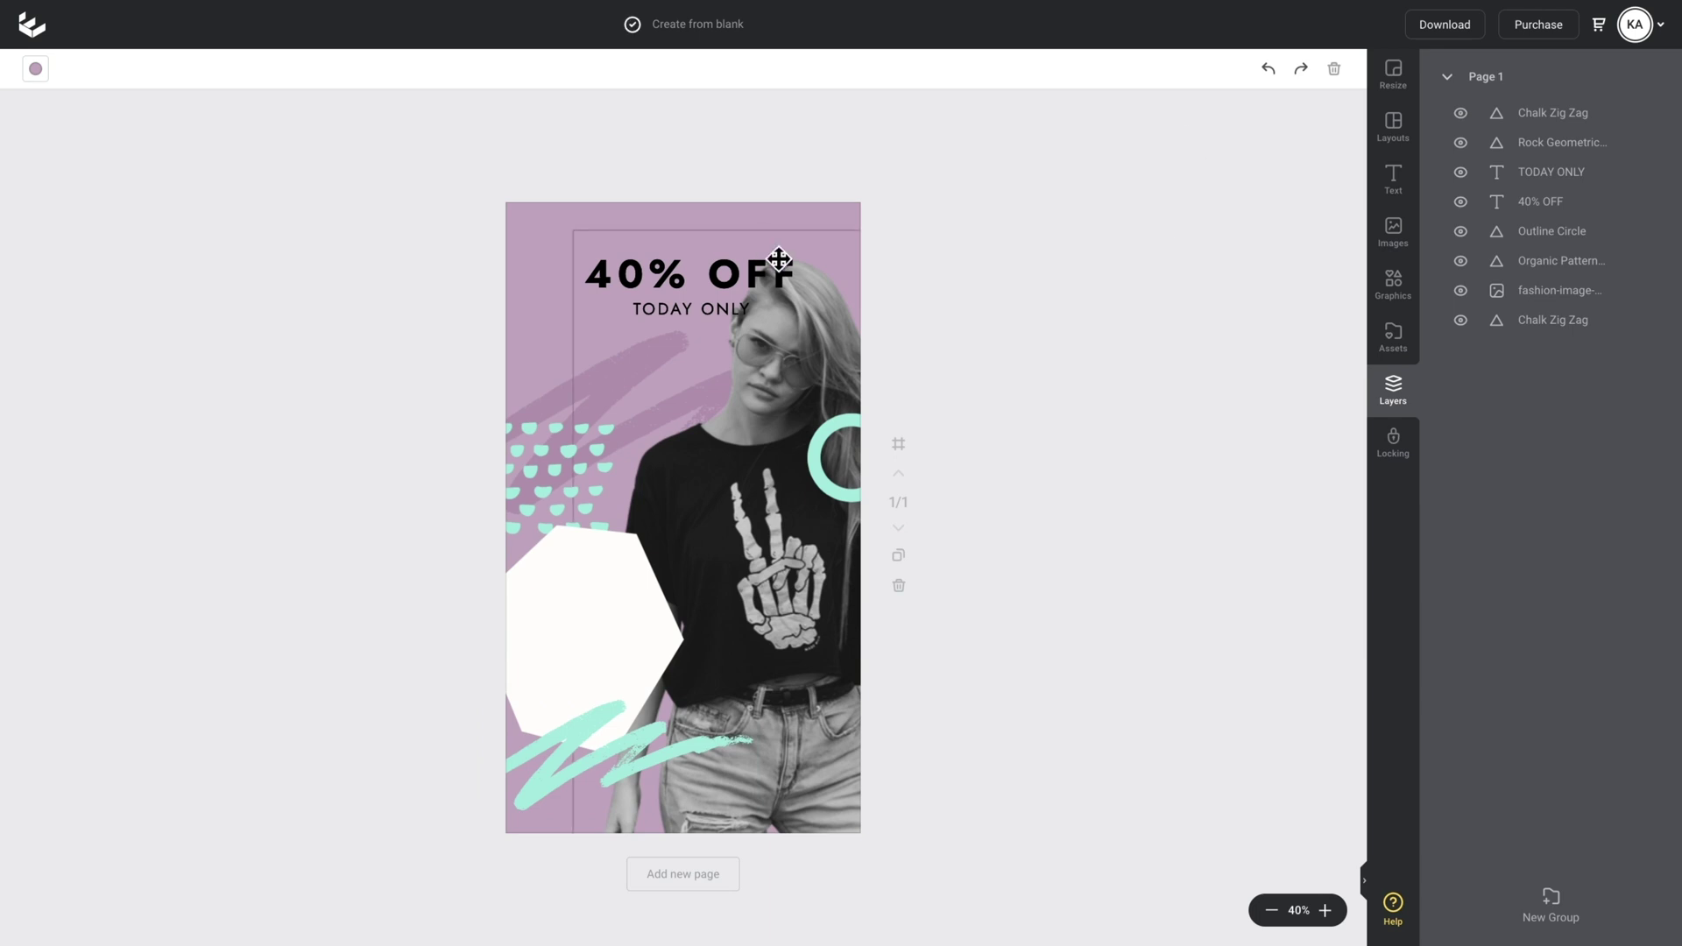
{"action": "left_click_drag", "start_coordinate": [1593, 201], "coordinate": [1585, 123]}
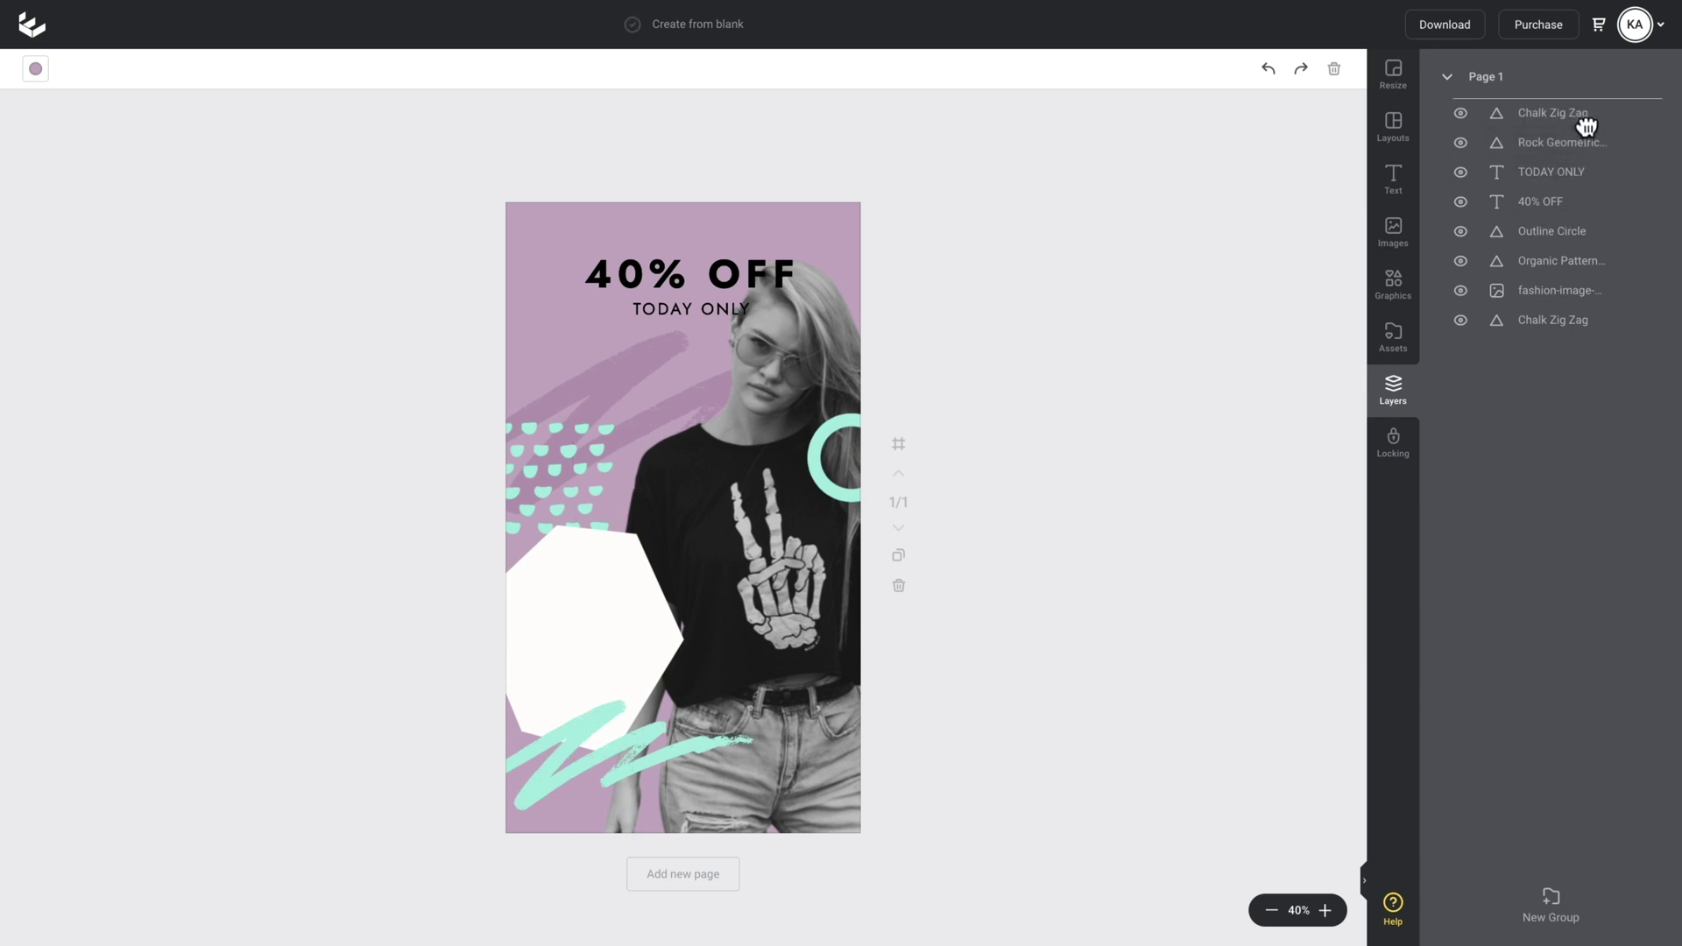
{"action": "left_click_drag", "start_coordinate": [1569, 207], "coordinate": [1587, 151]}
Step: Move the 40% OFF and TODAY ONLY texts together to the middle left
{"action": "left_click", "coordinate": [683, 312]}
{"action": "left_click", "coordinate": [728, 281], "text": "shift"}
{"action": "left_click_drag", "start_coordinate": [736, 285], "coordinate": [659, 587]}
Step: Break the headline into '40%' over 'OFF' and set its line height to 1.1
{"action": "left_click", "coordinate": [643, 578]}
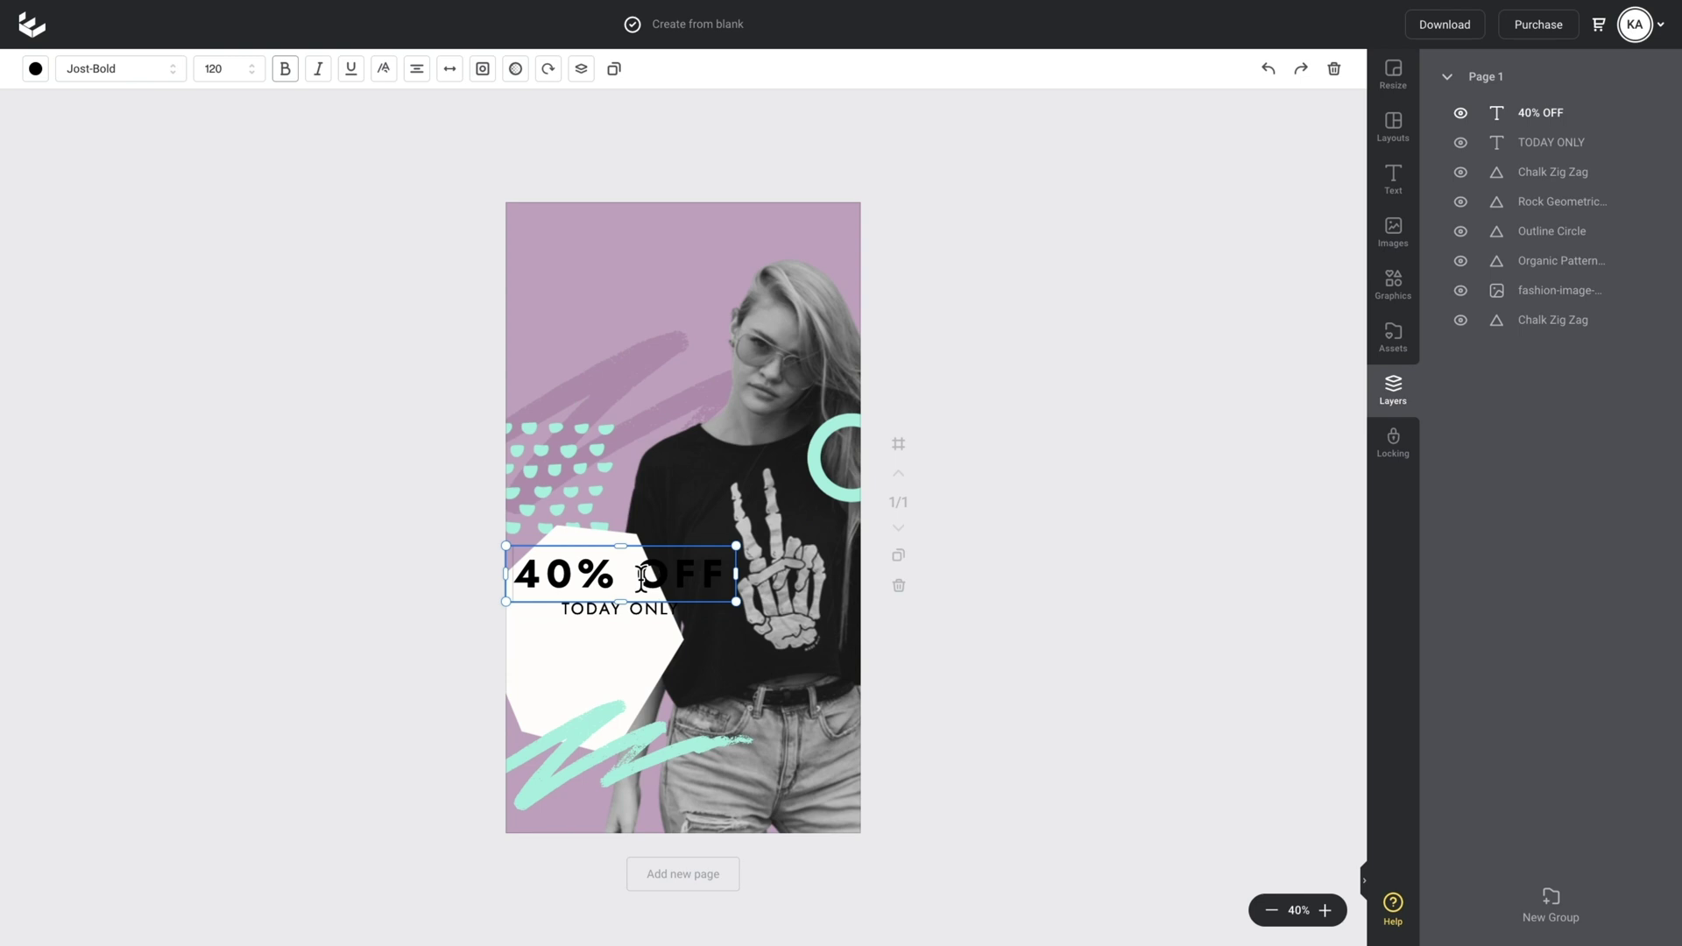
{"action": "left_click", "coordinate": [642, 578]}
{"action": "key", "text": "BackSpace"}
{"action": "key", "text": "Return"}
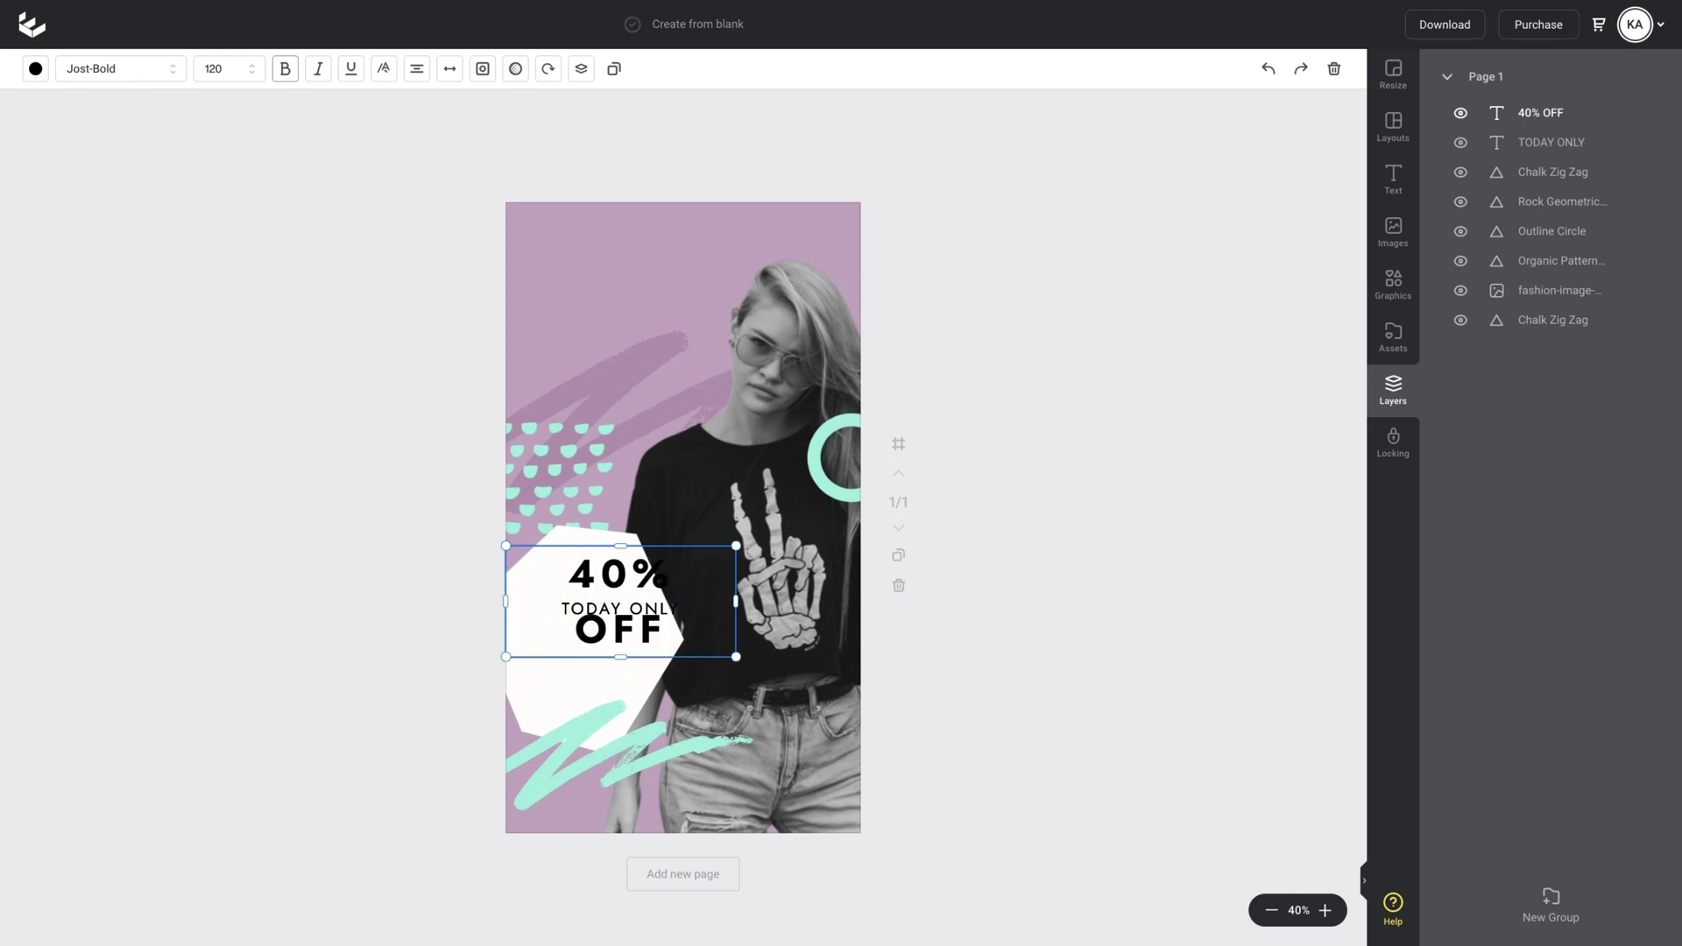
{"action": "key", "text": "ctrl+a"}
{"action": "left_click", "coordinate": [450, 69]}
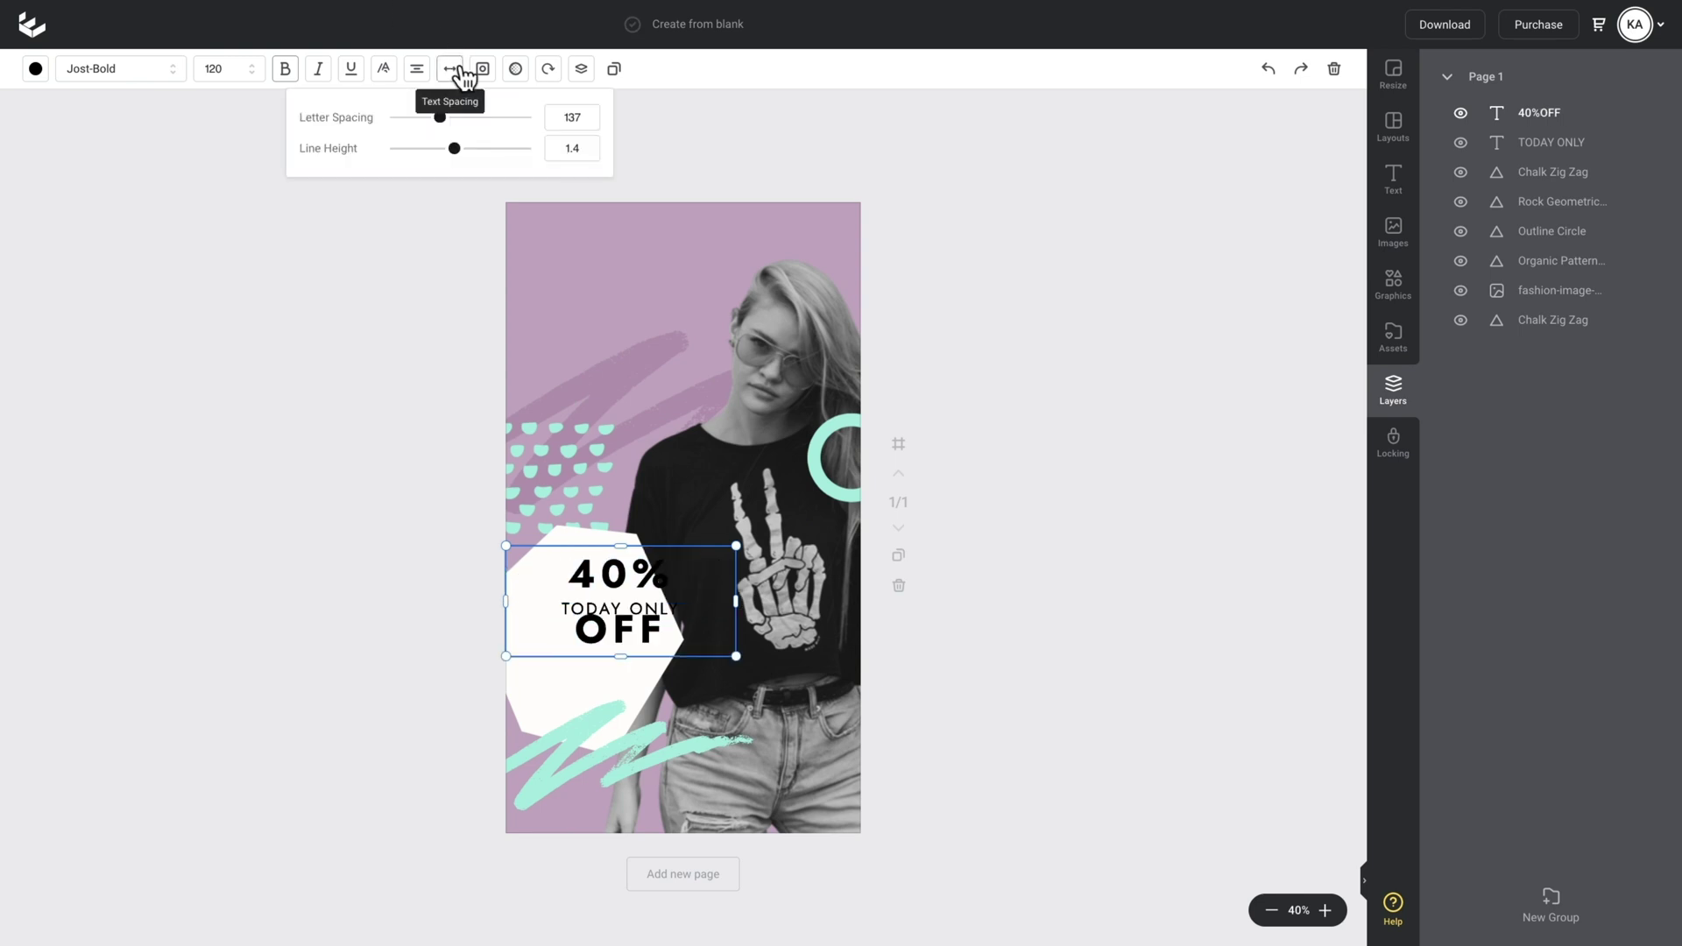
{"action": "left_click_drag", "start_coordinate": [455, 148], "coordinate": [436, 149]}
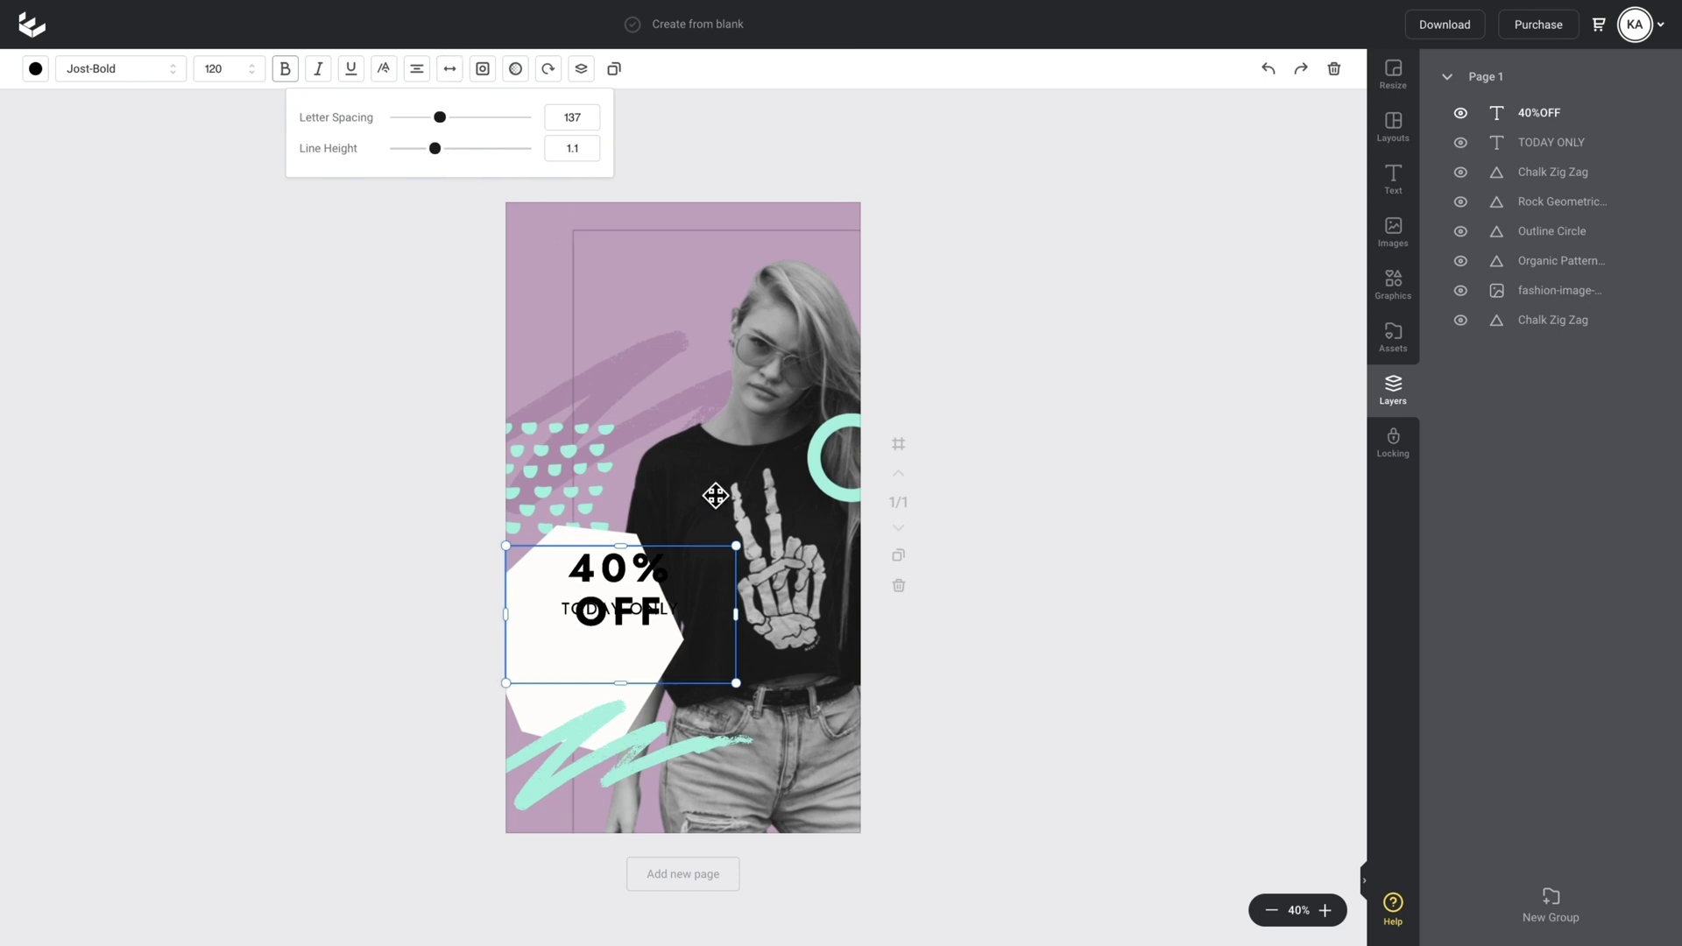
Step: Narrow the headline box, nudge TODAY ONLY left, and enlarge the white hexagon around the text
{"action": "left_click_drag", "start_coordinate": [746, 627], "coordinate": [649, 612]}
{"action": "left_click_drag", "start_coordinate": [574, 684], "coordinate": [655, 678]}
{"action": "left_click", "coordinate": [657, 670]}
{"action": "left_click", "coordinate": [677, 628]}
{"action": "left_click_drag", "start_coordinate": [695, 527], "coordinate": [724, 492]}
{"action": "left_click", "coordinate": [1043, 503]}
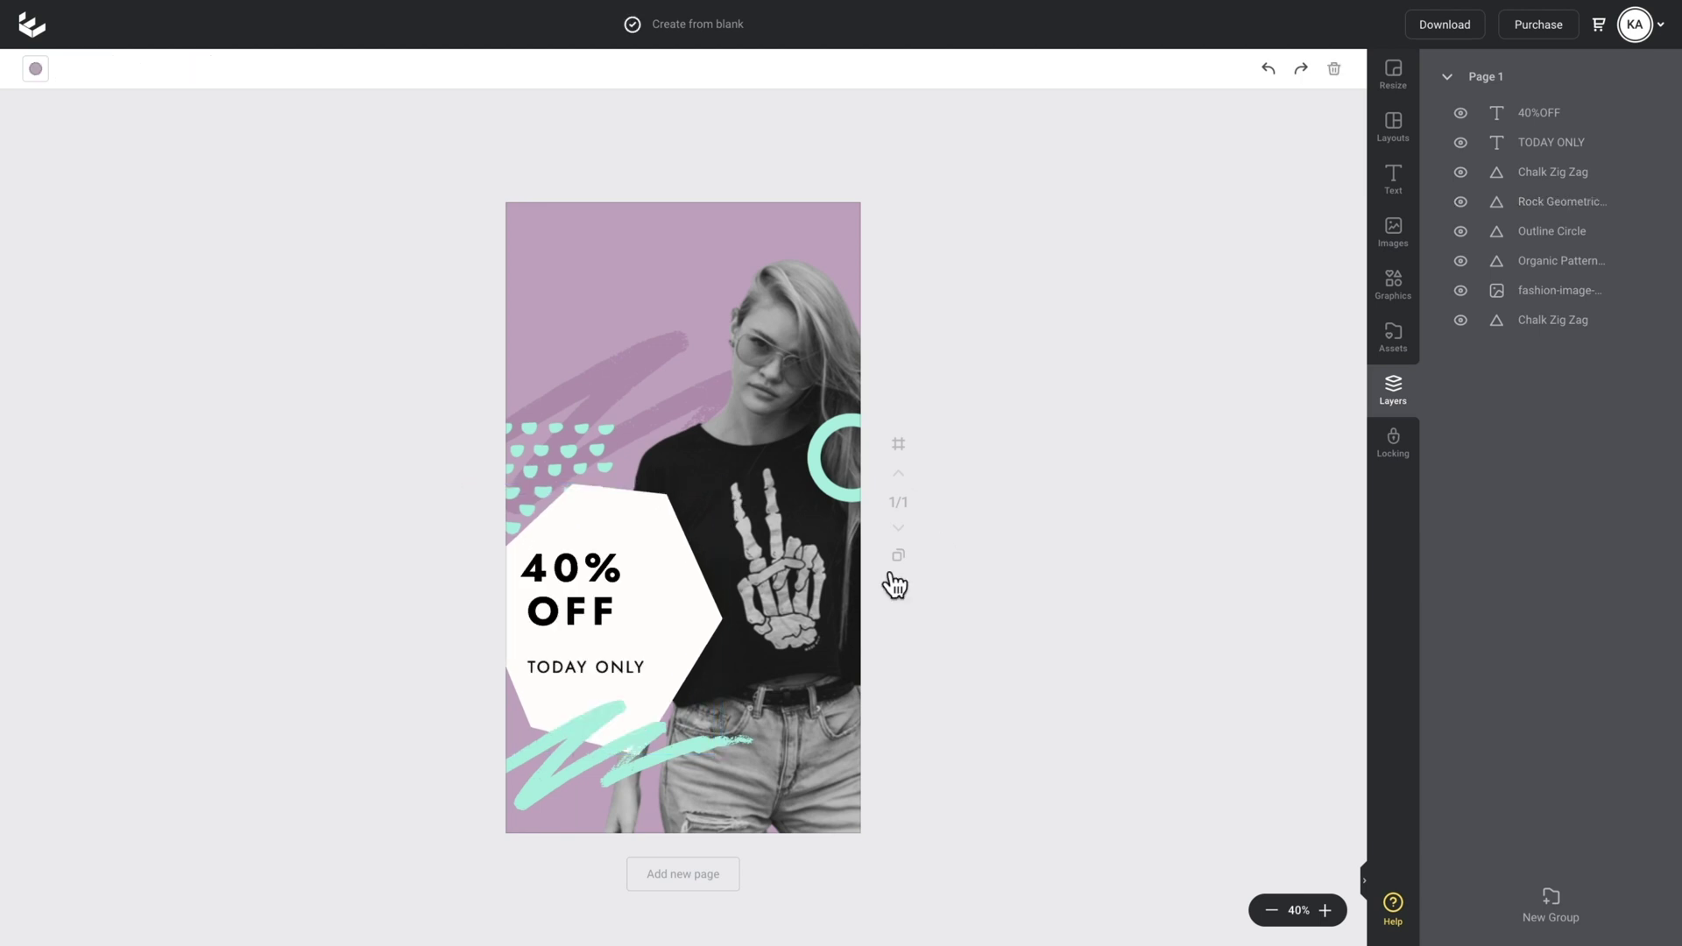
Step: Scale both texts up and centre them in the hexagon with TODAY ONLY under the headline
{"action": "left_click", "coordinate": [604, 673]}
{"action": "left_click", "coordinate": [604, 622], "text": "shift"}
{"action": "left_click_drag", "start_coordinate": [604, 622], "coordinate": [636, 624]}
{"action": "left_click", "coordinate": [849, 672]}
{"action": "left_click_drag", "start_coordinate": [658, 680], "coordinate": [645, 670]}
{"action": "left_click", "coordinate": [638, 631]}
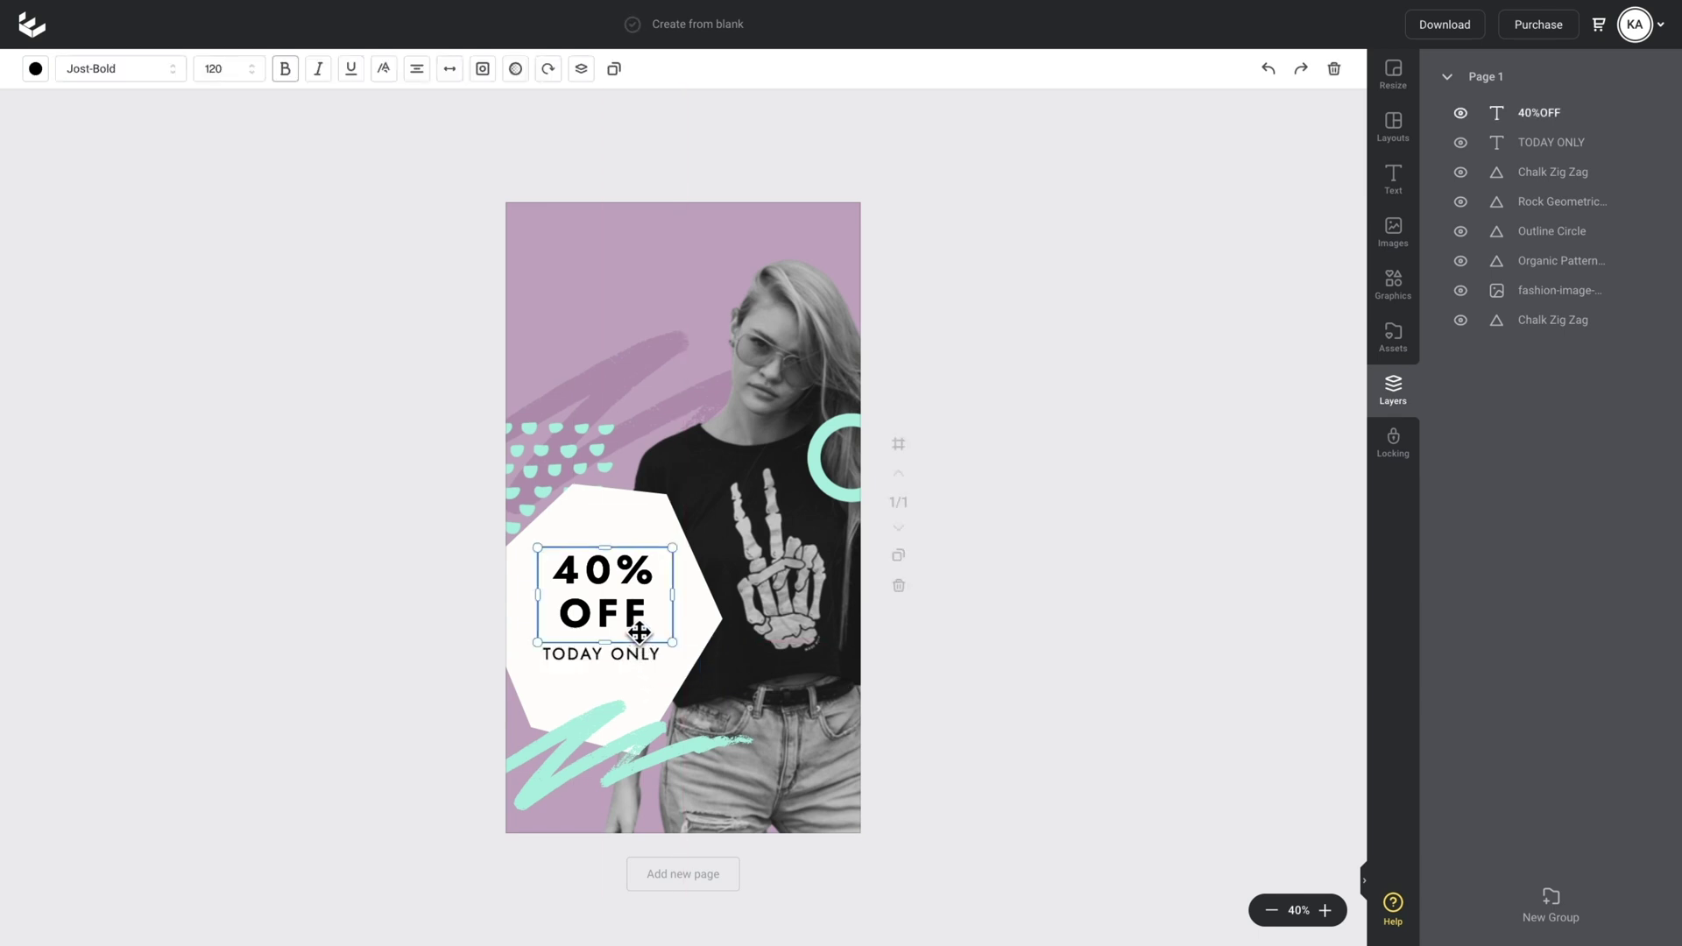
{"action": "left_click", "coordinate": [646, 657], "text": "shift"}
{"action": "left_click_drag", "start_coordinate": [680, 562], "coordinate": [714, 525]}
{"action": "key", "text": "Escape"}
{"action": "left_click_drag", "start_coordinate": [661, 579], "coordinate": [656, 575]}
{"action": "left_click", "coordinate": [1075, 491]}
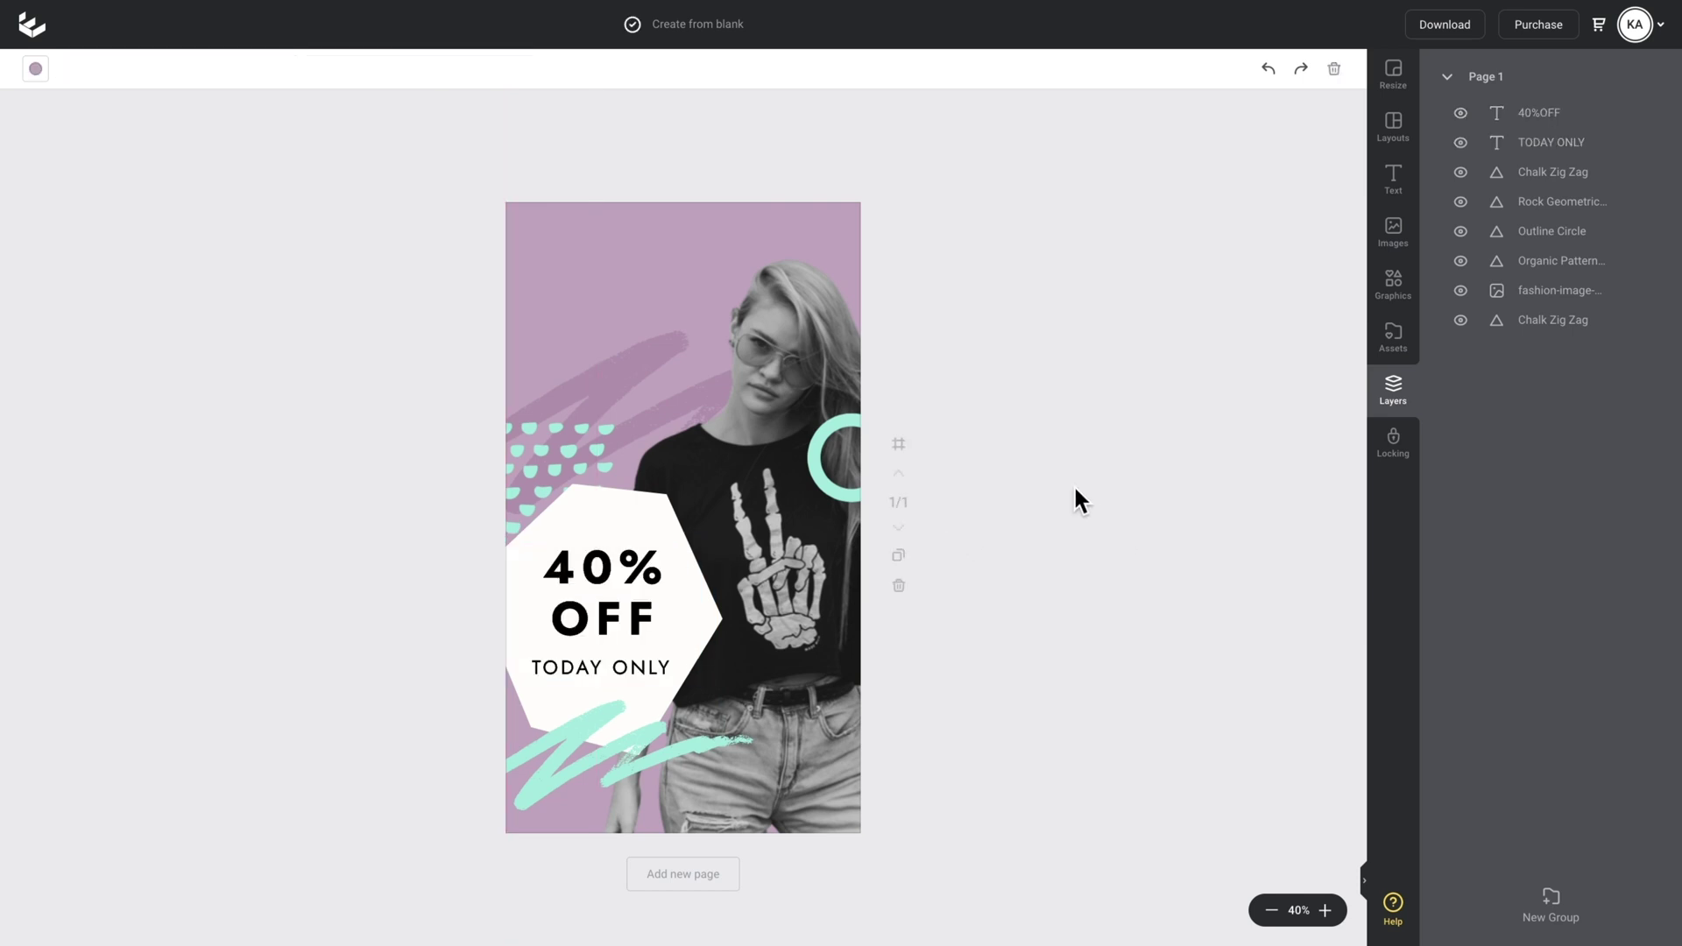
Step: Raise the mint Organic Pattern layer higher in the layer stack
{"action": "left_click", "coordinate": [553, 432]}
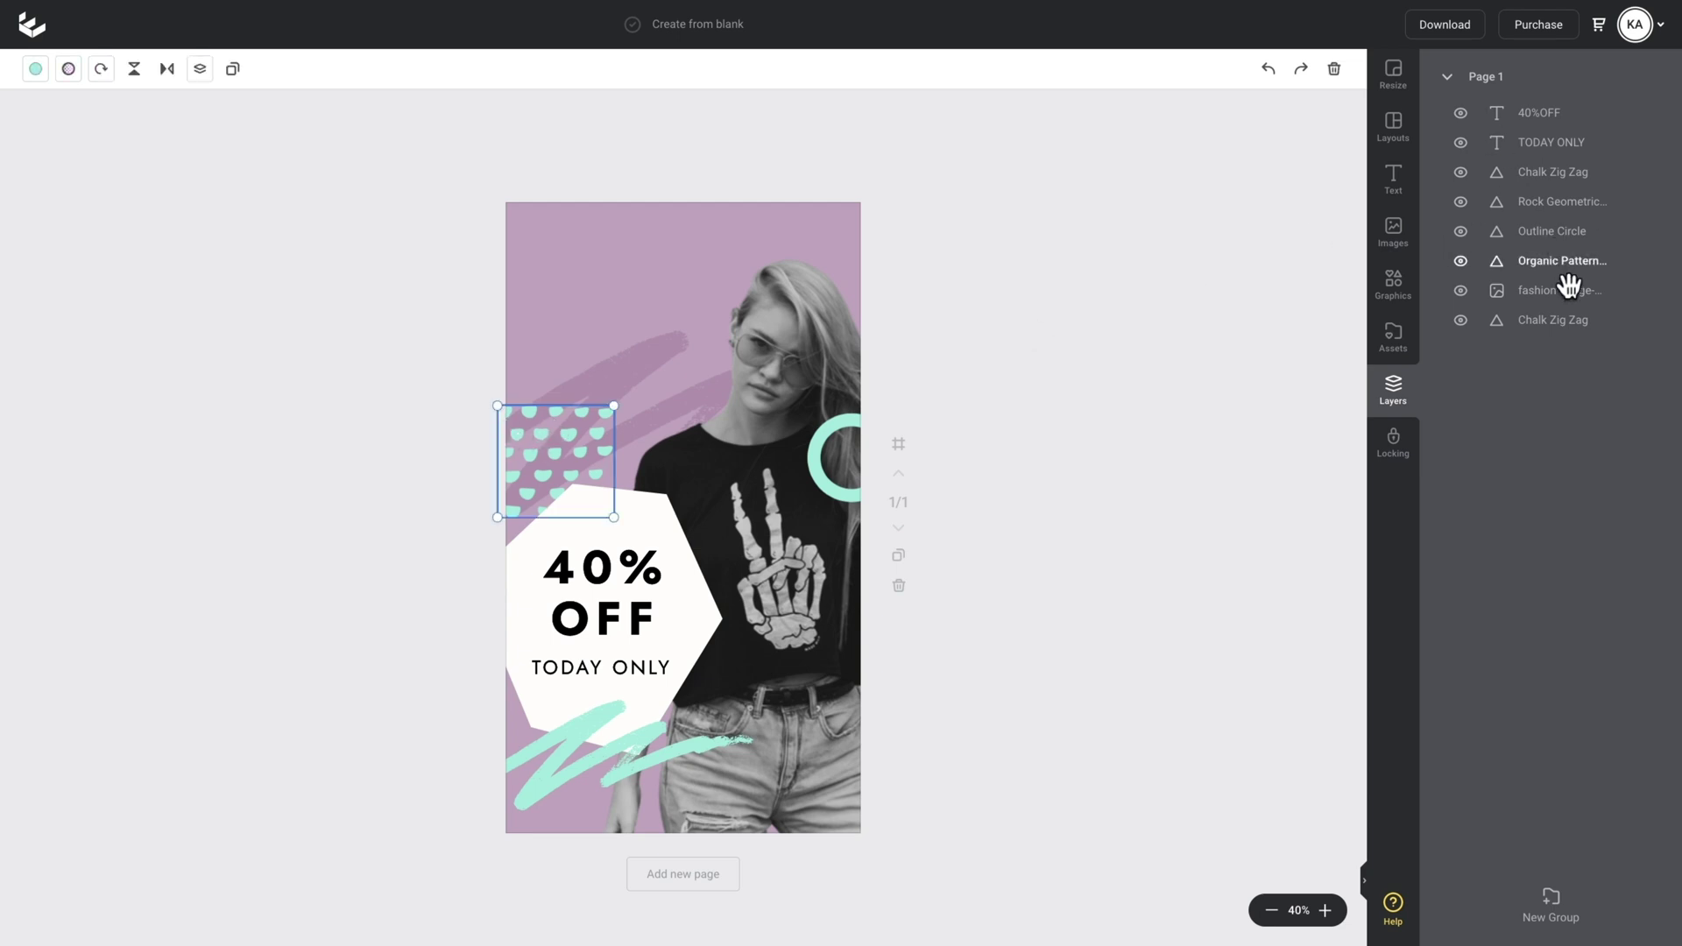
{"action": "left_click_drag", "start_coordinate": [1562, 263], "coordinate": [1569, 143]}
{"action": "left_click", "coordinate": [1096, 338]}
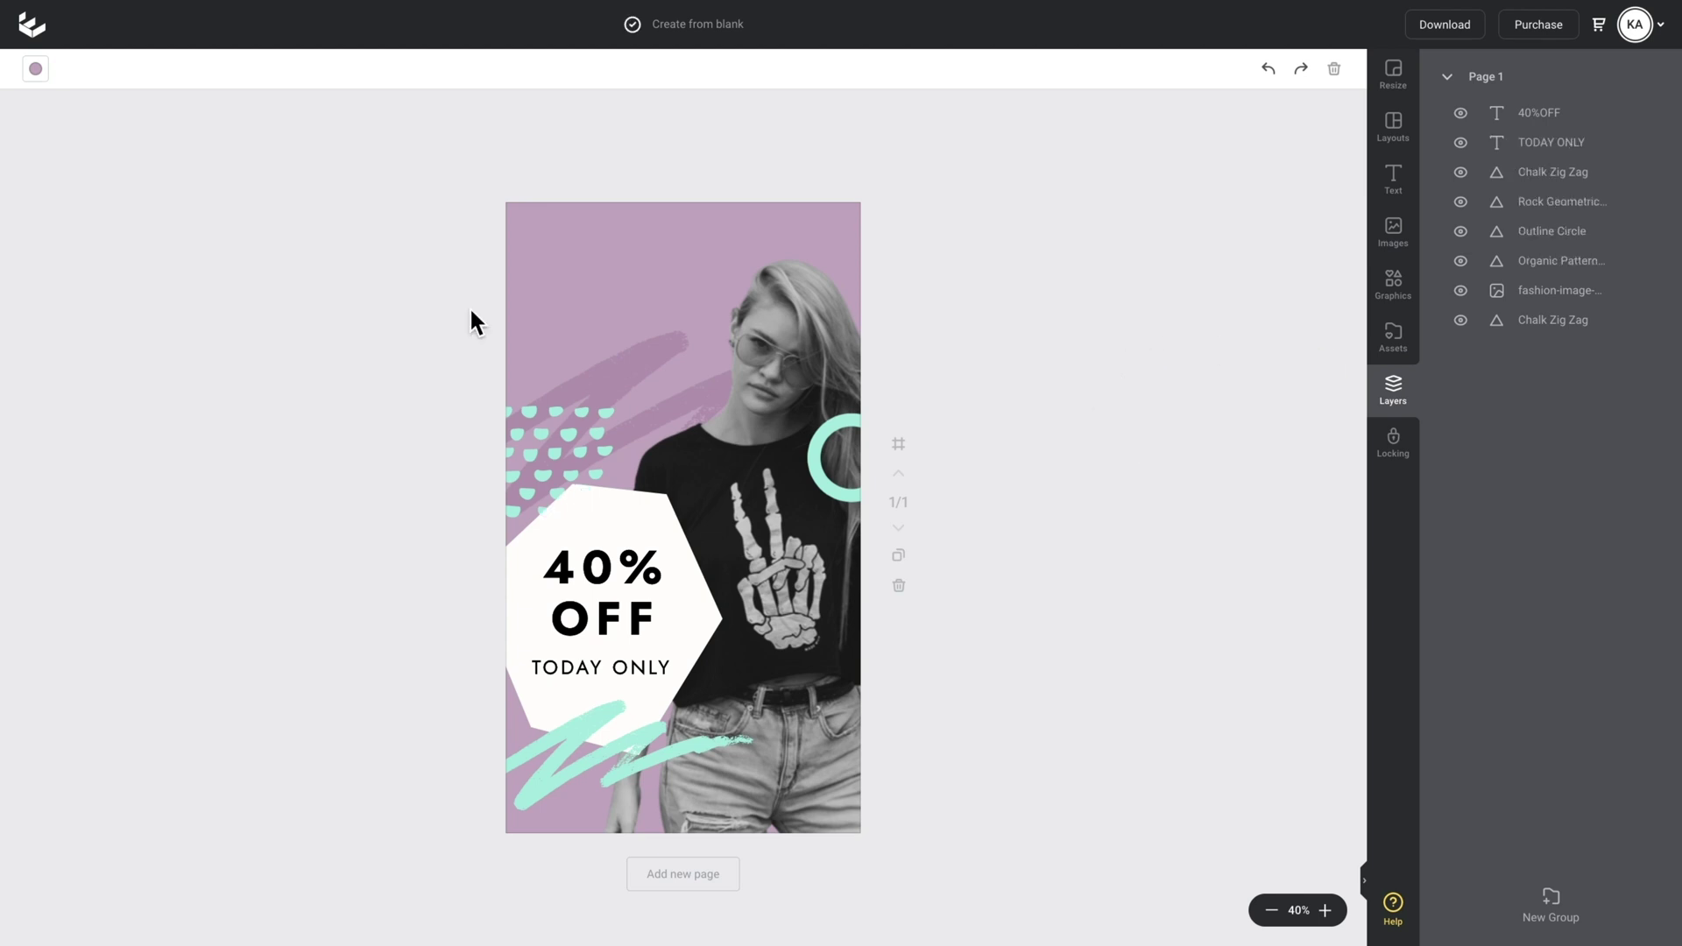
Step: Enlarge the model photo from its top-right corner so her head nears the top
{"action": "left_click", "coordinate": [808, 328]}
{"action": "left_click_drag", "start_coordinate": [999, 240], "coordinate": [1044, 206]}
{"action": "left_click", "coordinate": [1097, 333]}
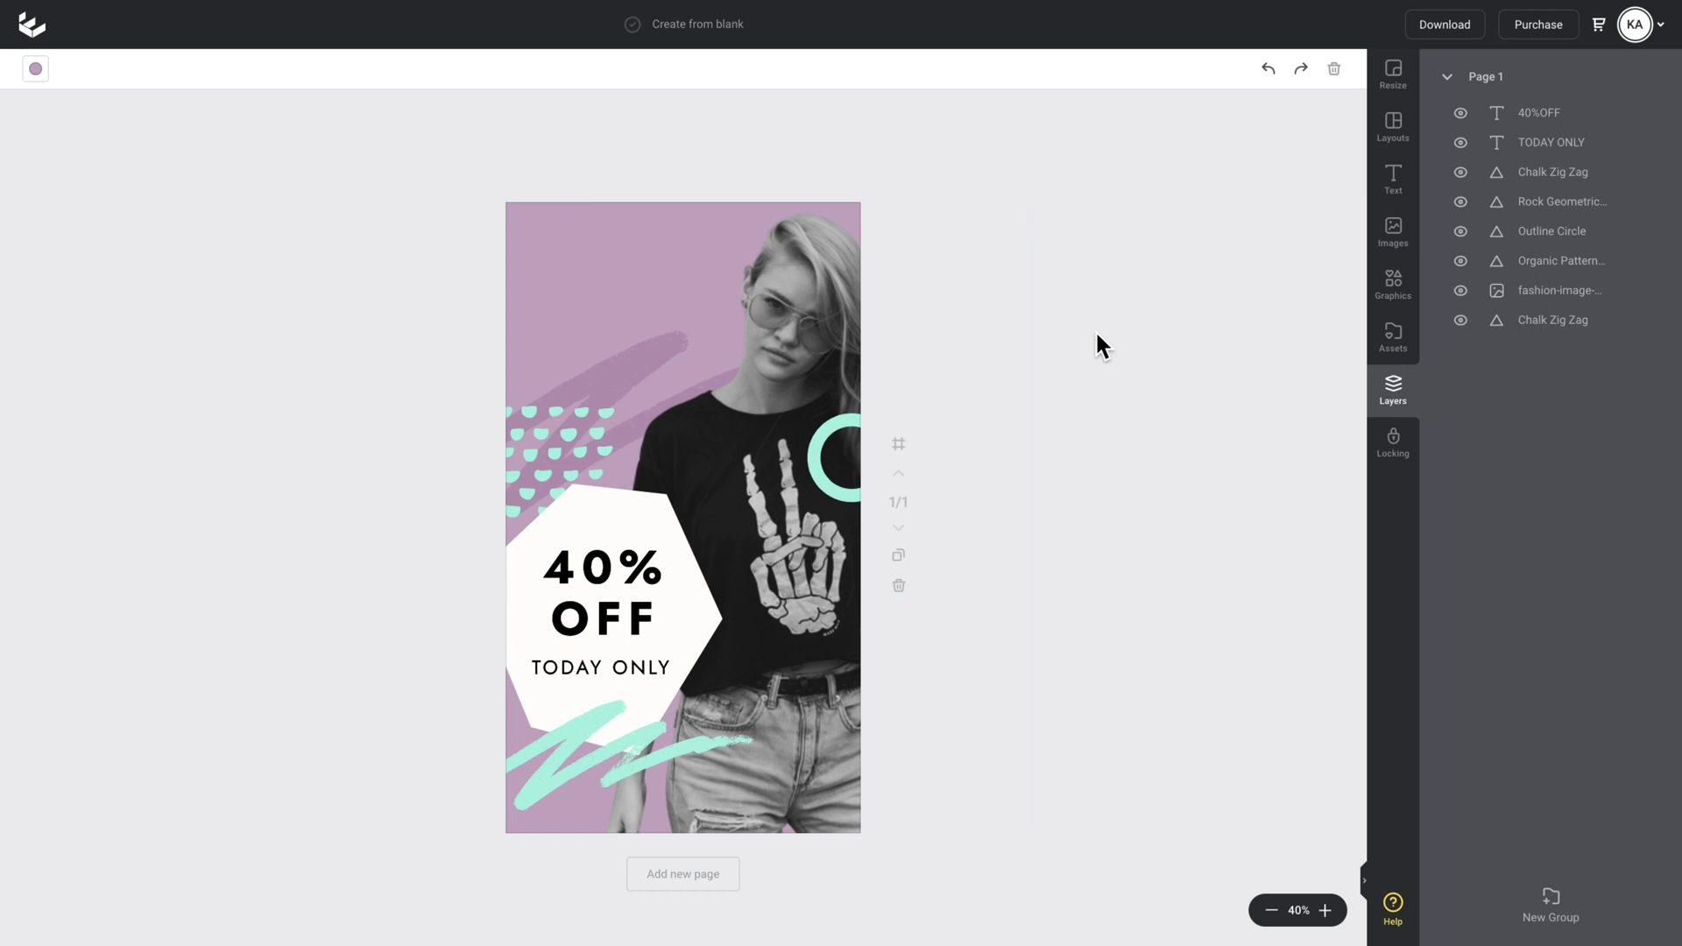